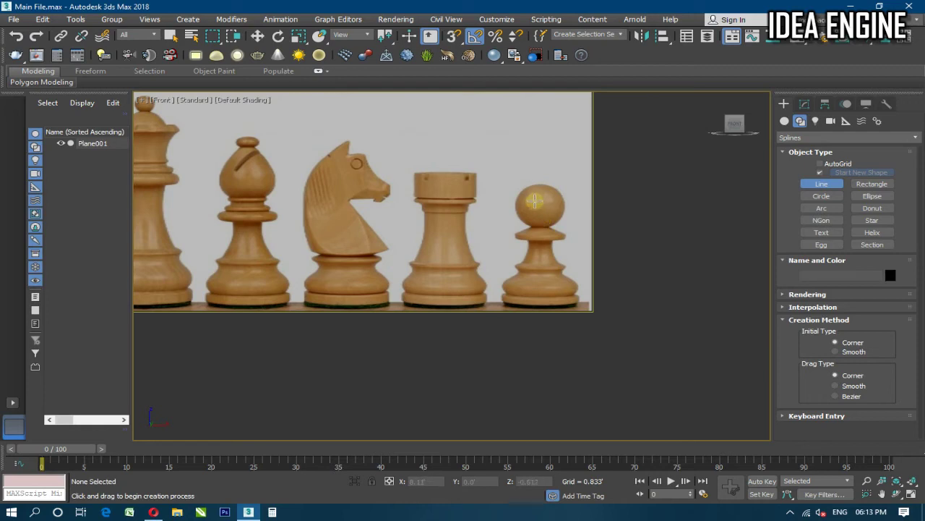
Zoom in on the pawn's head and delete a mistaken first line
{"action": "scroll", "coordinate": [541, 209], "scroll_direction": "up", "scroll_amount": 2}
{"action": "scroll", "coordinate": [550, 191], "scroll_direction": "up", "scroll_amount": 2}
{"action": "scroll", "coordinate": [595, 265], "scroll_direction": "up", "scroll_amount": 1}
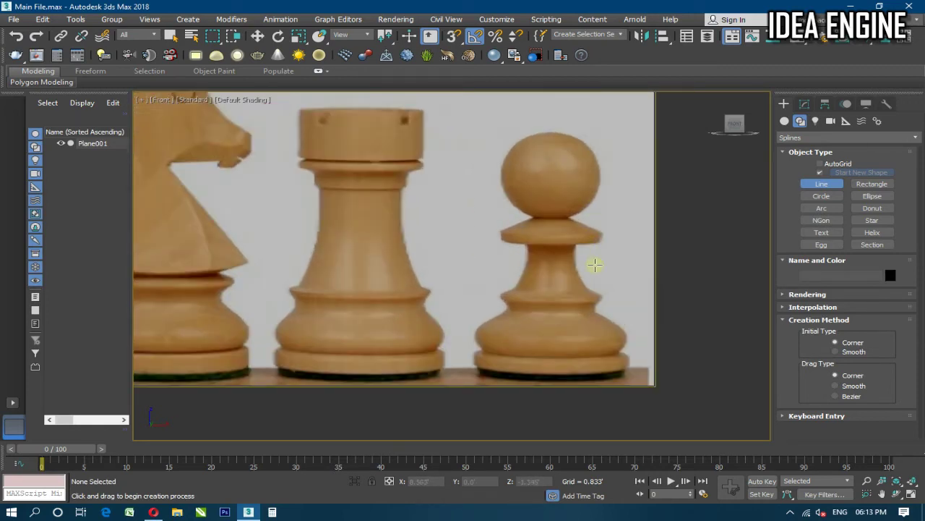
{"action": "scroll", "coordinate": [603, 310], "scroll_direction": "up", "scroll_amount": 1}
{"action": "scroll", "coordinate": [615, 361], "scroll_direction": "up", "scroll_amount": 2}
{"action": "scroll", "coordinate": [608, 342], "scroll_direction": "up", "scroll_amount": 1}
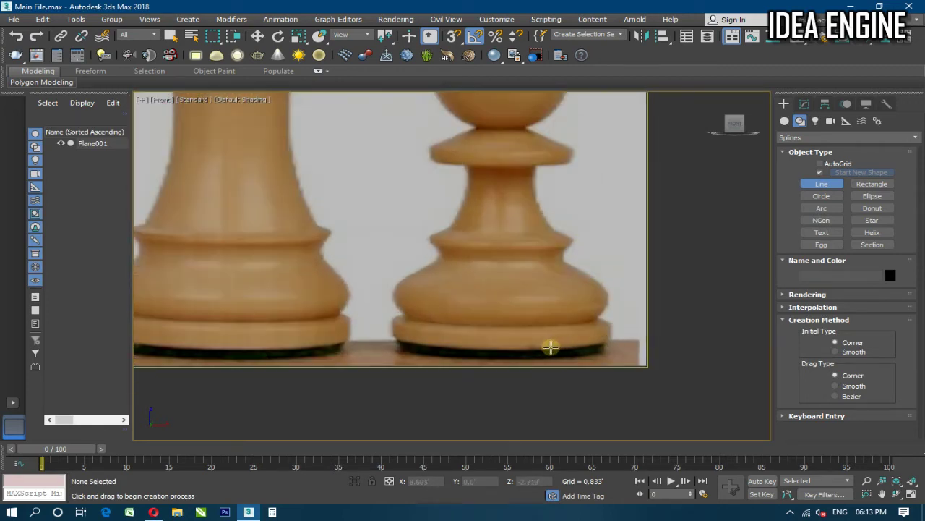
{"action": "middle_click_drag", "start_coordinate": [500, 337], "coordinate": [492, 402]}
{"action": "middle_click_drag", "start_coordinate": [553, 284], "coordinate": [549, 349]}
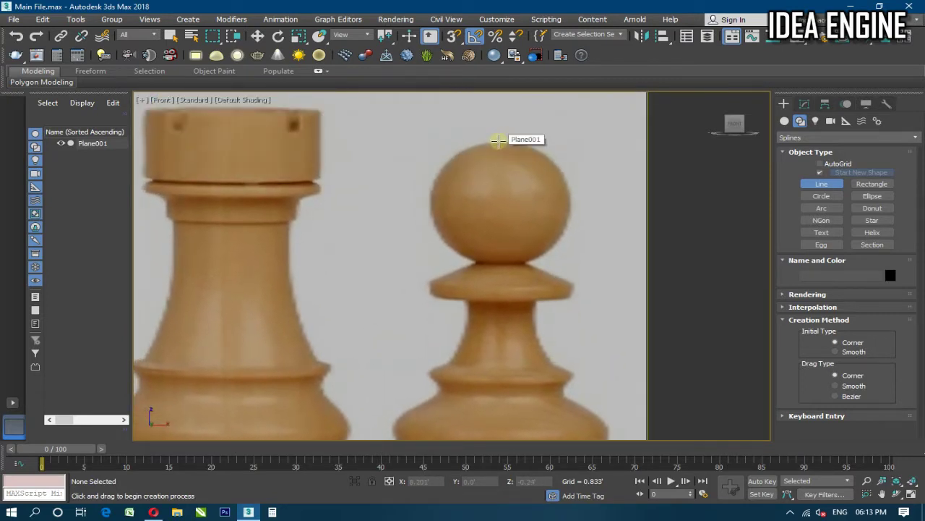
{"action": "left_click", "coordinate": [499, 141]}
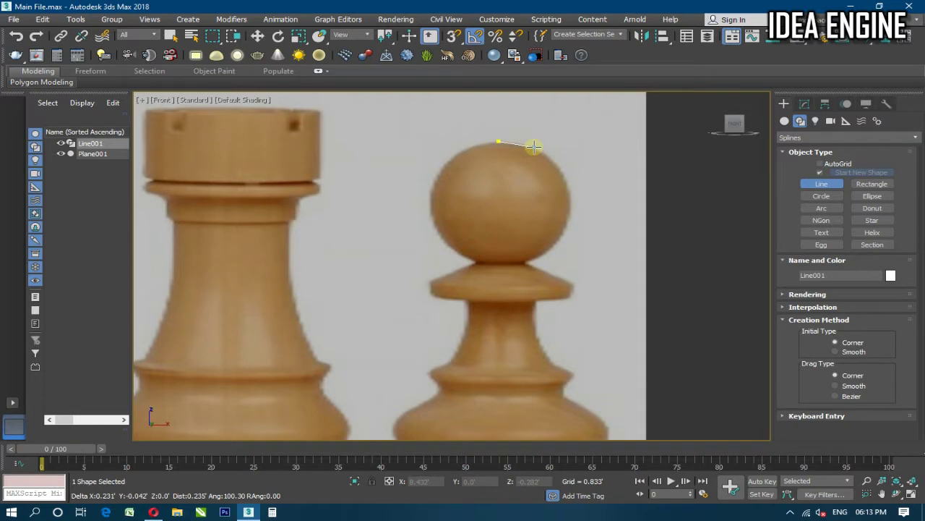
{"action": "right_click", "coordinate": [530, 202]}
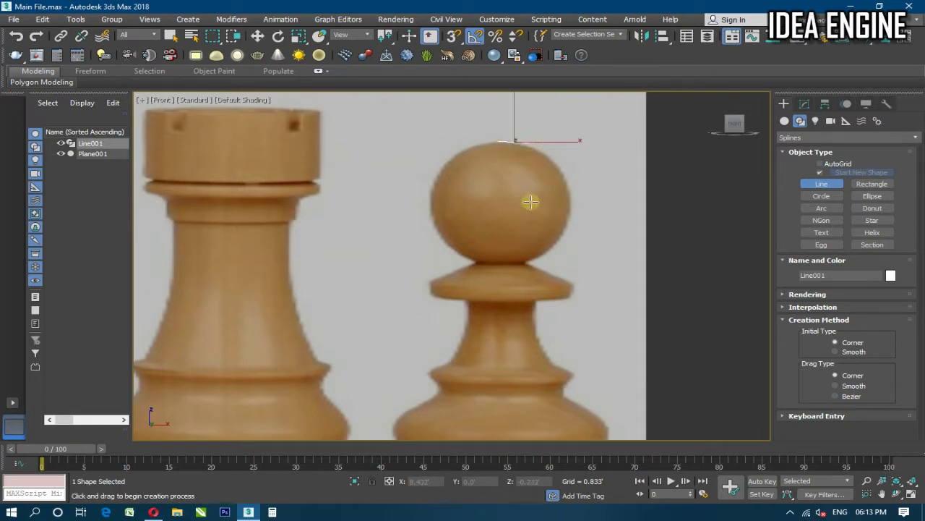
{"action": "key", "text": "Delete"}
{"action": "middle_click_drag", "start_coordinate": [550, 248], "coordinate": [558, 205]}
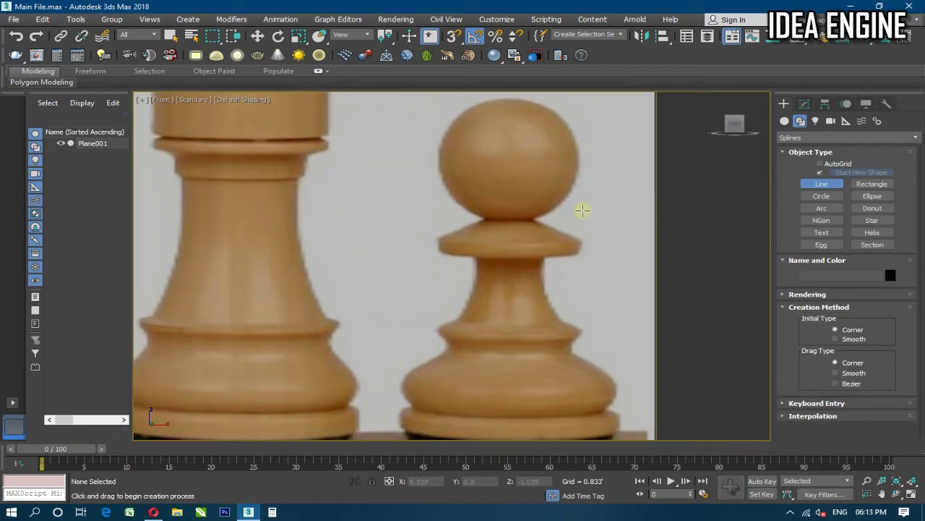
{"action": "scroll", "coordinate": [583, 210], "scroll_direction": "up", "scroll_amount": 2}
Trace the pawn's right profile from below the ball through the collar, stem and lower ring
{"action": "left_click", "coordinate": [507, 223]}
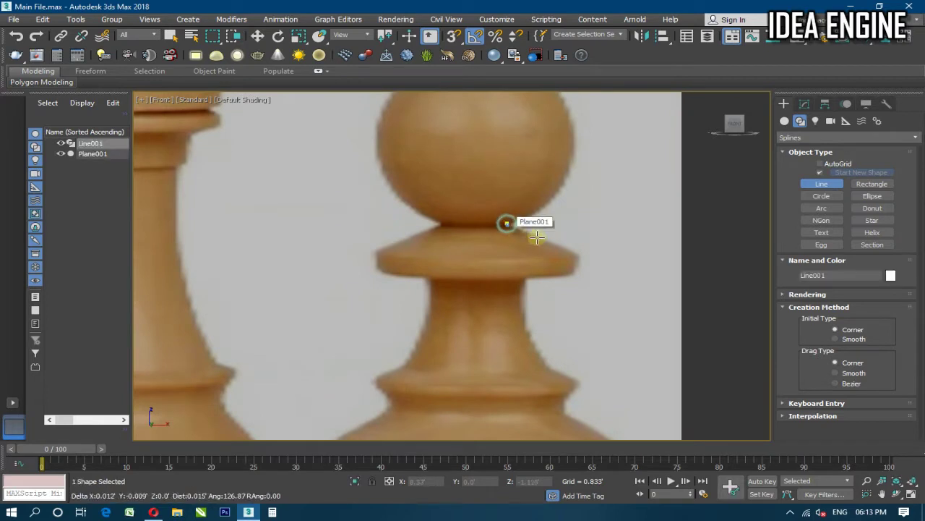
{"action": "left_click", "coordinate": [580, 258]}
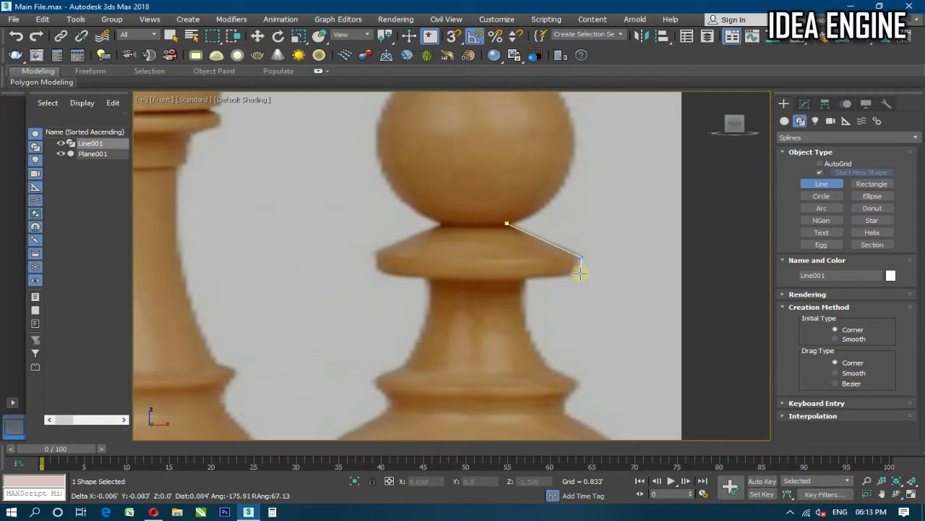
{"action": "left_click", "coordinate": [581, 273]}
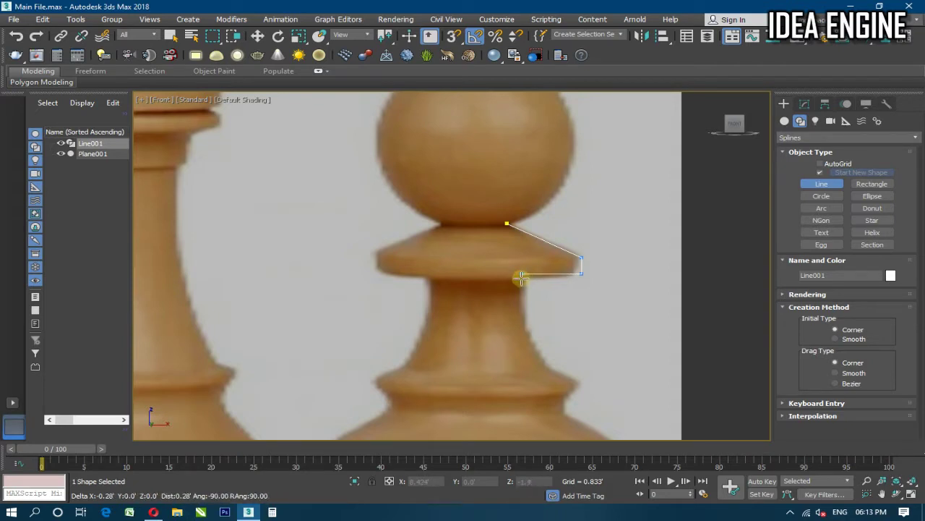
{"action": "left_click", "coordinate": [521, 275]}
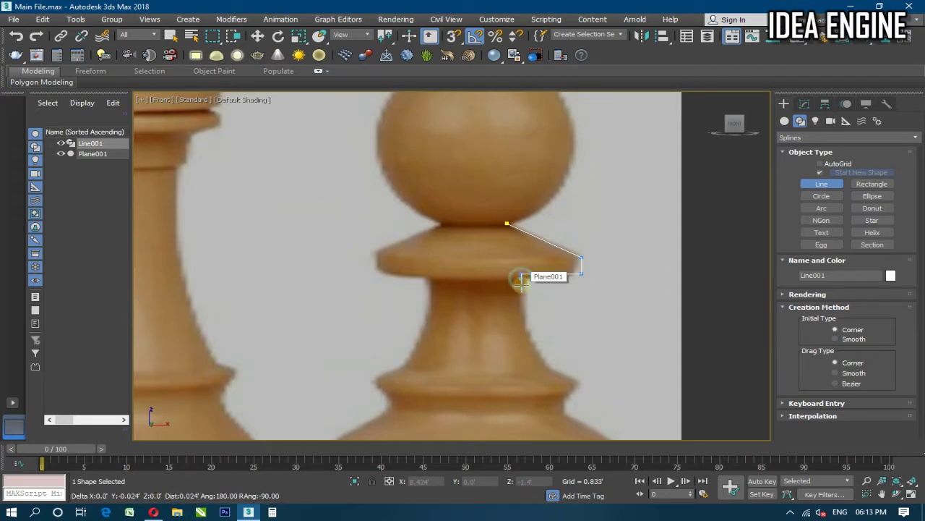
{"action": "left_click", "coordinate": [527, 330]}
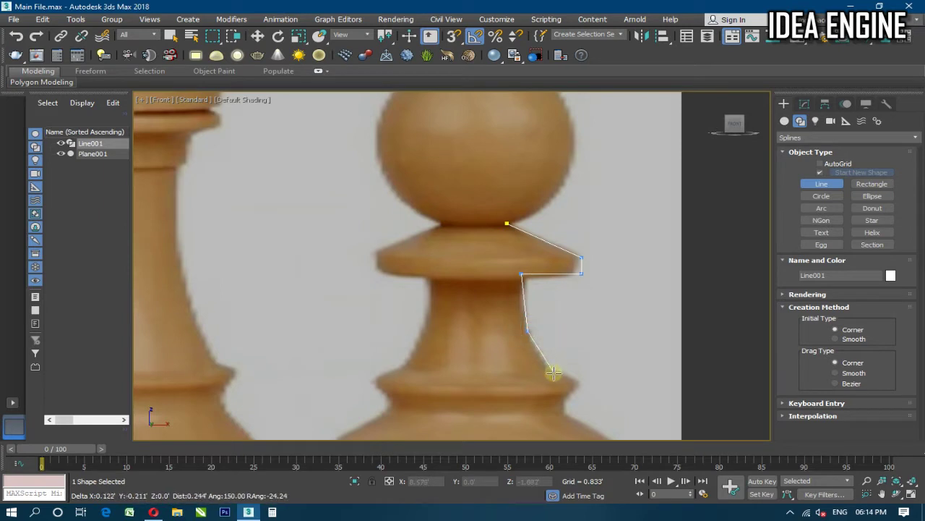
{"action": "left_click", "coordinate": [549, 369]}
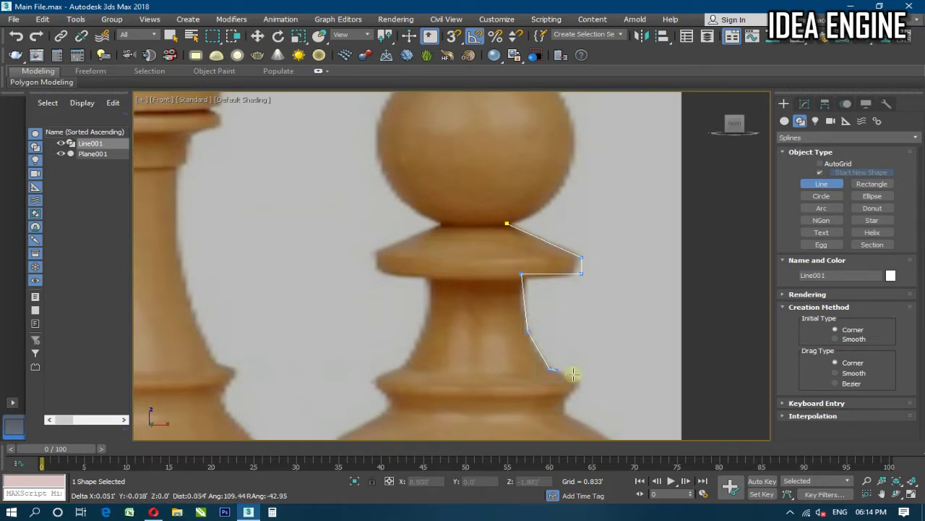
{"action": "left_click", "coordinate": [580, 381]}
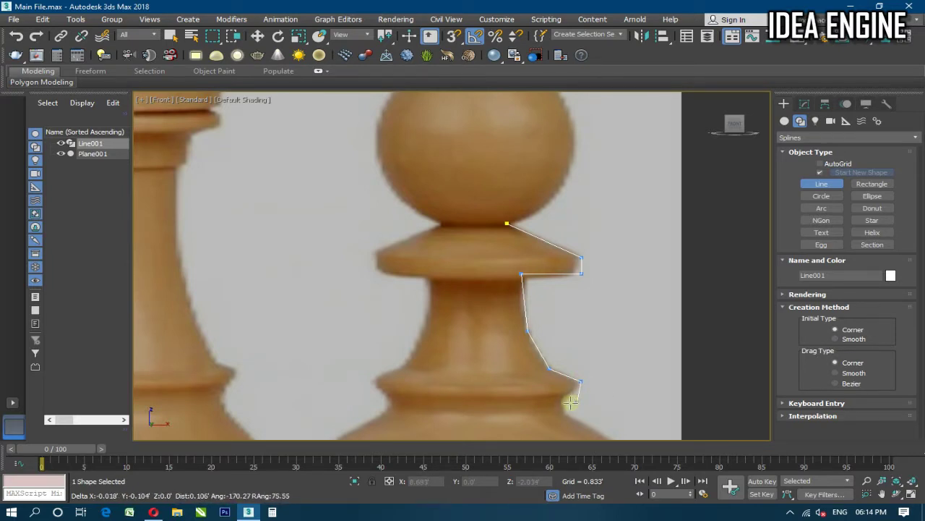
{"action": "left_click", "coordinate": [564, 401]}
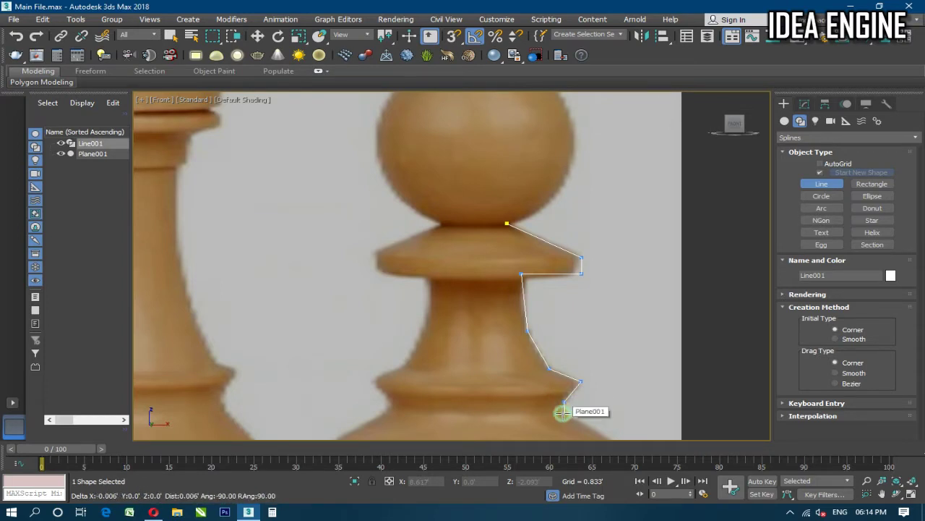
Continue the profile over the base bulge and foot, ending at the base centre
{"action": "mouse_move", "coordinate": [563, 412]}
{"action": "middle_mouse_down"}
{"action": "mouse_move", "coordinate": [451, 266]}
{"action": "mouse_move", "coordinate": [433, 264]}
{"action": "middle_mouse_up"}
{"action": "left_click", "coordinate": [451, 272]}
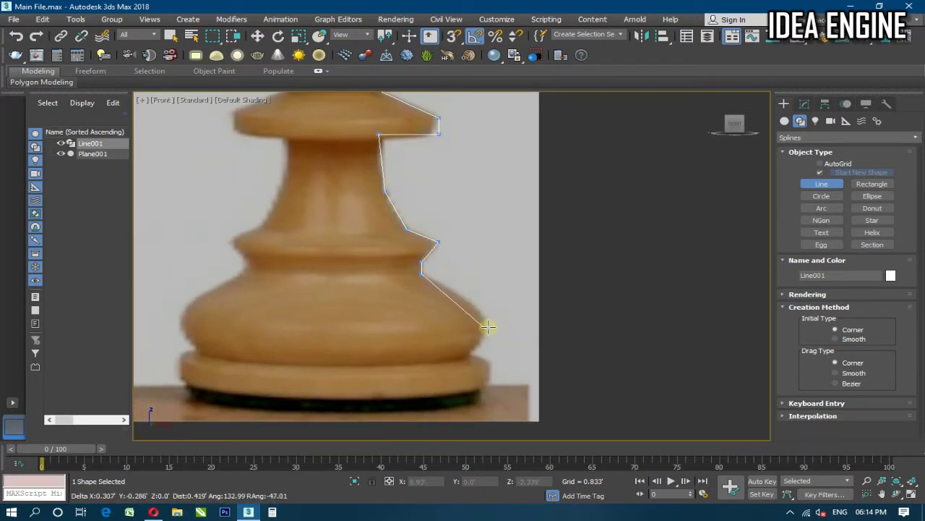
{"action": "left_click", "coordinate": [488, 326]}
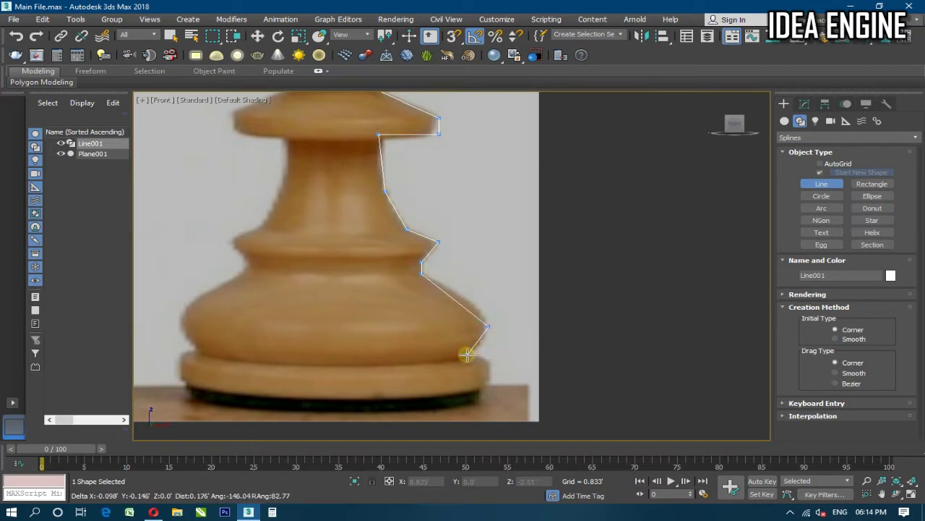
{"action": "left_click", "coordinate": [466, 354]}
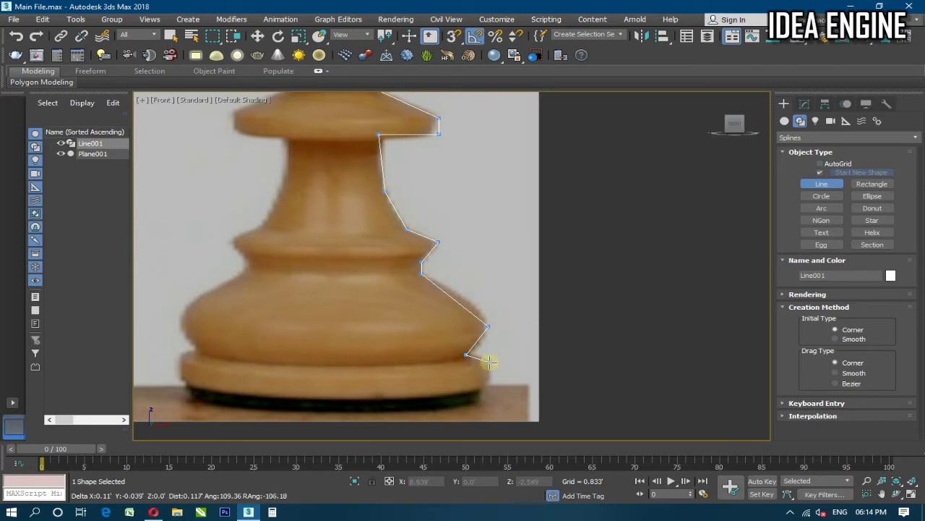
{"action": "left_click", "coordinate": [490, 362]}
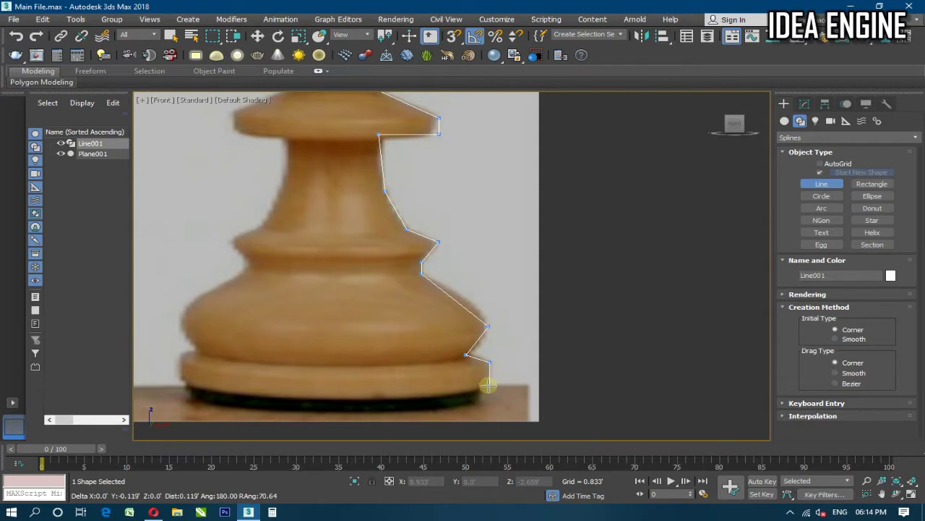
{"action": "left_click", "coordinate": [489, 386]}
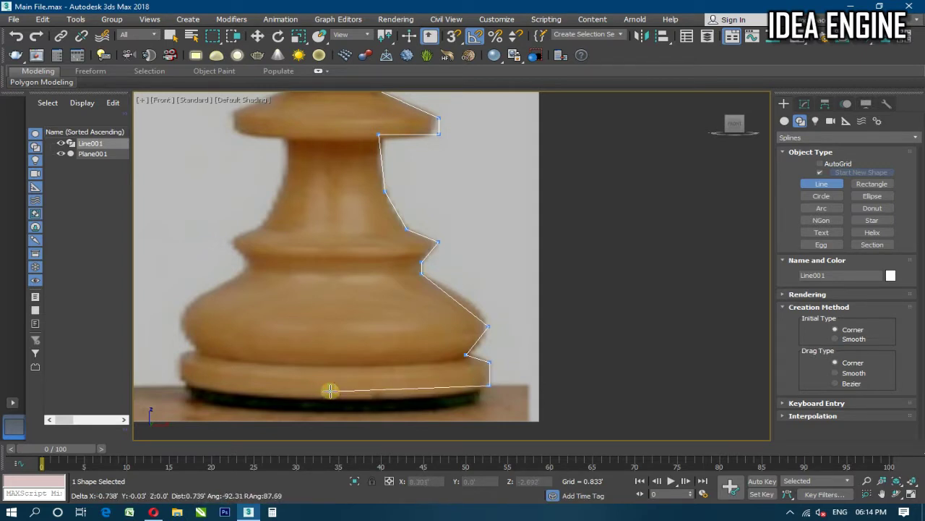
{"action": "scroll", "coordinate": [360, 391], "scroll_direction": "down", "scroll_amount": 2}
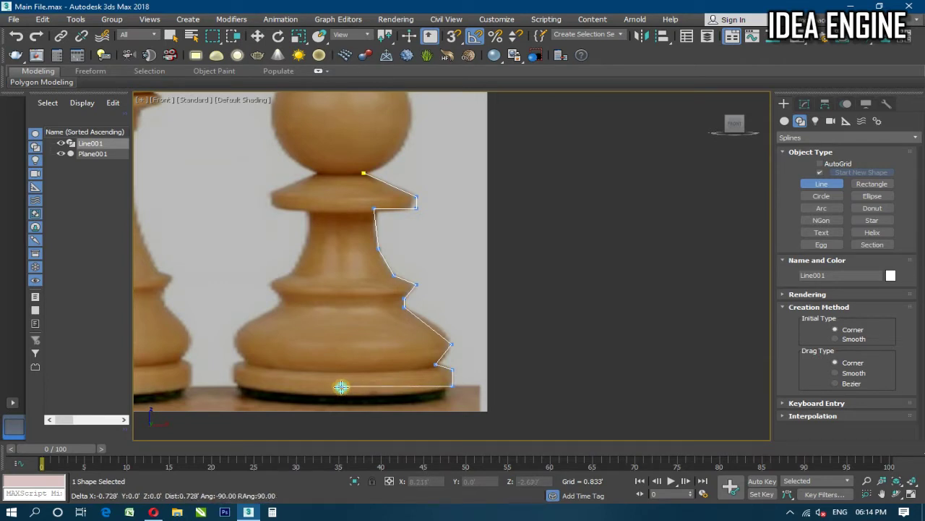
{"action": "left_click", "coordinate": [342, 387]}
End the line and move its bottom and foot-corner vertices to match the photo
{"action": "right_click", "coordinate": [341, 385]}
{"action": "middle_click_drag", "start_coordinate": [345, 384], "coordinate": [391, 333]}
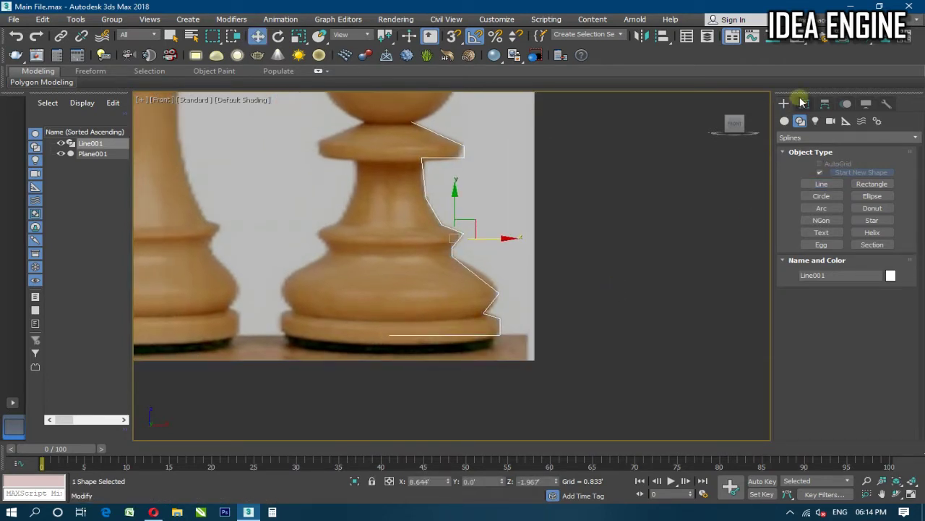
{"action": "left_click", "coordinate": [804, 104]}
{"action": "left_click", "coordinate": [831, 310]}
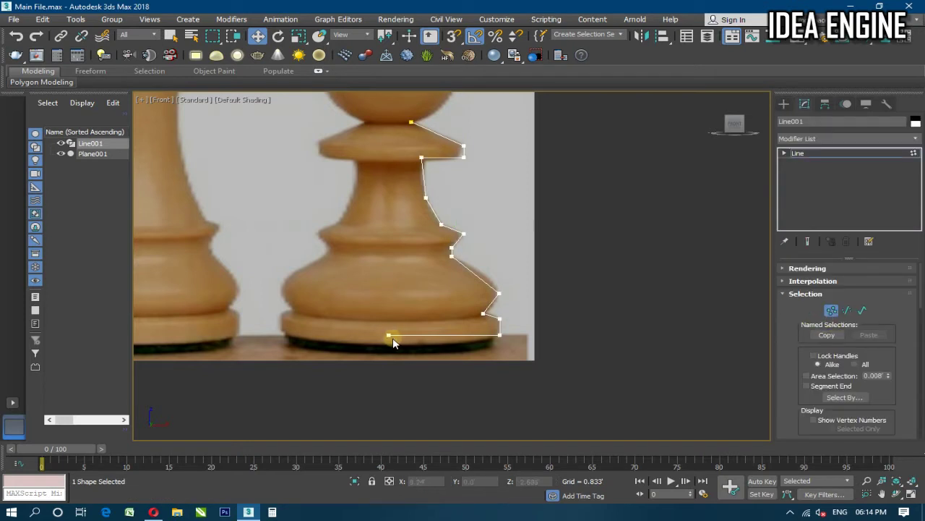
{"action": "left_click_drag", "start_coordinate": [355, 362], "coordinate": [510, 325]}
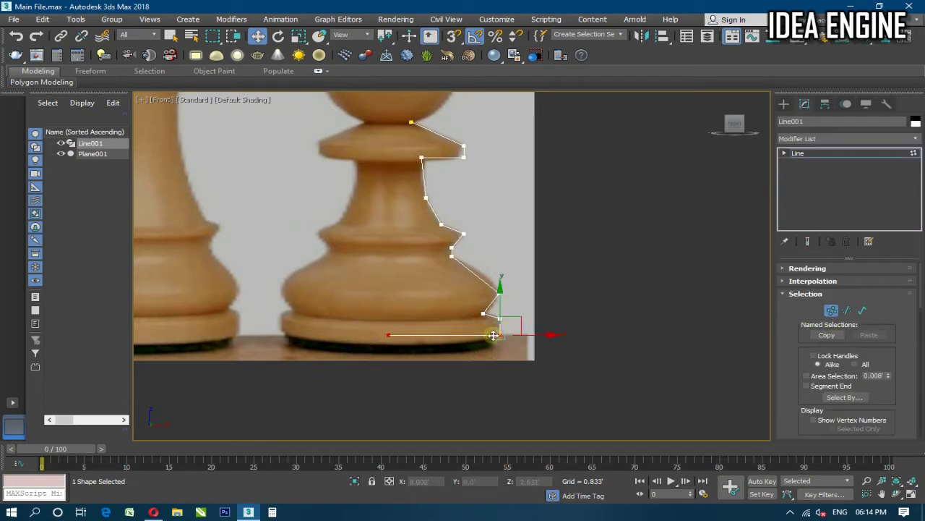
{"action": "scroll", "coordinate": [494, 335], "scroll_direction": "up", "scroll_amount": 1}
{"action": "left_click_drag", "start_coordinate": [519, 290], "coordinate": [516, 302]}
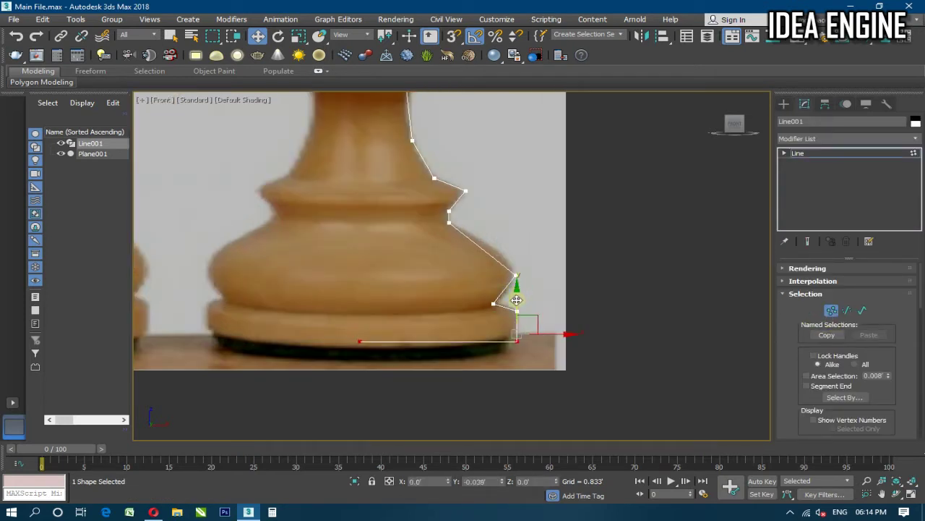
{"action": "left_click", "coordinate": [479, 326]}
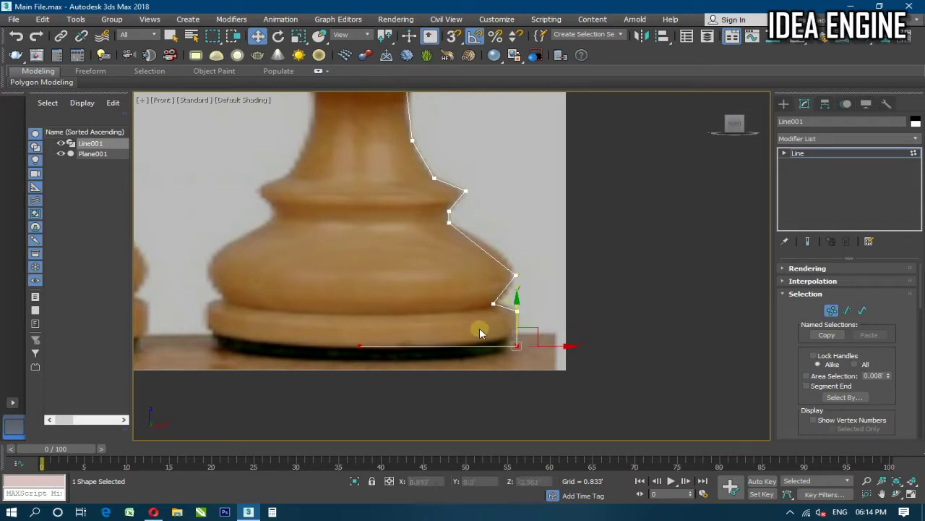
{"action": "left_click", "coordinate": [513, 346]}
{"action": "left_click", "coordinate": [516, 311]}
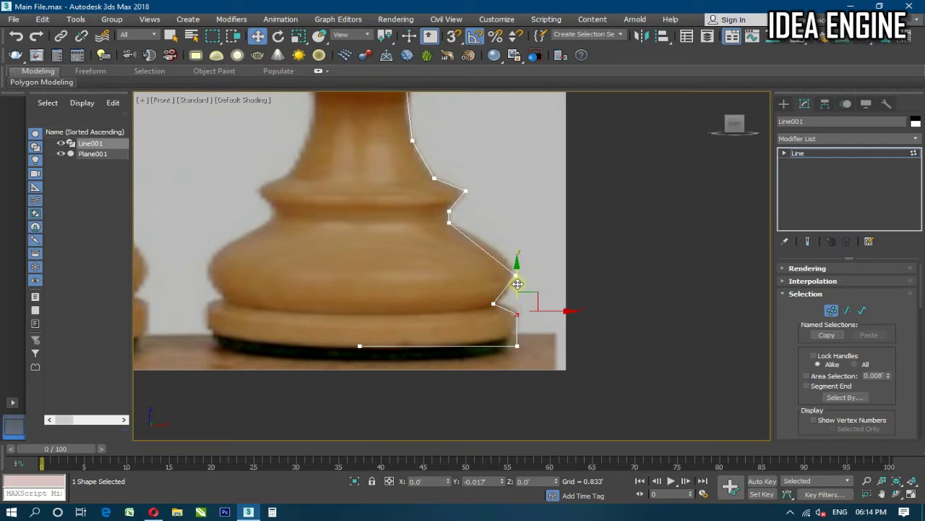
{"action": "middle_click_drag", "start_coordinate": [471, 289], "coordinate": [498, 324]}
{"action": "scroll", "coordinate": [498, 324], "scroll_direction": "down", "scroll_amount": 2}
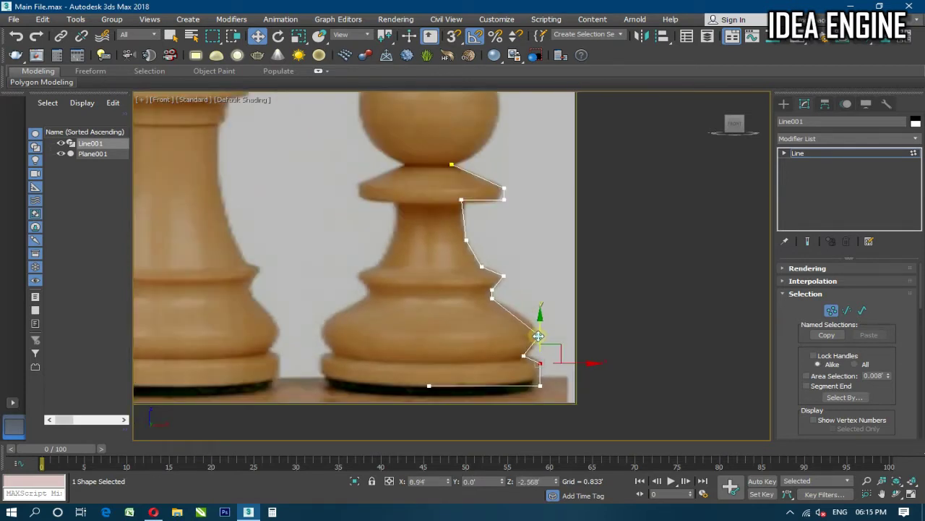
{"action": "left_click_drag", "start_coordinate": [539, 335], "coordinate": [541, 307]}
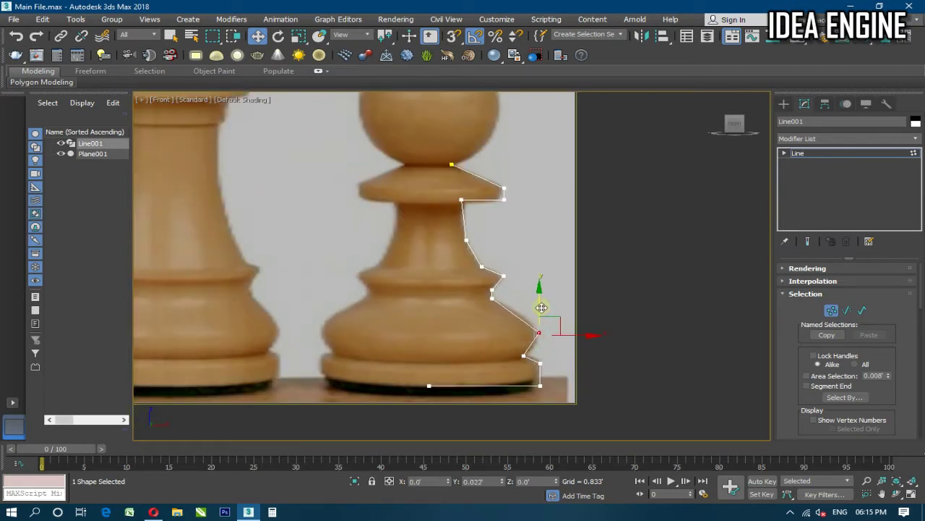
Refine a new vertex on the top segment and place the top vertices on the pawn's centre axis
{"action": "middle_click_drag", "start_coordinate": [504, 300], "coordinate": [499, 380]}
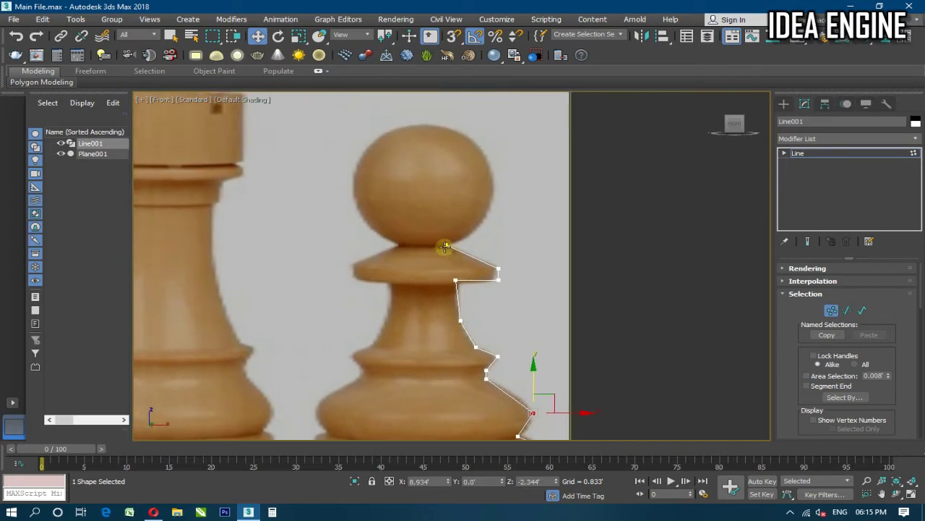
{"action": "middle_click_drag", "start_coordinate": [445, 247], "coordinate": [456, 231]}
{"action": "left_click", "coordinate": [457, 229]}
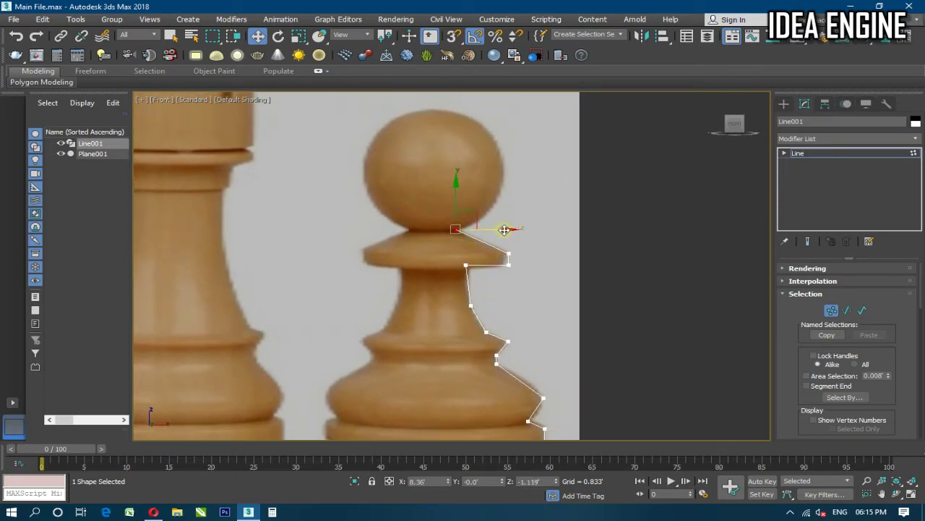
{"action": "left_click_drag", "start_coordinate": [503, 230], "coordinate": [459, 236]}
{"action": "right_click", "coordinate": [452, 232]}
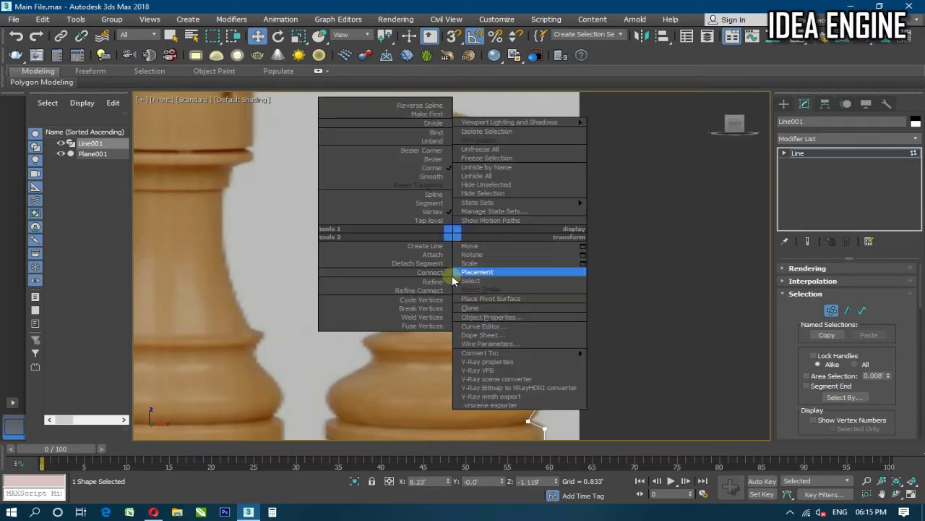
{"action": "left_click", "coordinate": [444, 281]}
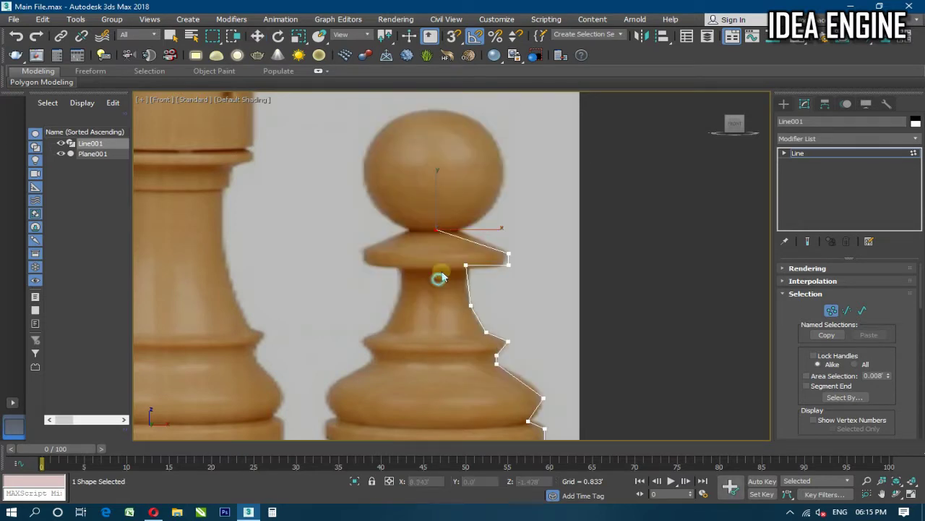
{"action": "left_click", "coordinate": [459, 235]}
{"action": "right_click", "coordinate": [484, 229]}
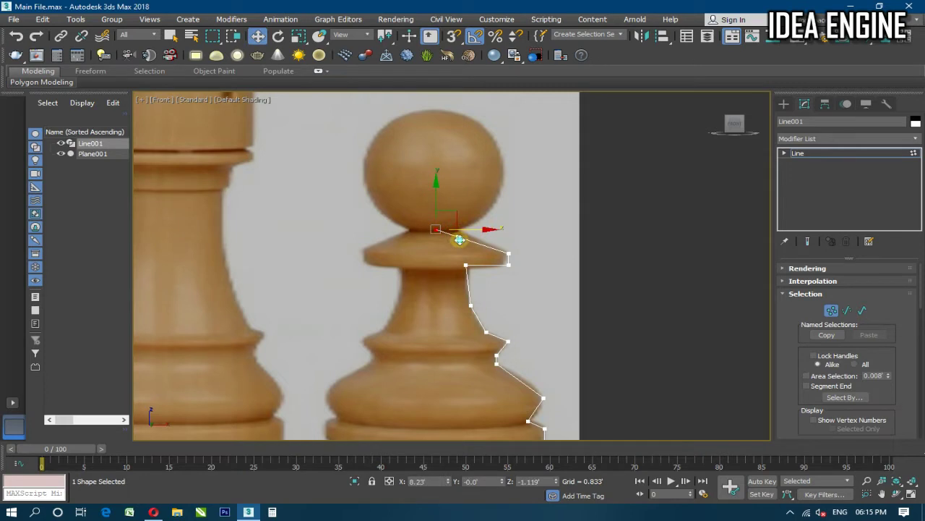
{"action": "left_click_drag", "start_coordinate": [460, 239], "coordinate": [477, 235]}
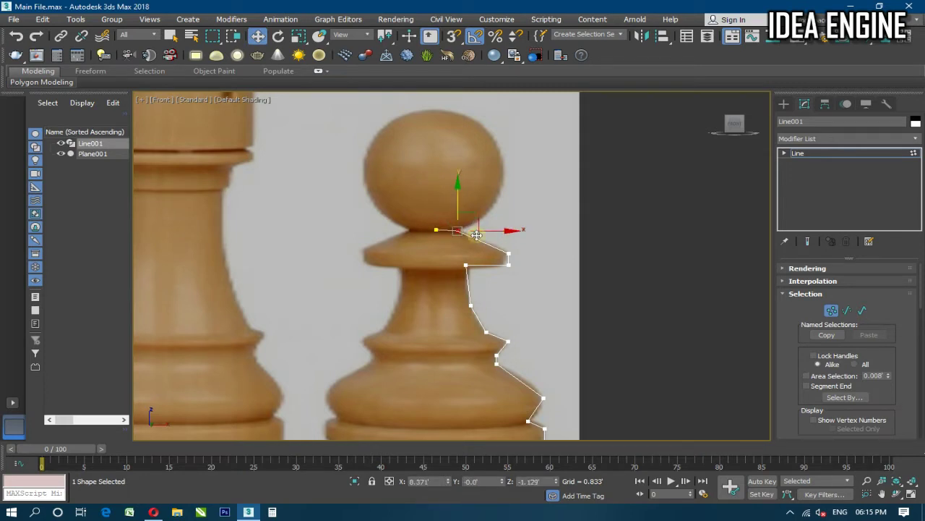
{"action": "left_click", "coordinate": [438, 228]}
{"action": "left_click_drag", "start_coordinate": [437, 205], "coordinate": [438, 206]}
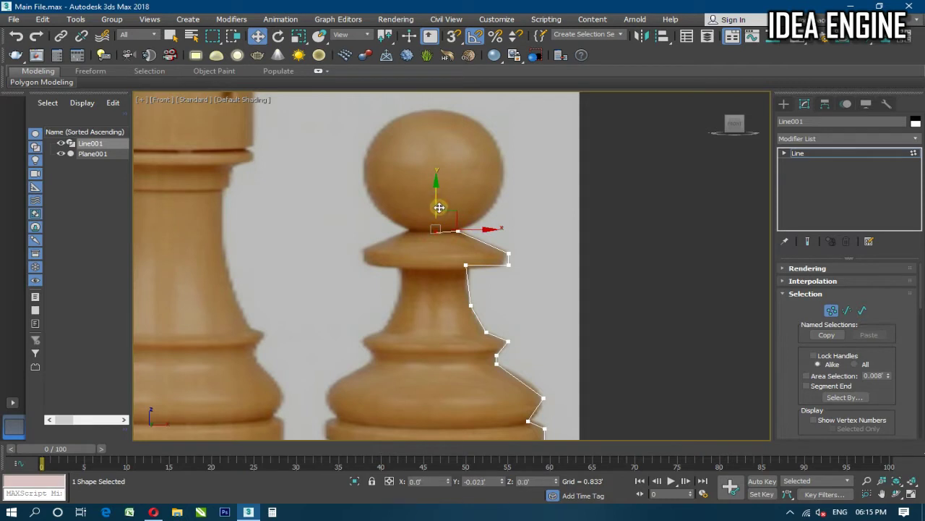
{"action": "scroll", "coordinate": [454, 208], "scroll_direction": "down", "scroll_amount": 4}
{"action": "scroll", "coordinate": [450, 268], "scroll_direction": "up", "scroll_amount": 2}
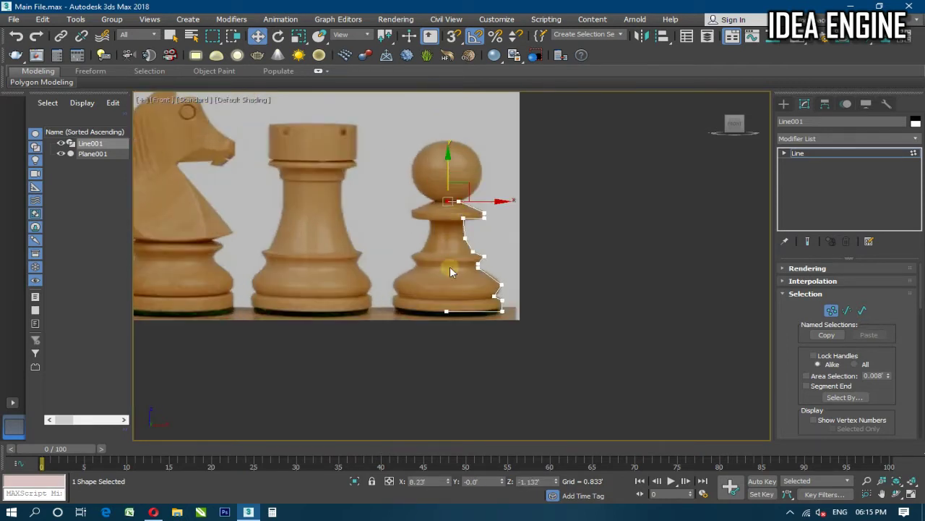
{"action": "scroll", "coordinate": [469, 226], "scroll_direction": "up", "scroll_amount": 1}
{"action": "scroll", "coordinate": [469, 226], "scroll_direction": "up", "scroll_amount": 1}
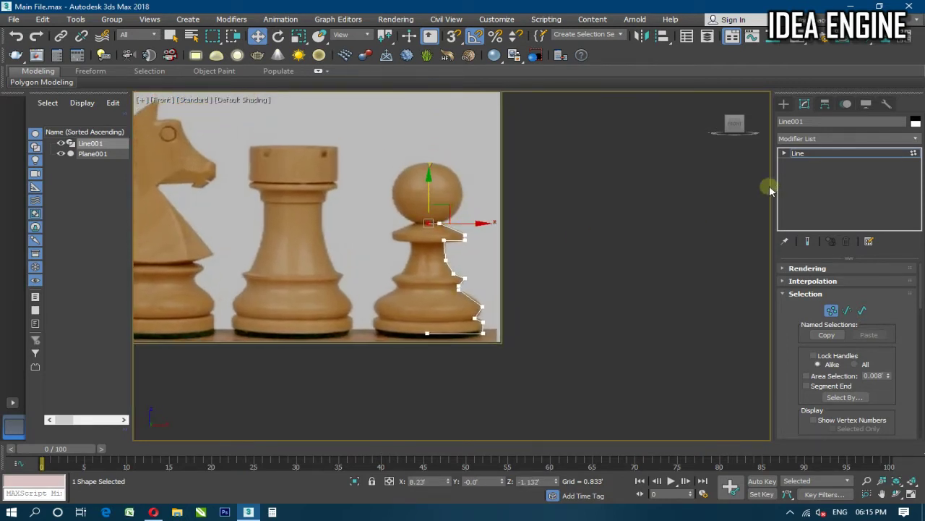
Apply a Lathe modifier to the profile and align its axis to Min
{"action": "left_click", "coordinate": [825, 153]}
{"action": "left_click", "coordinate": [809, 138]}
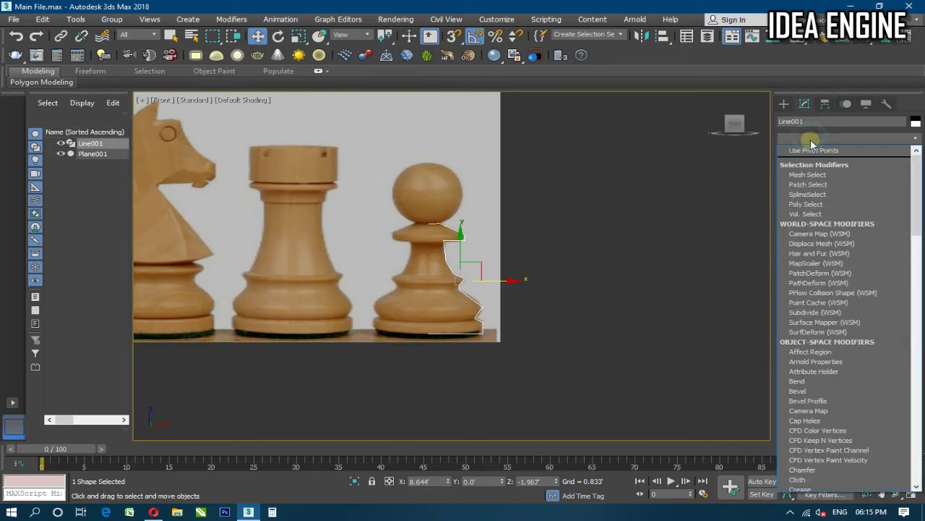
{"action": "key", "text": "l"}
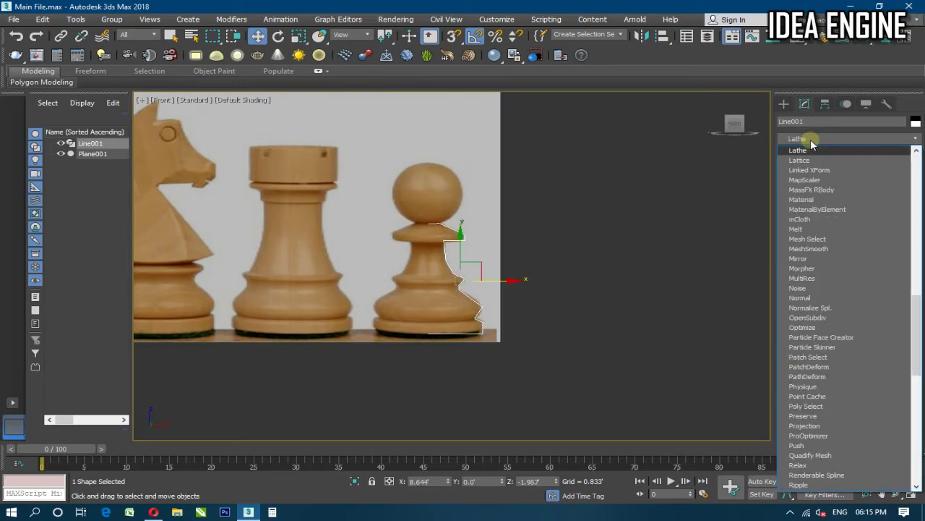
{"action": "key", "text": "Return"}
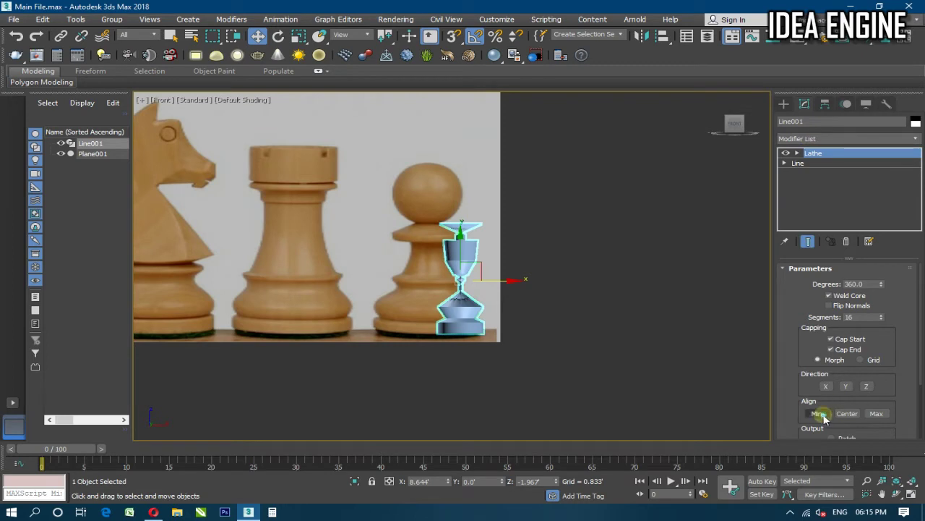
{"action": "left_click", "coordinate": [823, 416]}
Adjust the Lathe axis sub-object, check the pawn in wireframe, and return to the Line level
{"action": "middle_click_drag", "start_coordinate": [484, 254], "coordinate": [489, 255]}
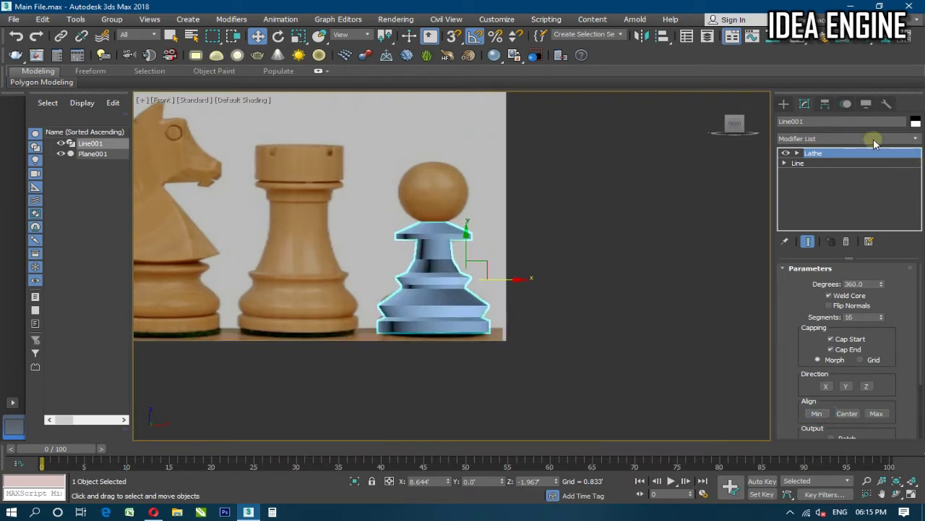
{"action": "left_click", "coordinate": [798, 152]}
{"action": "left_click", "coordinate": [817, 163]}
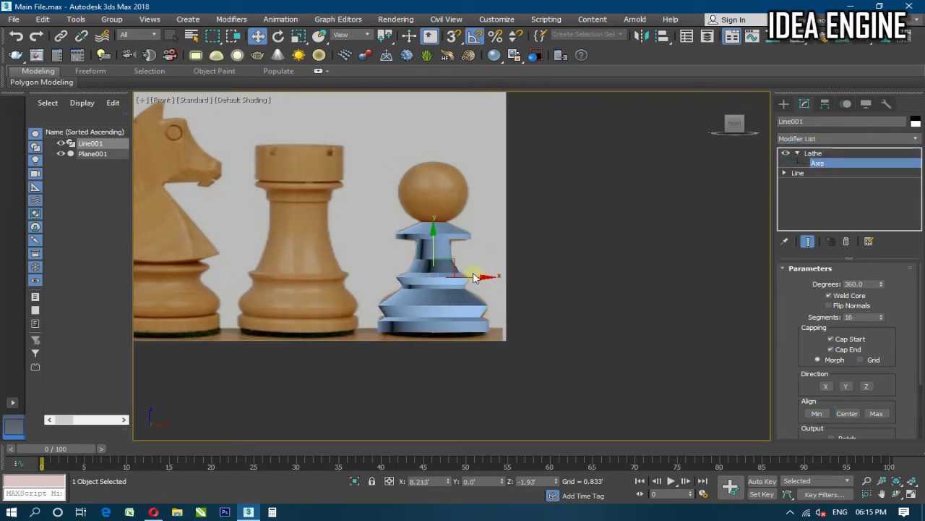
{"action": "left_click_drag", "start_coordinate": [469, 277], "coordinate": [467, 275]}
{"action": "scroll", "coordinate": [446, 259], "scroll_direction": "up", "scroll_amount": 2}
{"action": "scroll", "coordinate": [446, 262], "scroll_direction": "down", "scroll_amount": 2}
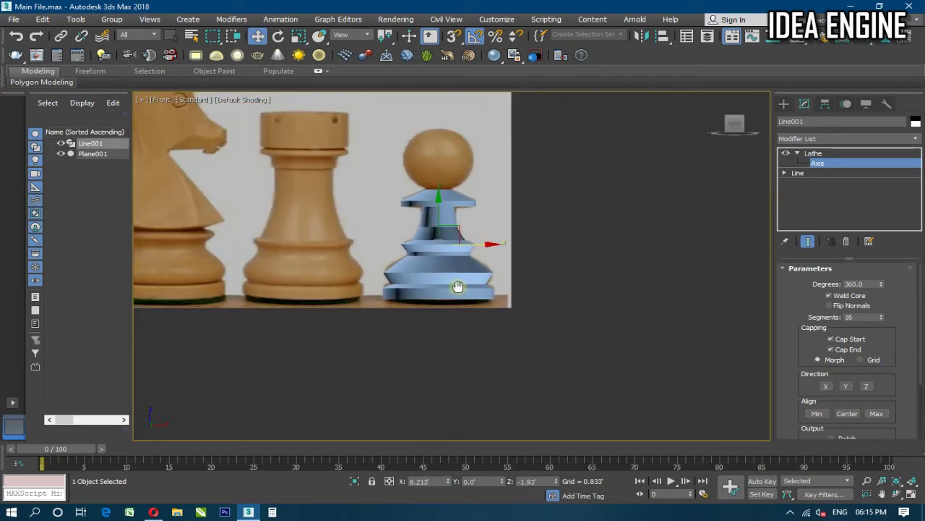
{"action": "scroll", "coordinate": [444, 285], "scroll_direction": "down", "scroll_amount": 2}
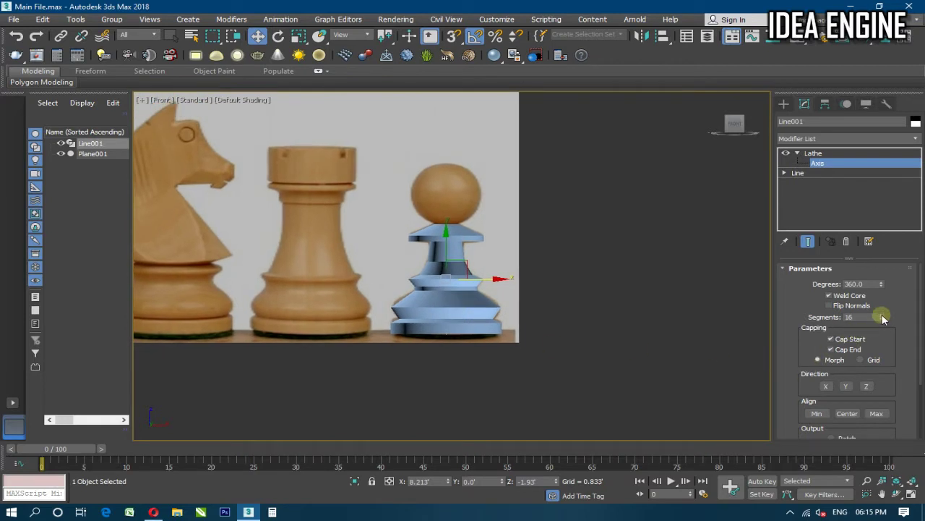
{"action": "key", "text": "F3"}
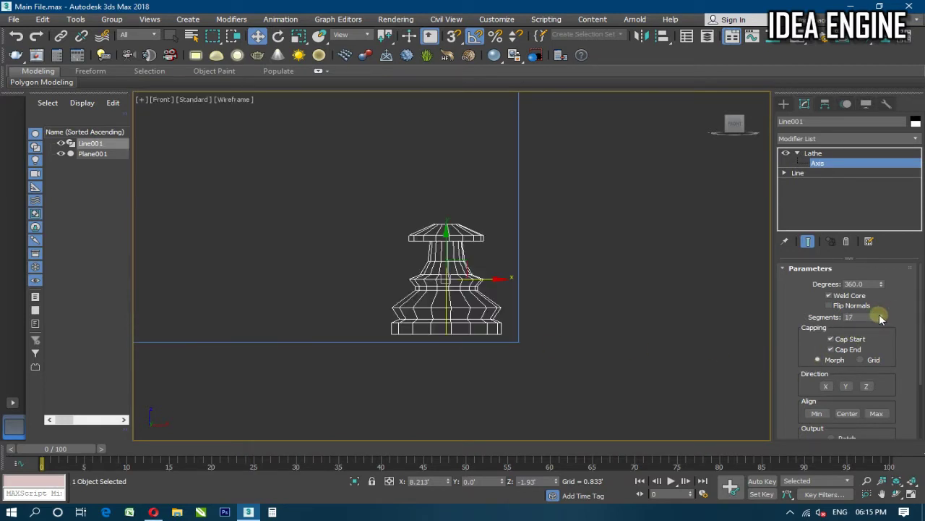
{"action": "key", "text": "F4"}
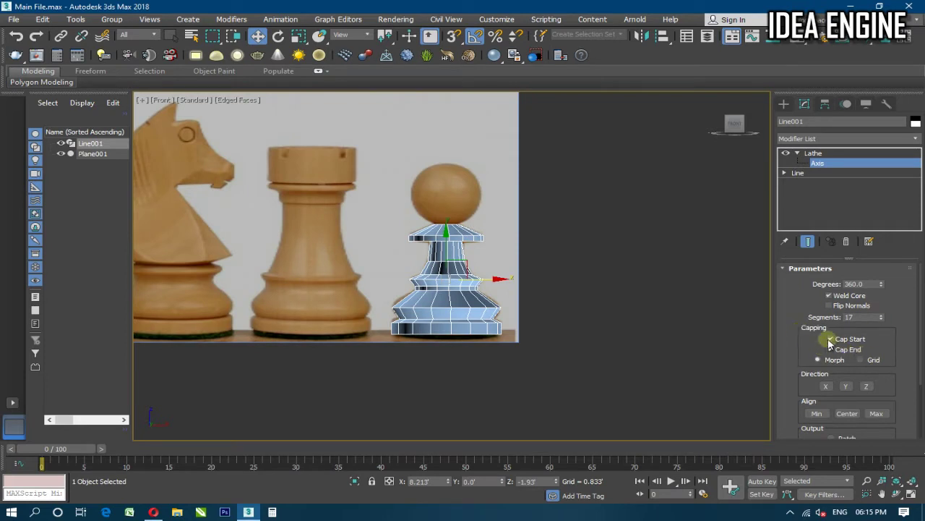
{"action": "middle_click_drag", "start_coordinate": [467, 273], "coordinate": [461, 284]}
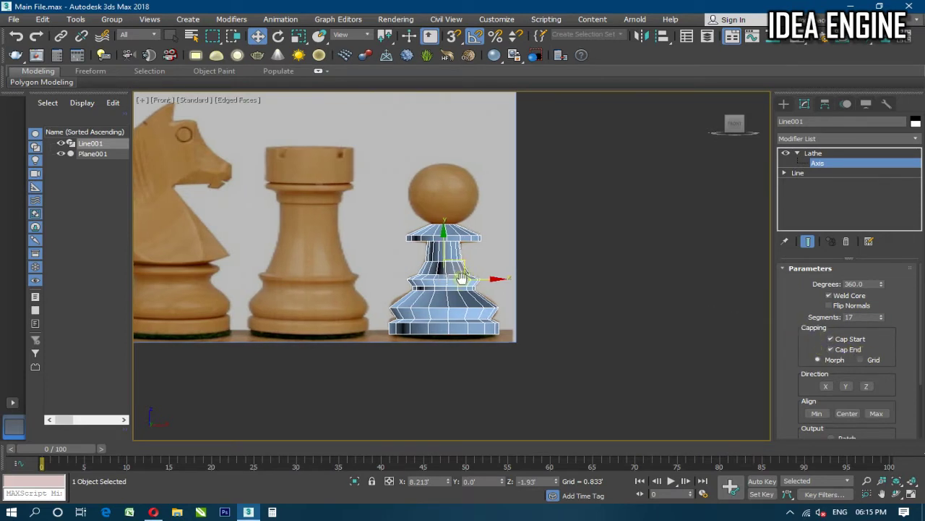
{"action": "left_click", "coordinate": [797, 153]}
{"action": "left_click", "coordinate": [804, 154]}
{"action": "left_click", "coordinate": [797, 163]}
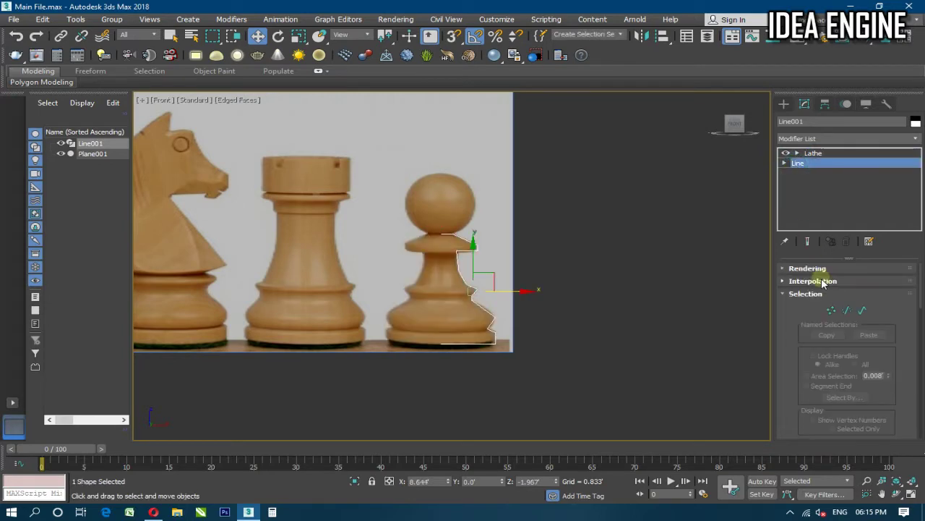
With the lathed result shown, fillet the top disc's outer and inner corner vertices
{"action": "left_click", "coordinate": [807, 243]}
{"action": "scroll", "coordinate": [499, 238], "scroll_direction": "up", "scroll_amount": 2}
{"action": "scroll", "coordinate": [477, 260], "scroll_direction": "up", "scroll_amount": 3}
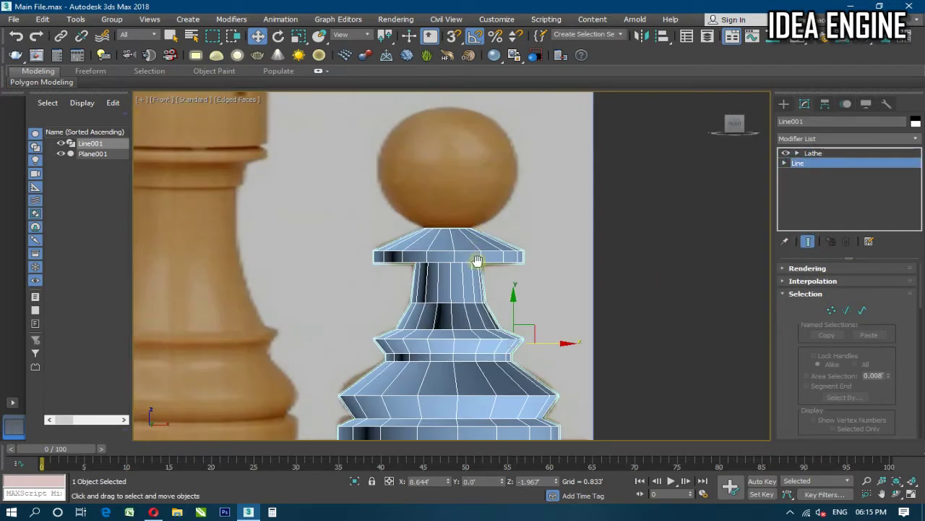
{"action": "middle_click_drag", "start_coordinate": [477, 260], "coordinate": [478, 233]}
{"action": "left_click", "coordinate": [831, 309]}
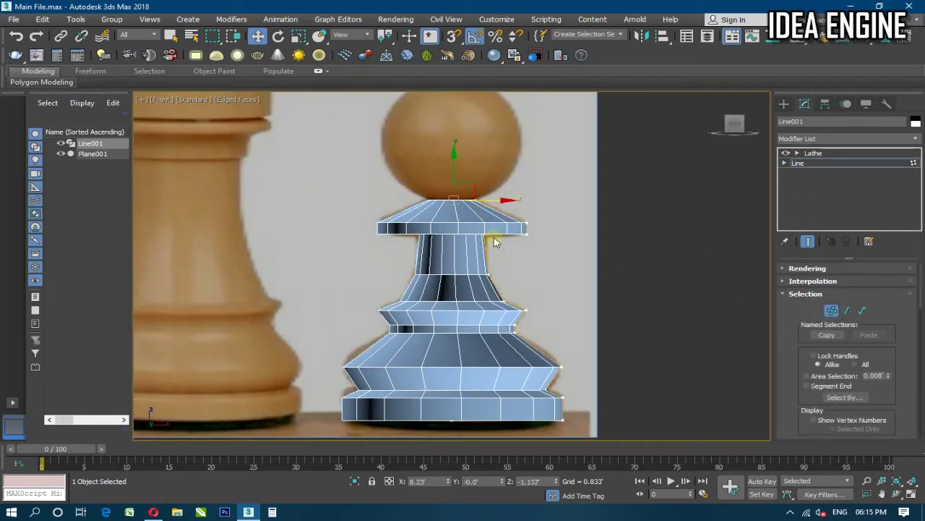
{"action": "scroll", "coordinate": [506, 231], "scroll_direction": "up", "scroll_amount": 2}
{"action": "scroll", "coordinate": [520, 224], "scroll_direction": "up", "scroll_amount": 2}
{"action": "scroll", "coordinate": [526, 238], "scroll_direction": "up", "scroll_amount": 2}
{"action": "scroll", "coordinate": [520, 222], "scroll_direction": "up", "scroll_amount": 2}
{"action": "scroll", "coordinate": [820, 367], "scroll_direction": "down", "scroll_amount": 5}
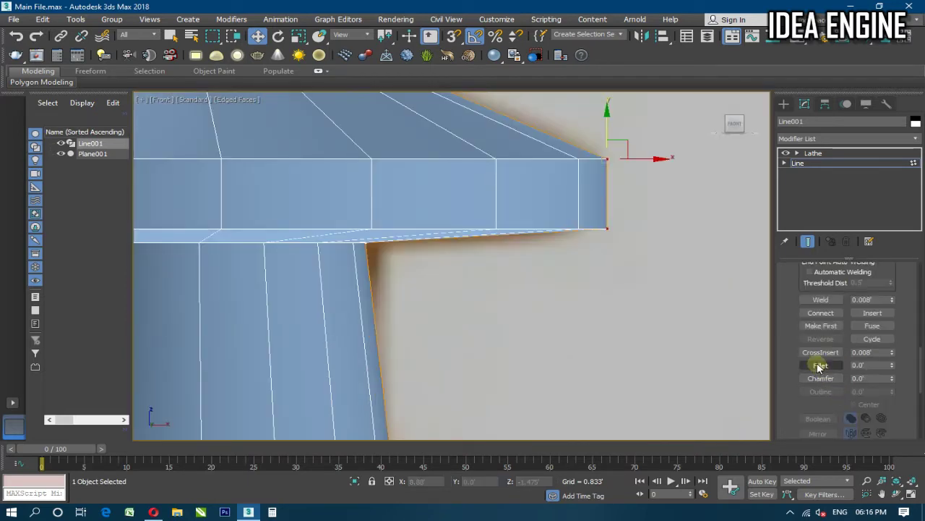
{"action": "left_click", "coordinate": [820, 365]}
{"action": "left_click_drag", "start_coordinate": [610, 160], "coordinate": [615, 128]}
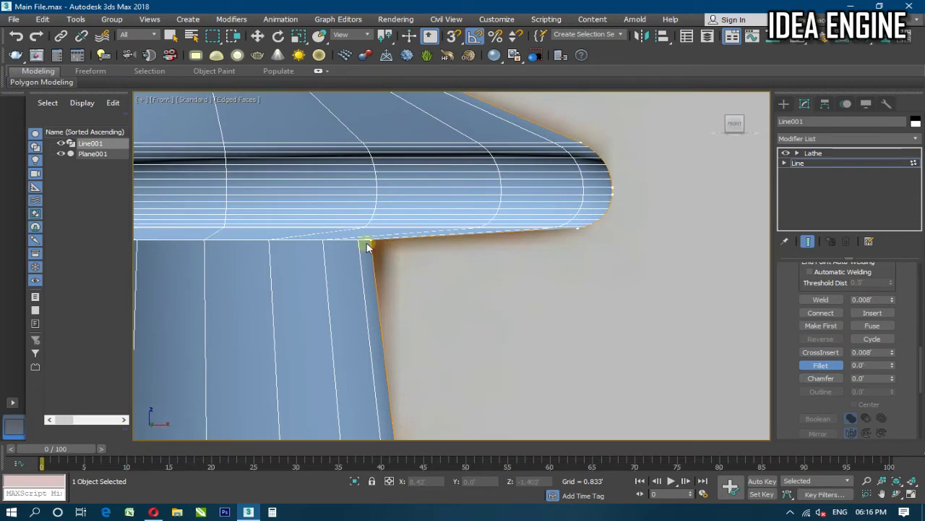
{"action": "mouse_move", "coordinate": [372, 241]}
{"action": "left_mouse_down"}
{"action": "mouse_move", "coordinate": [386, 221]}
{"action": "mouse_move", "coordinate": [420, 233]}
{"action": "mouse_move", "coordinate": [451, 159]}
{"action": "mouse_move", "coordinate": [450, 167]}
{"action": "left_mouse_up"}
Fillet the upper ring's corner and the middle ring's two corner vertices
{"action": "scroll", "coordinate": [427, 203], "scroll_direction": "down", "scroll_amount": 5}
{"action": "scroll", "coordinate": [433, 195], "scroll_direction": "up", "scroll_amount": 3}
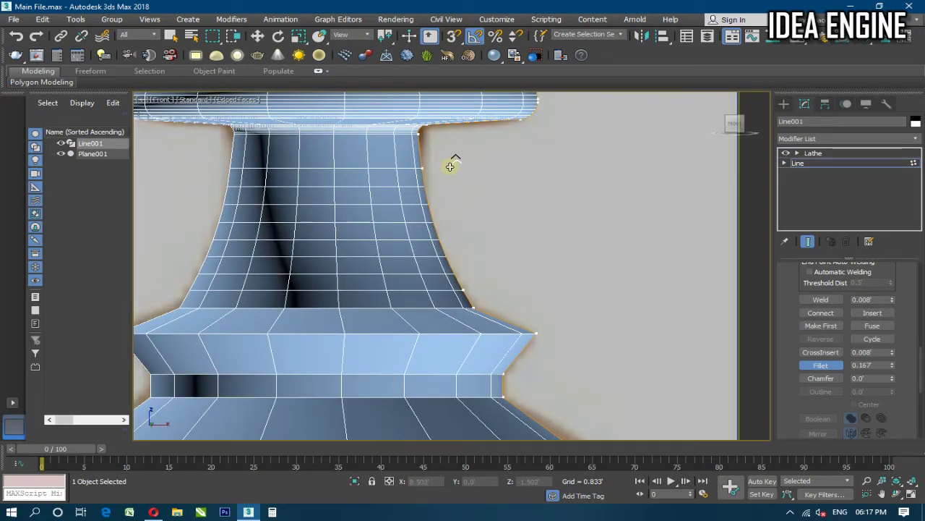
{"action": "scroll", "coordinate": [456, 202], "scroll_direction": "down", "scroll_amount": 3}
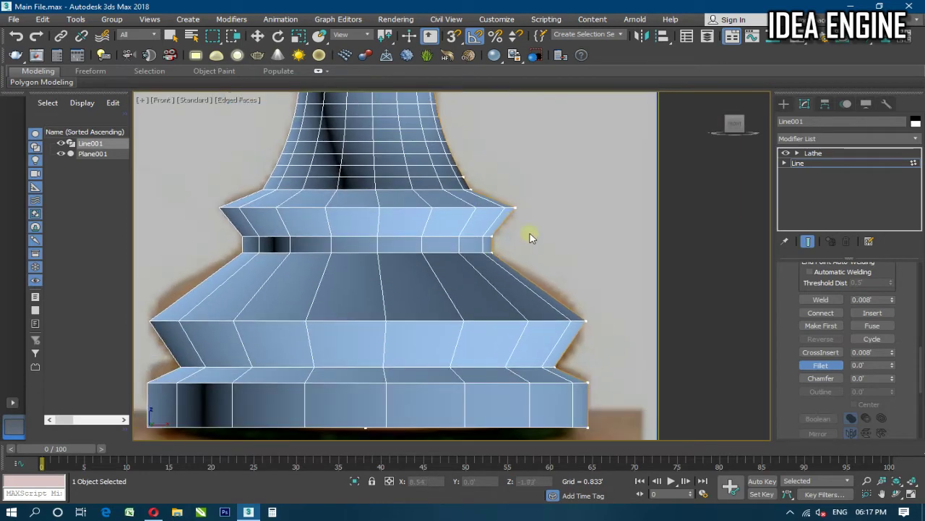
{"action": "mouse_move", "coordinate": [516, 210]}
{"action": "left_mouse_down"}
{"action": "mouse_move", "coordinate": [520, 189]}
{"action": "mouse_move", "coordinate": [524, 201]}
{"action": "left_mouse_up"}
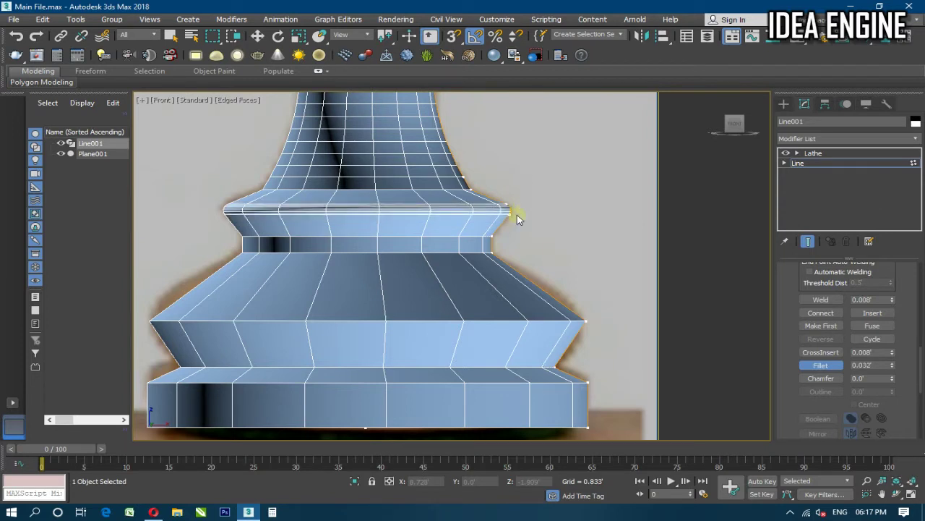
{"action": "scroll", "coordinate": [493, 242], "scroll_direction": "up", "scroll_amount": 3}
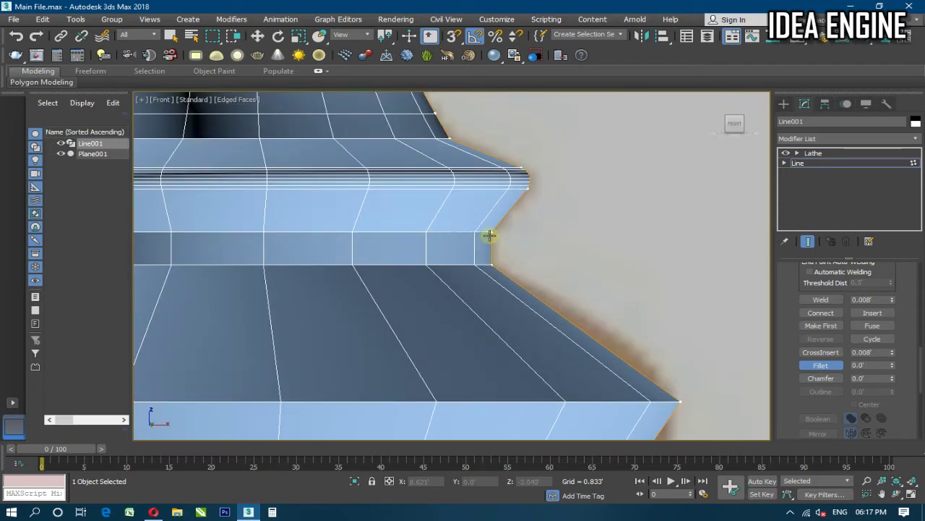
{"action": "left_click", "coordinate": [491, 264]}
{"action": "left_click", "coordinate": [491, 232]}
{"action": "left_click_drag", "start_coordinate": [492, 233], "coordinate": [506, 216]}
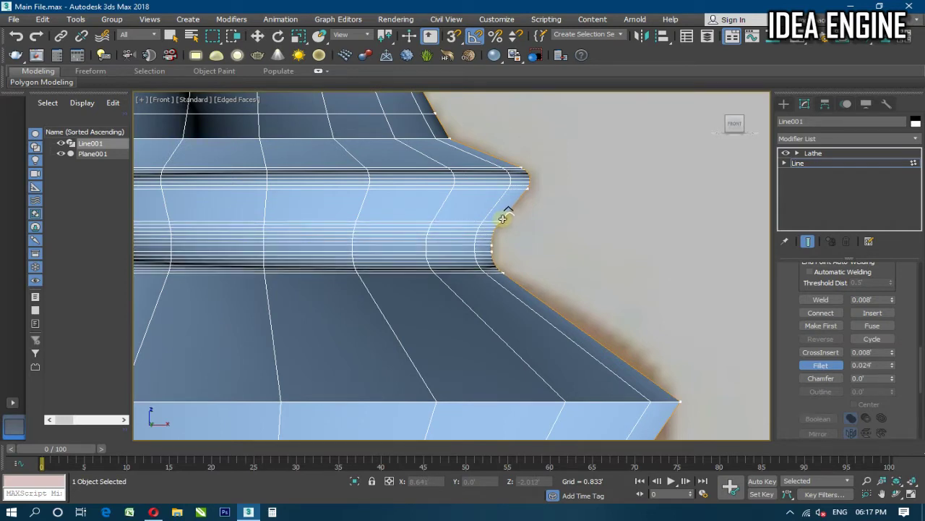
Adjust and fillet the base's corner vertices, rounding the bottom edge of the foot
{"action": "scroll", "coordinate": [492, 260], "scroll_direction": "down", "scroll_amount": 3}
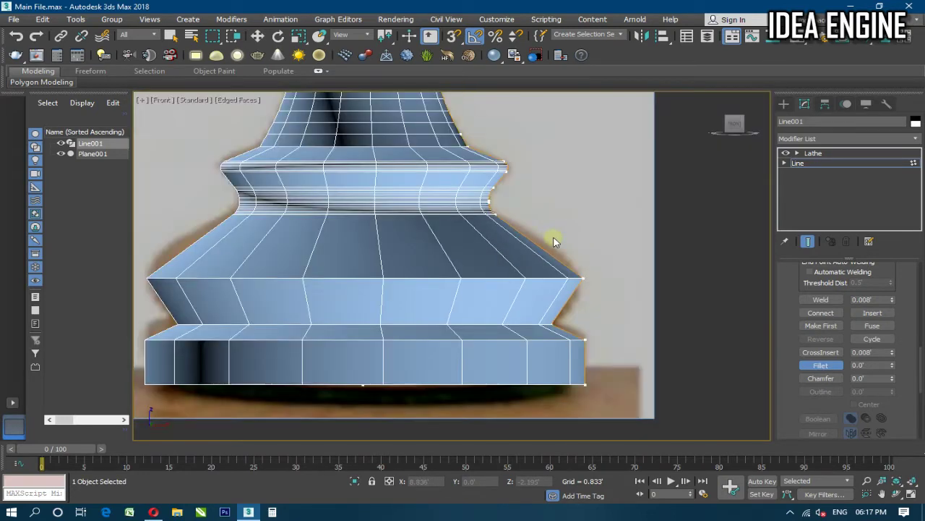
{"action": "middle_click_drag", "start_coordinate": [549, 255], "coordinate": [554, 296]}
{"action": "scroll", "coordinate": [603, 303], "scroll_direction": "up", "scroll_amount": 2}
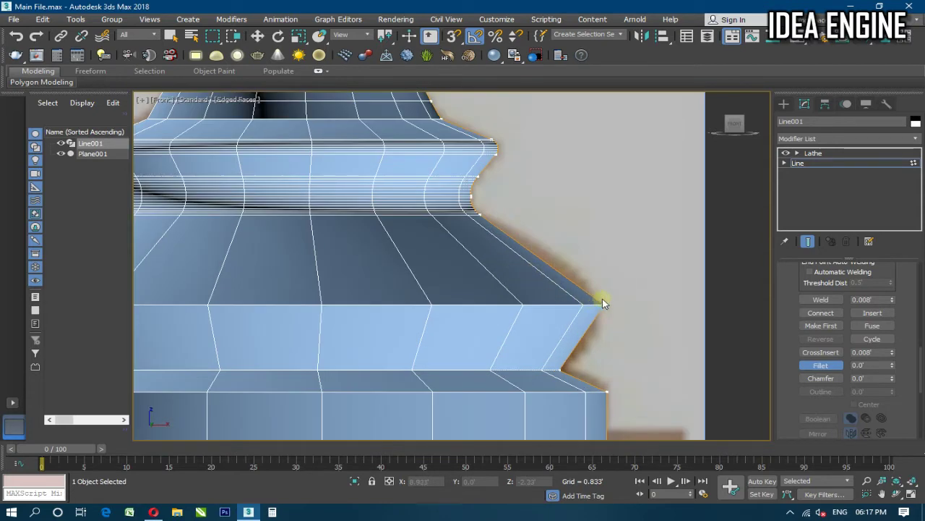
{"action": "scroll", "coordinate": [603, 304], "scroll_direction": "down", "scroll_amount": 2}
{"action": "key", "text": "w"}
{"action": "left_click_drag", "start_coordinate": [606, 286], "coordinate": [604, 284]}
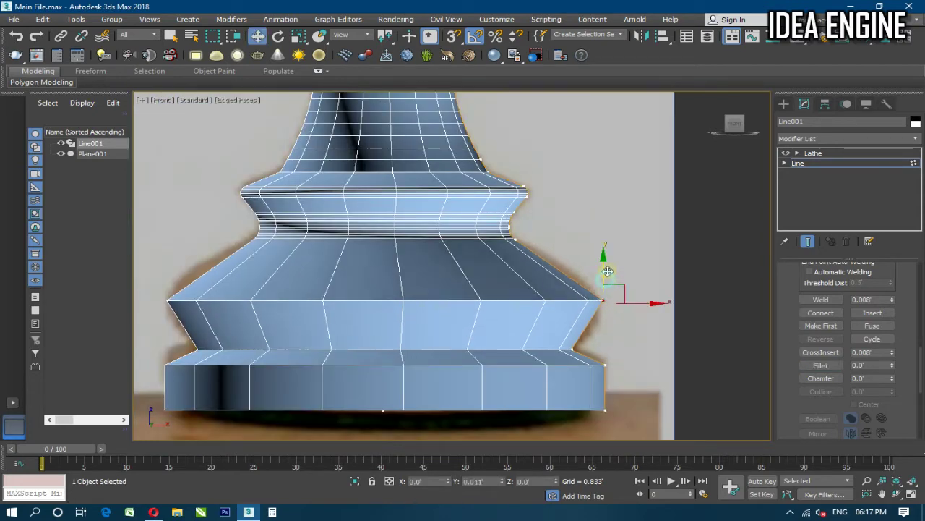
{"action": "left_click", "coordinate": [821, 365]}
{"action": "left_click_drag", "start_coordinate": [601, 301], "coordinate": [599, 267]}
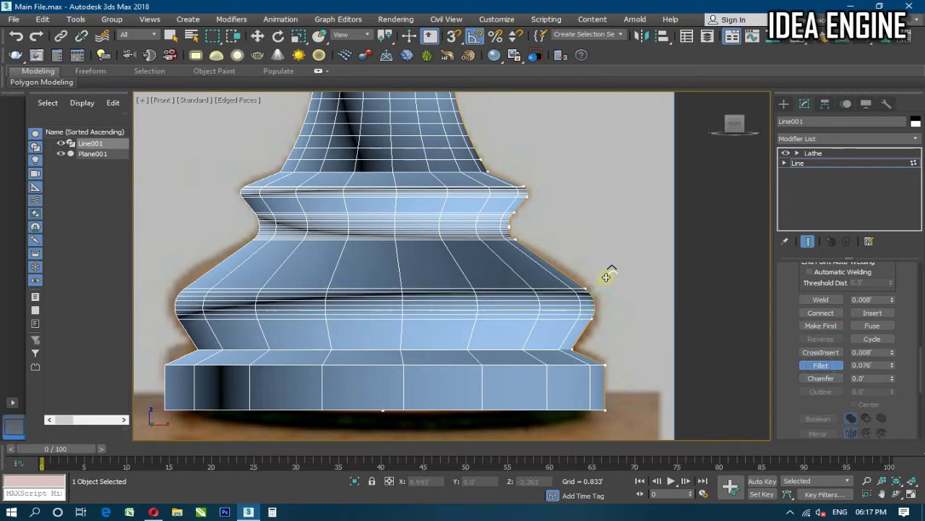
{"action": "left_click_drag", "start_coordinate": [600, 270], "coordinate": [599, 271]}
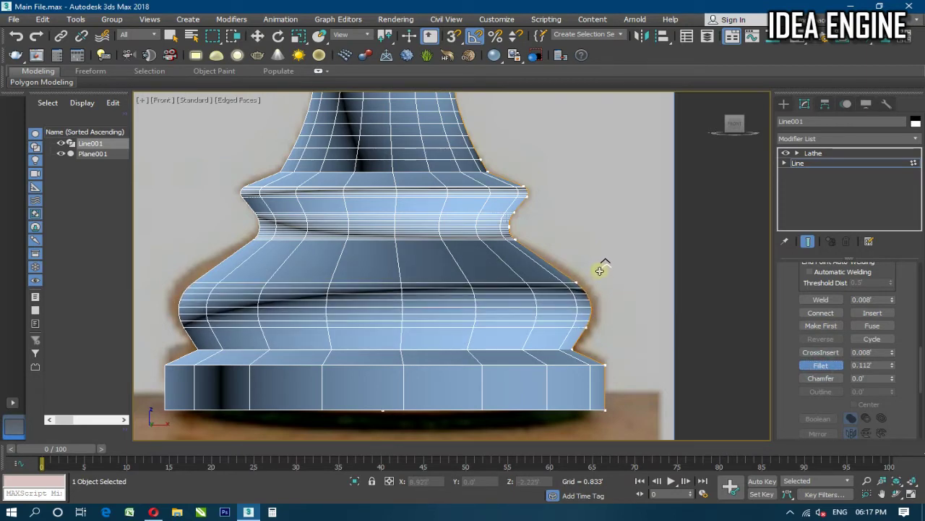
{"action": "middle_click_drag", "start_coordinate": [590, 365], "coordinate": [586, 286]}
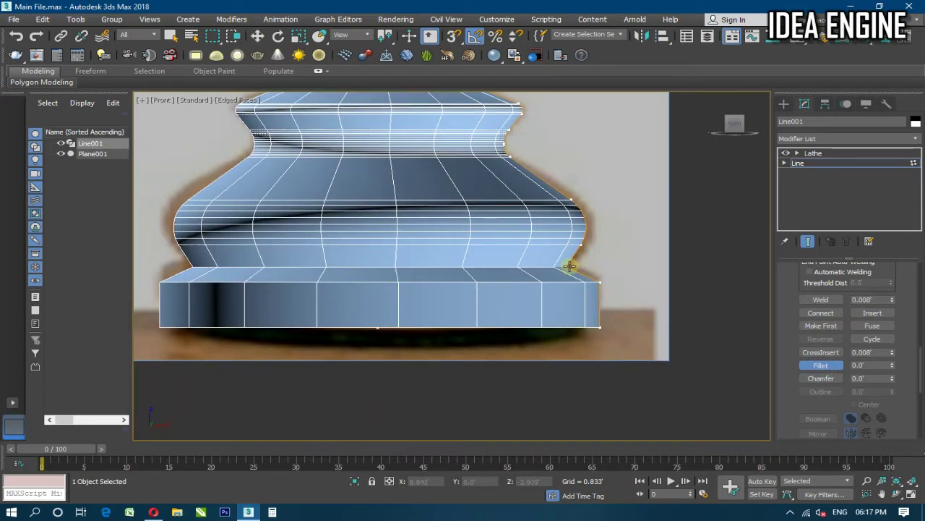
{"action": "mouse_move", "coordinate": [569, 266]}
{"action": "left_mouse_down"}
{"action": "mouse_move", "coordinate": [593, 288]}
{"action": "mouse_move", "coordinate": [568, 261]}
{"action": "left_mouse_up"}
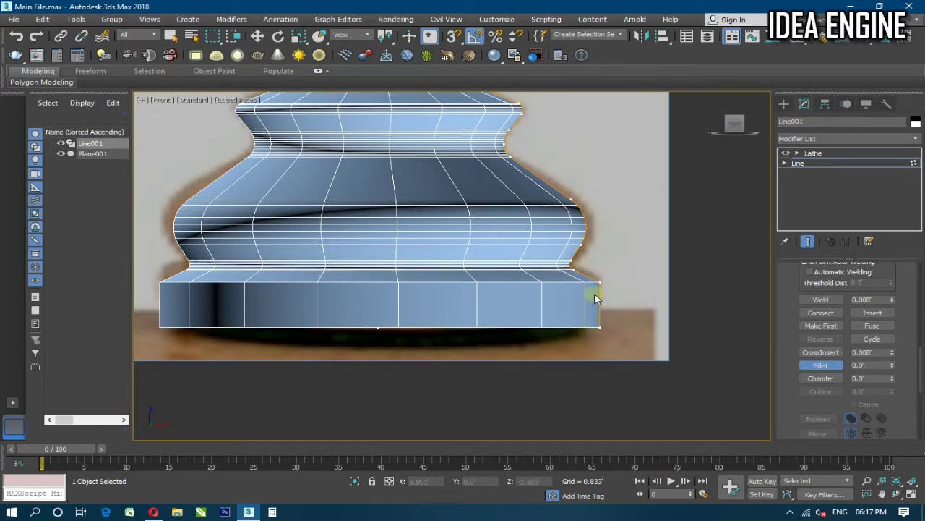
{"action": "left_click_drag", "start_coordinate": [599, 284], "coordinate": [600, 271]}
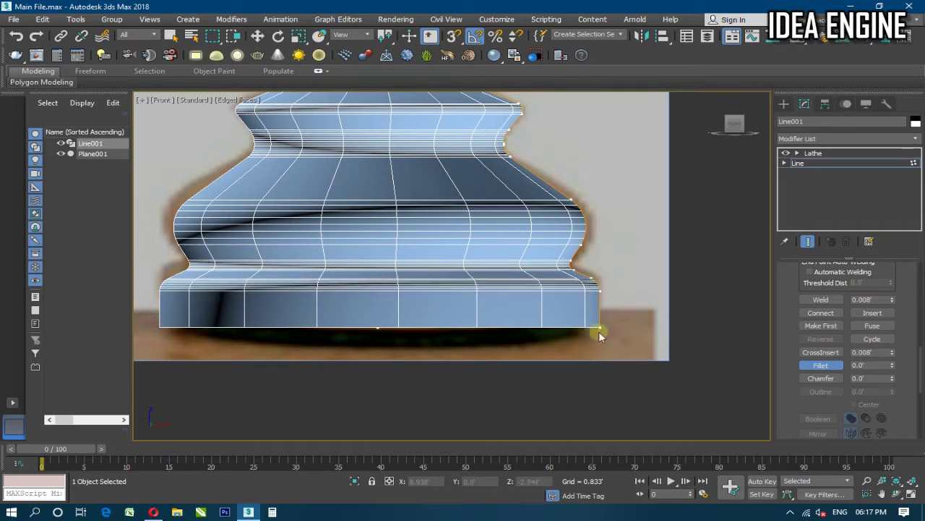
{"action": "left_click_drag", "start_coordinate": [598, 327], "coordinate": [603, 322]}
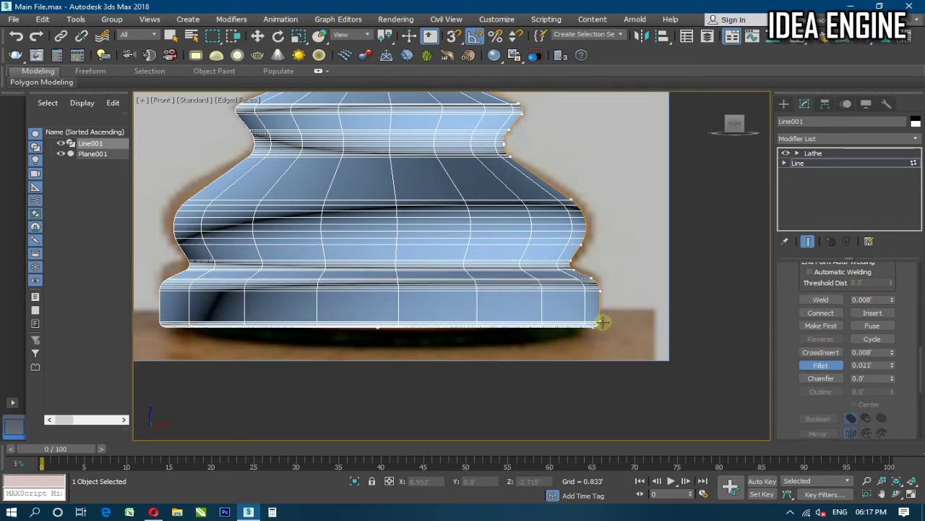
{"action": "key", "text": "w"}
{"action": "scroll", "coordinate": [513, 271], "scroll_direction": "down", "scroll_amount": 3}
{"action": "scroll", "coordinate": [525, 218], "scroll_direction": "up", "scroll_amount": 2}
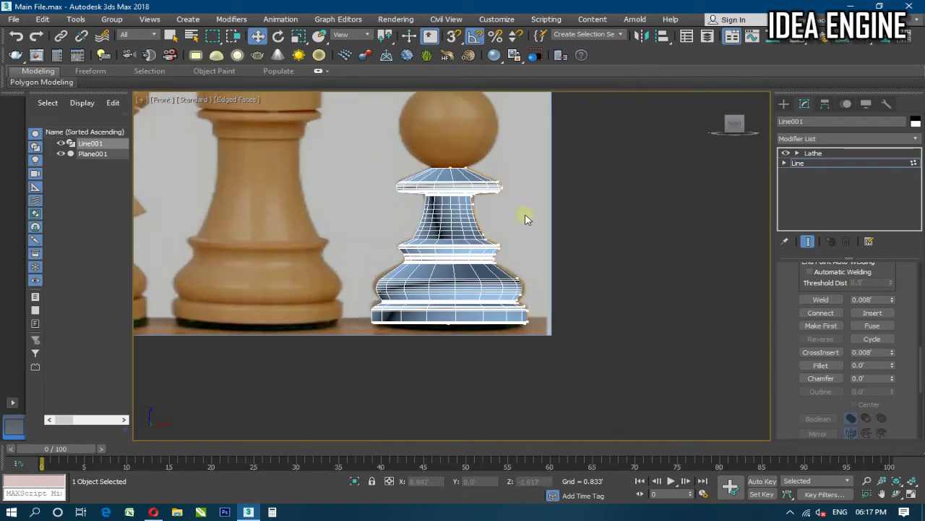
Select the lathed pawn at its Lathe level and frame it in plain shading
{"action": "left_click", "coordinate": [832, 163]}
{"action": "left_click", "coordinate": [815, 153]}
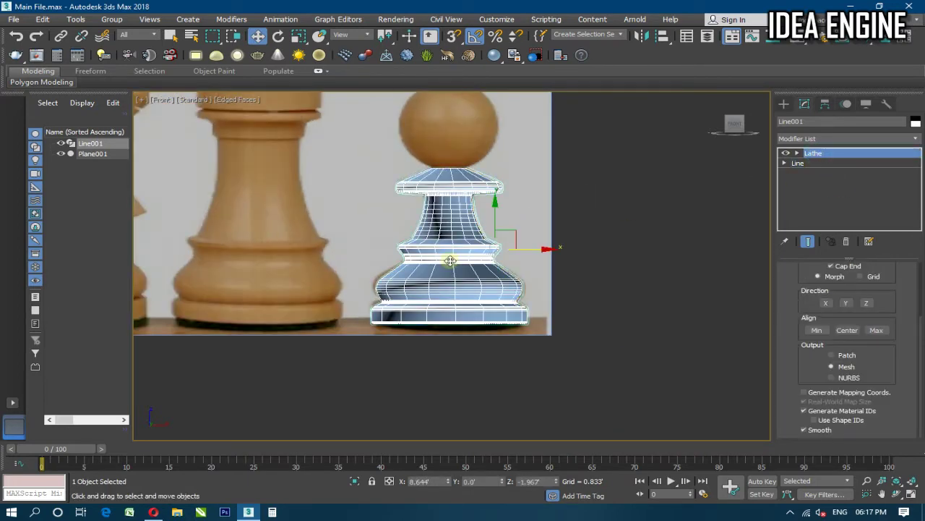
{"action": "key", "text": "F4"}
{"action": "scroll", "coordinate": [444, 258], "scroll_direction": "up", "scroll_amount": 3}
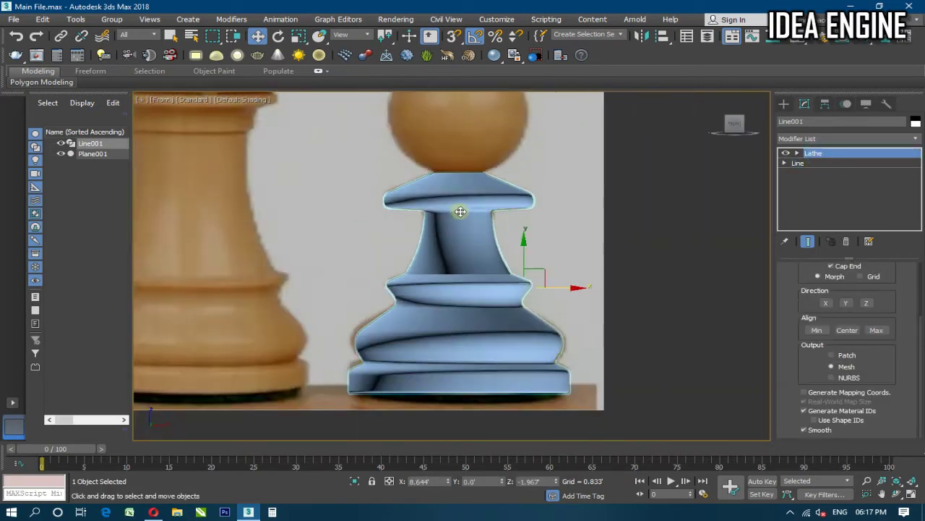
{"action": "middle_click_drag", "start_coordinate": [449, 193], "coordinate": [471, 269]}
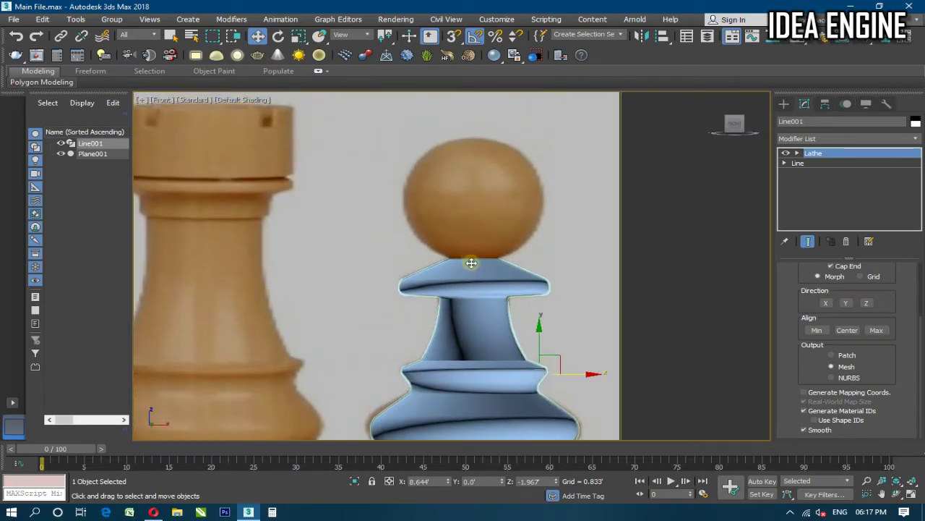
{"action": "scroll", "coordinate": [471, 263], "scroll_direction": "up", "scroll_amount": 3}
{"action": "scroll", "coordinate": [481, 253], "scroll_direction": "down", "scroll_amount": 3}
Create a standard Sphere drawn over the reference pawn's ball head
{"action": "left_click", "coordinate": [784, 104]}
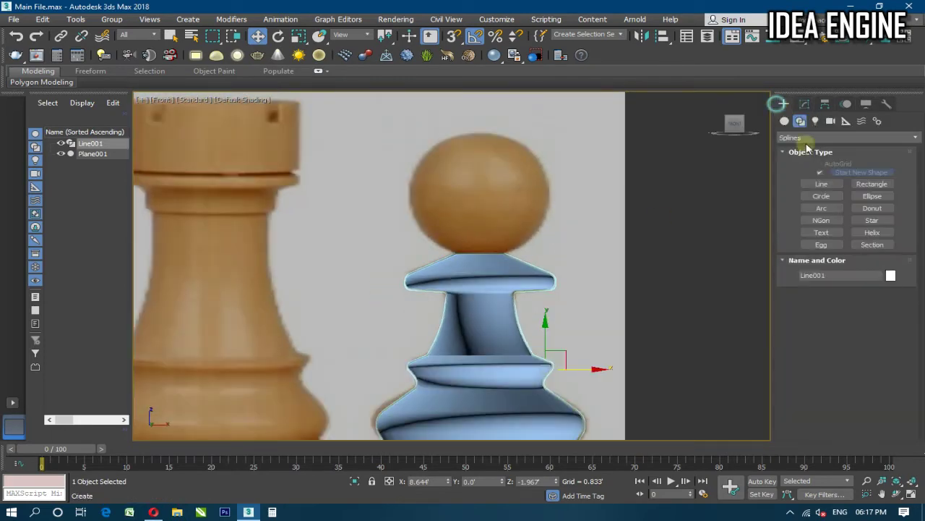
{"action": "left_click", "coordinate": [784, 121]}
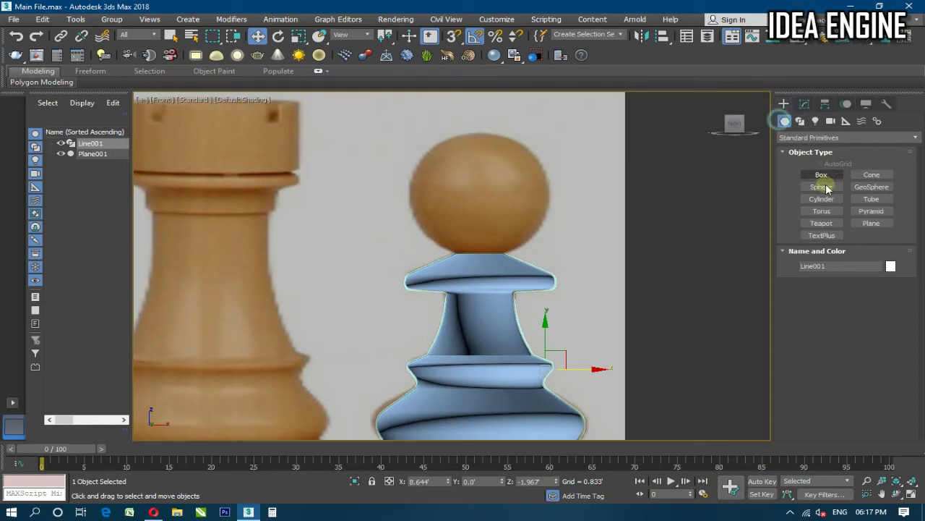
{"action": "left_click", "coordinate": [828, 189]}
{"action": "mouse_move", "coordinate": [479, 196]}
{"action": "left_mouse_down"}
{"action": "mouse_move", "coordinate": [544, 215]}
{"action": "mouse_move", "coordinate": [520, 196]}
{"action": "left_mouse_up"}
Move the sphere so it sits on the pawn's top collar
{"action": "key", "text": "w"}
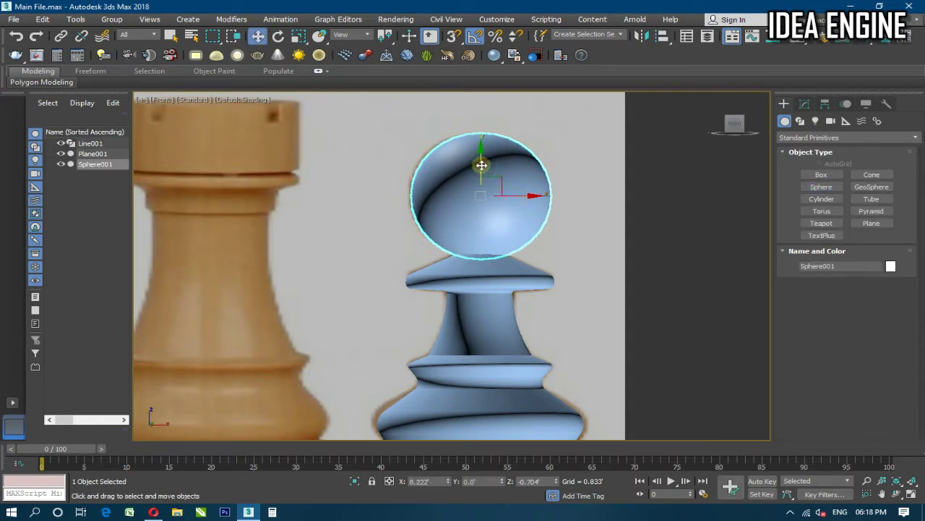
{"action": "left_click_drag", "start_coordinate": [482, 165], "coordinate": [481, 163]}
{"action": "left_click", "coordinate": [692, 238]}
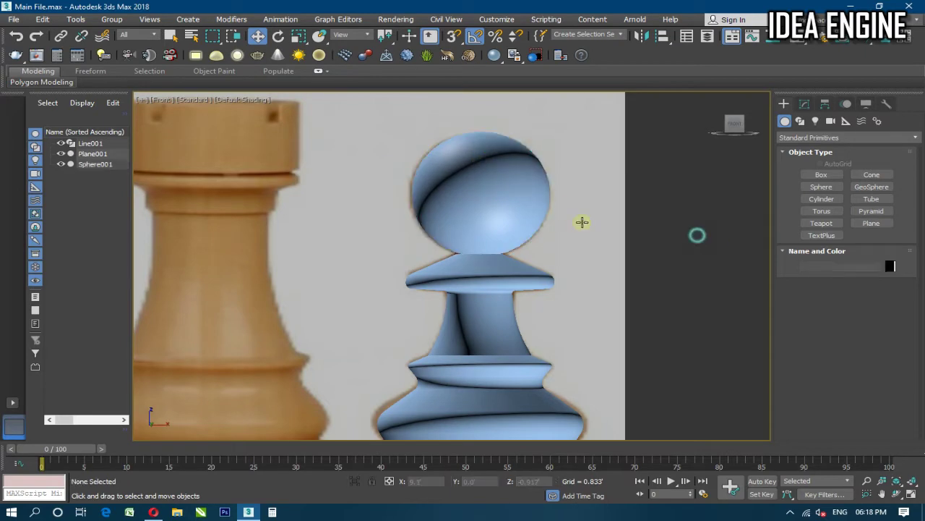
{"action": "left_click", "coordinate": [488, 242]}
{"action": "scroll", "coordinate": [484, 252], "scroll_direction": "up", "scroll_amount": 5}
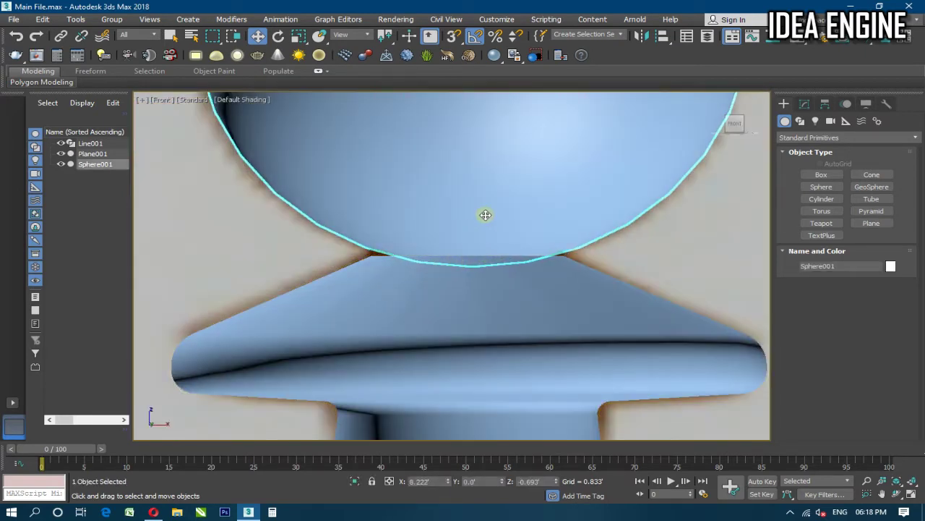
{"action": "scroll", "coordinate": [484, 216], "scroll_direction": "down", "scroll_amount": 3}
{"action": "scroll", "coordinate": [484, 223], "scroll_direction": "down", "scroll_amount": 2}
{"action": "left_click_drag", "start_coordinate": [473, 120], "coordinate": [472, 122]}
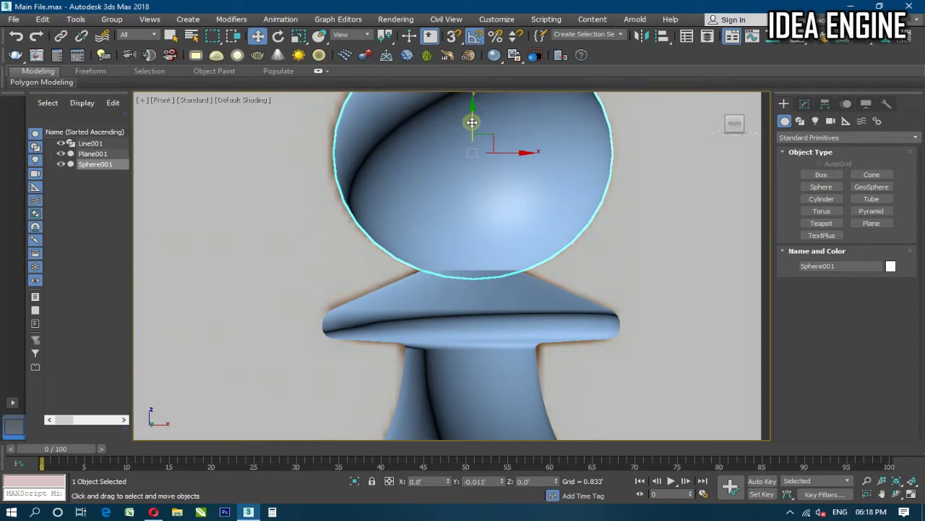
{"action": "key", "text": "F4"}
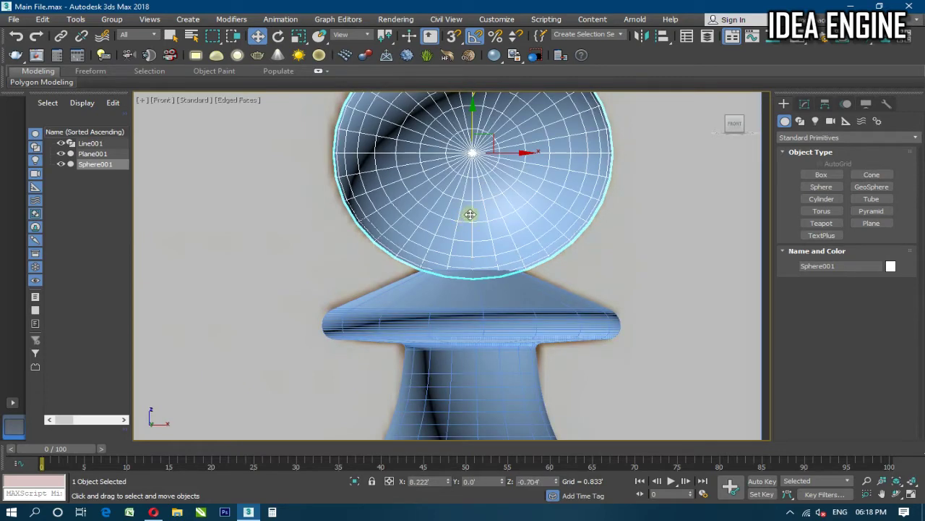
Rotate the sphere 90° on X so its pole faces up
{"action": "key", "text": "e"}
{"action": "left_click_drag", "start_coordinate": [474, 161], "coordinate": [478, 162]}
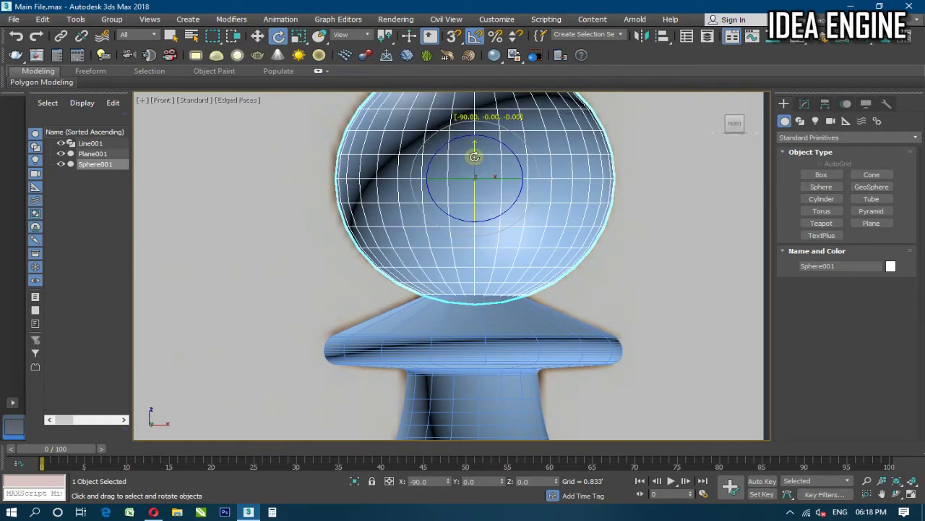
{"action": "key", "text": "w"}
{"action": "middle_click_drag", "start_coordinate": [489, 219], "coordinate": [479, 198]}
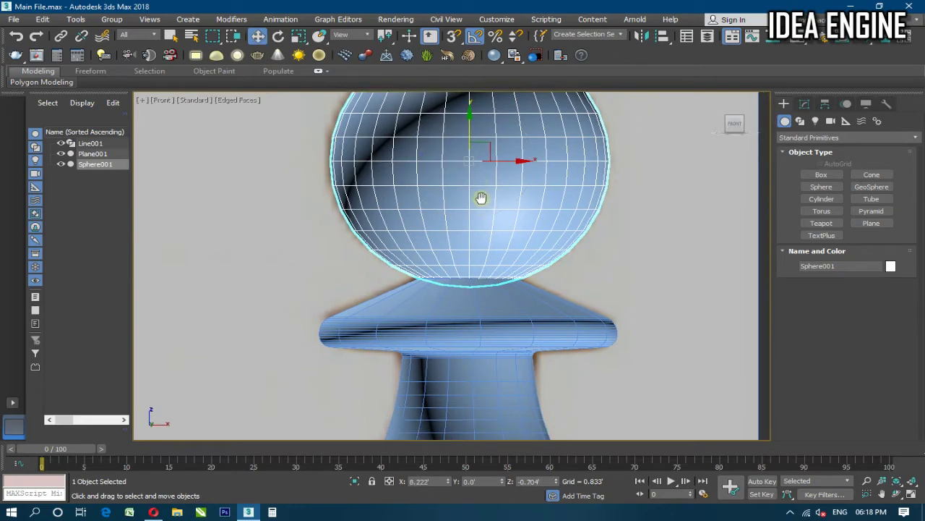
{"action": "scroll", "coordinate": [495, 252], "scroll_direction": "down", "scroll_amount": 2}
{"action": "scroll", "coordinate": [473, 248], "scroll_direction": "down", "scroll_amount": 2}
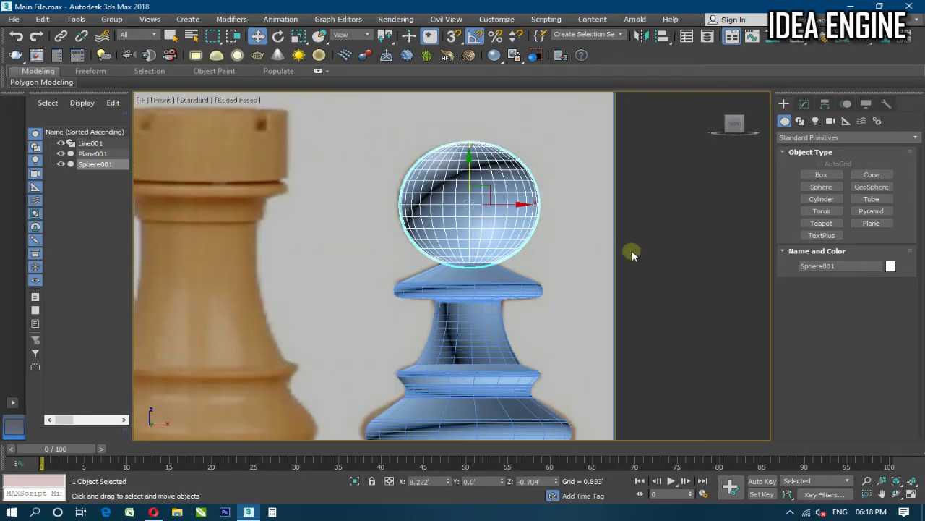
Reselect the sphere and lower it slightly onto the collar
{"action": "left_click", "coordinate": [632, 251]}
{"action": "scroll", "coordinate": [472, 247], "scroll_direction": "up", "scroll_amount": 5}
{"action": "left_click", "coordinate": [472, 246]}
{"action": "scroll", "coordinate": [472, 239], "scroll_direction": "down", "scroll_amount": 4}
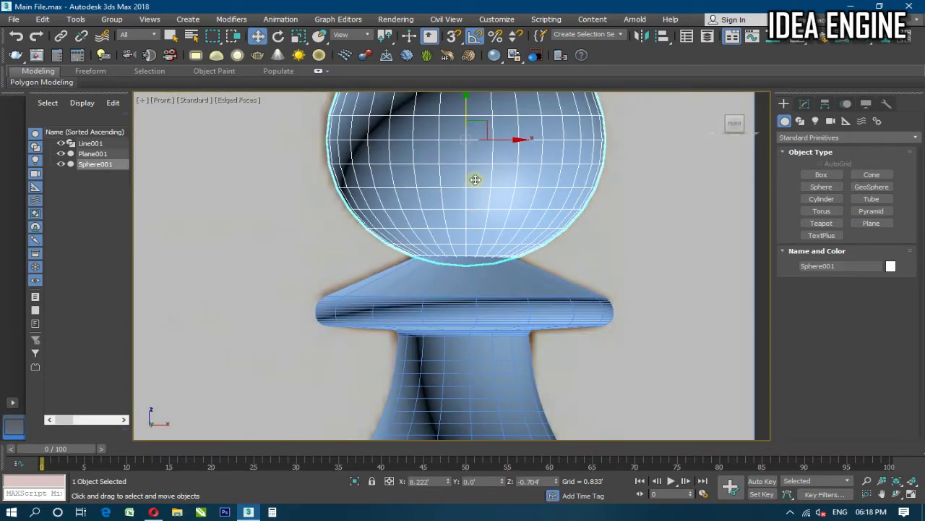
{"action": "left_click_drag", "start_coordinate": [459, 124], "coordinate": [459, 126]}
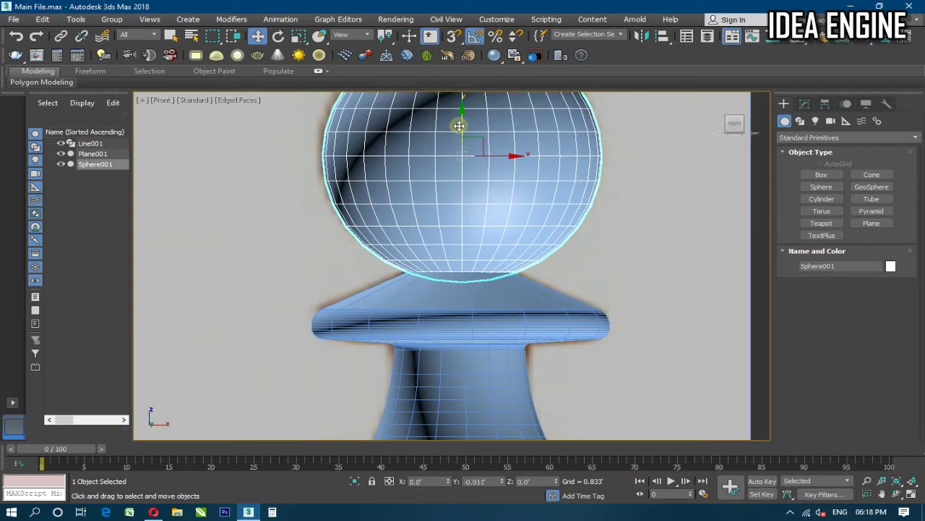
{"action": "scroll", "coordinate": [572, 196], "scroll_direction": "down", "scroll_amount": 2}
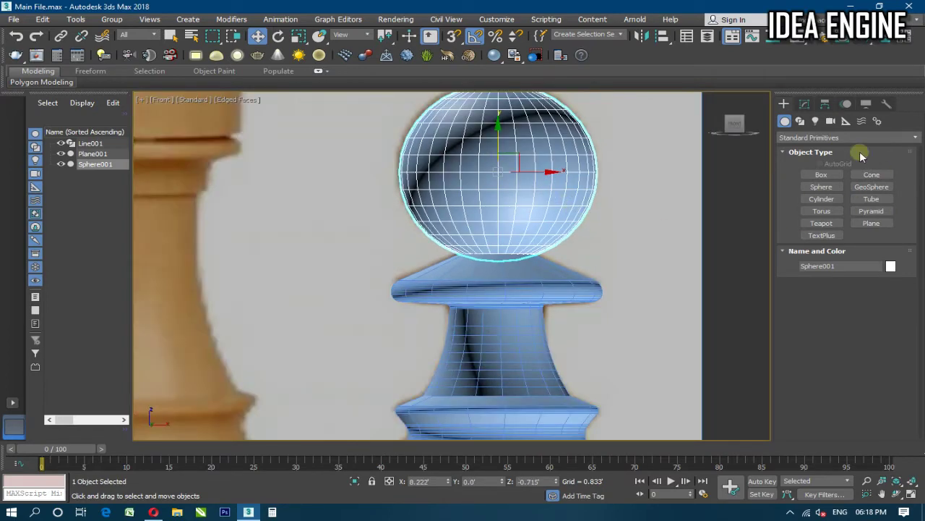
{"action": "left_click", "coordinate": [848, 138]}
{"action": "left_click", "coordinate": [816, 150]}
Convert Sphere001 to an Editable Poly
{"action": "left_click", "coordinate": [805, 103]}
{"action": "right_click", "coordinate": [803, 153]}
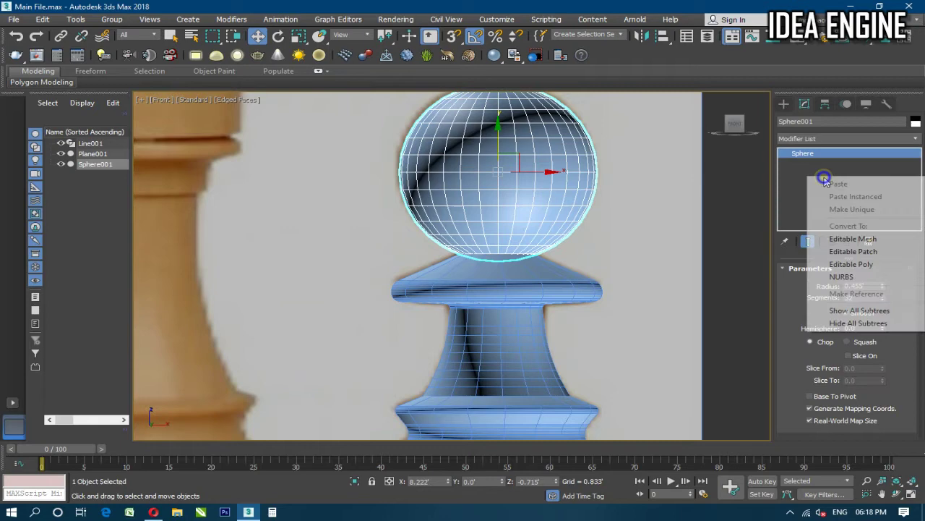
{"action": "left_click", "coordinate": [844, 264]}
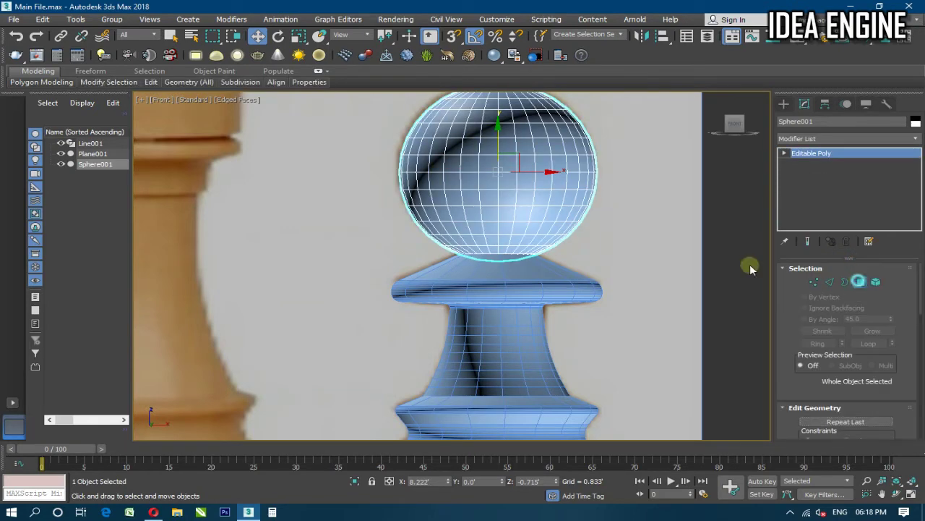
In wireframe, select and grow the polygons of the sphere's bottom cap
{"action": "key", "text": "4"}
{"action": "scroll", "coordinate": [496, 261], "scroll_direction": "up", "scroll_amount": 5}
{"action": "key", "text": "F3"}
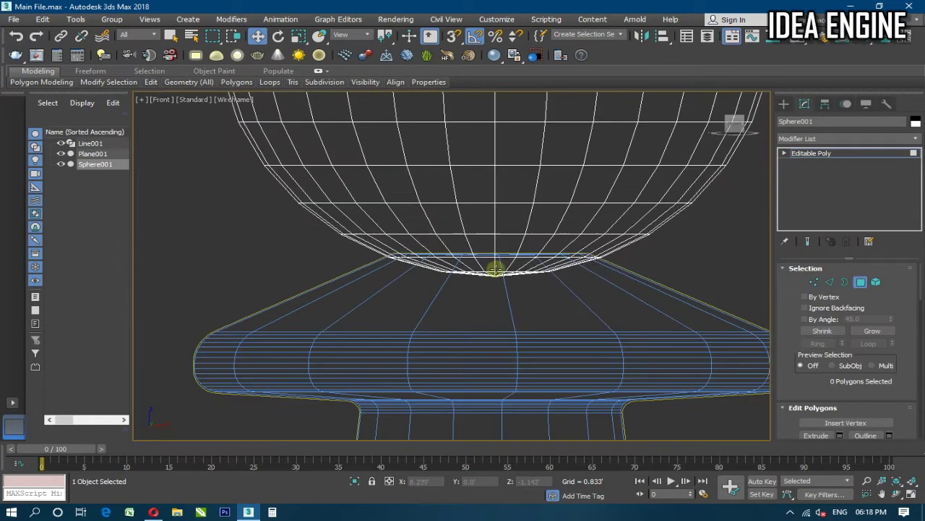
{"action": "scroll", "coordinate": [496, 267], "scroll_direction": "up", "scroll_amount": 2}
{"action": "scroll", "coordinate": [497, 268], "scroll_direction": "up", "scroll_amount": 2}
{"action": "left_click", "coordinate": [498, 268]}
{"action": "scroll", "coordinate": [484, 269], "scroll_direction": "up", "scroll_amount": 2}
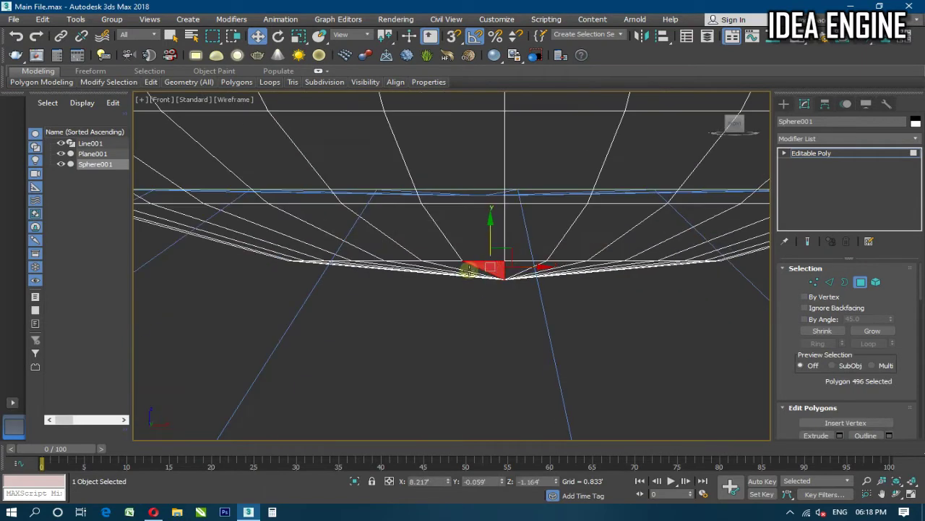
{"action": "left_click", "coordinate": [465, 266], "text": "ctrl"}
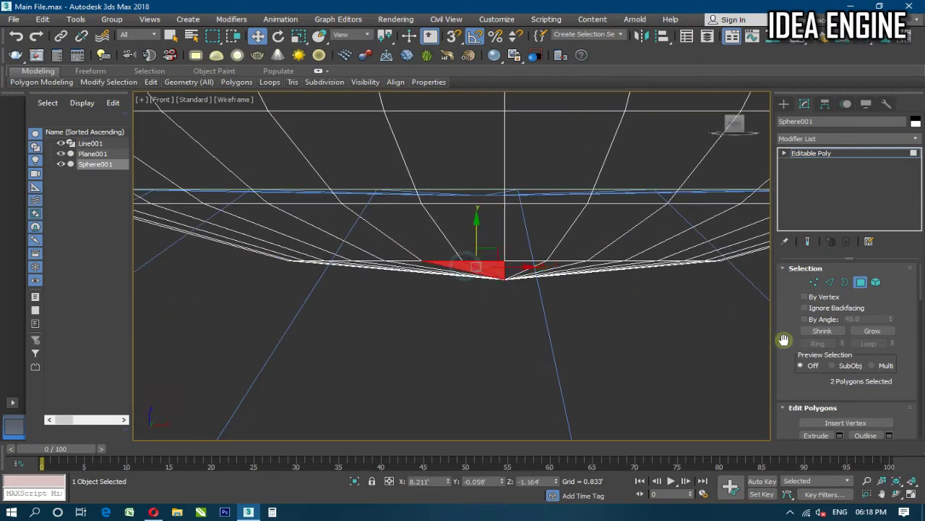
{"action": "left_click", "coordinate": [871, 331]}
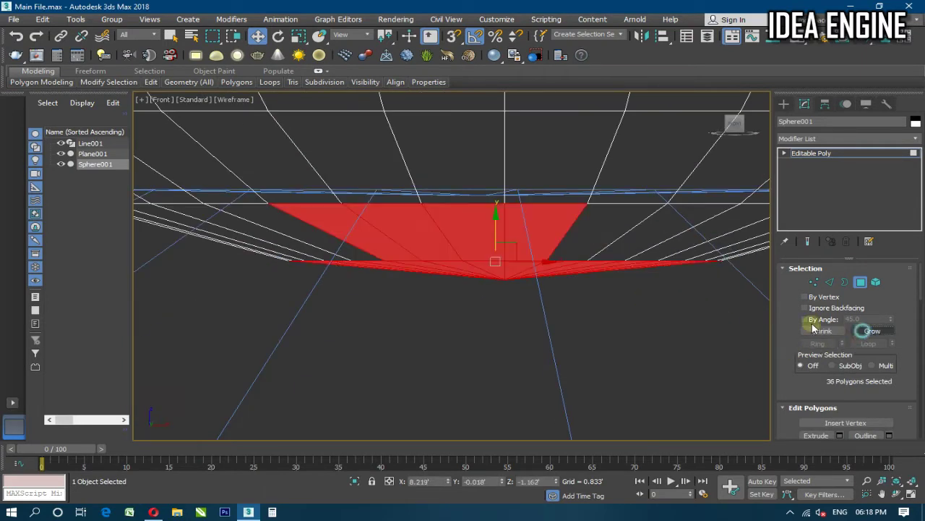
{"action": "left_click", "coordinate": [594, 236], "text": "shift"}
Exit polygon level and fine-tune the sphere's height on the collar
{"action": "scroll", "coordinate": [488, 244], "scroll_direction": "down", "scroll_amount": 5}
{"action": "middle_click_drag", "start_coordinate": [487, 244], "coordinate": [491, 262]}
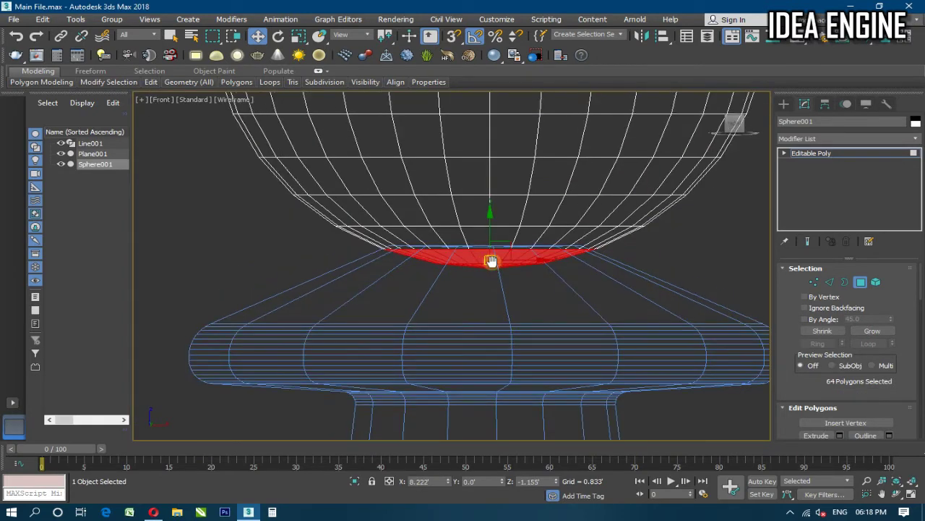
{"action": "scroll", "coordinate": [492, 262], "scroll_direction": "down", "scroll_amount": 1}
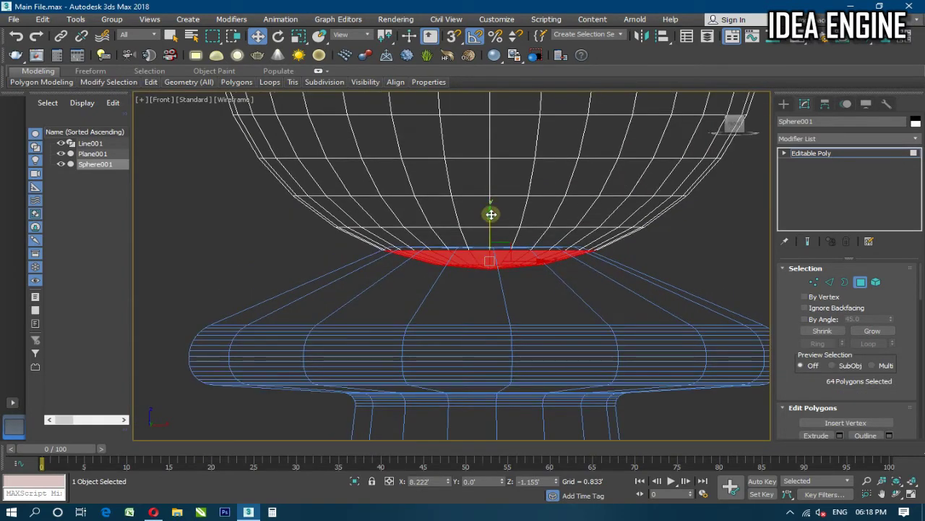
{"action": "left_click", "coordinate": [810, 153]}
{"action": "middle_click_drag", "start_coordinate": [491, 213], "coordinate": [499, 253]}
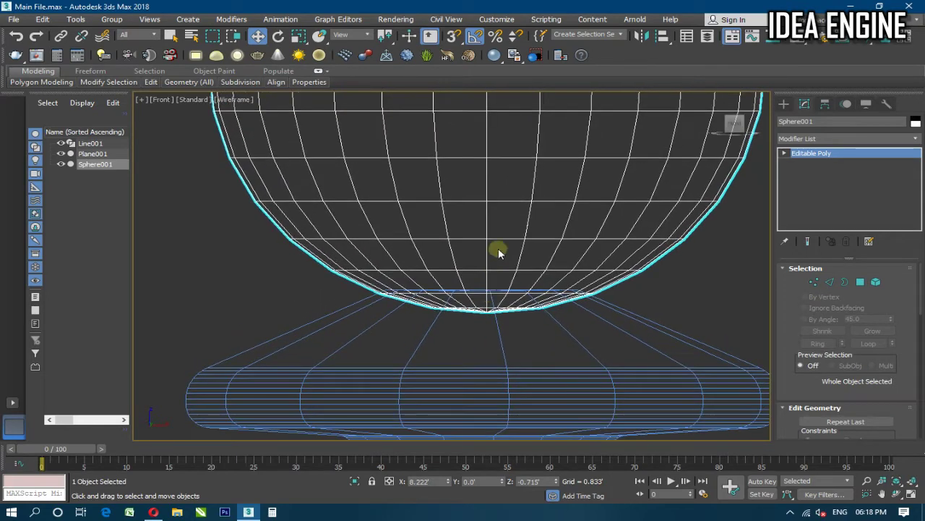
{"action": "scroll", "coordinate": [498, 253], "scroll_direction": "down", "scroll_amount": 3}
{"action": "scroll", "coordinate": [493, 127], "scroll_direction": "up", "scroll_amount": 3}
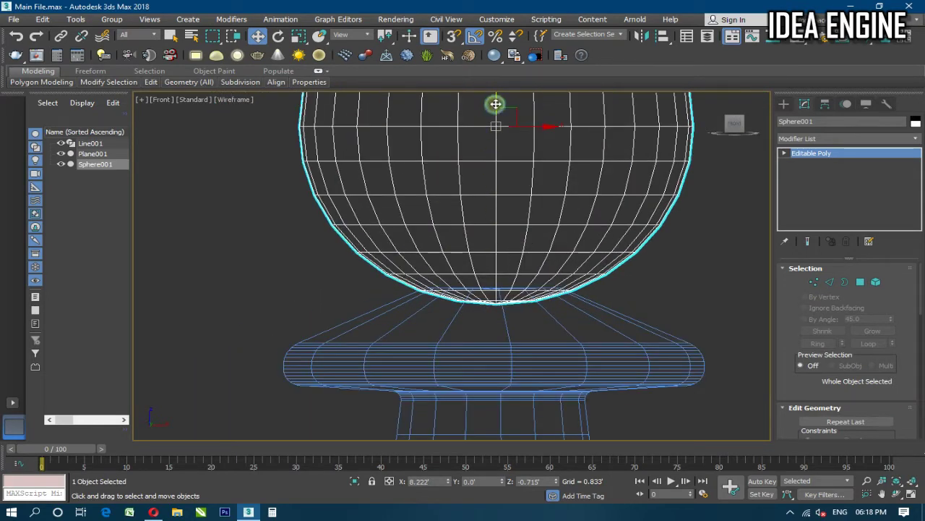
{"action": "left_click_drag", "start_coordinate": [496, 104], "coordinate": [496, 99]}
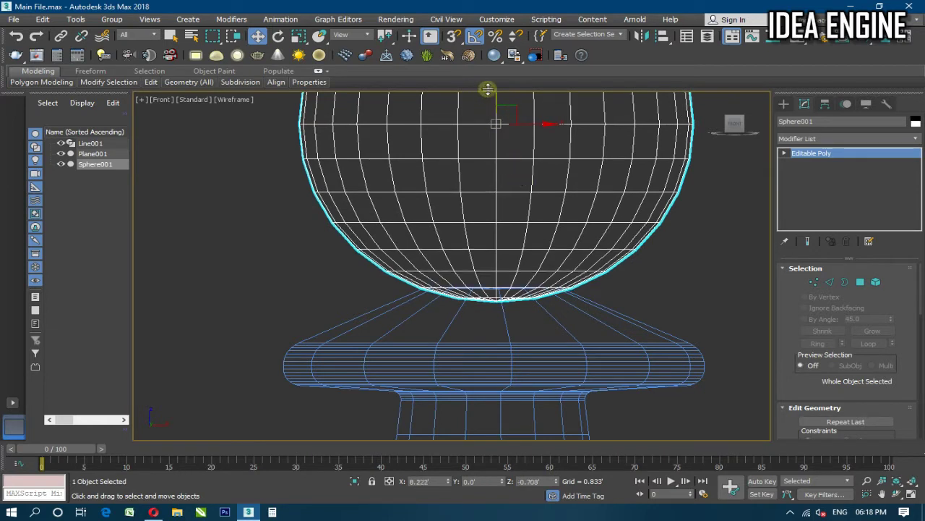
{"action": "left_click_drag", "start_coordinate": [496, 97], "coordinate": [493, 98]}
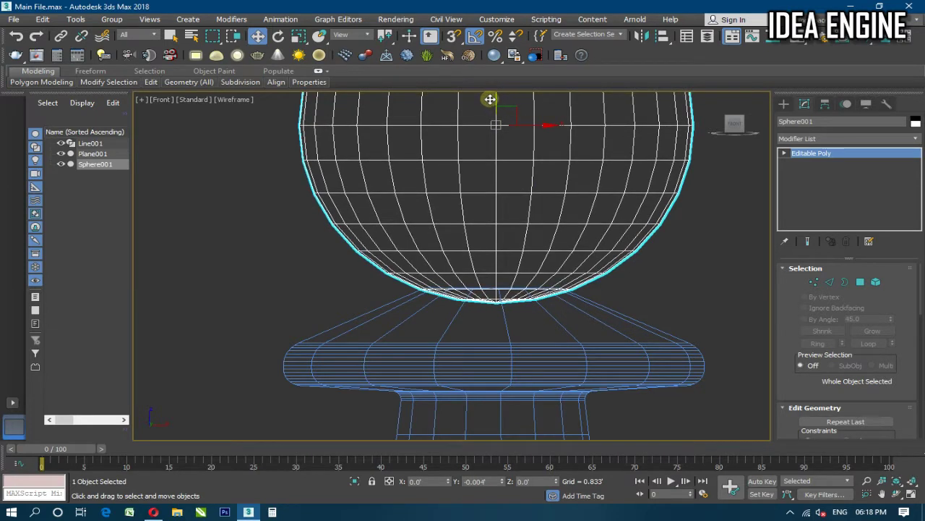
{"action": "left_click_drag", "start_coordinate": [490, 99], "coordinate": [491, 99]}
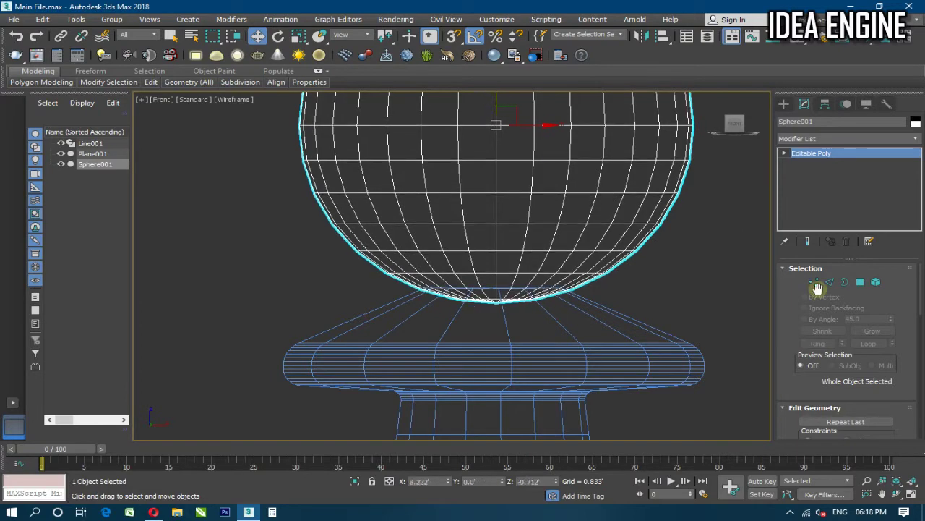
Clear the sphere's polygon selection, exit sub-object level, and frame the whole pawn
{"action": "left_click", "coordinate": [860, 283]}
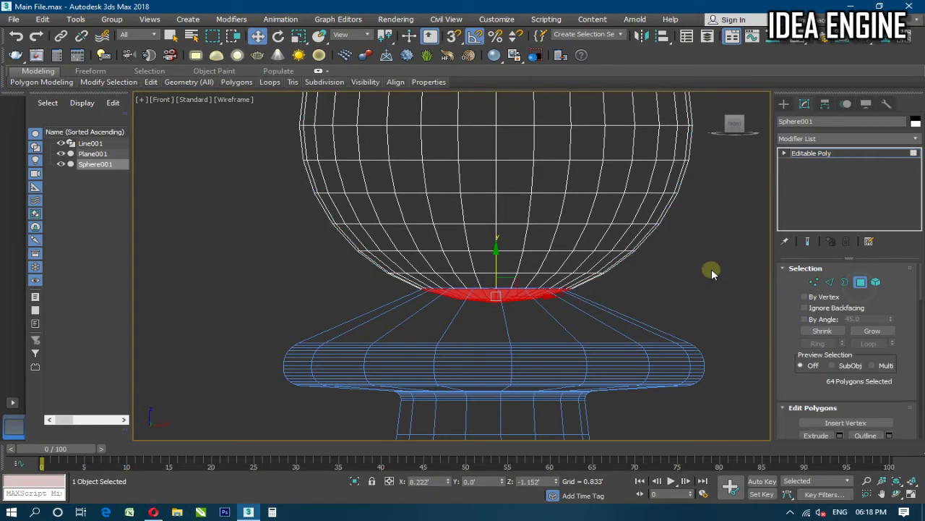
{"action": "left_click", "coordinate": [555, 274]}
{"action": "left_click", "coordinate": [824, 155]}
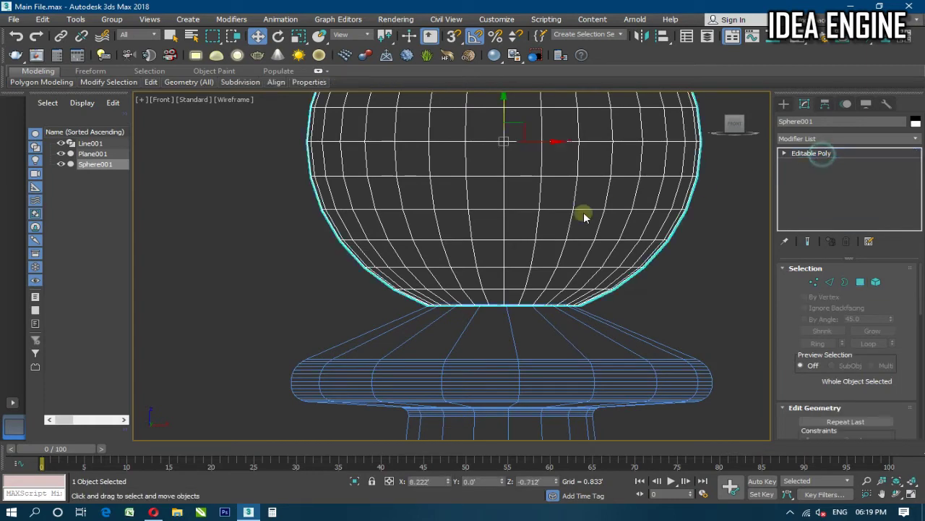
{"action": "scroll", "coordinate": [584, 212], "scroll_direction": "down", "scroll_amount": 5}
{"action": "middle_click_drag", "start_coordinate": [550, 263], "coordinate": [530, 269]}
Switch the front view from wireframe to Default Shading
{"action": "left_click", "coordinate": [530, 268]}
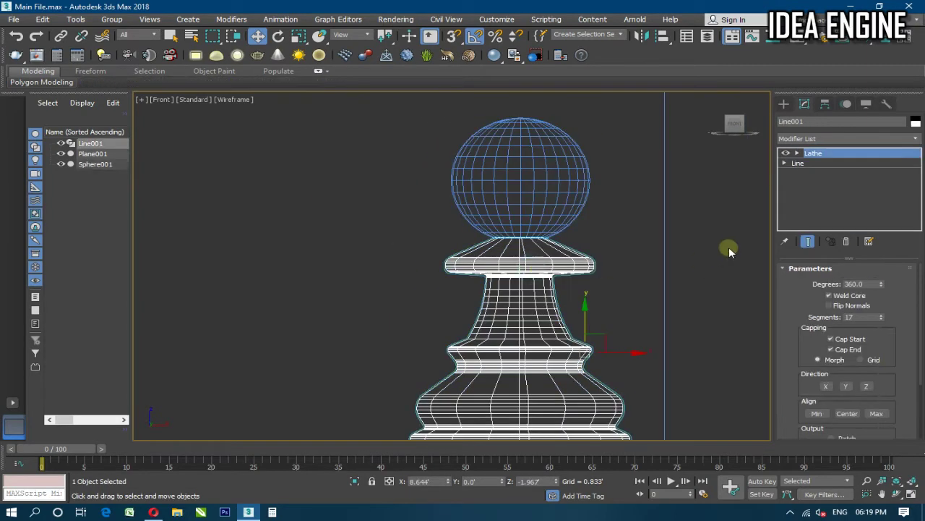
{"action": "middle_click_drag", "start_coordinate": [531, 301], "coordinate": [544, 285]}
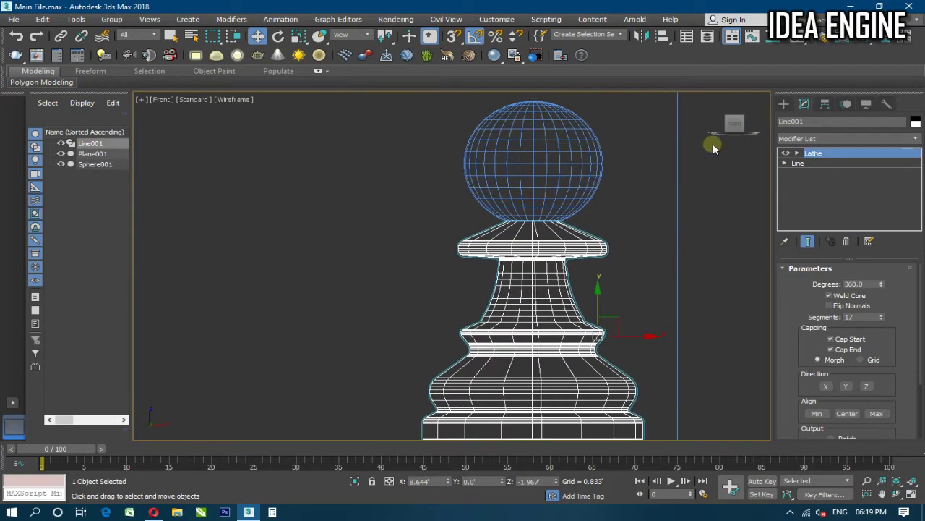
{"action": "key", "text": "F3"}
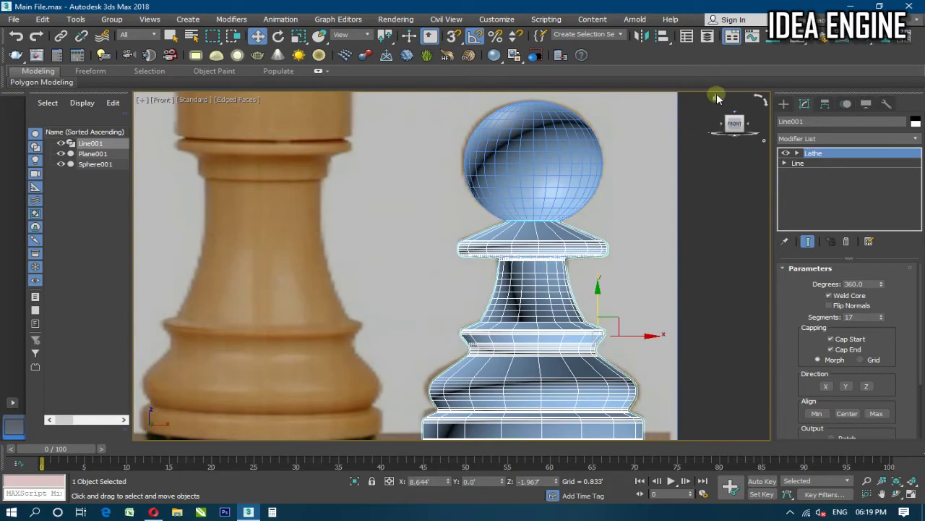
{"action": "left_click", "coordinate": [718, 101]}
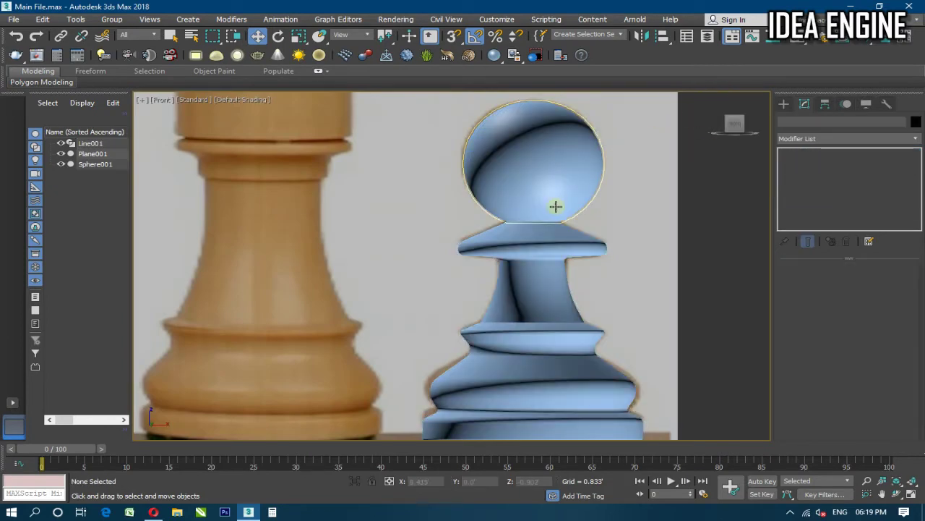
View the pawn in the Perspective home view beside the reference chess pieces
{"action": "left_click", "coordinate": [714, 100]}
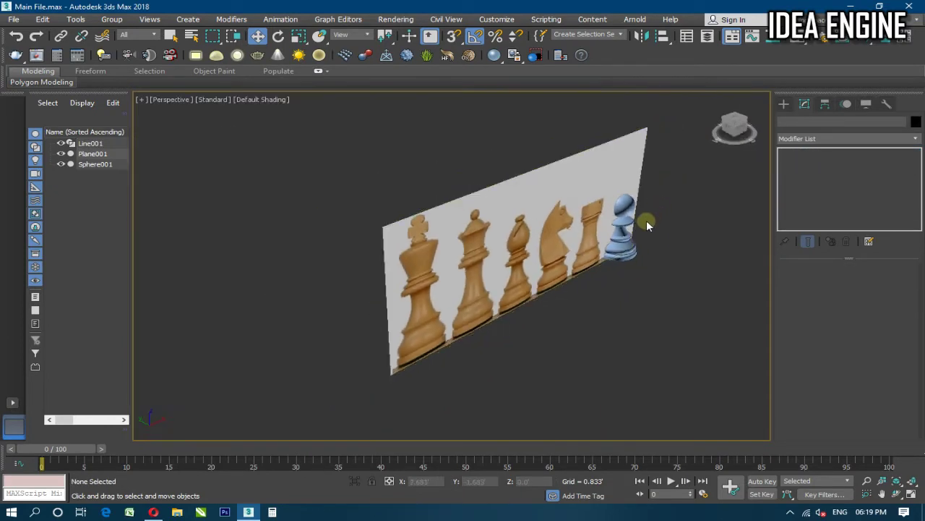
{"action": "scroll", "coordinate": [483, 261], "scroll_direction": "up", "scroll_amount": 1}
{"action": "scroll", "coordinate": [504, 279], "scroll_direction": "up", "scroll_amount": 4}
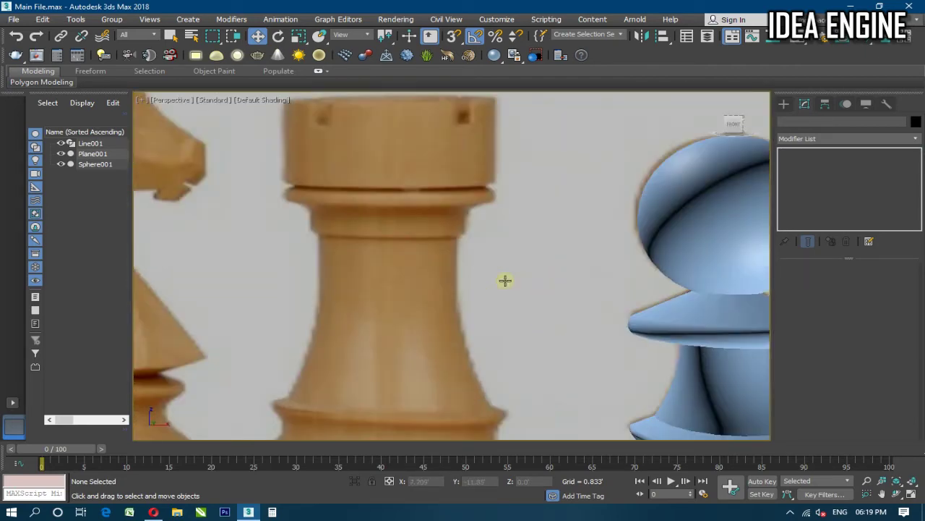
{"action": "scroll", "coordinate": [543, 265], "scroll_direction": "down", "scroll_amount": 3}
{"action": "mouse_move", "coordinate": [543, 264]}
{"action": "middle_mouse_down"}
{"action": "mouse_move", "coordinate": [480, 273]}
{"action": "mouse_move", "coordinate": [498, 293]}
{"action": "mouse_move", "coordinate": [605, 274]}
{"action": "mouse_move", "coordinate": [732, 274]}
{"action": "mouse_move", "coordinate": [498, 289]}
{"action": "middle_mouse_up"}
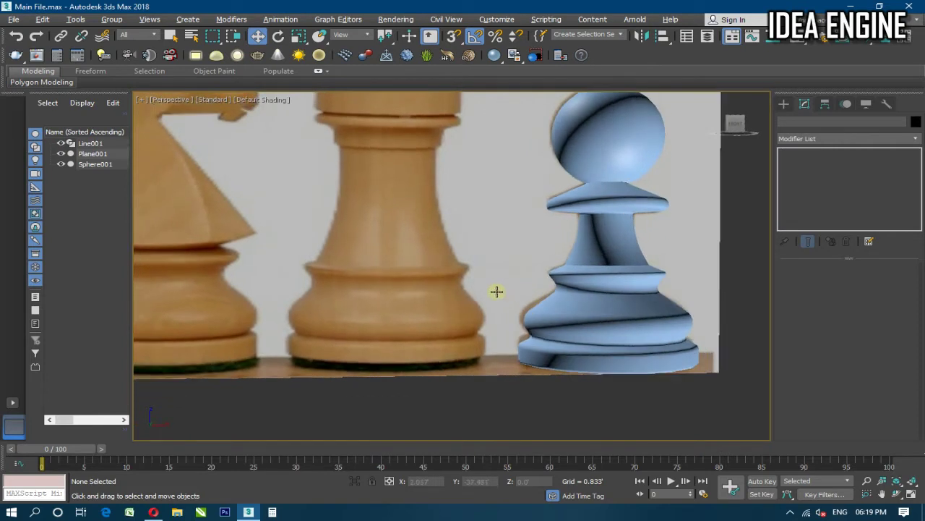
{"action": "scroll", "coordinate": [498, 289], "scroll_direction": "up", "scroll_amount": 1}
{"action": "scroll", "coordinate": [499, 289], "scroll_direction": "up", "scroll_amount": 1}
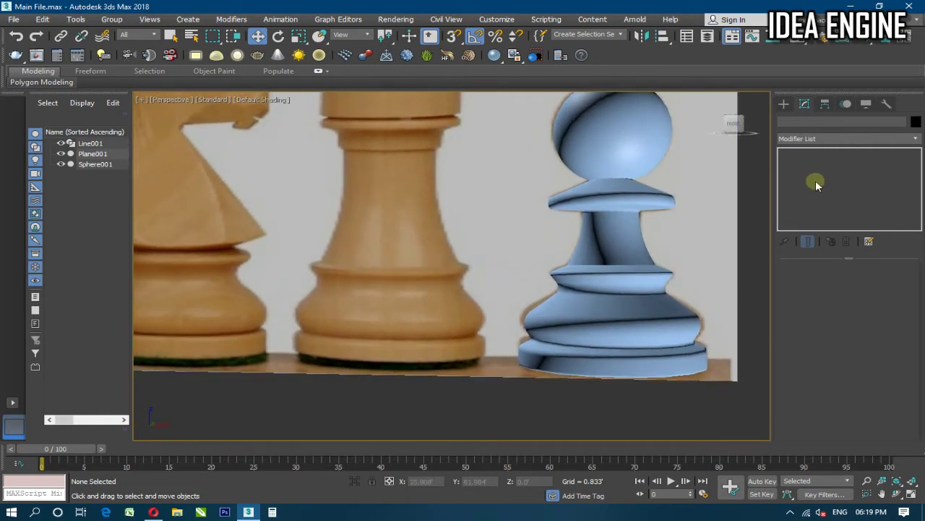
{"action": "left_click", "coordinate": [630, 206]}
{"action": "middle_click_drag", "start_coordinate": [630, 206], "coordinate": [573, 241]}
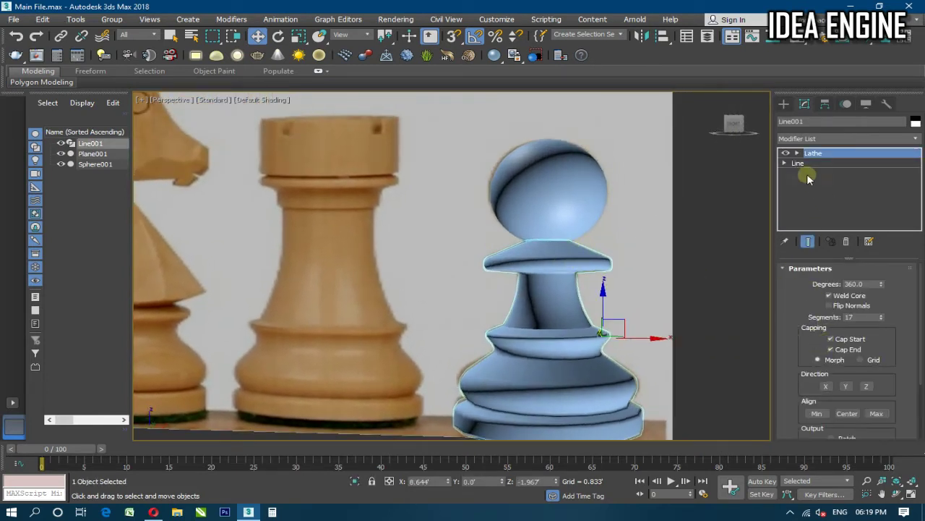
Add TurboSmooth to the pawn body and orbit to inspect the result
{"action": "left_click", "coordinate": [812, 139]}
{"action": "key", "text": "t"}
{"action": "key", "text": "u"}
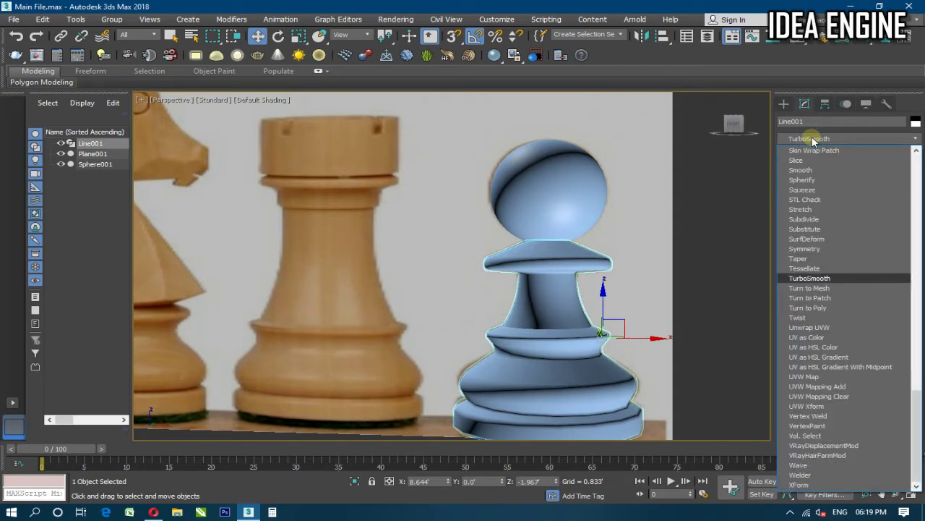
{"action": "key", "text": "Return"}
{"action": "mouse_move", "coordinate": [589, 428]}
{"action": "middle_mouse_down", "text": "alt"}
{"action": "mouse_move", "coordinate": [600, 439]}
{"action": "mouse_move", "coordinate": [574, 424]}
{"action": "middle_mouse_up", "text": "alt"}
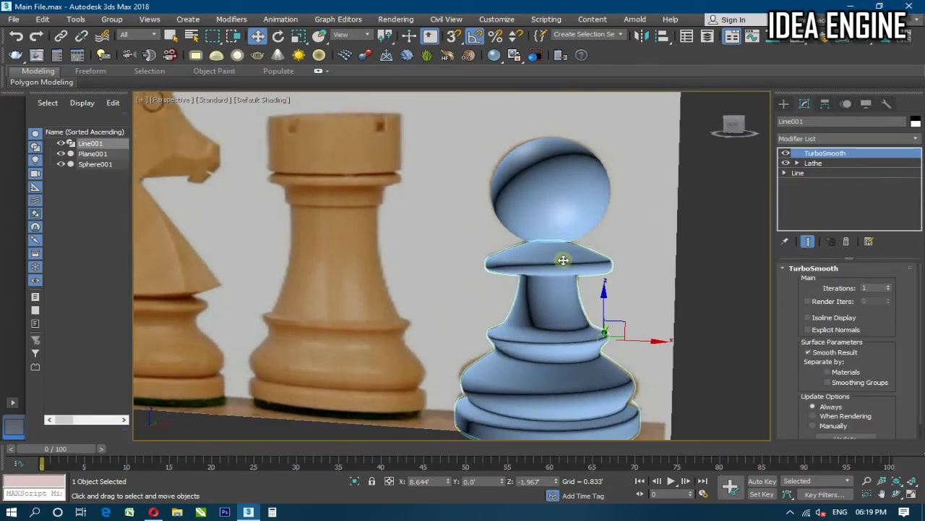
{"action": "left_click", "coordinate": [554, 214]}
{"action": "scroll", "coordinate": [547, 219], "scroll_direction": "up", "scroll_amount": 3}
{"action": "scroll", "coordinate": [547, 220], "scroll_direction": "up", "scroll_amount": 3}
{"action": "left_click", "coordinate": [549, 222]}
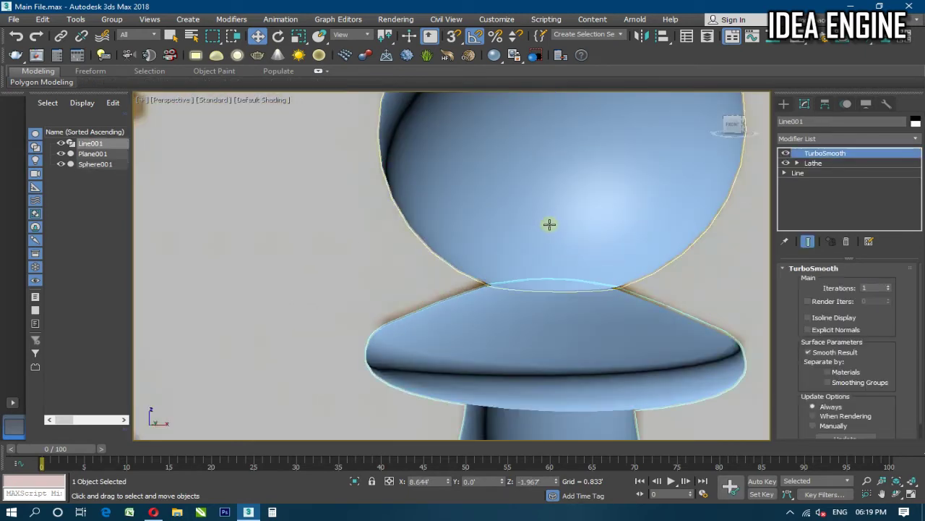
{"action": "scroll", "coordinate": [549, 222], "scroll_direction": "down", "scroll_amount": 5}
Delete TurboSmooth and return to the pawn's Lathe level in the front view
{"action": "right_click", "coordinate": [828, 201]}
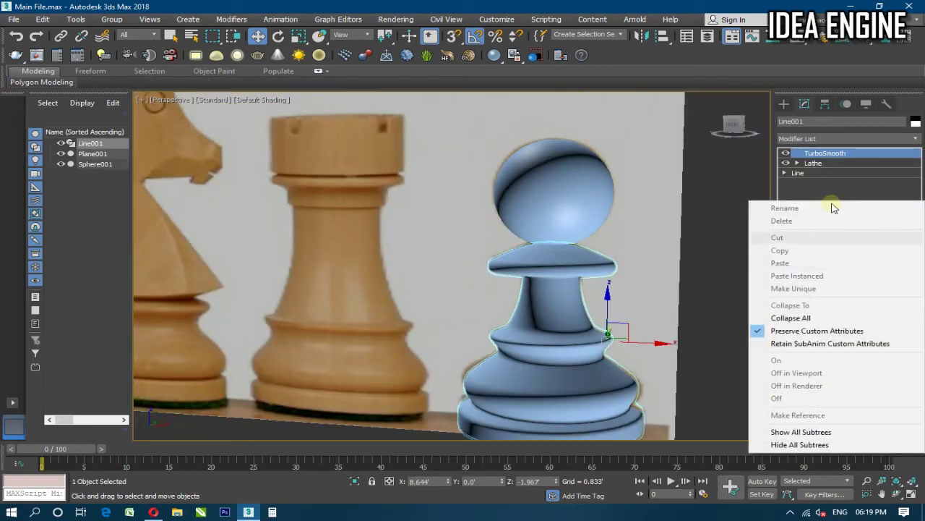
{"action": "left_click", "coordinate": [827, 218]}
{"action": "left_click", "coordinate": [813, 152]}
{"action": "scroll", "coordinate": [593, 258], "scroll_direction": "down", "scroll_amount": 5}
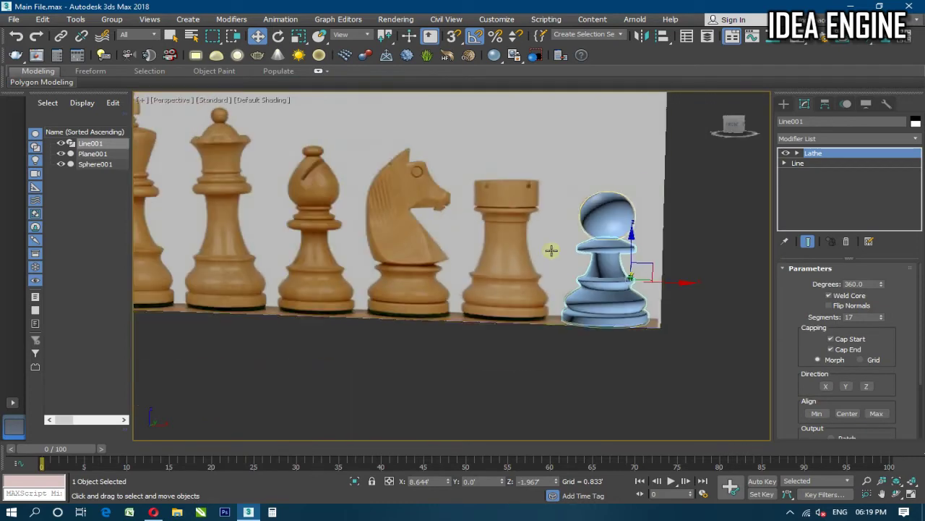
{"action": "key", "text": "f"}
{"action": "scroll", "coordinate": [555, 239], "scroll_direction": "up", "scroll_amount": 5}
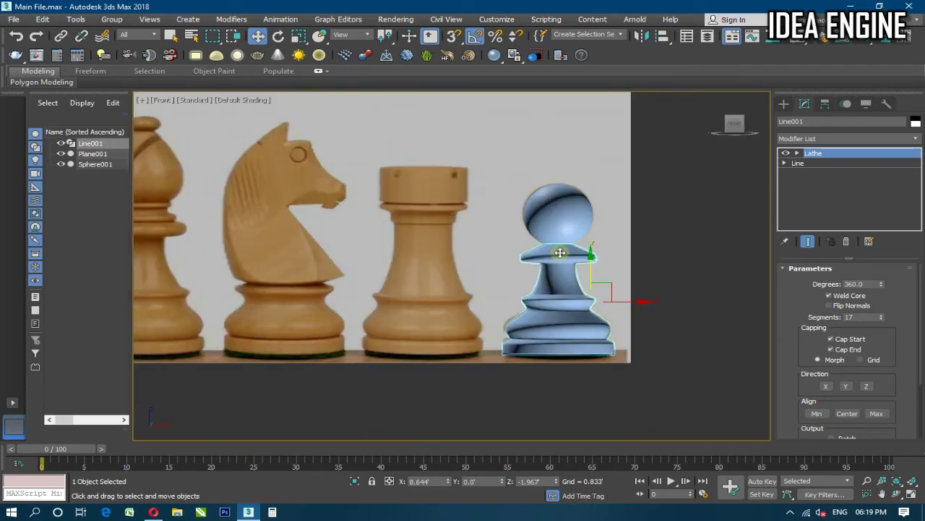
{"action": "left_click", "coordinate": [555, 223]}
{"action": "left_click", "coordinate": [560, 261]}
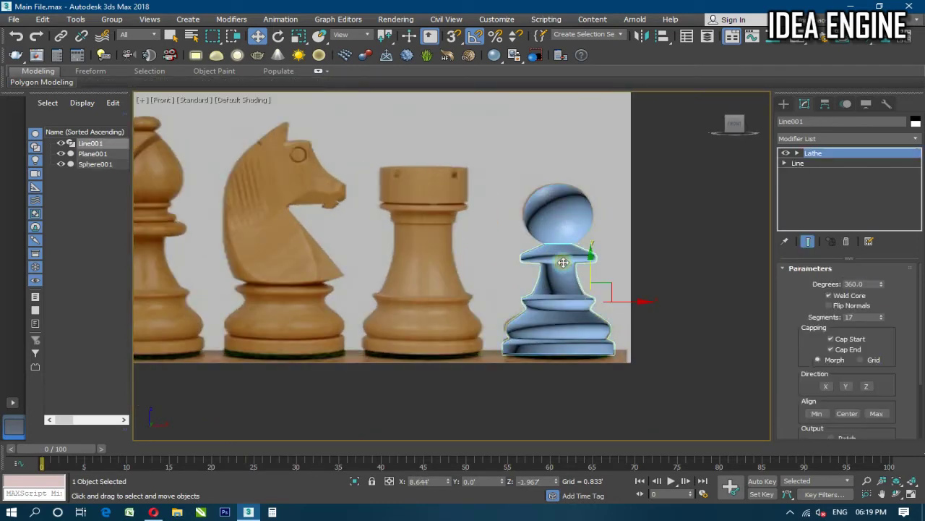
Collapse all the pawn's modifiers and convert it to an Editable Poly
{"action": "right_click", "coordinate": [819, 214]}
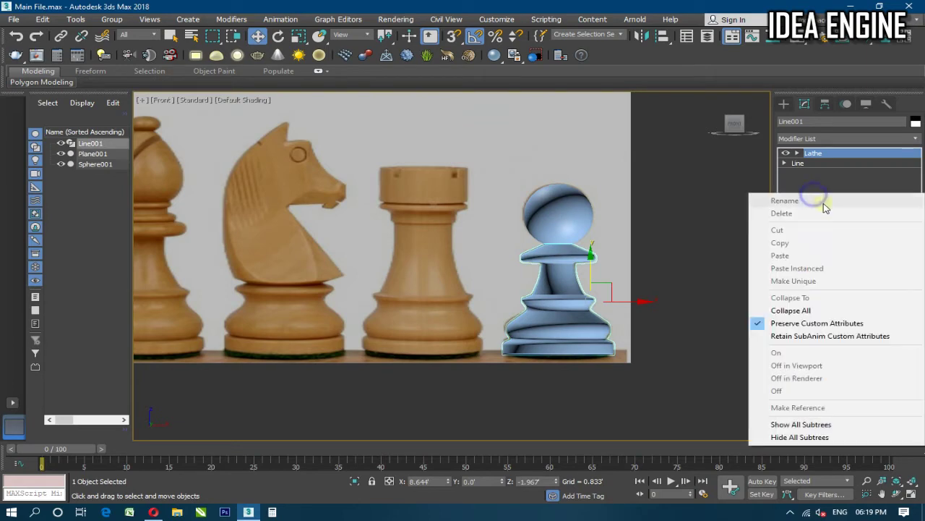
{"action": "left_click", "coordinate": [808, 313]}
{"action": "left_click", "coordinate": [523, 291]}
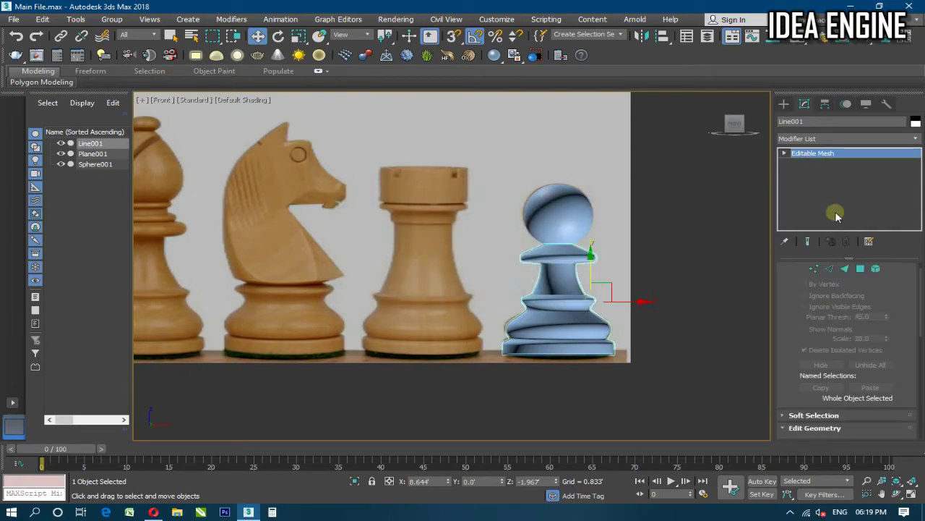
{"action": "right_click", "coordinate": [834, 209]}
{"action": "left_click", "coordinate": [850, 295]}
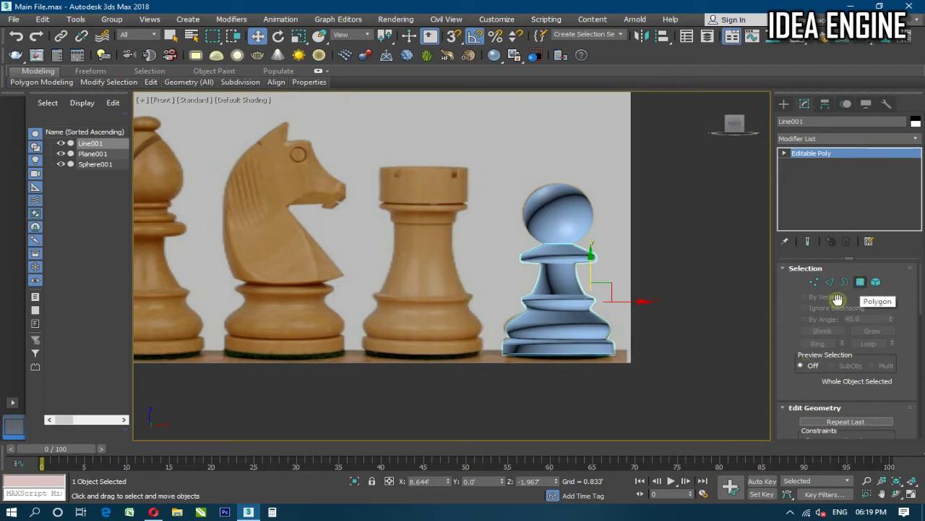
Attach Sphere001 to the pawn body and briefly check its vertices
{"action": "left_click_drag", "start_coordinate": [791, 310], "coordinate": [804, 212]}
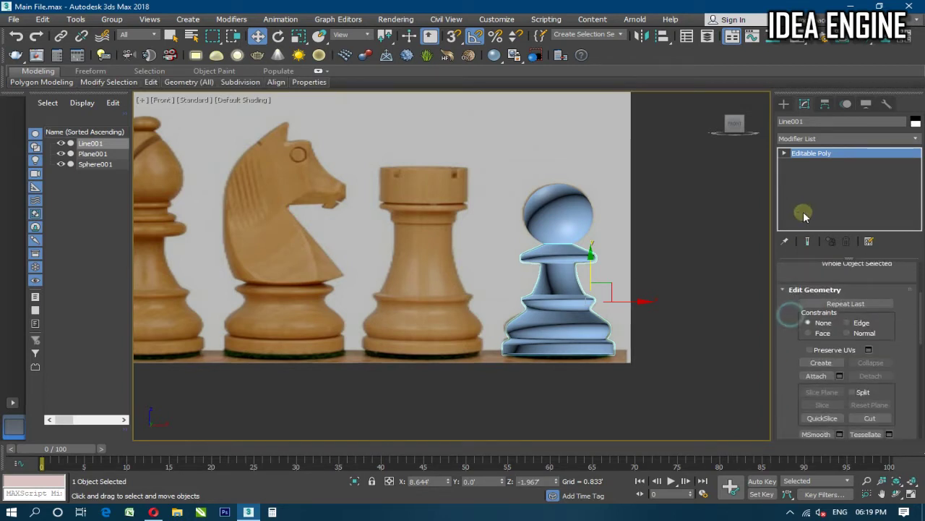
{"action": "left_click", "coordinate": [810, 374]}
{"action": "left_click", "coordinate": [561, 222]}
{"action": "scroll", "coordinate": [564, 231], "scroll_direction": "up", "scroll_amount": 2}
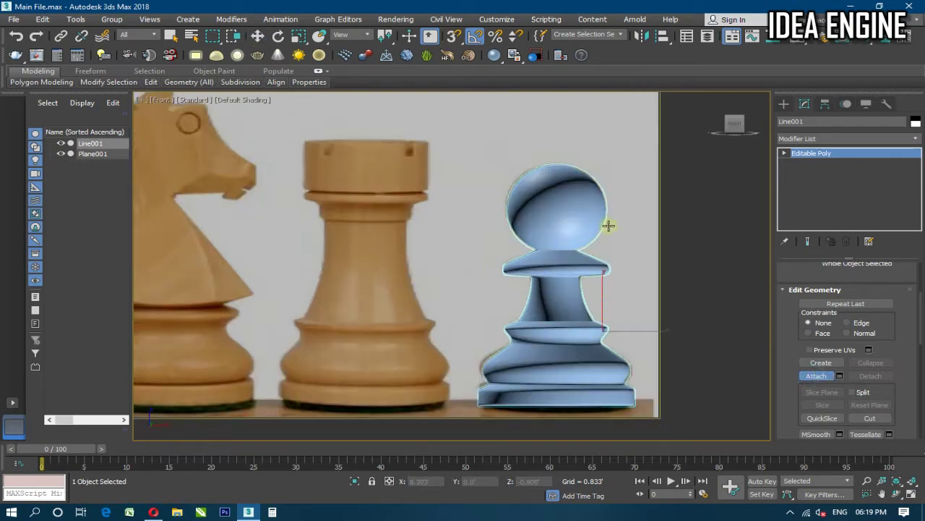
{"action": "left_click", "coordinate": [835, 157]}
{"action": "key", "text": "1"}
{"action": "left_click", "coordinate": [807, 179]}
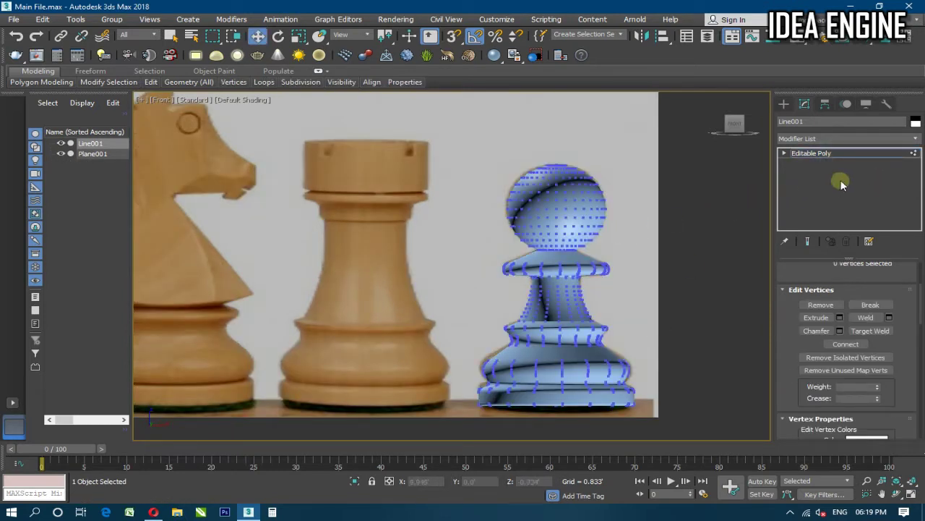
{"action": "left_click", "coordinate": [825, 153]}
Add TurboSmooth to the combined pawn and bring up Create > Shapes > Splines
{"action": "left_click", "coordinate": [831, 138]}
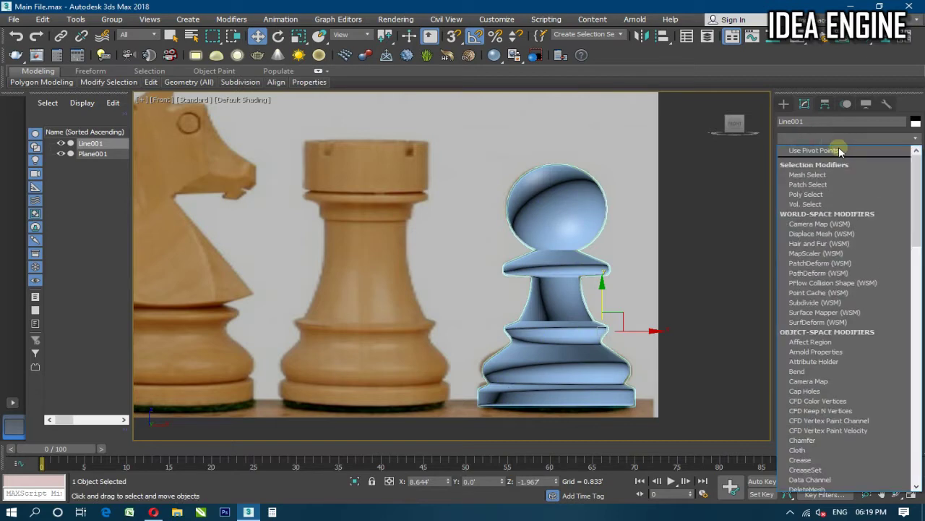
{"action": "type", "text": "turbo"}
{"action": "key", "text": "Return"}
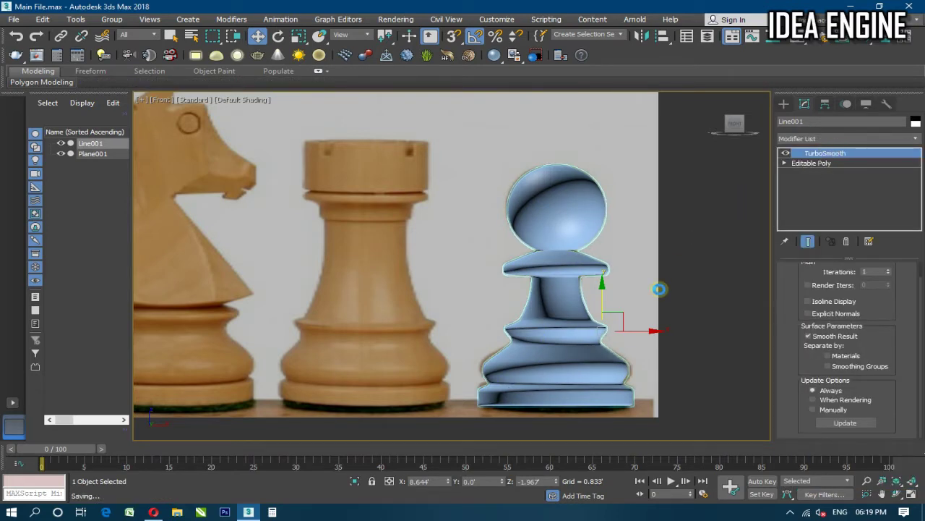
{"action": "middle_click_drag", "start_coordinate": [554, 300], "coordinate": [644, 221]}
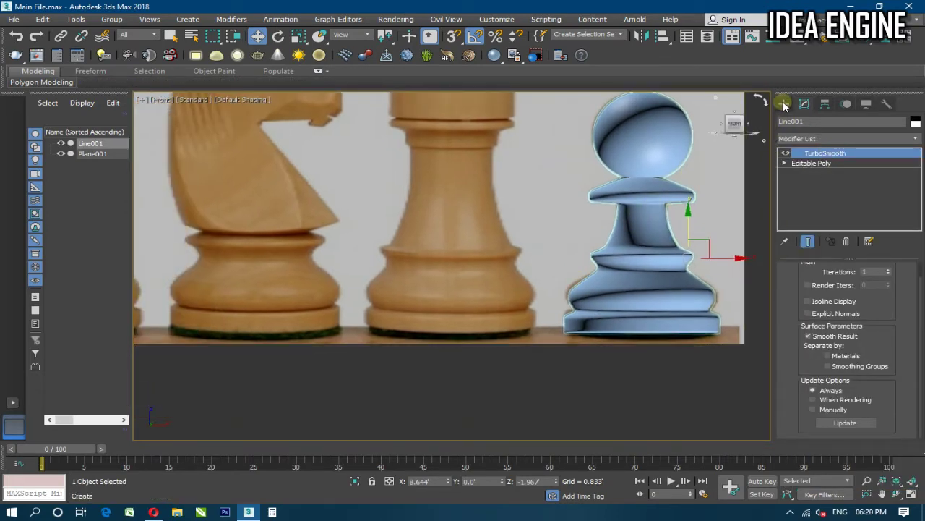
{"action": "left_click", "coordinate": [784, 103]}
{"action": "left_click", "coordinate": [800, 121]}
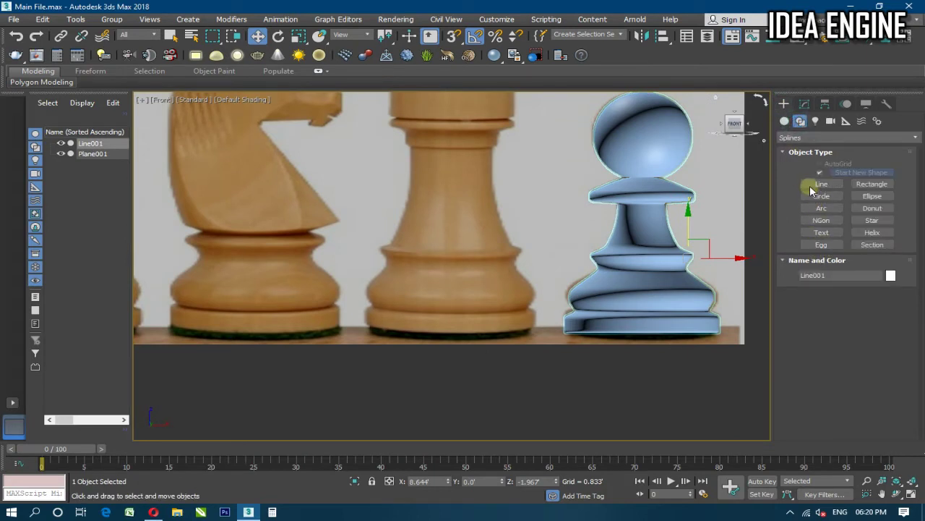
Start a new Line spline at the rook's top right corner, down to the rim
{"action": "left_click", "coordinate": [822, 184]}
{"action": "middle_click_drag", "start_coordinate": [407, 242], "coordinate": [414, 325]}
{"action": "scroll", "coordinate": [553, 141], "scroll_direction": "up", "scroll_amount": 3}
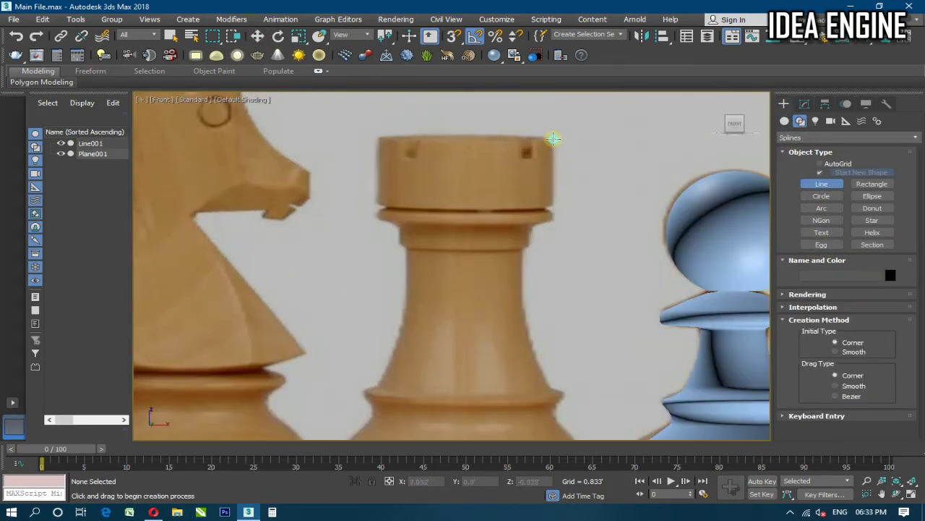
{"action": "left_click", "coordinate": [553, 138]}
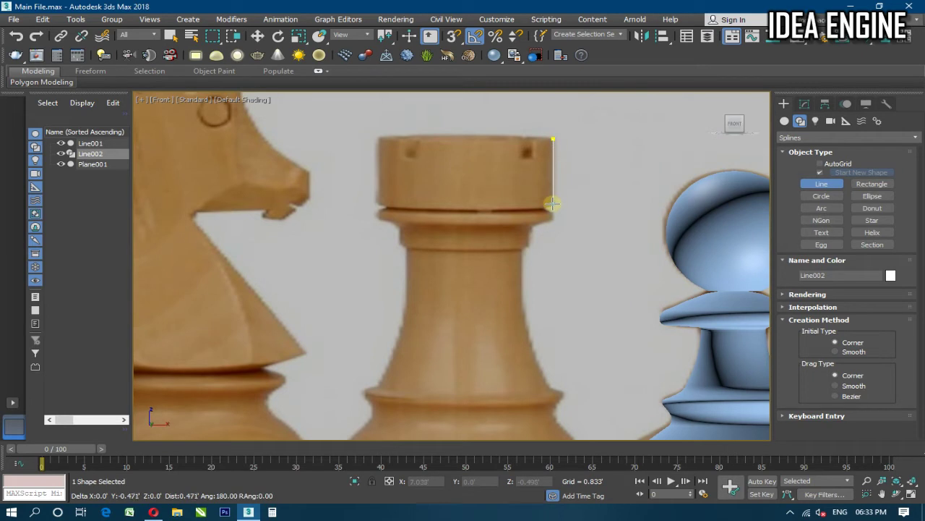
{"action": "left_click", "coordinate": [553, 204]}
{"action": "scroll", "coordinate": [549, 206], "scroll_direction": "up", "scroll_amount": 3}
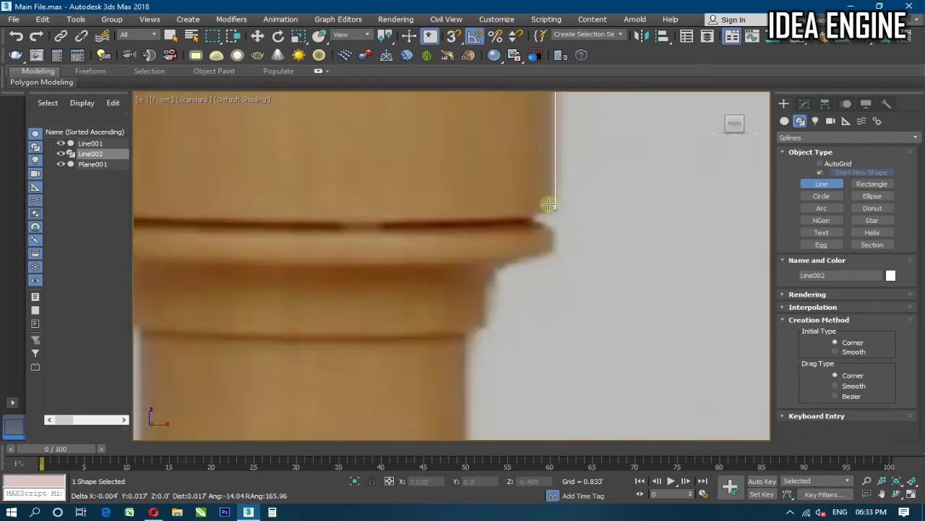
{"action": "scroll", "coordinate": [549, 209], "scroll_direction": "up", "scroll_amount": 2}
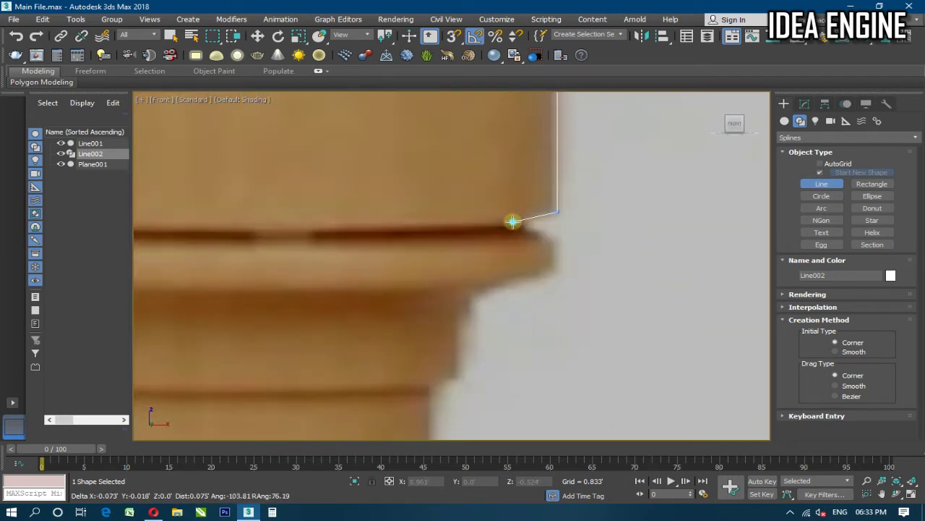
Trace the top ring's groove and lip, then step in and run down the neck
{"action": "left_click", "coordinate": [511, 221]}
{"action": "left_click", "coordinate": [512, 228]}
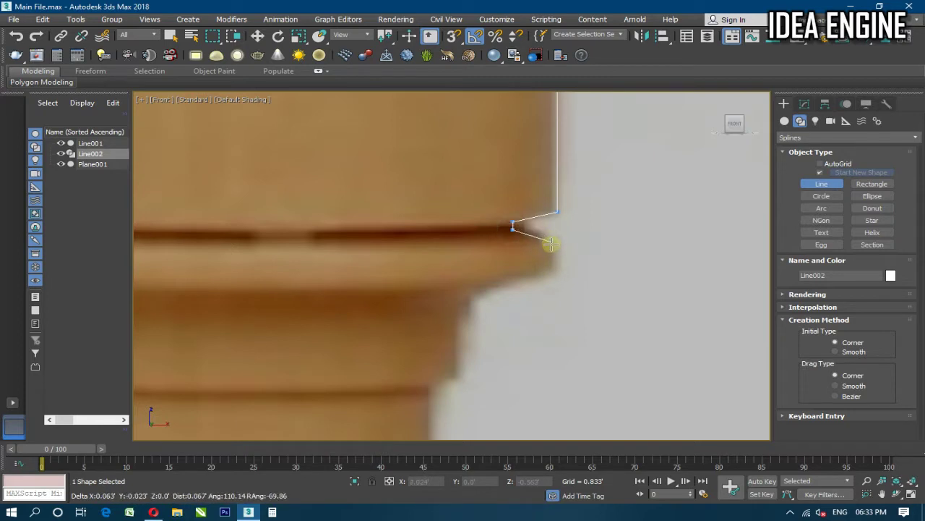
{"action": "left_click", "coordinate": [553, 245]}
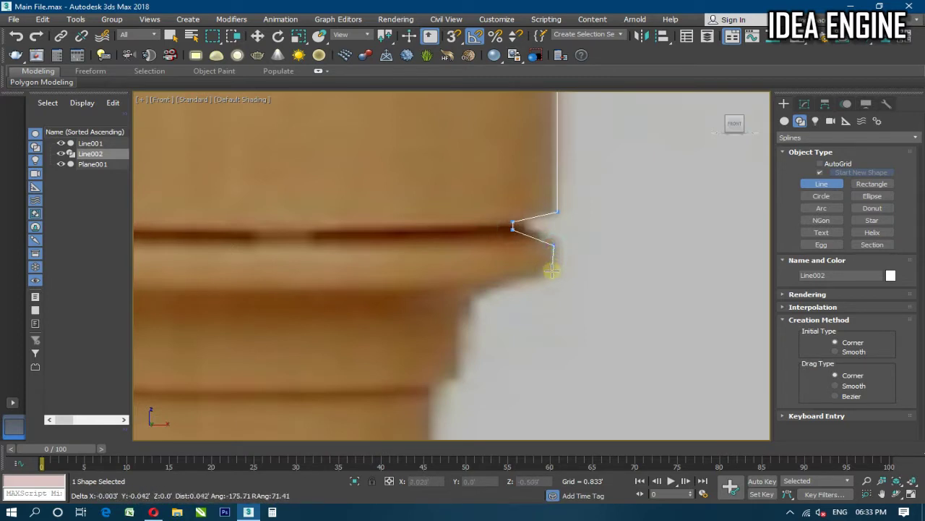
{"action": "left_click", "coordinate": [553, 270]}
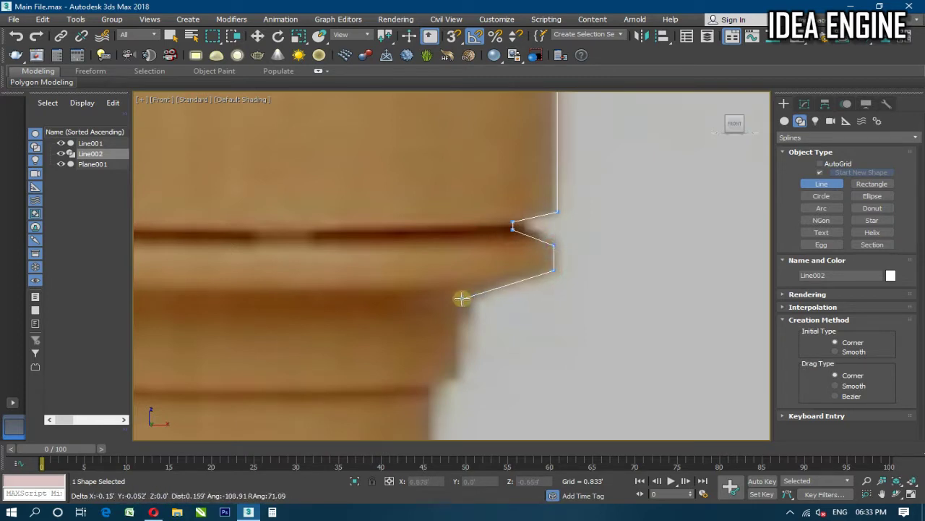
{"action": "left_click", "coordinate": [461, 298]}
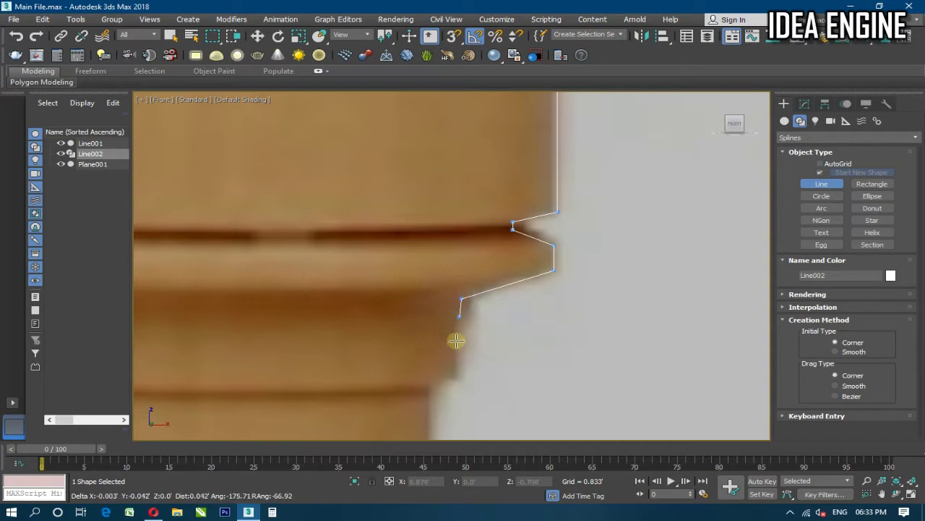
{"action": "left_click", "coordinate": [460, 381]}
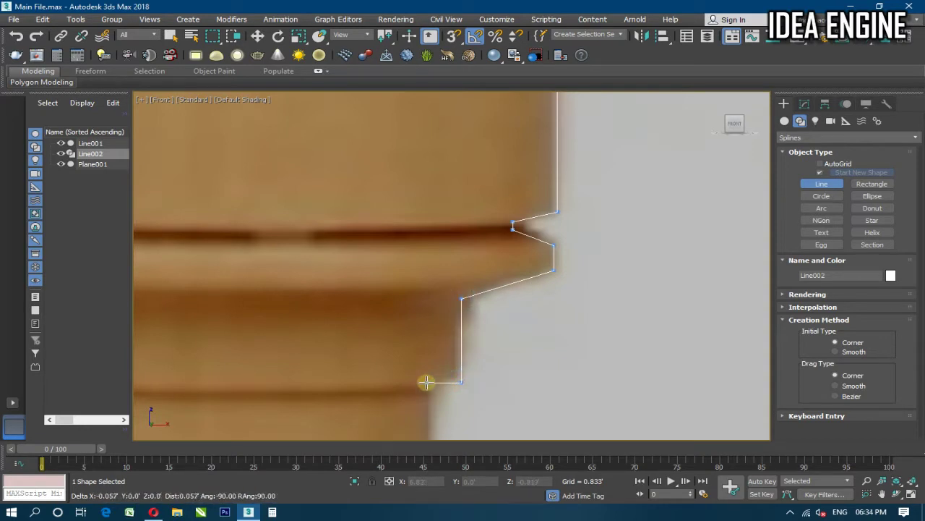
Continue the profile down the body, flaring out to the upper base rings
{"action": "scroll", "coordinate": [434, 384], "scroll_direction": "down", "scroll_amount": 5}
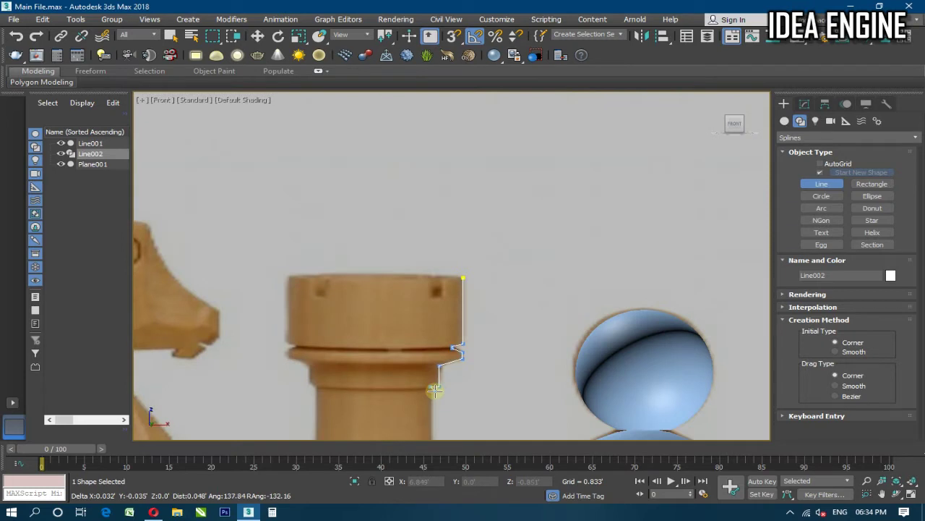
{"action": "middle_click_drag", "start_coordinate": [434, 412], "coordinate": [449, 268]}
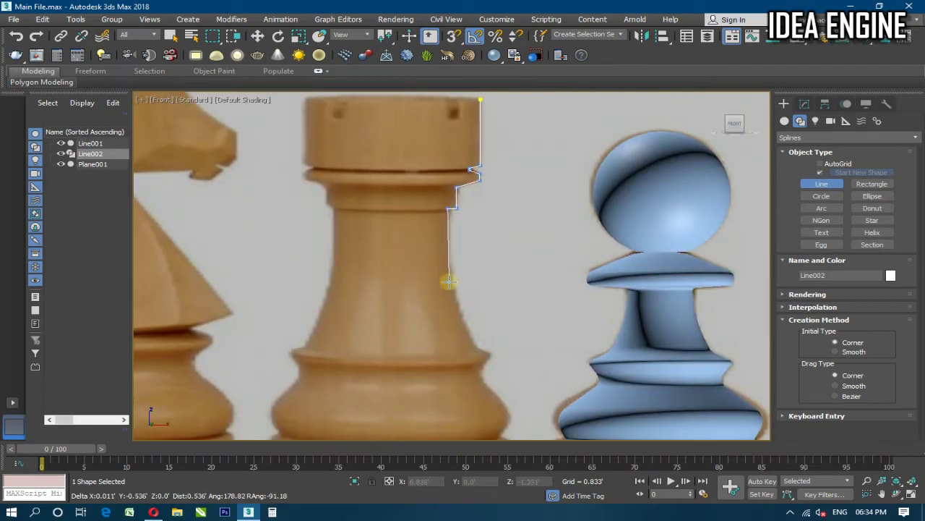
{"action": "left_click", "coordinate": [449, 274]}
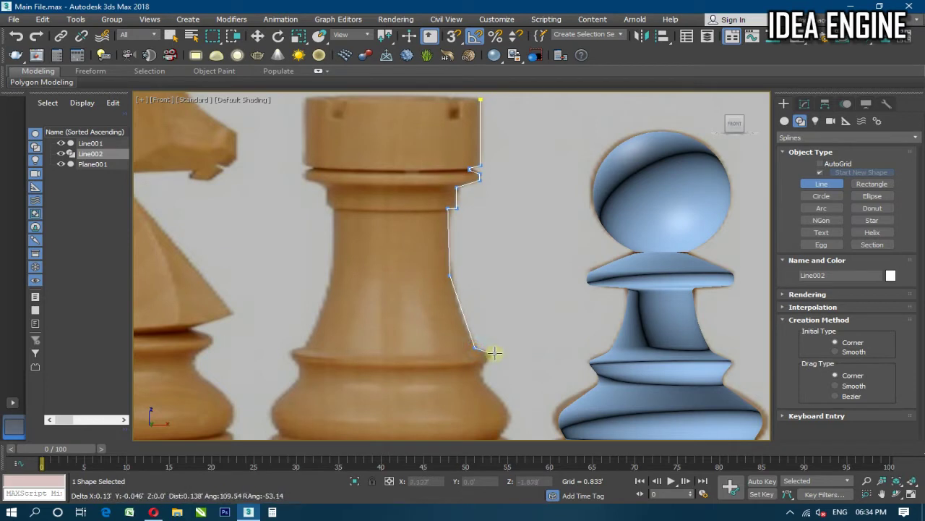
{"action": "left_click", "coordinate": [492, 354]}
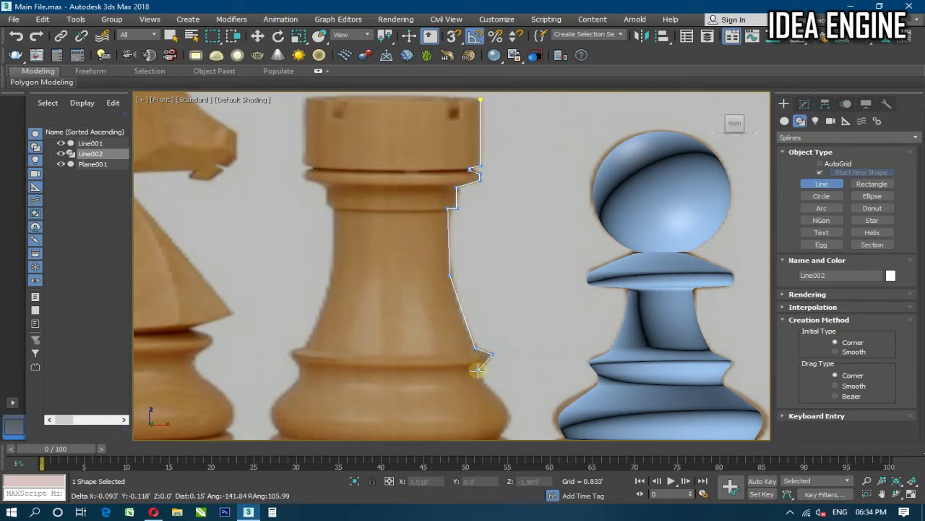
{"action": "left_click", "coordinate": [479, 372]}
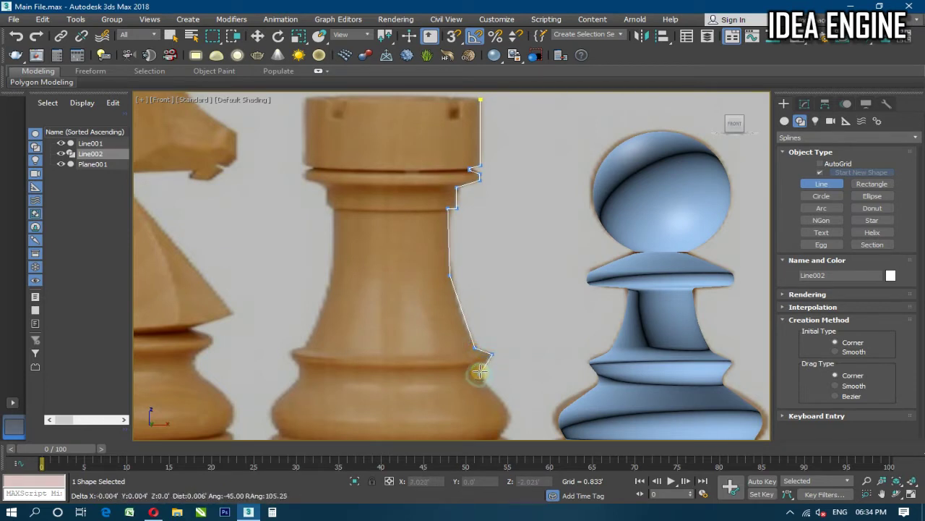
{"action": "left_click", "coordinate": [512, 413]}
{"action": "key", "text": "i"}
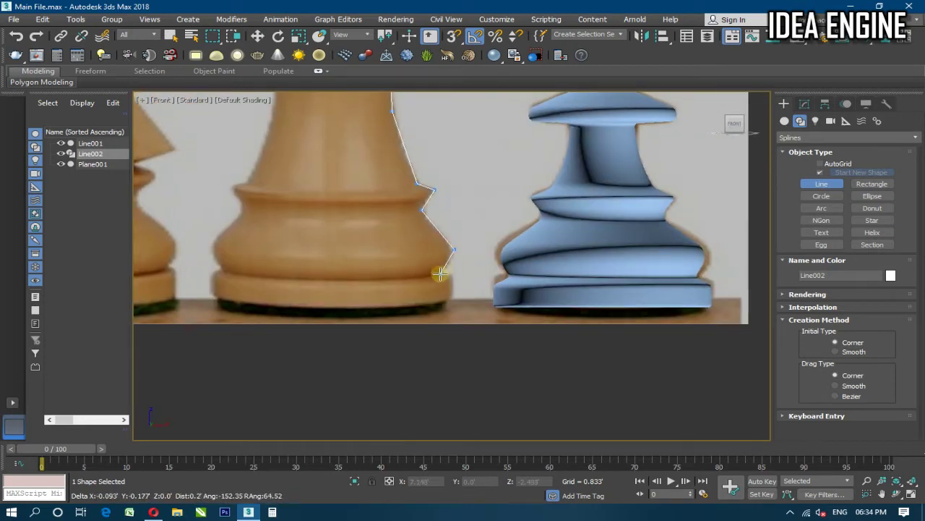
Trace the bottom base ring and run along the base to the centre, finishing the line
{"action": "left_click", "coordinate": [439, 273]}
{"action": "left_click", "coordinate": [453, 277]}
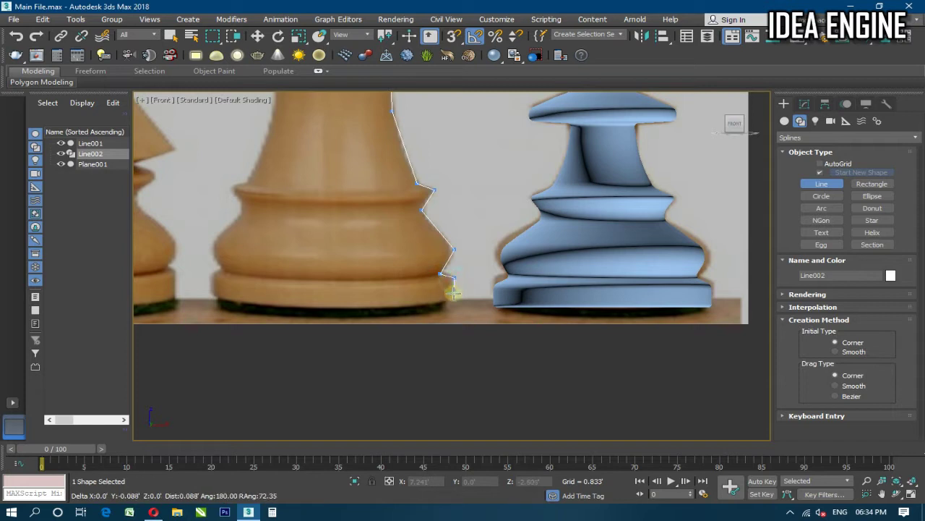
{"action": "left_click", "coordinate": [450, 297]}
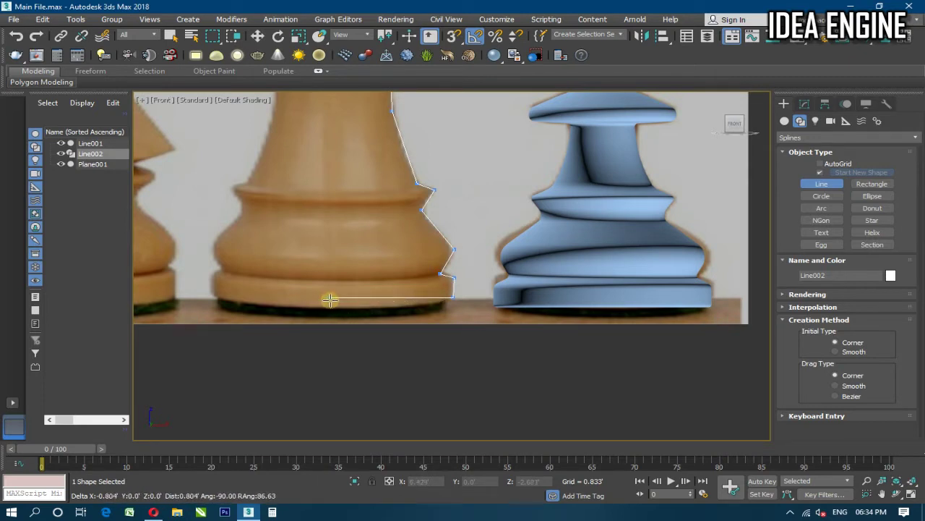
{"action": "left_click", "coordinate": [330, 299]}
{"action": "right_click", "coordinate": [330, 295]}
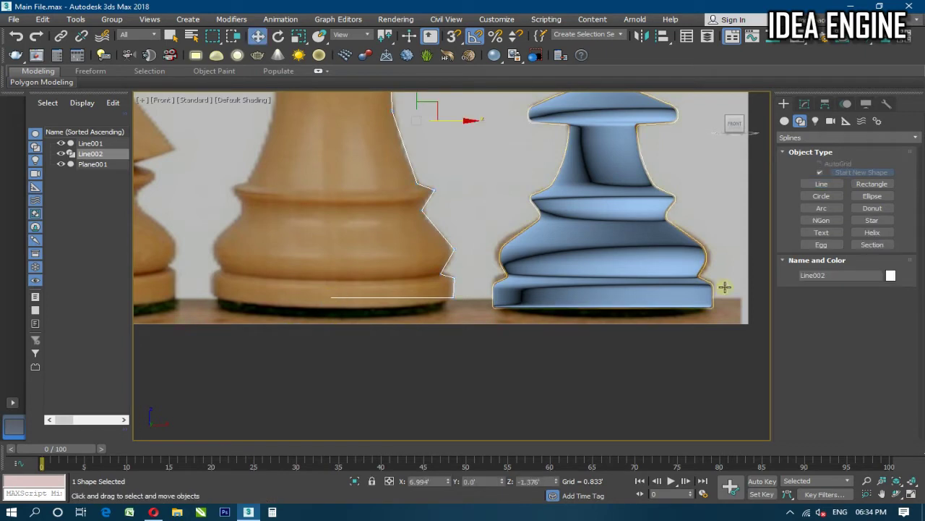
In Vertex mode, lower the profile's bottom points onto the board line
{"action": "left_click", "coordinate": [822, 183]}
{"action": "middle_click_drag", "start_coordinate": [319, 331], "coordinate": [361, 300]}
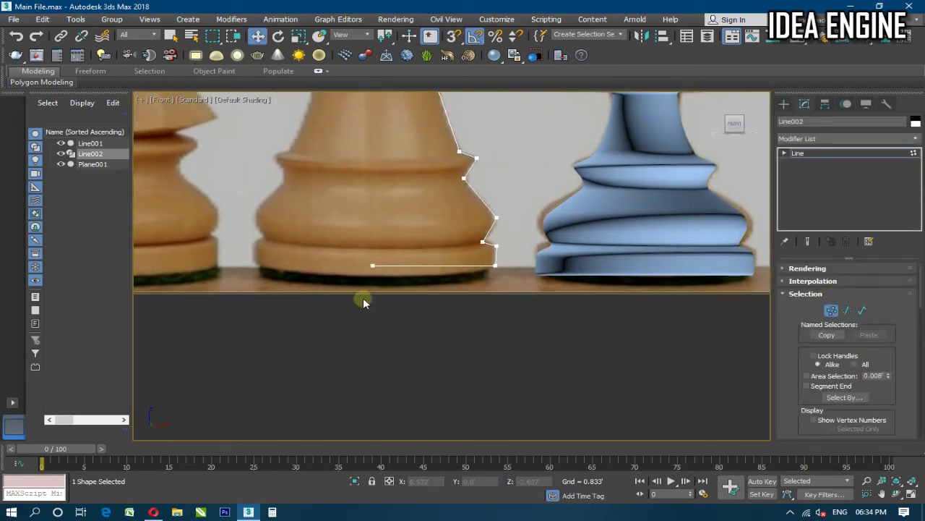
{"action": "left_click_drag", "start_coordinate": [326, 305], "coordinate": [515, 289]}
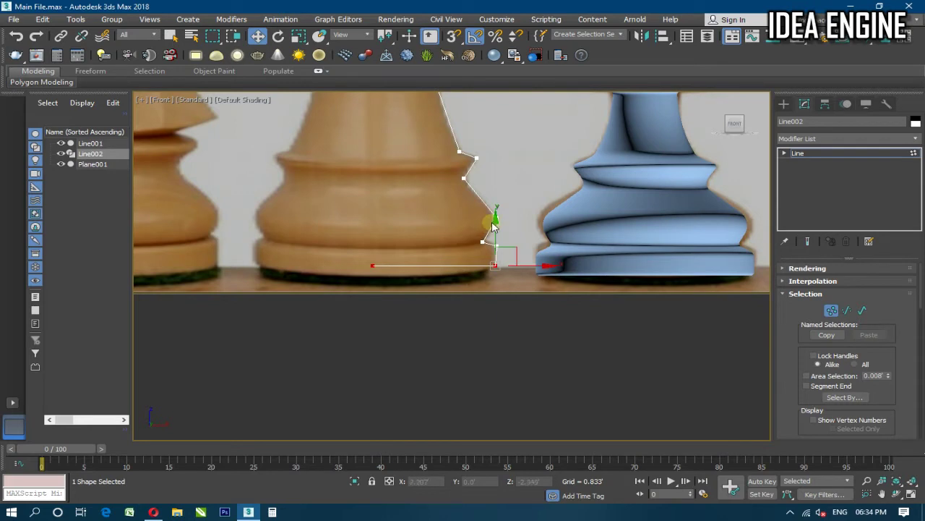
{"action": "left_click_drag", "start_coordinate": [493, 222], "coordinate": [493, 229]}
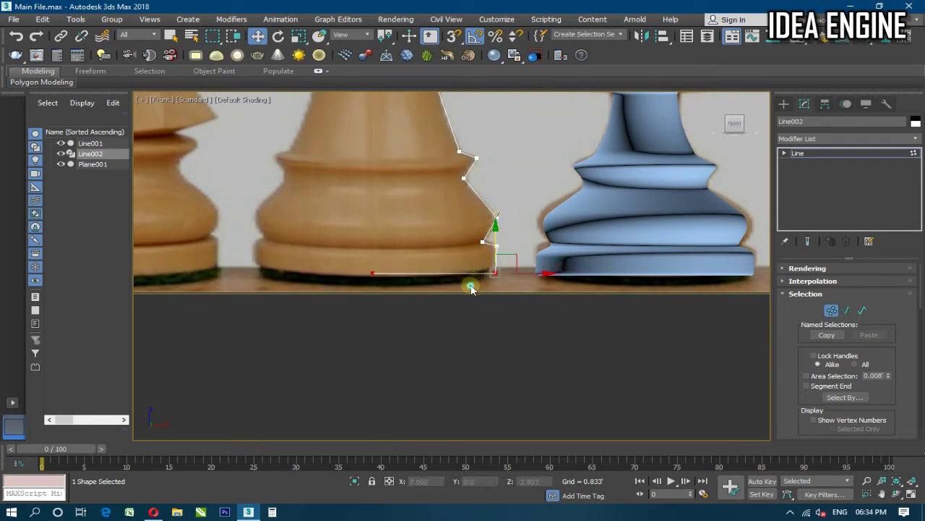
{"action": "left_click", "coordinate": [470, 283]}
Line the bottom-right base corner vertex up under the point above it
{"action": "scroll", "coordinate": [499, 246], "scroll_direction": "up", "scroll_amount": 2}
{"action": "scroll", "coordinate": [502, 248], "scroll_direction": "up", "scroll_amount": 2}
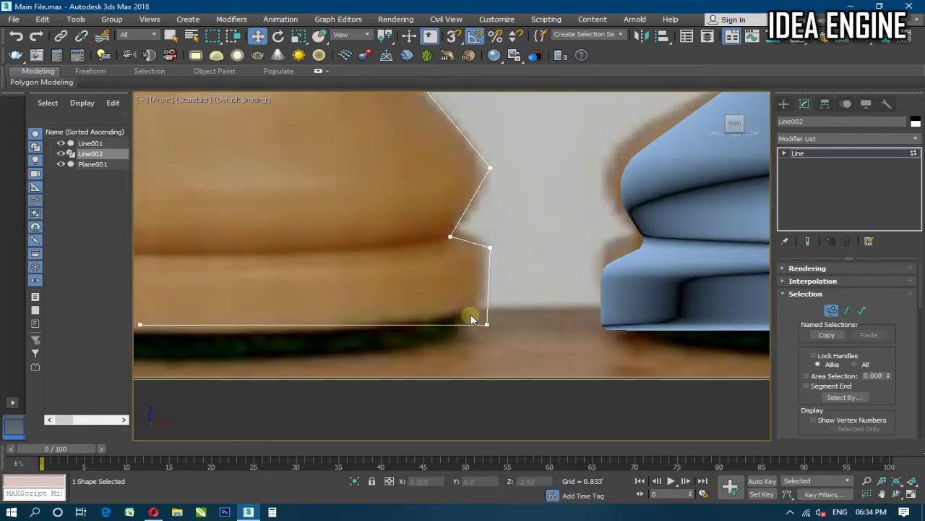
{"action": "left_click_drag", "start_coordinate": [468, 313], "coordinate": [504, 343]}
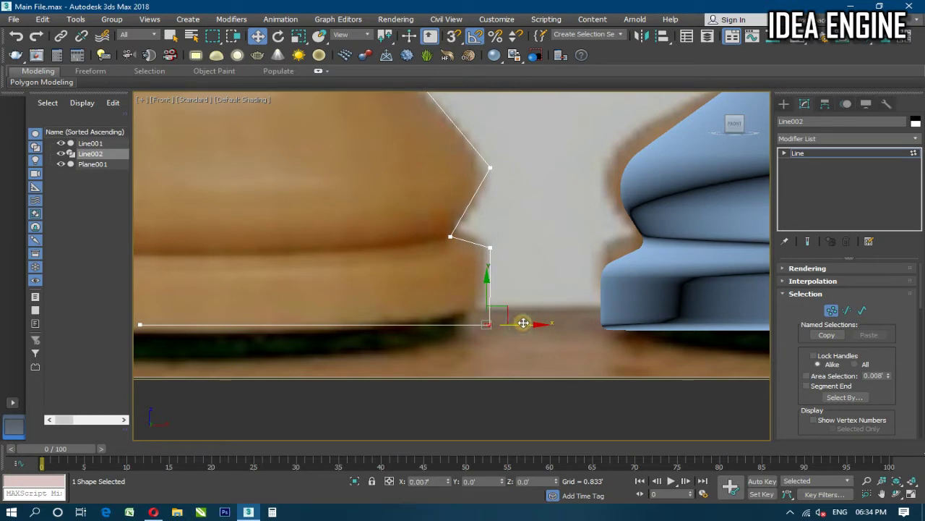
{"action": "left_click_drag", "start_coordinate": [524, 321], "coordinate": [529, 322]}
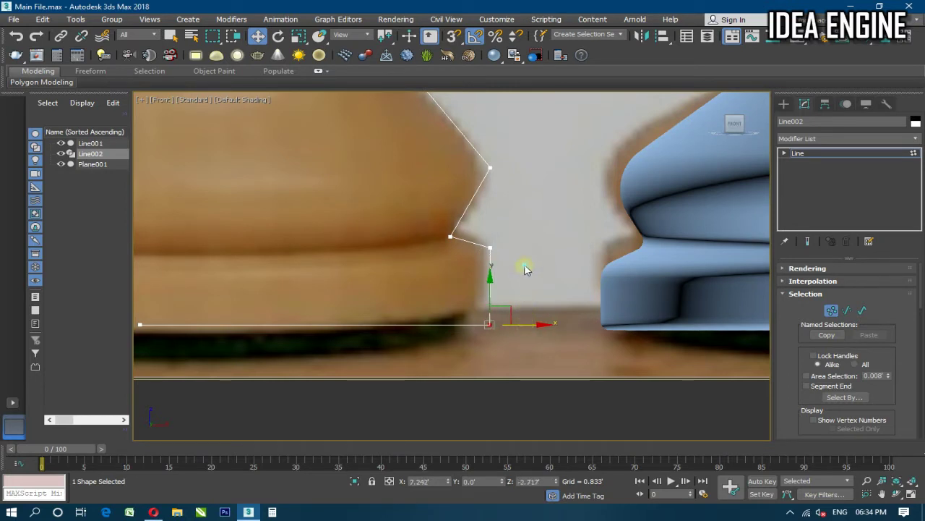
{"action": "left_click", "coordinate": [498, 230]}
{"action": "left_click_drag", "start_coordinate": [509, 233], "coordinate": [485, 266]}
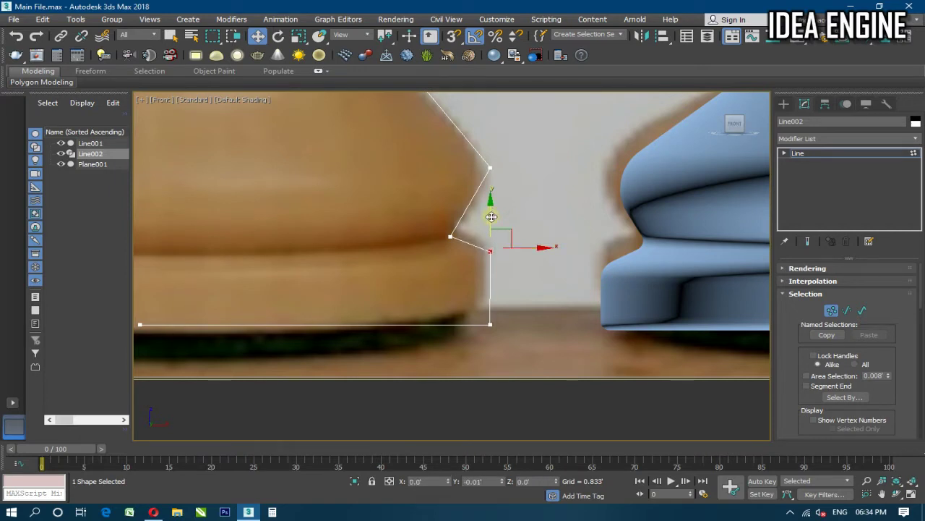
{"action": "left_click_drag", "start_coordinate": [541, 214], "coordinate": [511, 328]}
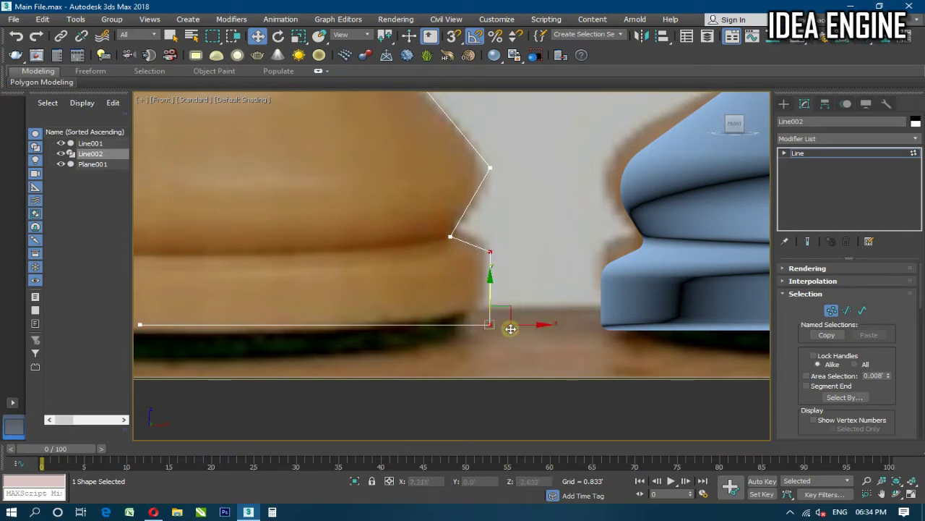
{"action": "key", "text": "ctrl+z"}
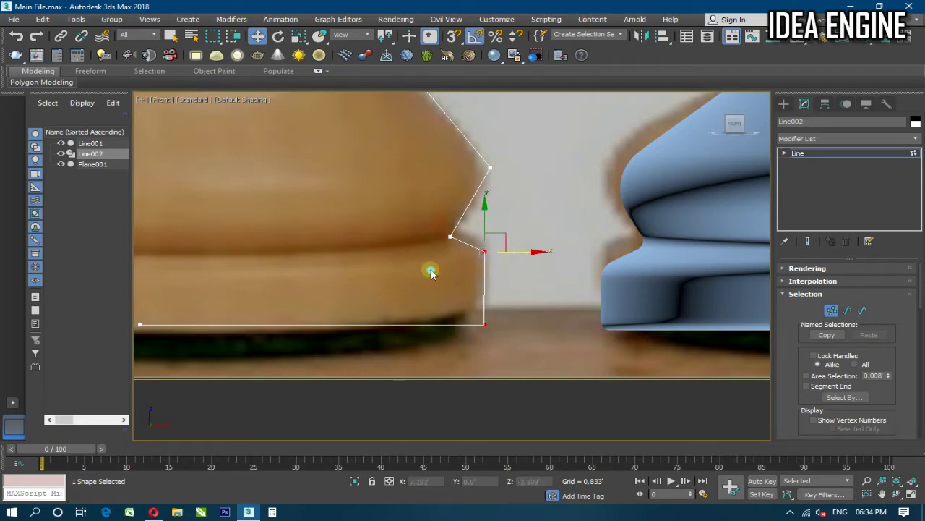
Extend the line from its top point with one new vertex
{"action": "scroll", "coordinate": [434, 268], "scroll_direction": "down", "scroll_amount": 5}
{"action": "scroll", "coordinate": [437, 281], "scroll_direction": "up", "scroll_amount": 2}
{"action": "scroll", "coordinate": [437, 280], "scroll_direction": "up", "scroll_amount": 2}
{"action": "scroll", "coordinate": [441, 207], "scroll_direction": "up", "scroll_amount": 3}
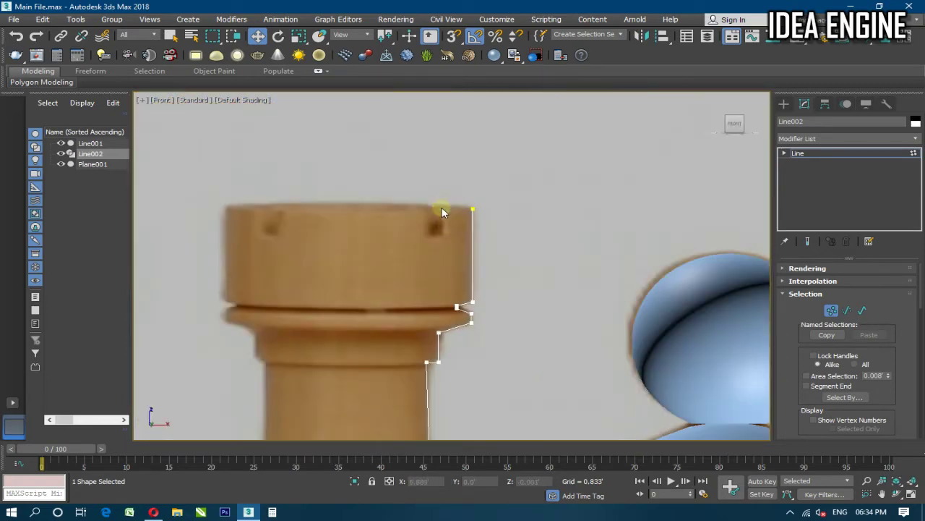
{"action": "scroll", "coordinate": [461, 209], "scroll_direction": "up", "scroll_amount": 1}
{"action": "scroll", "coordinate": [486, 198], "scroll_direction": "up", "scroll_amount": 1}
{"action": "left_click", "coordinate": [486, 198]}
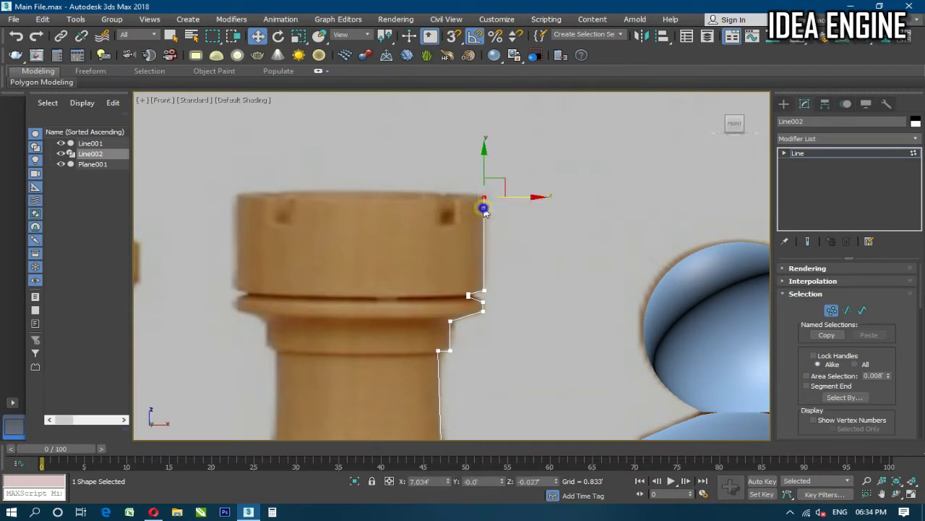
{"action": "right_click", "coordinate": [482, 202]}
{"action": "left_click", "coordinate": [465, 259]}
{"action": "left_click", "coordinate": [485, 207]}
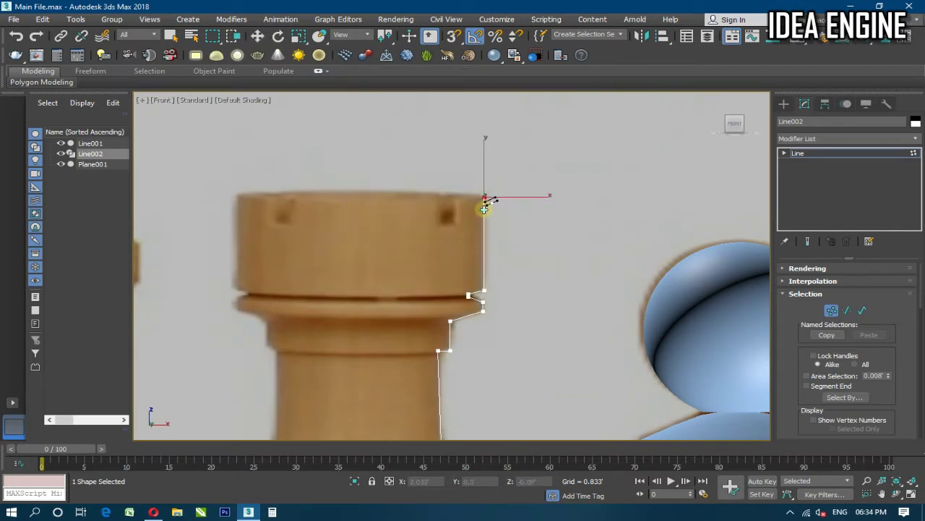
{"action": "key", "text": "w"}
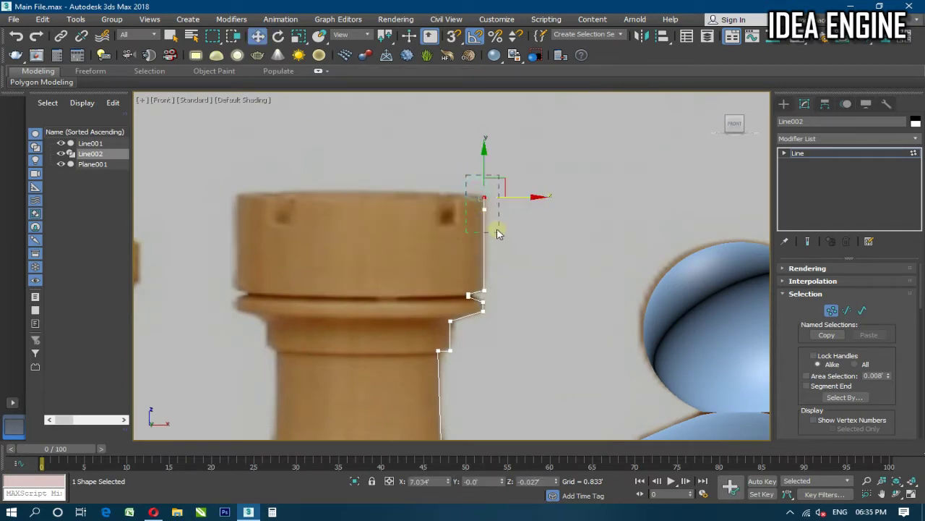
Move the new top vertex left along the rook's top edge to its centre
{"action": "left_click_drag", "start_coordinate": [498, 233], "coordinate": [498, 231]}
{"action": "mouse_move", "coordinate": [481, 173]}
{"action": "left_mouse_down"}
{"action": "mouse_move", "coordinate": [478, 162]}
{"action": "mouse_move", "coordinate": [478, 183]}
{"action": "left_mouse_up"}
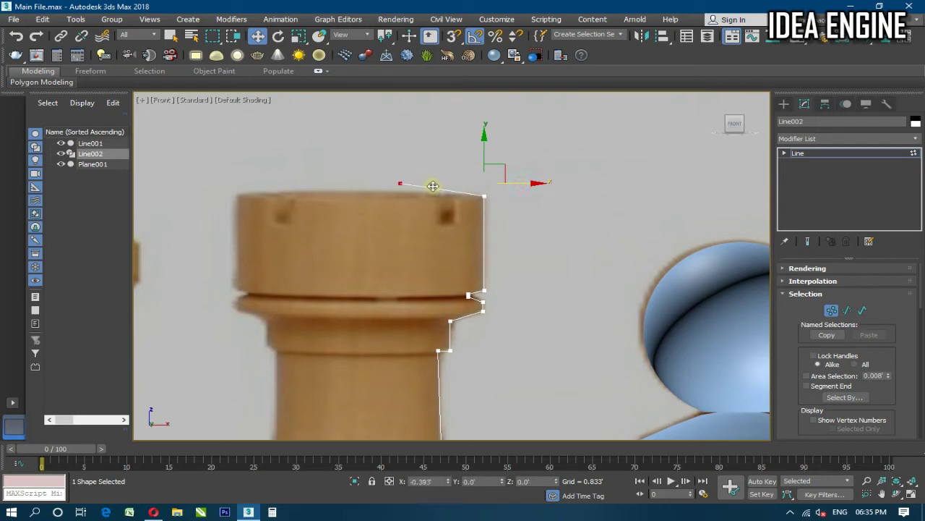
{"action": "left_click_drag", "start_coordinate": [504, 184], "coordinate": [377, 184]}
{"action": "left_click_drag", "start_coordinate": [359, 146], "coordinate": [362, 158]}
{"action": "left_click_drag", "start_coordinate": [397, 194], "coordinate": [400, 194]}
{"action": "scroll", "coordinate": [400, 194], "scroll_direction": "down", "scroll_amount": 6}
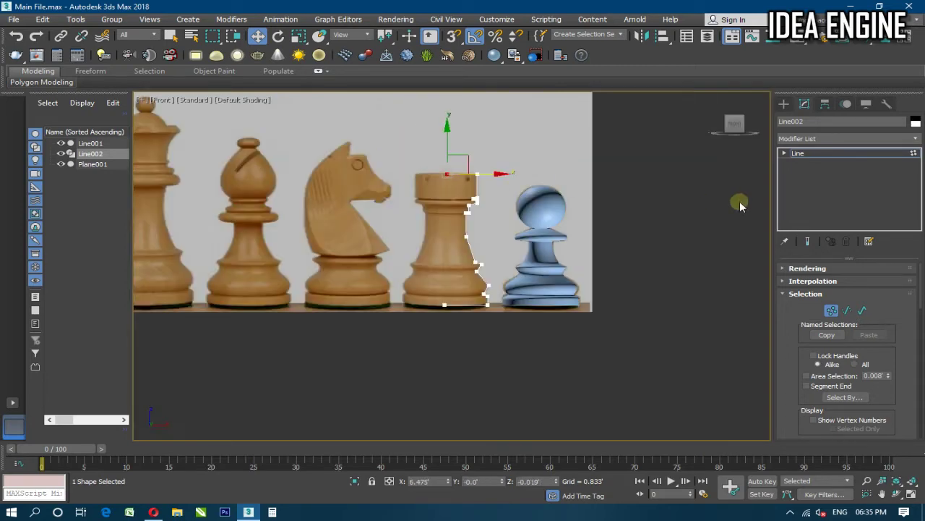
Apply a Lathe modifier aligned to Min and show edged faces
{"action": "left_click", "coordinate": [808, 138]}
{"action": "type", "text": "l"}
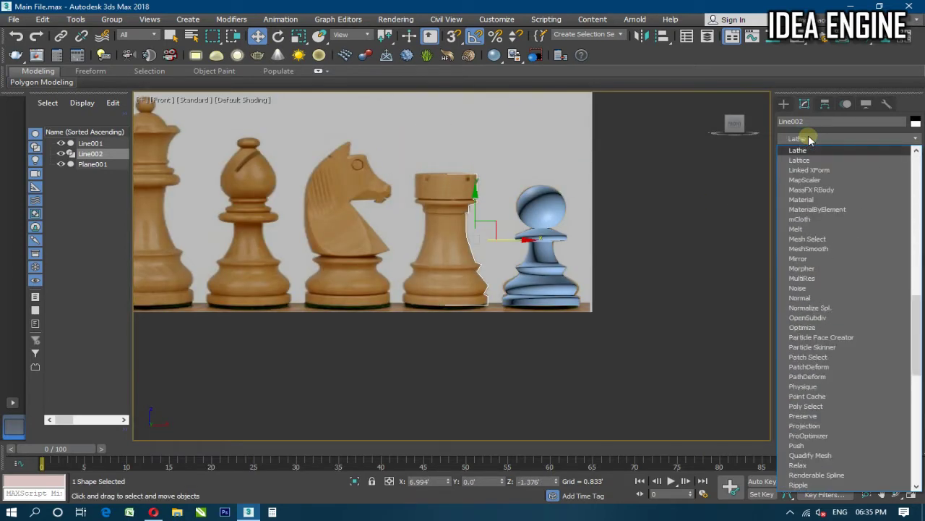
{"action": "key", "text": "Return"}
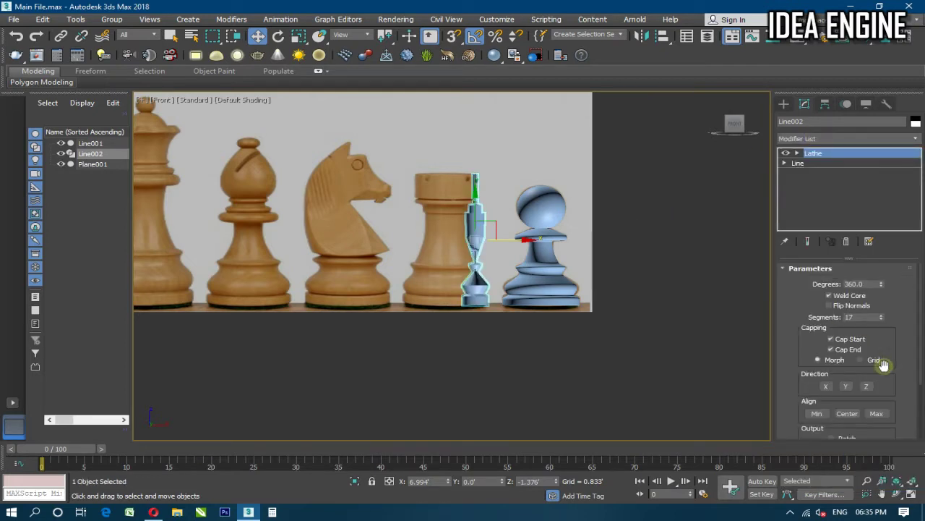
{"action": "left_click", "coordinate": [817, 413]}
{"action": "scroll", "coordinate": [428, 271], "scroll_direction": "up", "scroll_amount": 2}
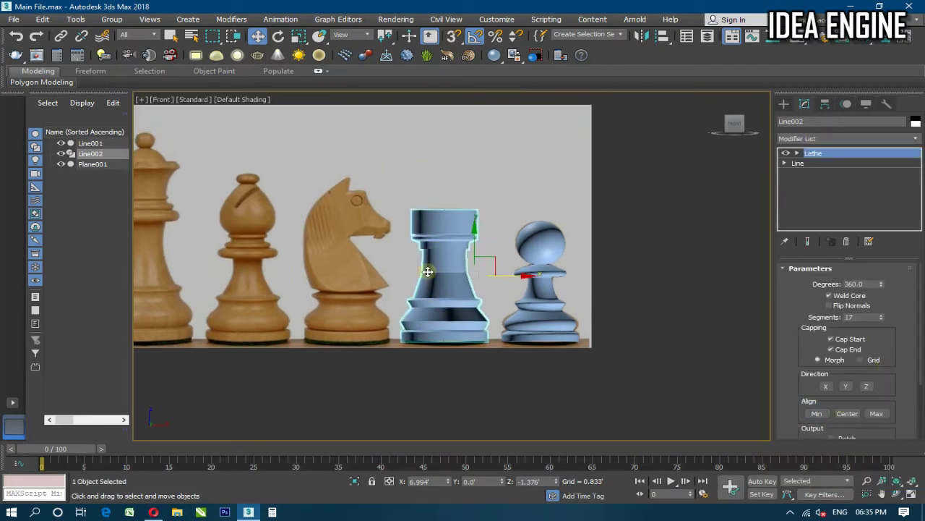
{"action": "scroll", "coordinate": [459, 222], "scroll_direction": "up", "scroll_amount": 2}
{"action": "scroll", "coordinate": [459, 222], "scroll_direction": "up", "scroll_amount": 2}
{"action": "key", "text": "F4"}
Return to the Line002 base object in Vertex sub-object mode
{"action": "left_click", "coordinate": [797, 163]}
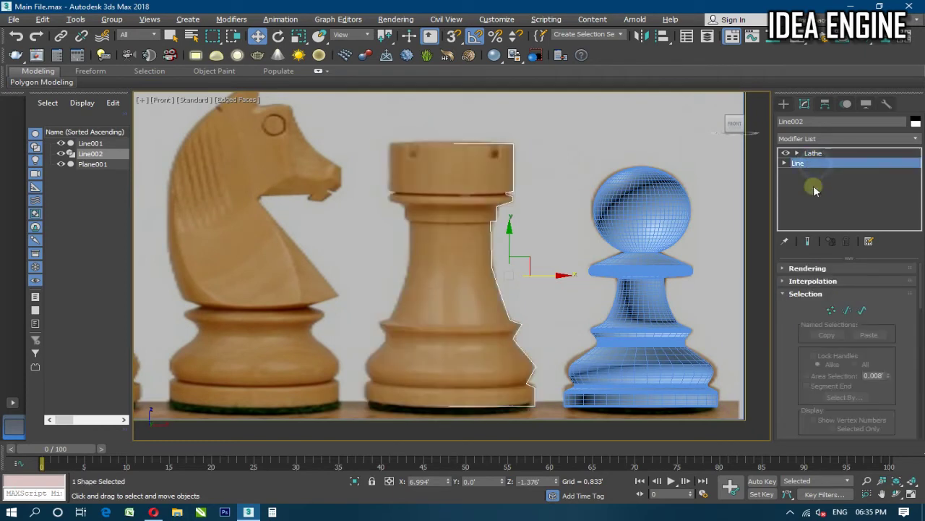
{"action": "left_click", "coordinate": [832, 310]}
{"action": "scroll", "coordinate": [510, 232], "scroll_direction": "up", "scroll_amount": 2}
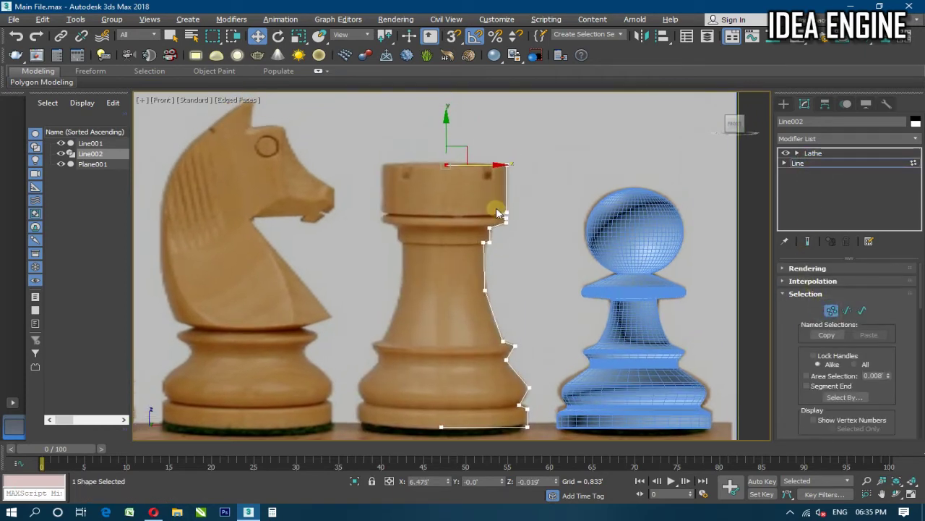
{"action": "scroll", "coordinate": [499, 224], "scroll_direction": "up", "scroll_amount": 4}
{"action": "scroll", "coordinate": [514, 239], "scroll_direction": "up", "scroll_amount": 1}
{"action": "scroll", "coordinate": [516, 239], "scroll_direction": "down", "scroll_amount": 1}
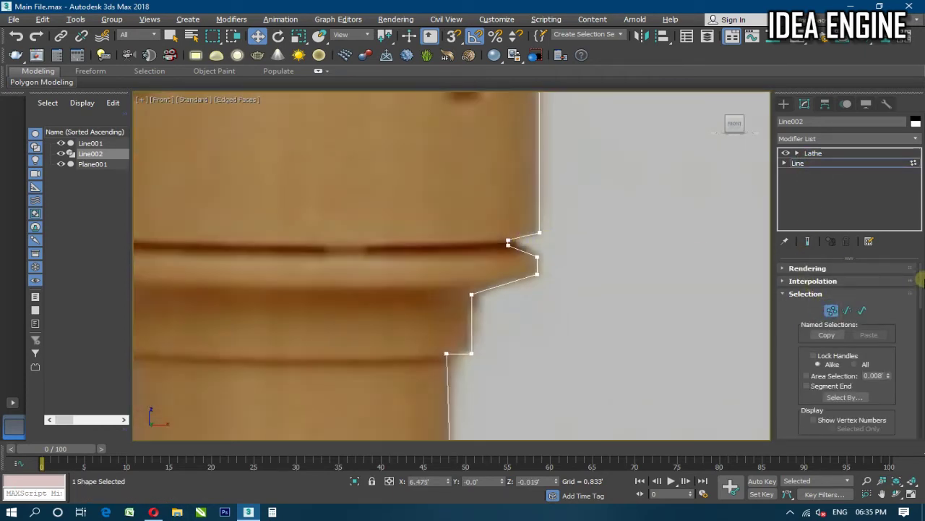
Fillet the corner above the notch and the outer notch corner
{"action": "scroll", "coordinate": [827, 333], "scroll_direction": "down", "scroll_amount": 5}
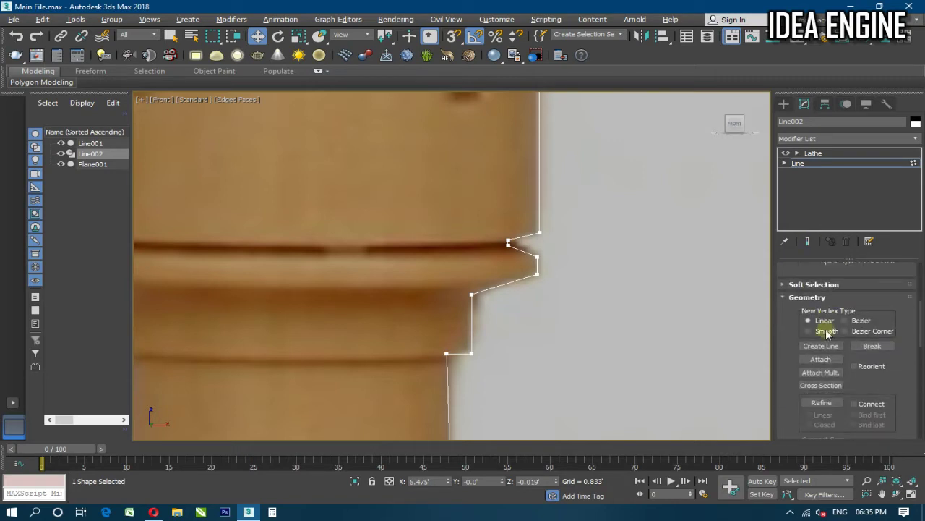
{"action": "left_click_drag", "start_coordinate": [785, 413], "coordinate": [808, 263]}
{"action": "left_click", "coordinate": [821, 367]}
{"action": "middle_click_drag", "start_coordinate": [535, 245], "coordinate": [528, 323]}
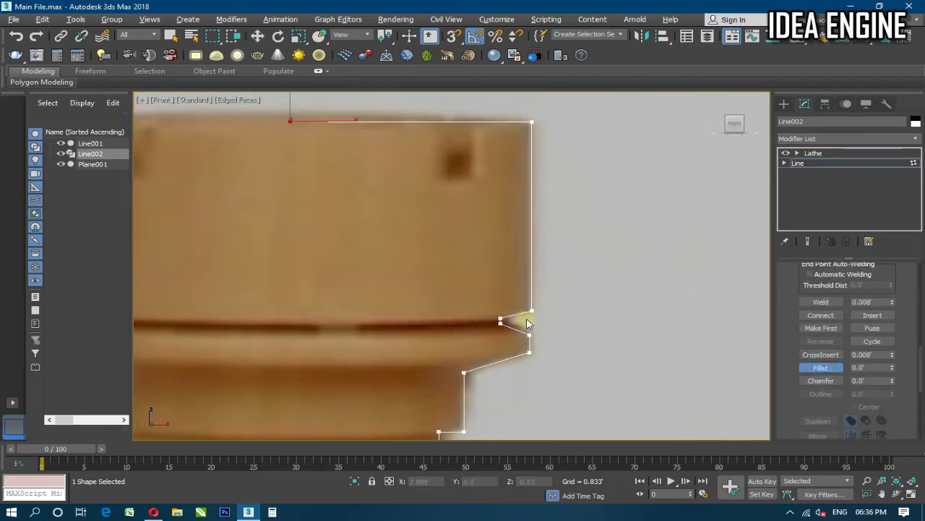
{"action": "mouse_move", "coordinate": [522, 320]}
{"action": "left_mouse_down"}
{"action": "mouse_move", "coordinate": [538, 305]}
{"action": "mouse_move", "coordinate": [496, 316]}
{"action": "left_mouse_up"}
{"action": "scroll", "coordinate": [516, 321], "scroll_direction": "up", "scroll_amount": 2}
{"action": "middle_click_drag", "start_coordinate": [516, 320], "coordinate": [521, 244]}
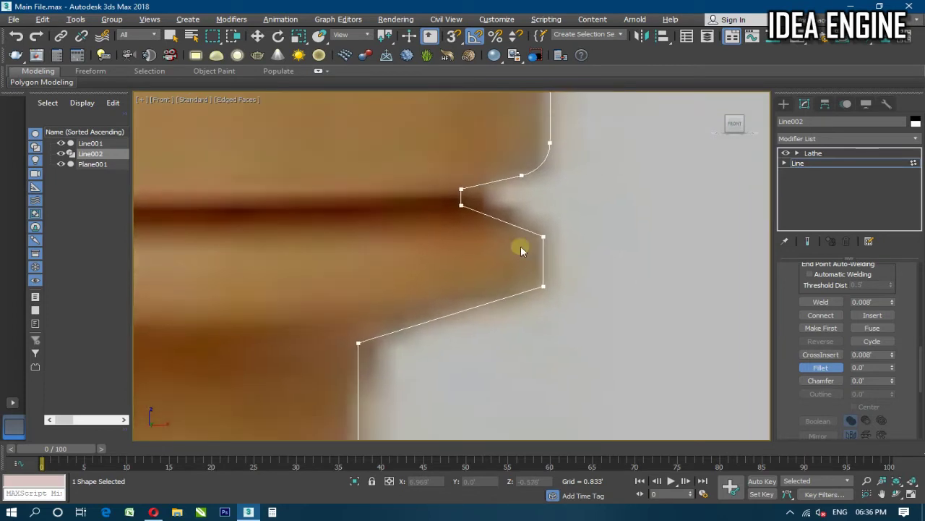
{"action": "scroll", "coordinate": [534, 236], "scroll_direction": "down", "scroll_amount": 1}
{"action": "left_click", "coordinate": [538, 238]}
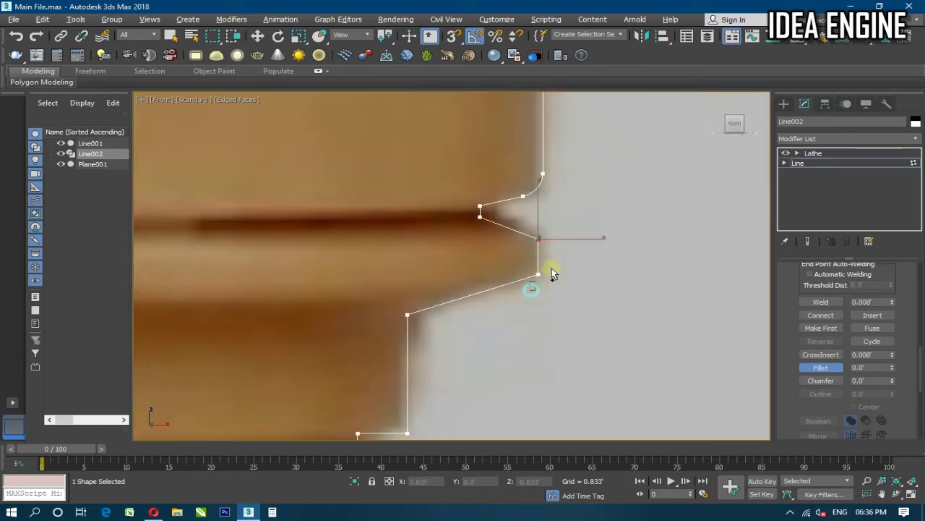
{"action": "left_click_drag", "start_coordinate": [538, 238], "coordinate": [545, 230]}
Fillet the corner vertex below the notch in the front view
{"action": "middle_click_drag", "start_coordinate": [543, 231], "coordinate": [487, 243], "text": "alt"}
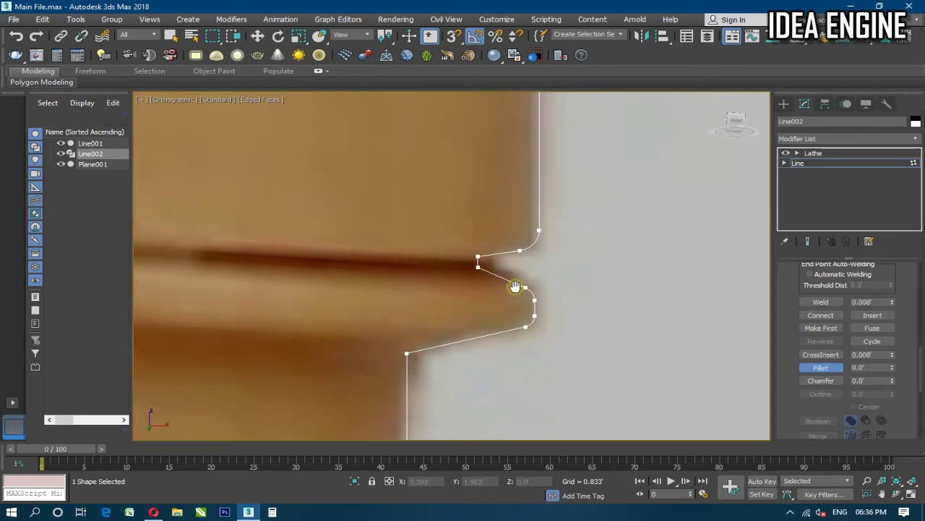
{"action": "left_click", "coordinate": [480, 238]}
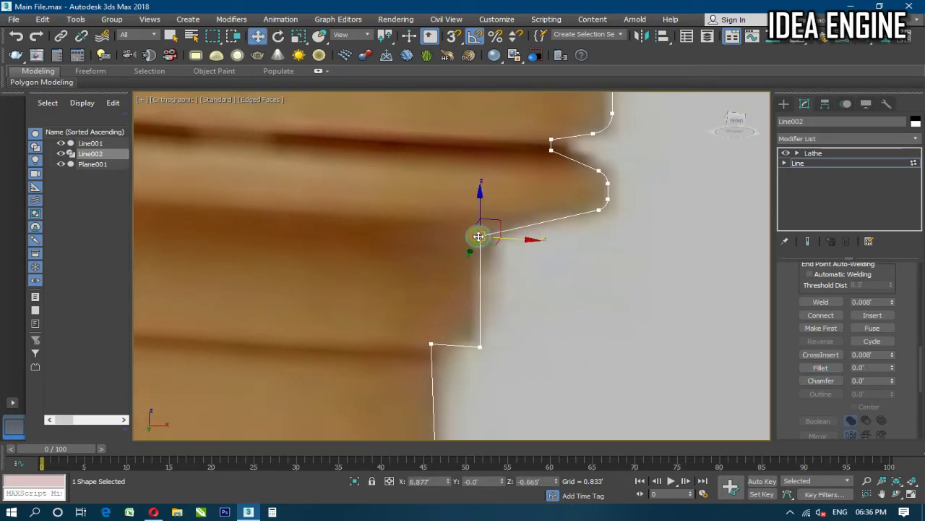
{"action": "key", "text": "f"}
{"action": "scroll", "coordinate": [538, 288], "scroll_direction": "up", "scroll_amount": 5}
{"action": "scroll", "coordinate": [465, 265], "scroll_direction": "up", "scroll_amount": 5}
{"action": "scroll", "coordinate": [496, 203], "scroll_direction": "up", "scroll_amount": 3}
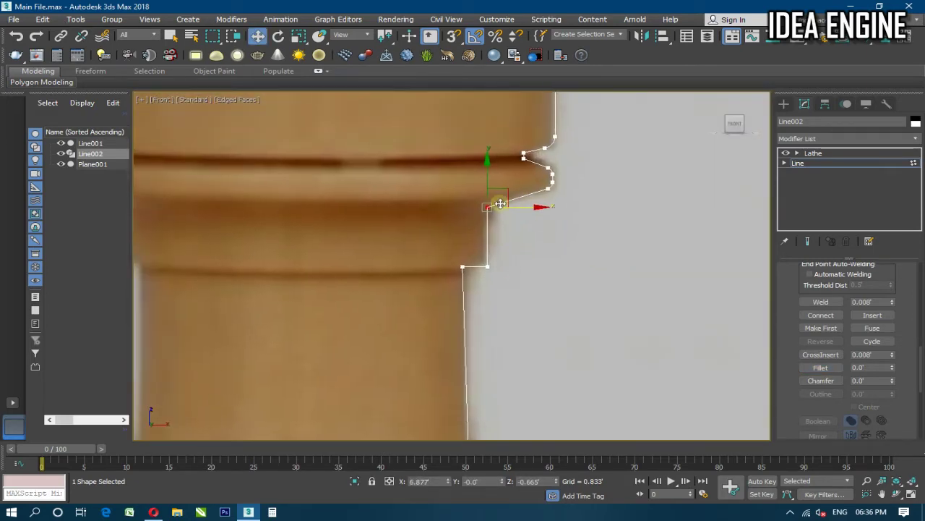
{"action": "scroll", "coordinate": [490, 193], "scroll_direction": "up", "scroll_amount": 2}
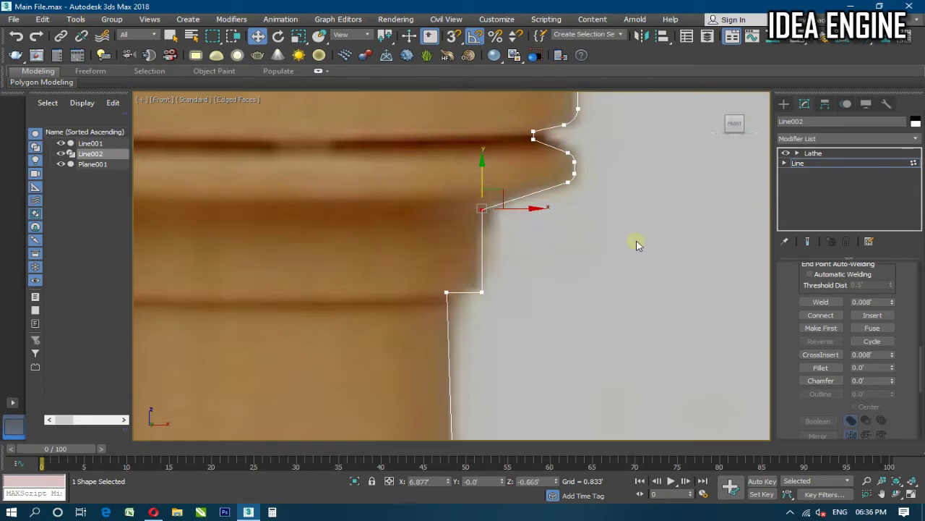
{"action": "left_click", "coordinate": [821, 367]}
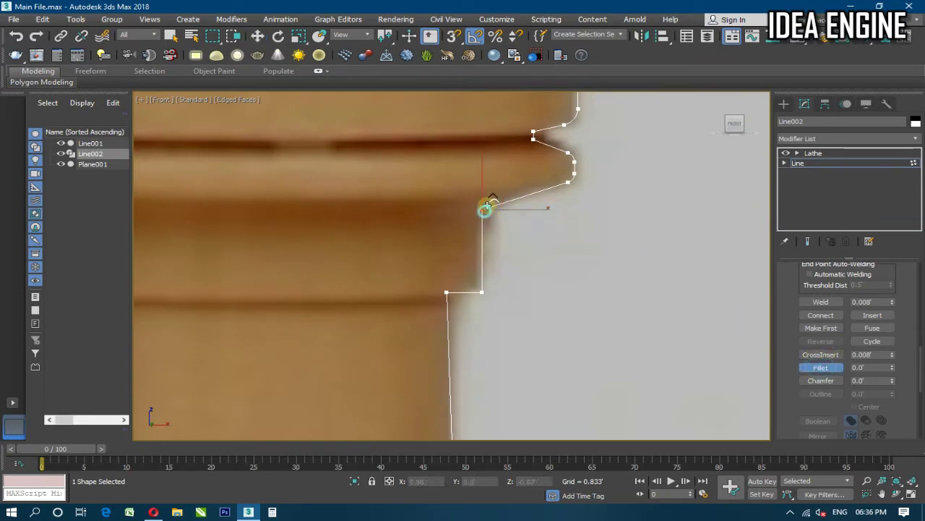
{"action": "left_click_drag", "start_coordinate": [486, 207], "coordinate": [503, 187]}
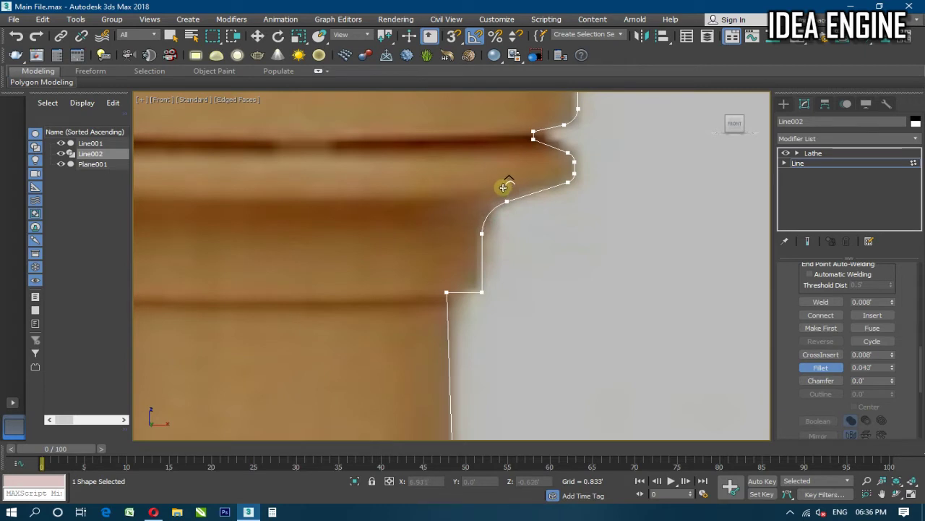
Move the corner vertices under the rook's top onto the reference ledge
{"action": "middle_click_drag", "start_coordinate": [471, 310], "coordinate": [551, 207]}
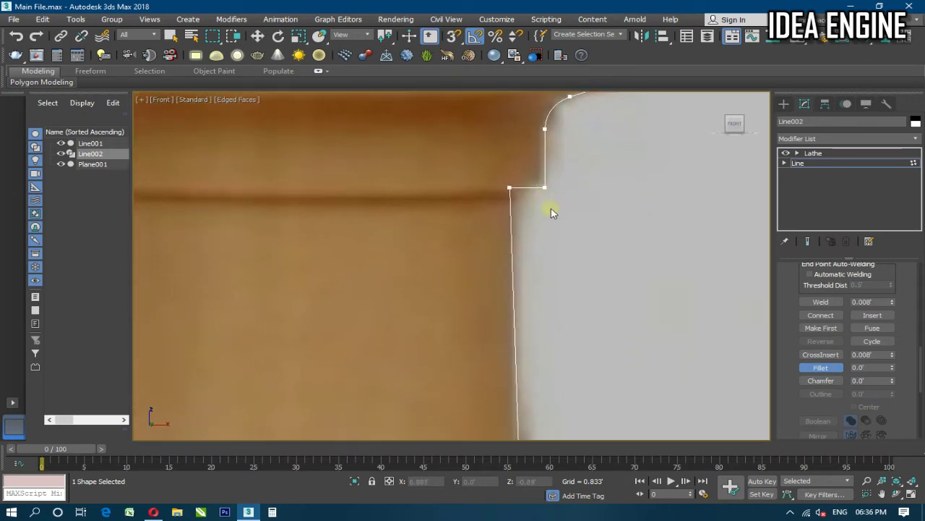
{"action": "key", "text": "w"}
{"action": "left_click", "coordinate": [521, 193]}
{"action": "scroll", "coordinate": [531, 197], "scroll_direction": "up", "scroll_amount": 3}
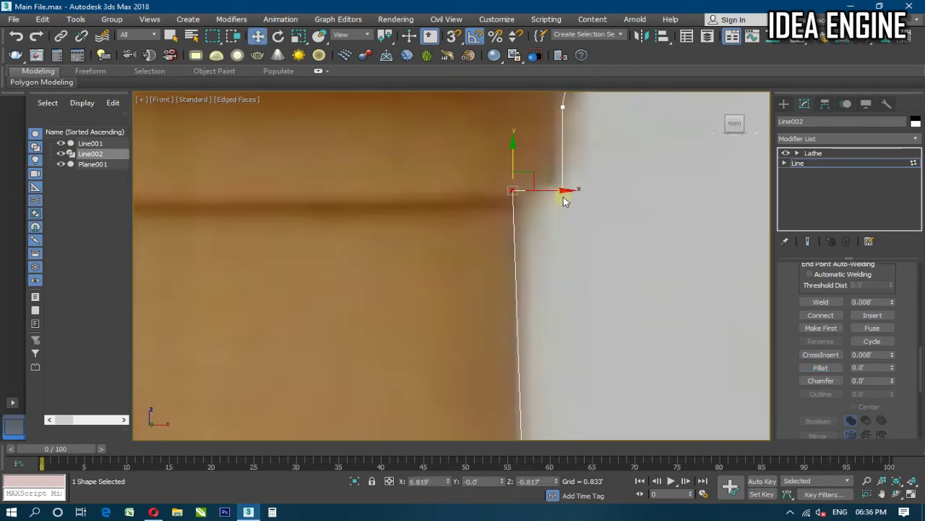
{"action": "left_click_drag", "start_coordinate": [558, 190], "coordinate": [562, 190]}
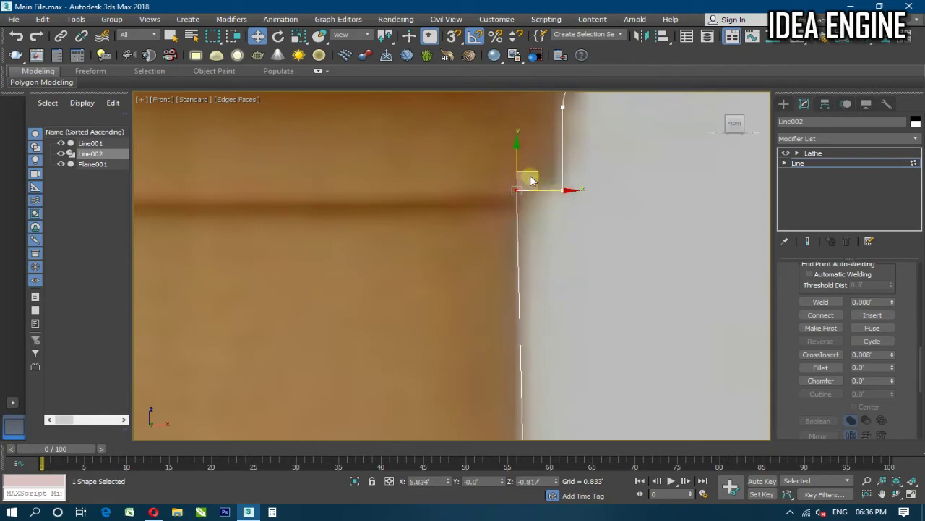
{"action": "left_click", "coordinate": [529, 204]}
{"action": "left_click", "coordinate": [517, 192]}
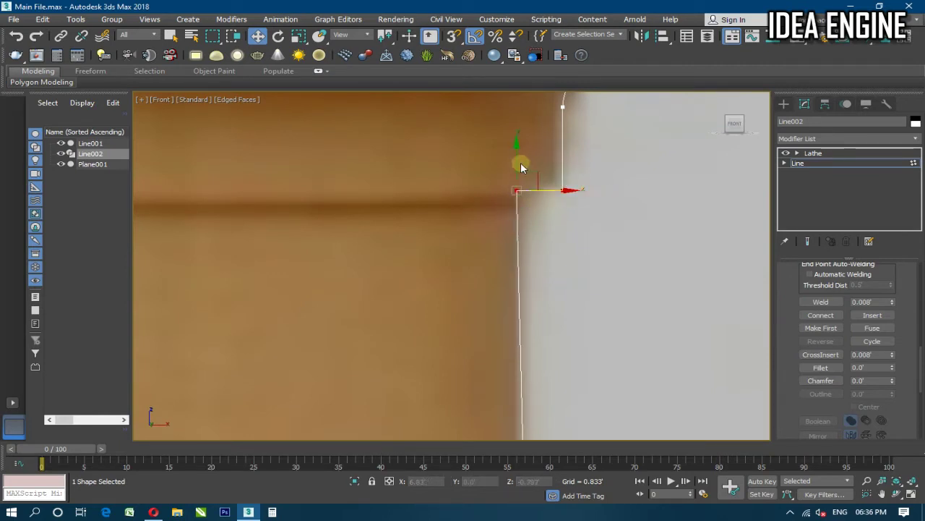
{"action": "left_click_drag", "start_coordinate": [512, 158], "coordinate": [513, 161]}
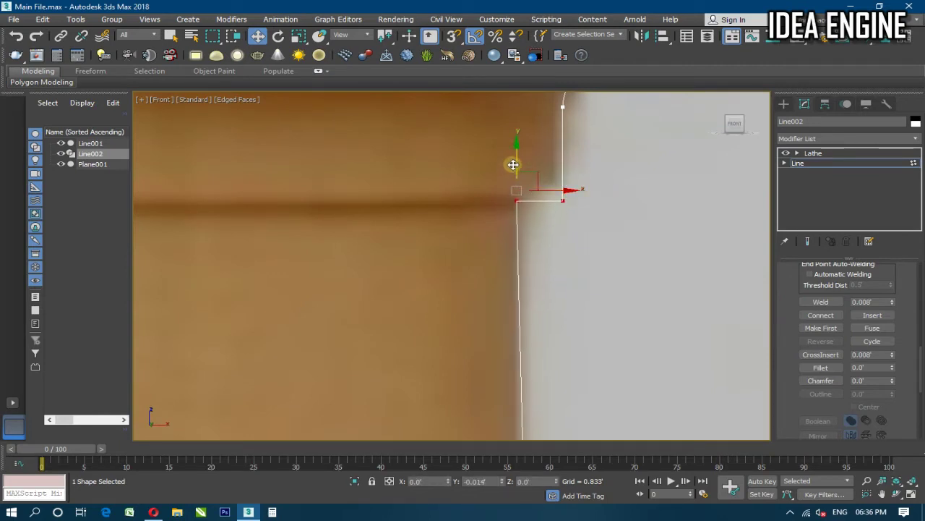
{"action": "scroll", "coordinate": [526, 166], "scroll_direction": "down", "scroll_amount": 2}
Fillet the vertex at the rook's neck into a smooth taper and round a lower profile corner
{"action": "scroll", "coordinate": [527, 166], "scroll_direction": "down", "scroll_amount": 3}
{"action": "left_click", "coordinate": [578, 212]}
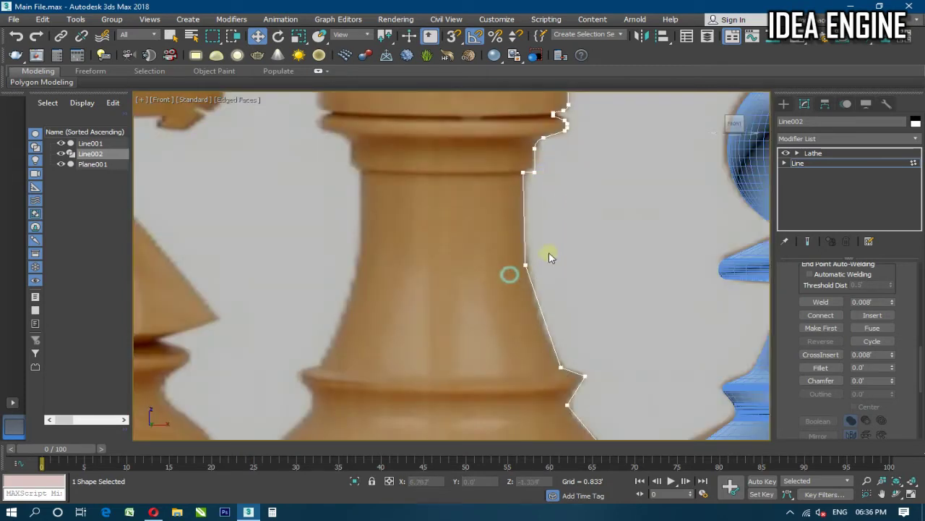
{"action": "left_click_drag", "start_coordinate": [509, 274], "coordinate": [549, 257]}
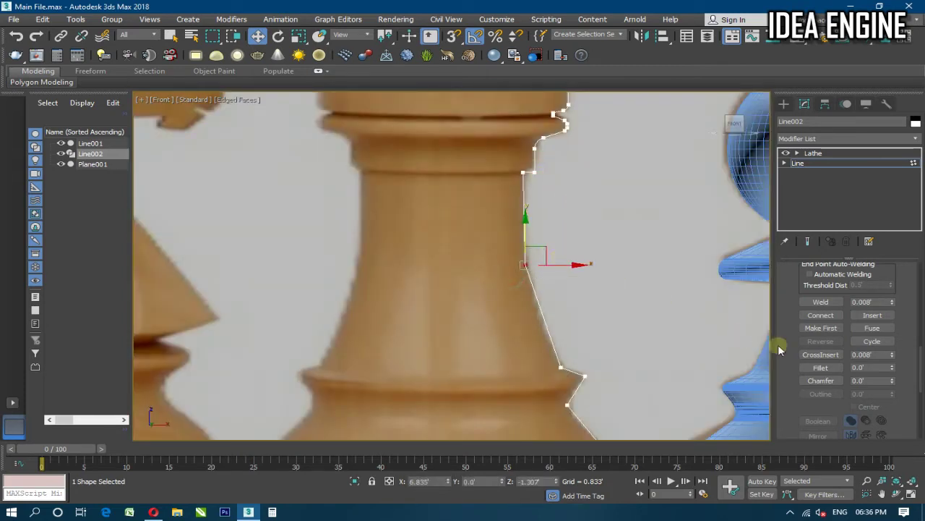
{"action": "left_click", "coordinate": [821, 367]}
{"action": "left_click_drag", "start_coordinate": [525, 265], "coordinate": [550, 217]}
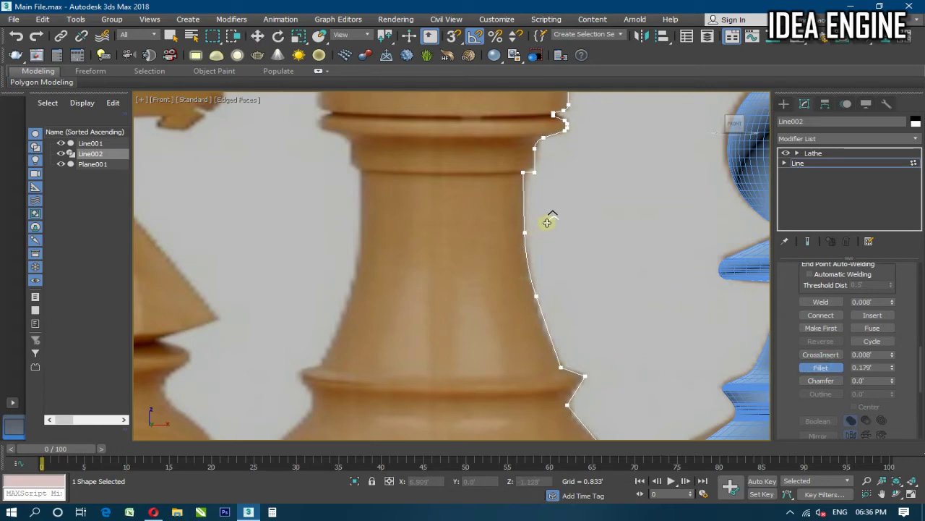
{"action": "scroll", "coordinate": [528, 337], "scroll_direction": "down", "scroll_amount": 3}
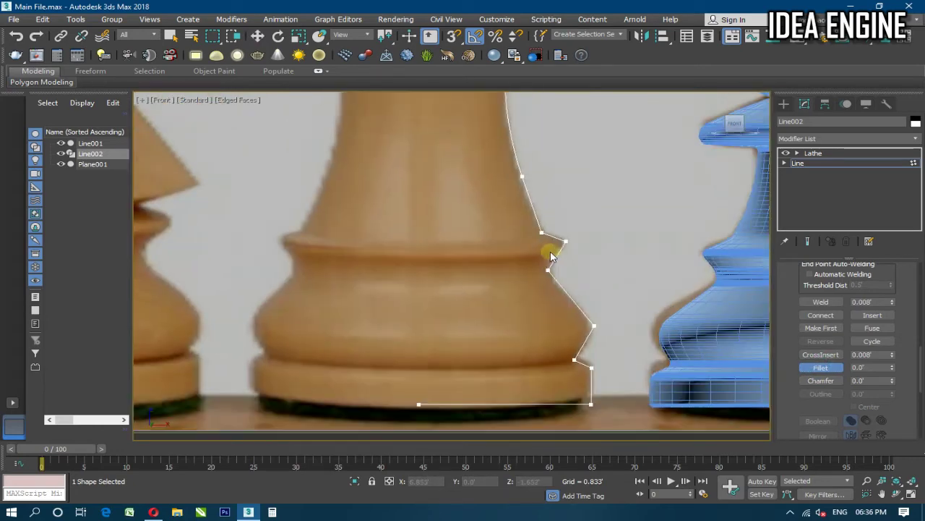
{"action": "scroll", "coordinate": [547, 246], "scroll_direction": "up", "scroll_amount": 4}
{"action": "scroll", "coordinate": [544, 256], "scroll_direction": "up", "scroll_amount": 2}
{"action": "left_click_drag", "start_coordinate": [539, 250], "coordinate": [551, 240]}
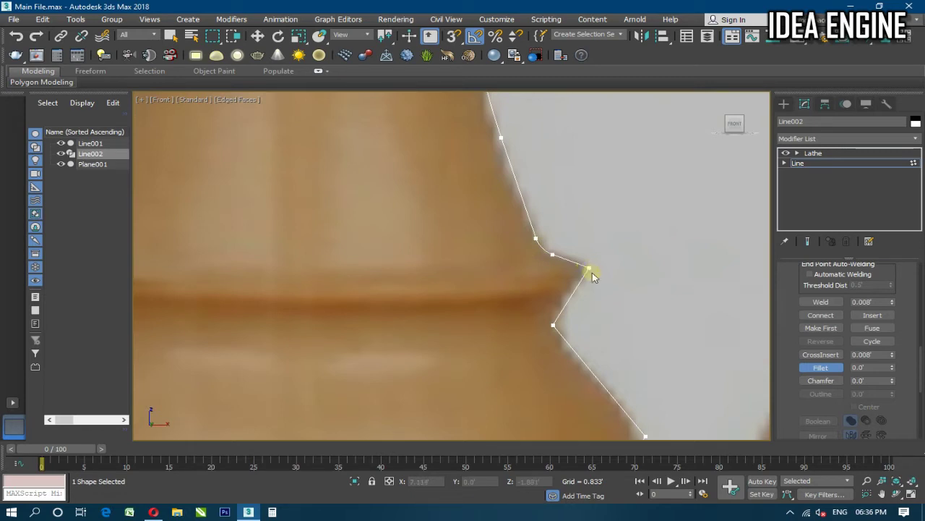
Raise a lower profile vertex, shift it slightly left, and fillet the lower ridge tip
{"action": "key", "text": "w"}
{"action": "left_click", "coordinate": [553, 325]}
{"action": "left_click_drag", "start_coordinate": [552, 302], "coordinate": [553, 289]}
{"action": "left_click_drag", "start_coordinate": [595, 315], "coordinate": [586, 314]}
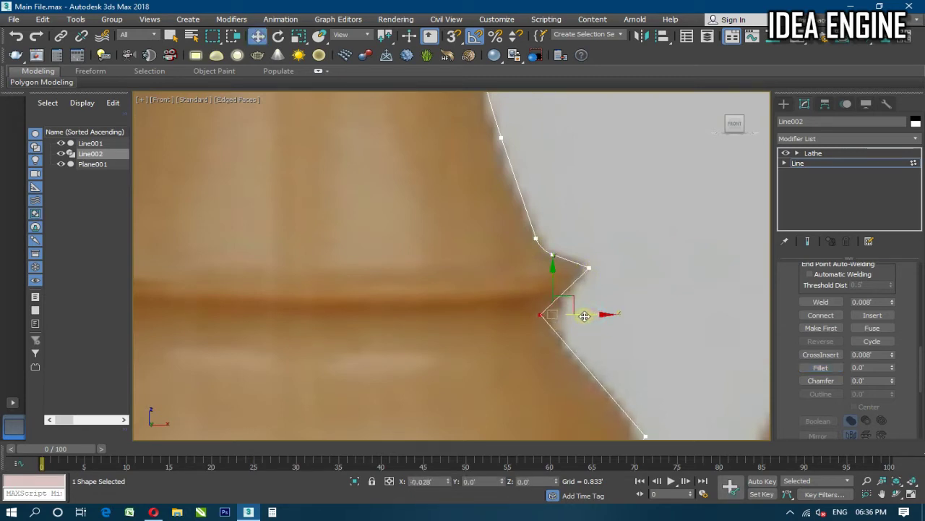
{"action": "left_click", "coordinate": [588, 270]}
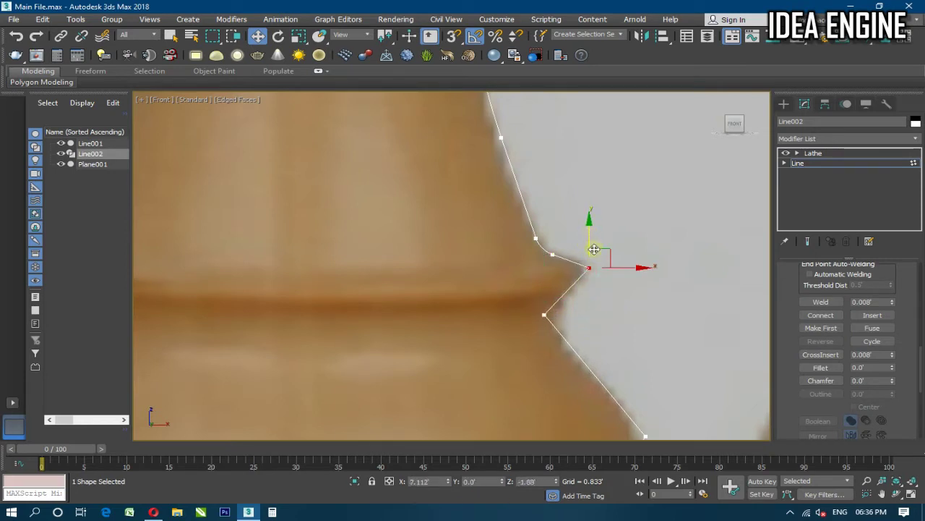
{"action": "left_click", "coordinate": [821, 367]}
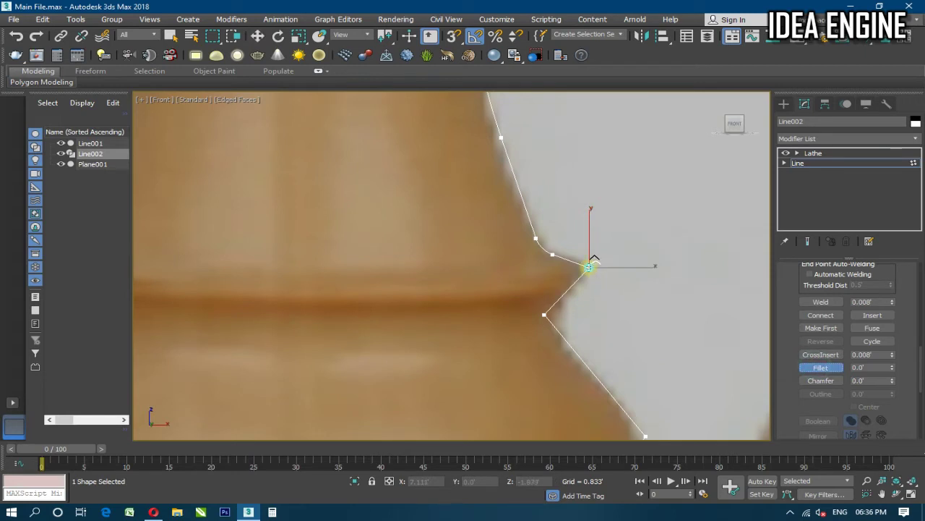
{"action": "left_click_drag", "start_coordinate": [589, 268], "coordinate": [593, 250]}
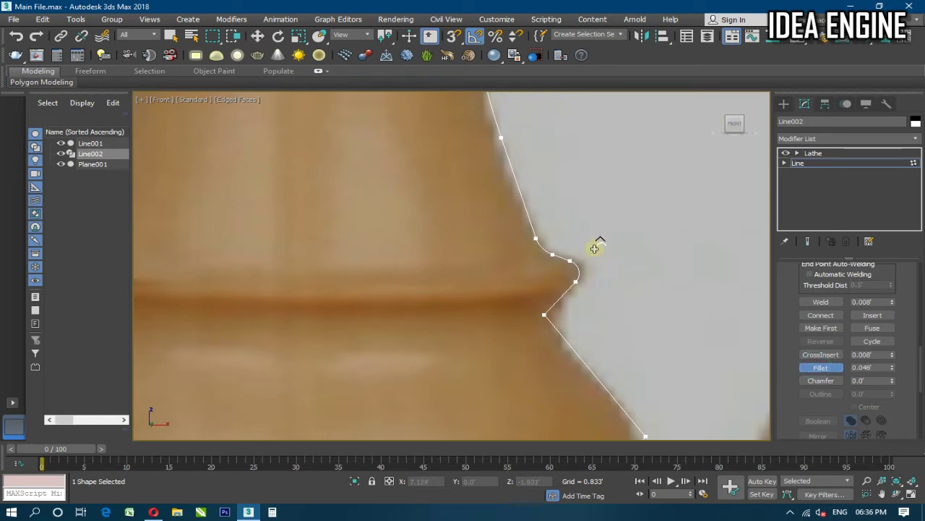
Undo the last two edits and nudge the ridge tip vertex slightly down
{"action": "scroll", "coordinate": [594, 269], "scroll_direction": "down", "scroll_amount": 2}
{"action": "mouse_move", "coordinate": [589, 294]}
{"action": "middle_mouse_down"}
{"action": "mouse_move", "coordinate": [568, 186]}
{"action": "mouse_move", "coordinate": [568, 265]}
{"action": "middle_mouse_up"}
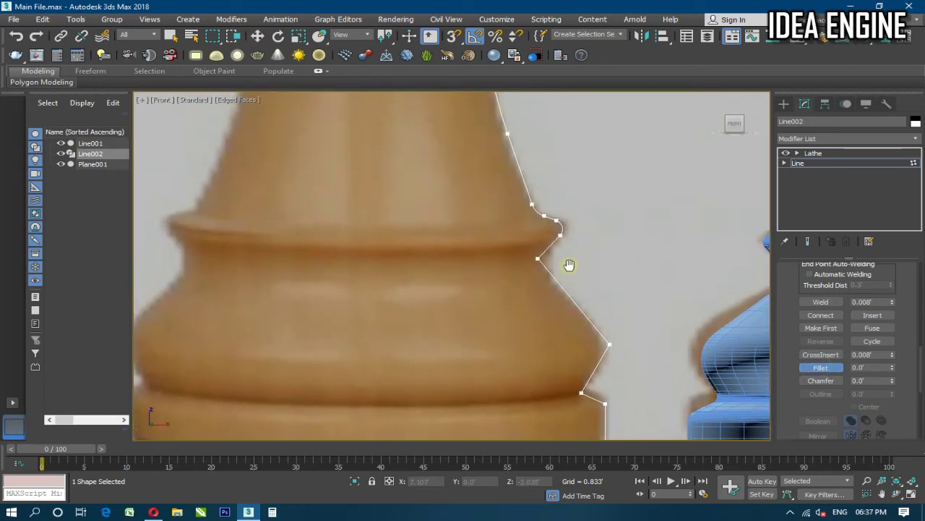
{"action": "key", "text": "ctrl+z"}
{"action": "key", "text": "ctrl+z"}
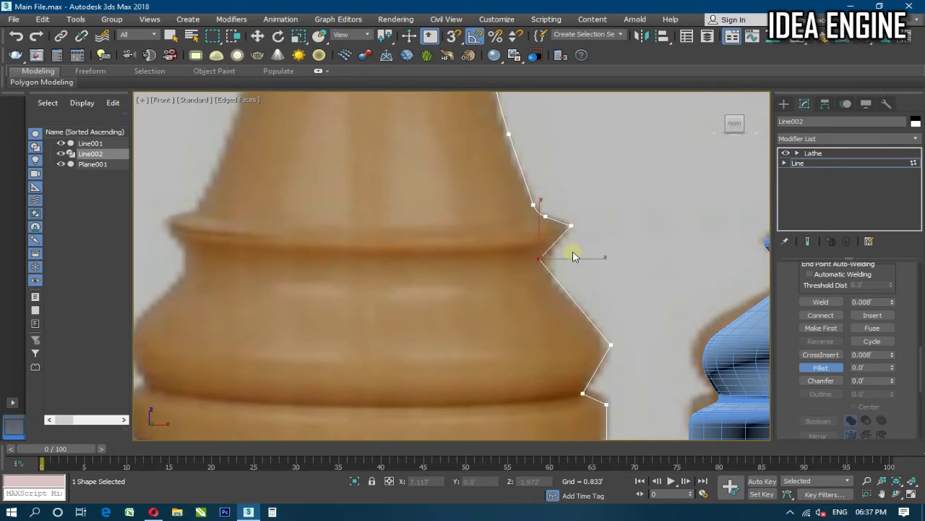
{"action": "key", "text": "ctrl+z"}
{"action": "key", "text": "ctrl+z"}
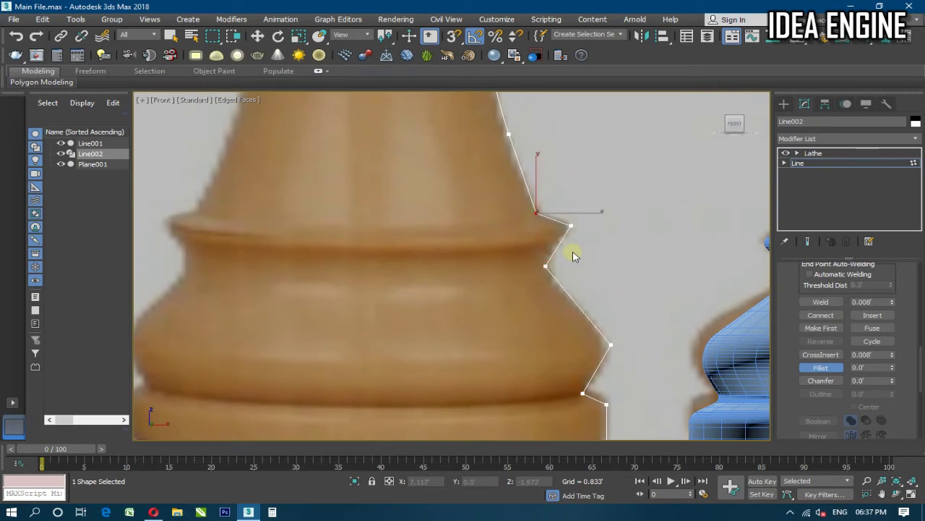
{"action": "left_click", "coordinate": [570, 225]}
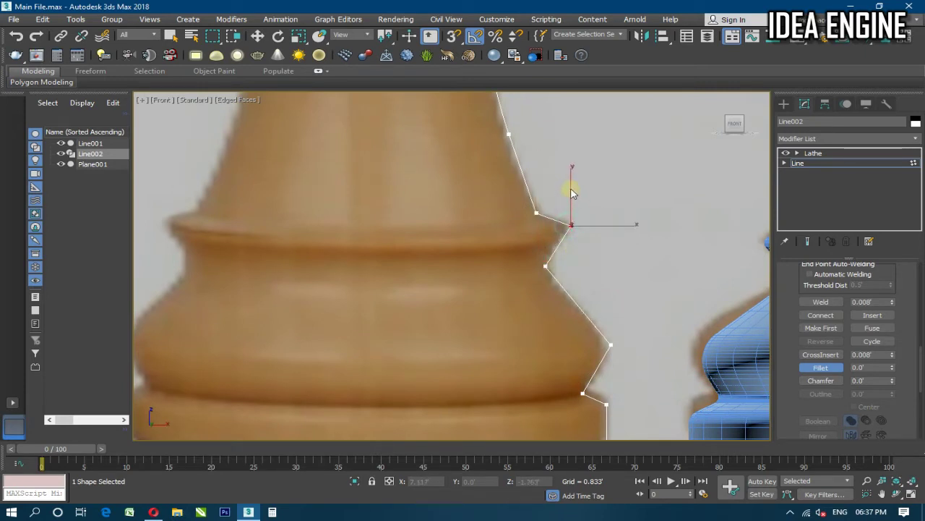
{"action": "key", "text": "w"}
{"action": "left_click_drag", "start_coordinate": [570, 182], "coordinate": [571, 189]}
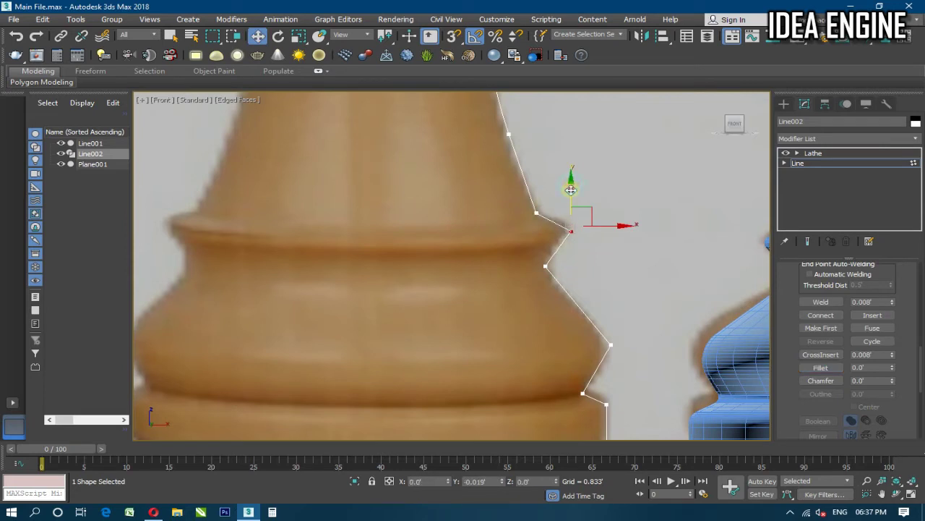
Reposition the notch vertex, then fillet the corner at the ring and the lower notch vertex
{"action": "left_click", "coordinate": [536, 212]}
{"action": "left_click_drag", "start_coordinate": [547, 266], "coordinate": [546, 258]}
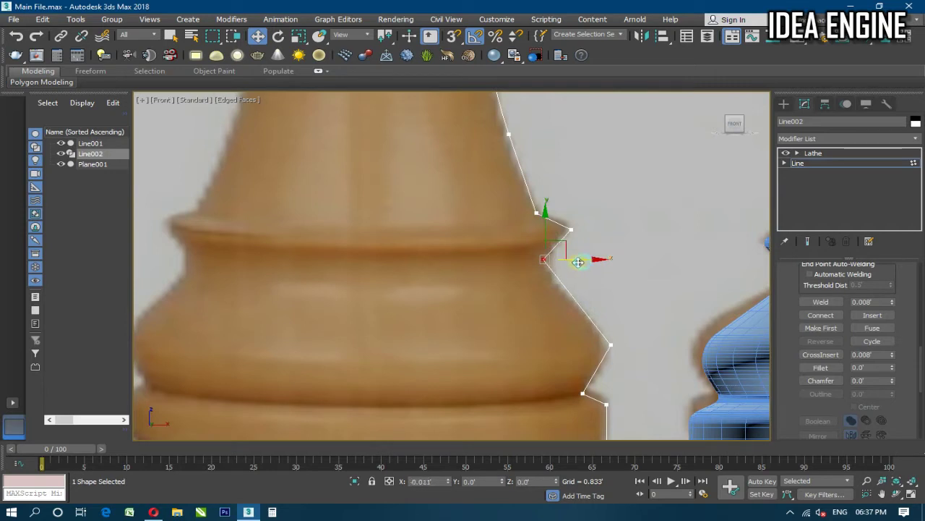
{"action": "left_click_drag", "start_coordinate": [586, 263], "coordinate": [581, 263]}
{"action": "left_click", "coordinate": [828, 369]}
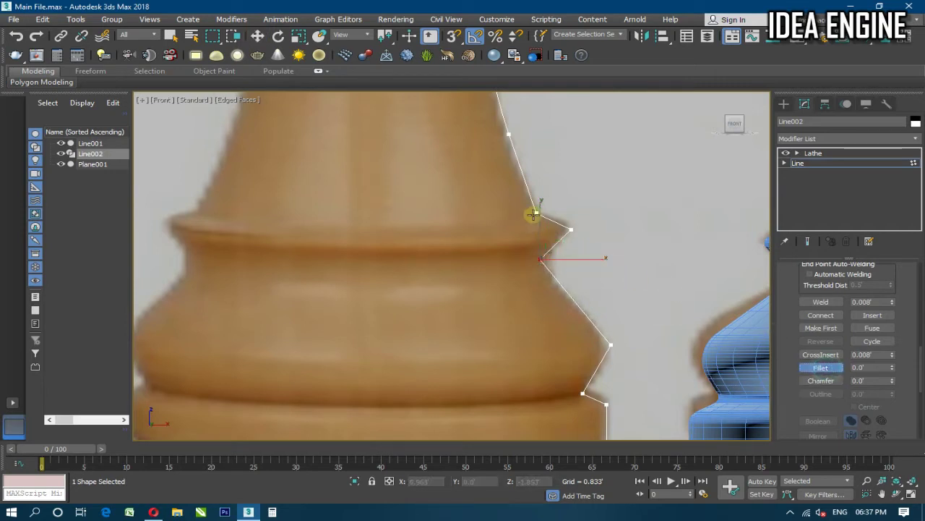
{"action": "left_click_drag", "start_coordinate": [535, 210], "coordinate": [575, 213]}
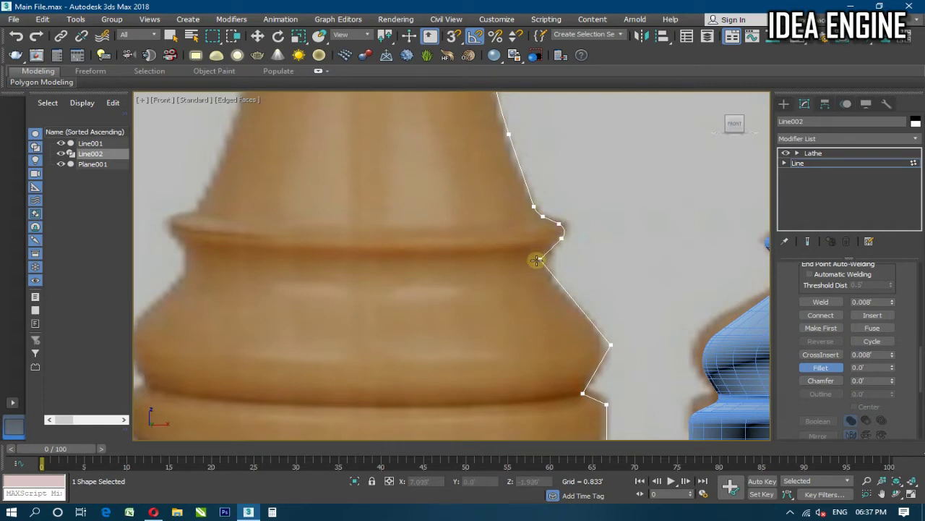
{"action": "left_click_drag", "start_coordinate": [541, 260], "coordinate": [545, 247]}
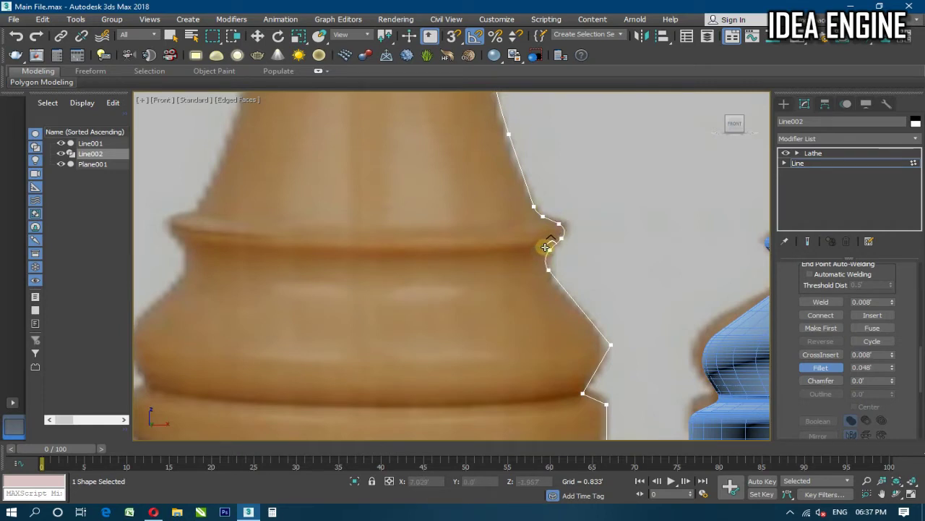
{"action": "middle_click_drag", "start_coordinate": [568, 326], "coordinate": [598, 263]}
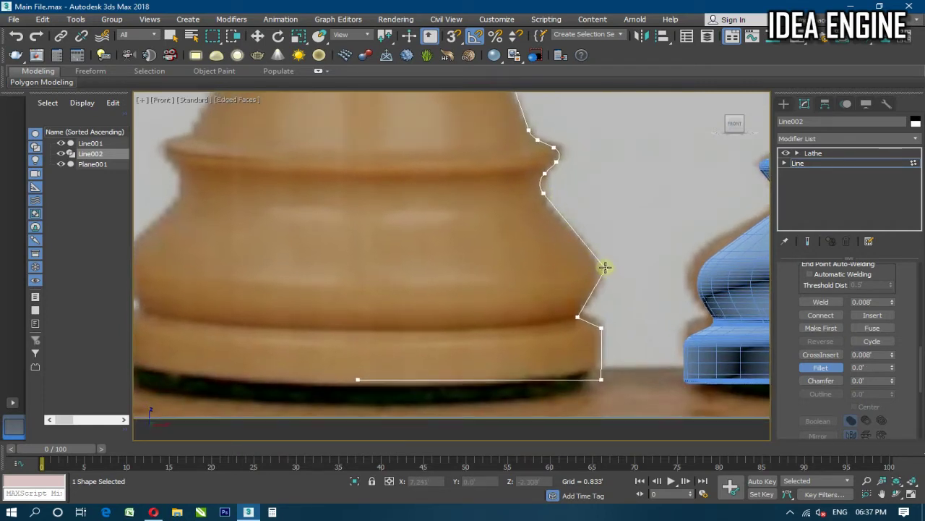
Move the lower bulge vertex slightly left and reshape the curve just below the ring
{"action": "key", "text": "w"}
{"action": "left_click", "coordinate": [605, 269]}
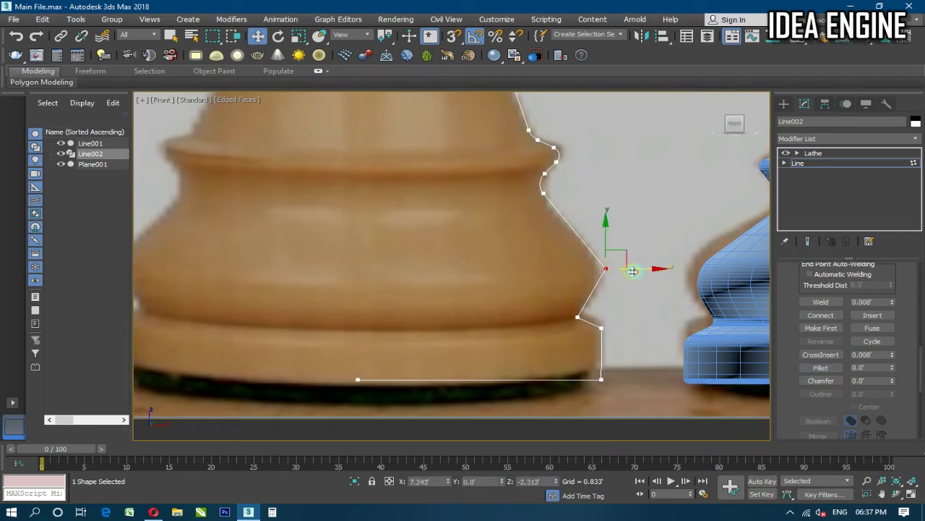
{"action": "left_click_drag", "start_coordinate": [632, 271], "coordinate": [624, 271]}
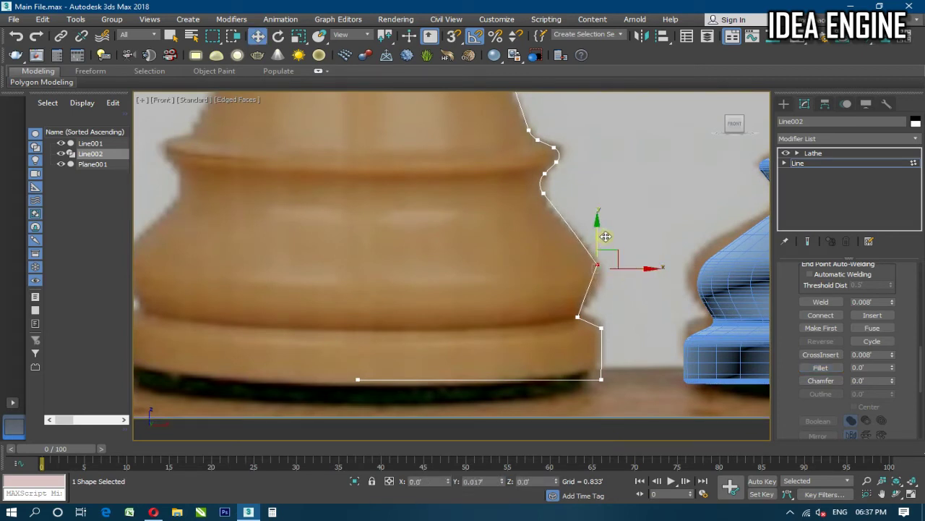
{"action": "left_click_drag", "start_coordinate": [606, 236], "coordinate": [605, 233]}
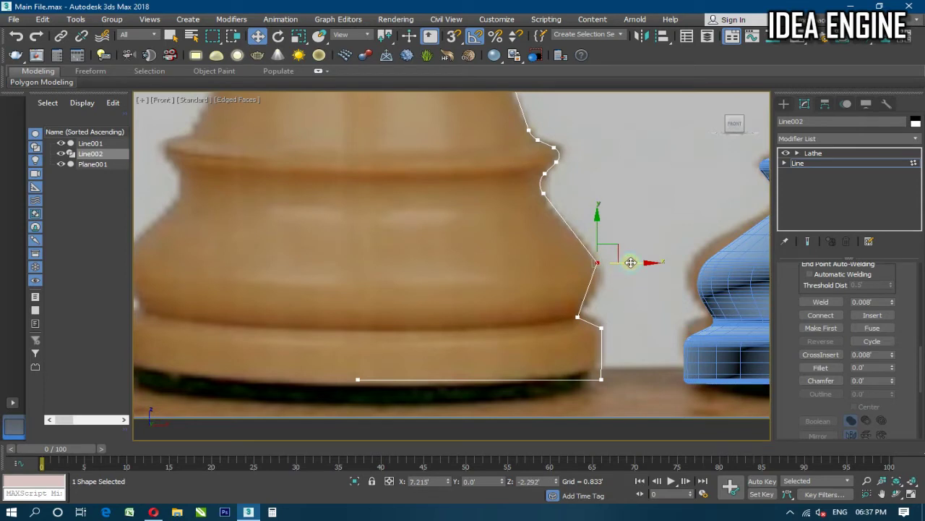
{"action": "left_click", "coordinate": [543, 192]}
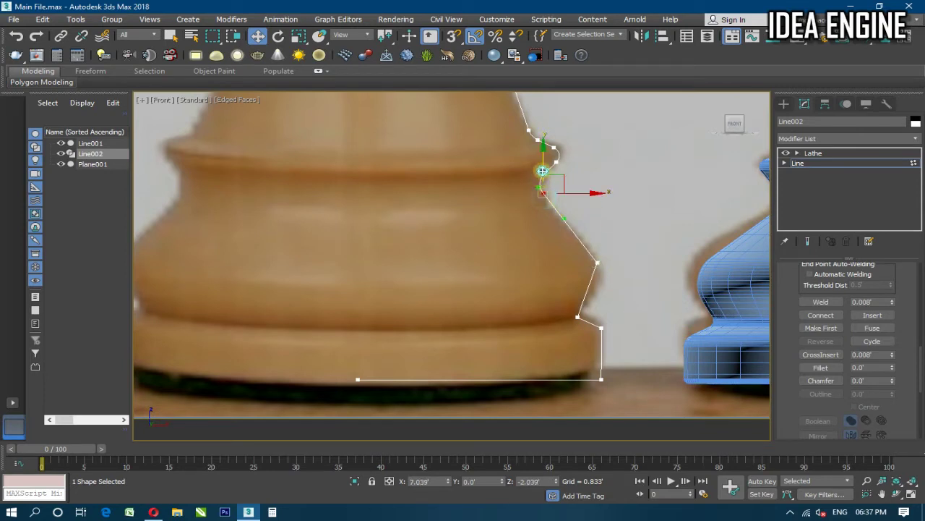
{"action": "left_click_drag", "start_coordinate": [542, 171], "coordinate": [545, 176]}
{"action": "left_click", "coordinate": [596, 214]}
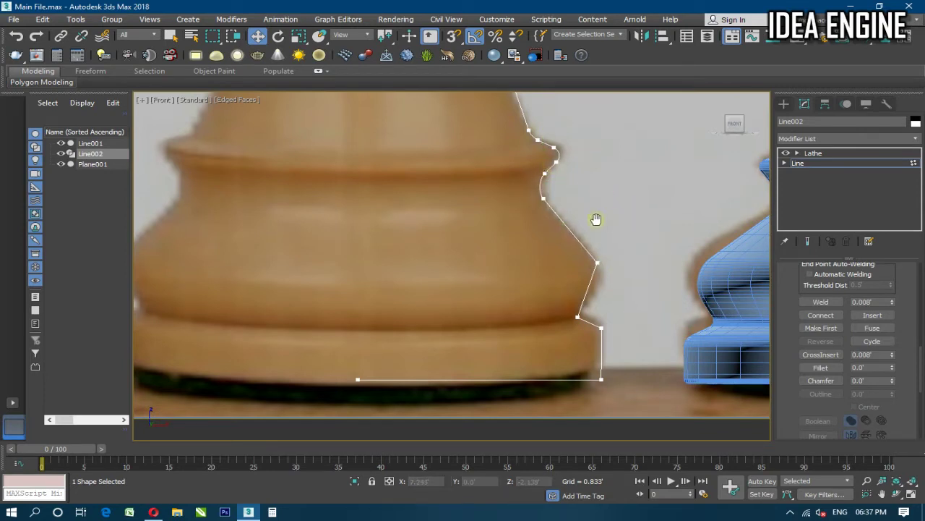
{"action": "middle_click_drag", "start_coordinate": [596, 214], "coordinate": [584, 214]}
Push the lower bulge vertex outward and fine-tune its position to match the reference
{"action": "left_click", "coordinate": [588, 264]}
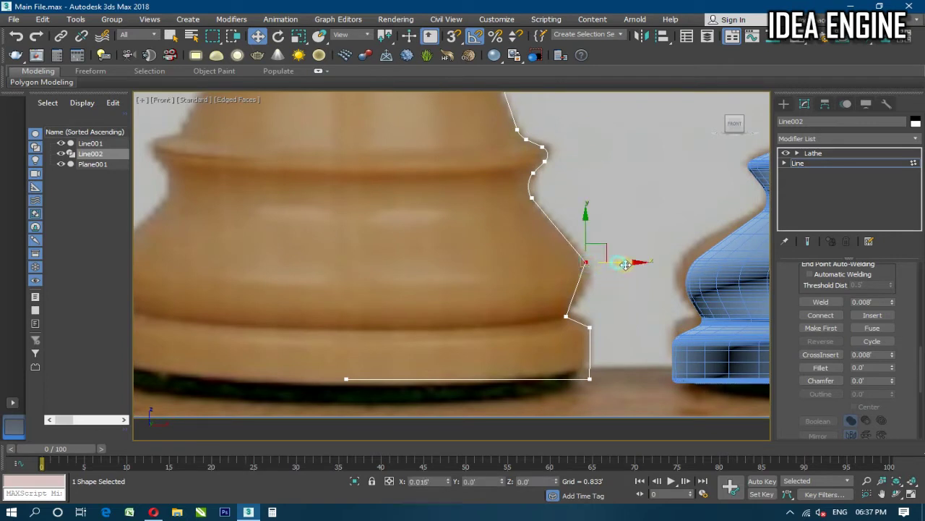
{"action": "left_click_drag", "start_coordinate": [625, 264], "coordinate": [633, 264]}
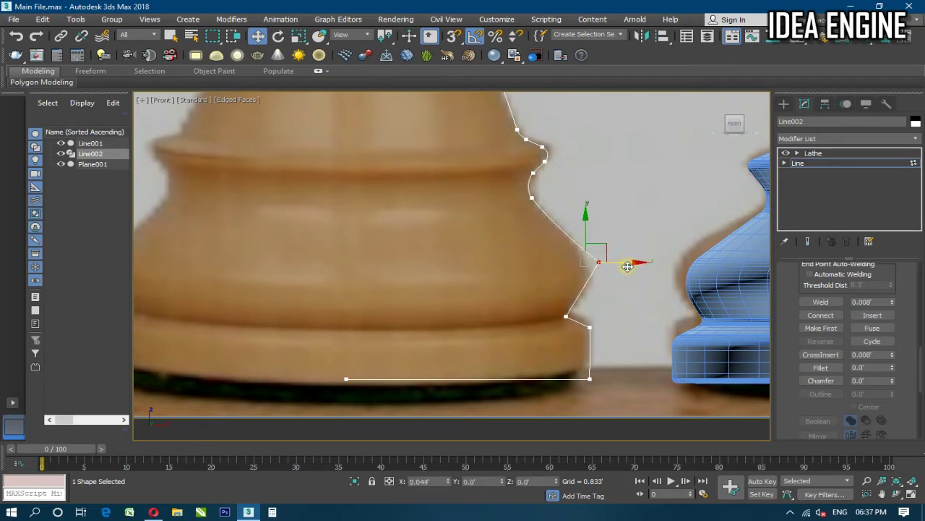
{"action": "left_click", "coordinate": [590, 221]}
{"action": "left_click", "coordinate": [594, 265]}
{"action": "left_click_drag", "start_coordinate": [613, 263], "coordinate": [620, 262]}
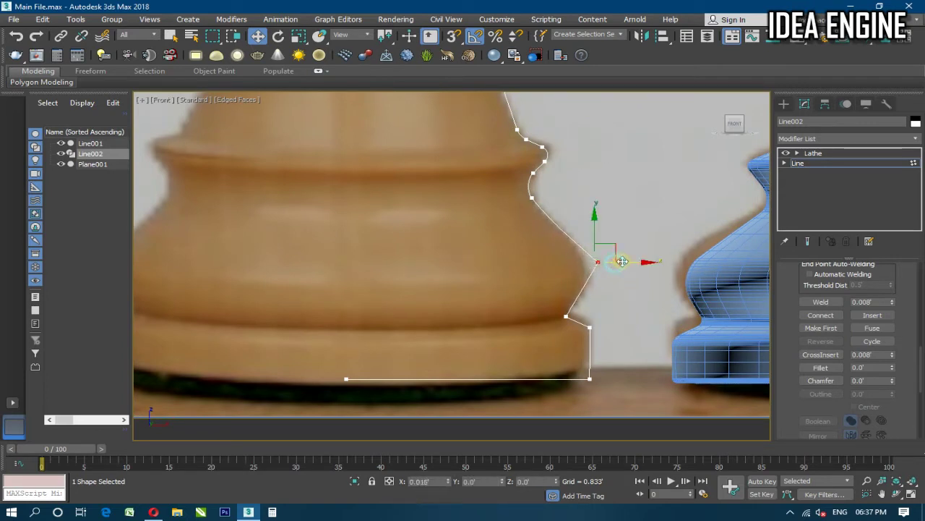
{"action": "mouse_move", "coordinate": [601, 226]}
{"action": "left_mouse_down"}
{"action": "mouse_move", "coordinate": [611, 266]}
{"action": "mouse_move", "coordinate": [643, 270]}
{"action": "mouse_move", "coordinate": [609, 251]}
{"action": "left_mouse_up"}
{"action": "left_click", "coordinate": [821, 367]}
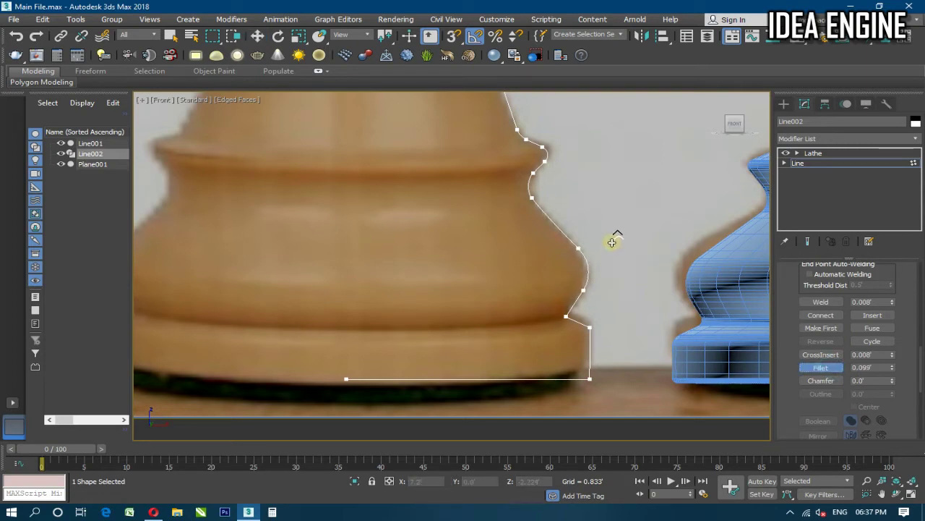
{"action": "key", "text": "w"}
Adjust the lower corner vertex and fillet the corner above the base into a curve
{"action": "left_click", "coordinate": [562, 314]}
{"action": "left_click_drag", "start_coordinate": [562, 292], "coordinate": [588, 299]}
{"action": "left_click", "coordinate": [589, 327]}
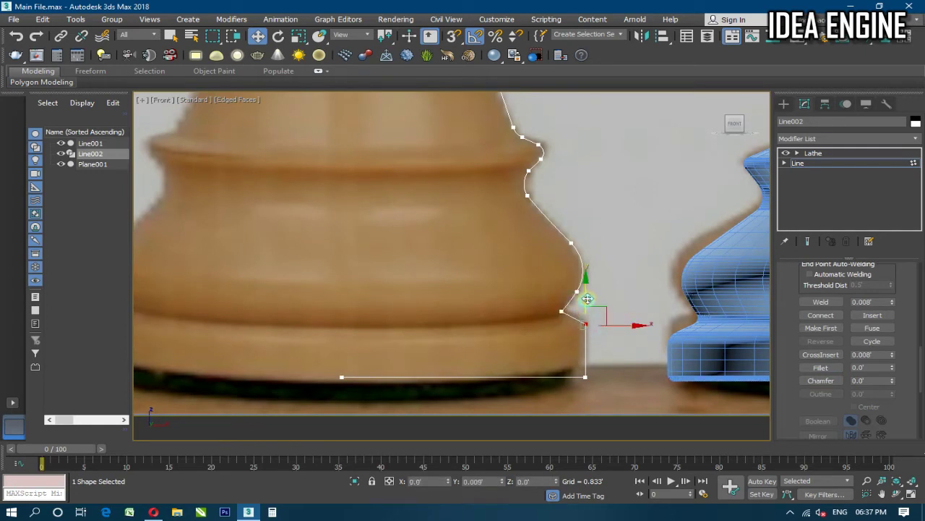
{"action": "left_click", "coordinate": [821, 367]}
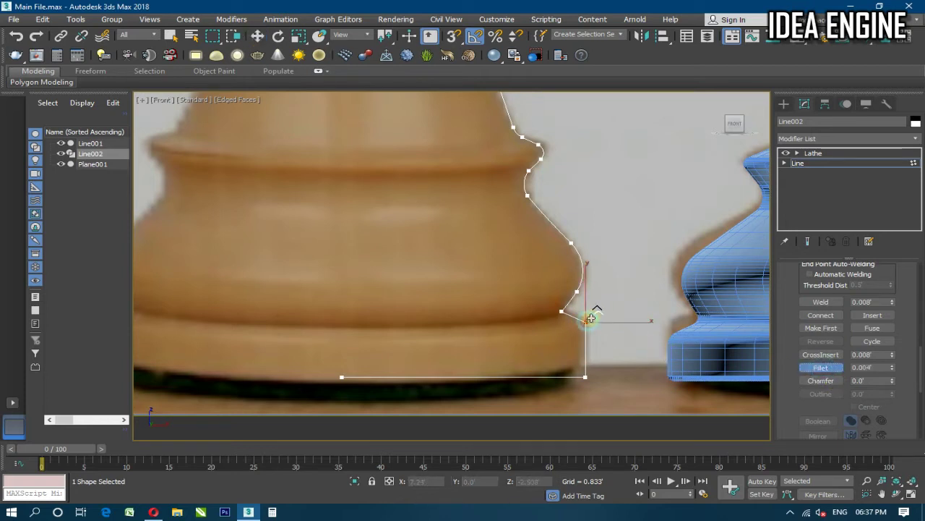
{"action": "left_click_drag", "start_coordinate": [591, 318], "coordinate": [596, 310]}
{"action": "middle_click_drag", "start_coordinate": [583, 350], "coordinate": [628, 286]}
{"action": "key", "text": "w"}
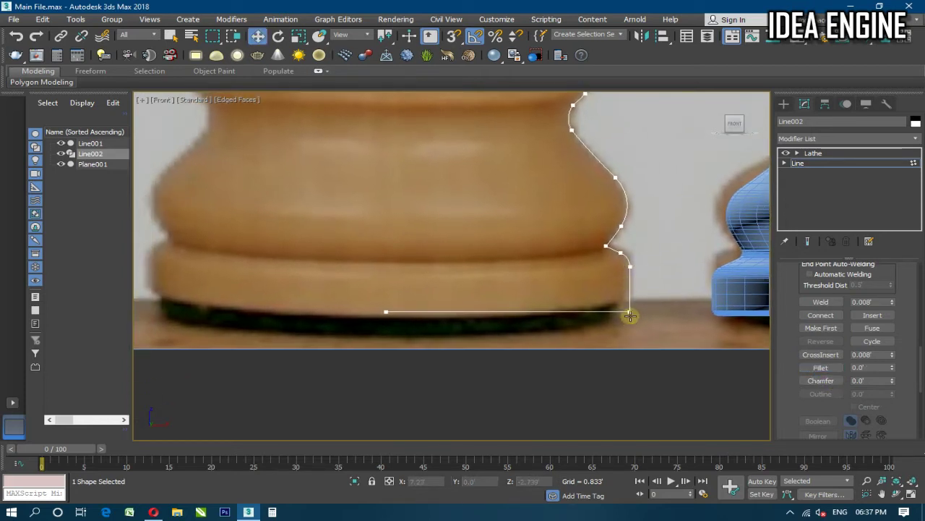
Raise the base line's left endpoint to the piece's bottom edge and nudge the vertex above the base corner
{"action": "left_click", "coordinate": [386, 311]}
{"action": "left_click_drag", "start_coordinate": [386, 280], "coordinate": [386, 272]}
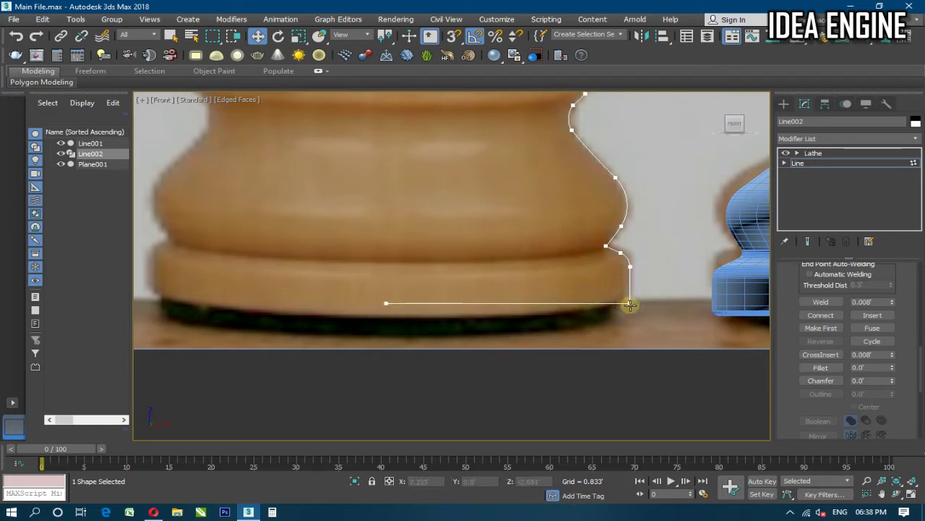
{"action": "left_click", "coordinate": [620, 253]}
{"action": "scroll", "coordinate": [626, 264], "scroll_direction": "up", "scroll_amount": 2}
{"action": "scroll", "coordinate": [630, 264], "scroll_direction": "up", "scroll_amount": 2}
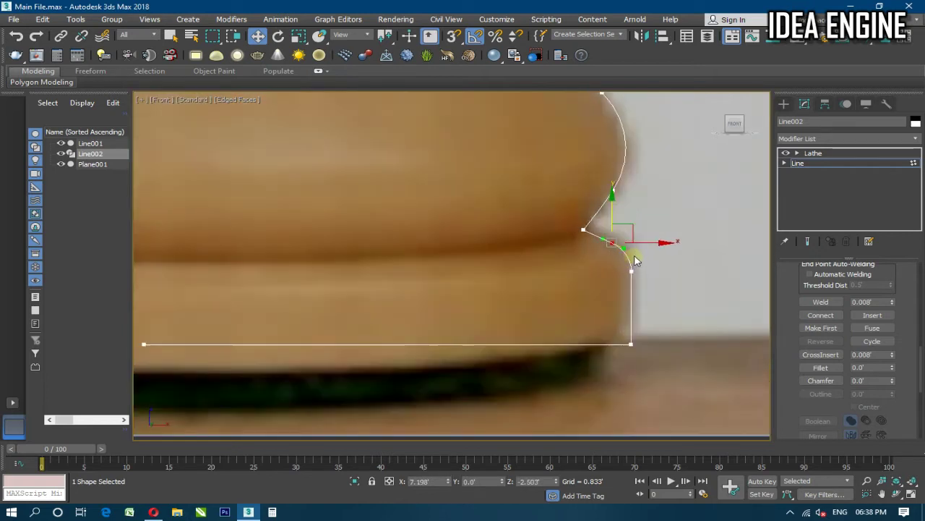
{"action": "left_click_drag", "start_coordinate": [626, 249], "coordinate": [606, 263]}
{"action": "scroll", "coordinate": [636, 264], "scroll_direction": "down", "scroll_amount": 2}
{"action": "scroll", "coordinate": [636, 264], "scroll_direction": "down", "scroll_amount": 2}
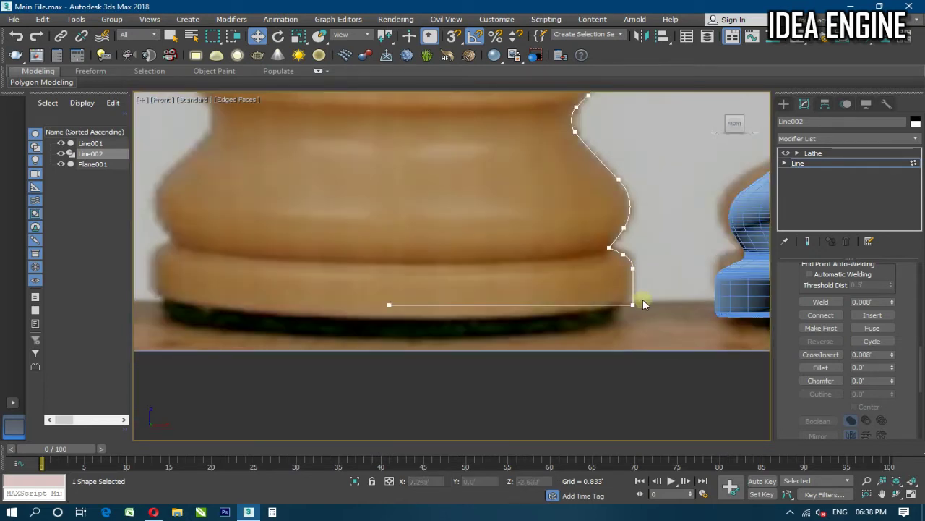
Fillet the bottom-right corner of the rook's base
{"action": "left_click", "coordinate": [821, 367]}
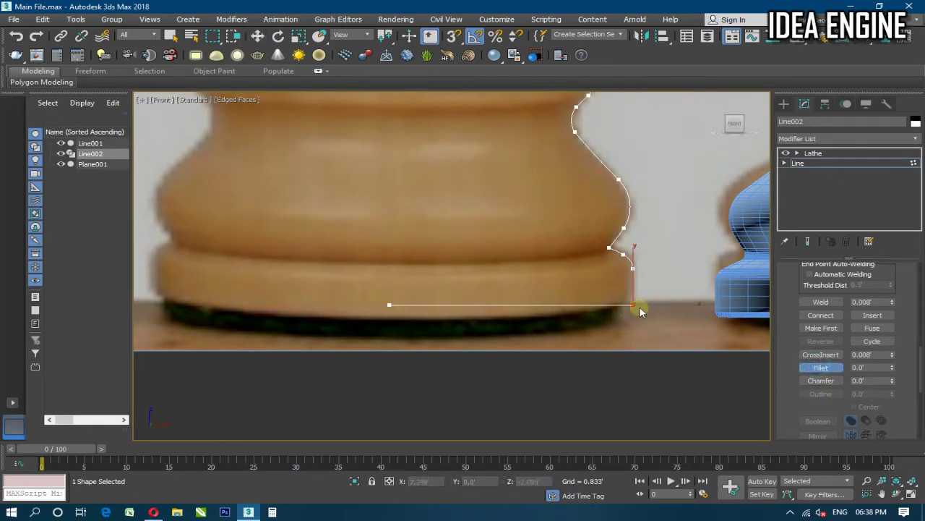
{"action": "left_click_drag", "start_coordinate": [634, 303], "coordinate": [640, 292]}
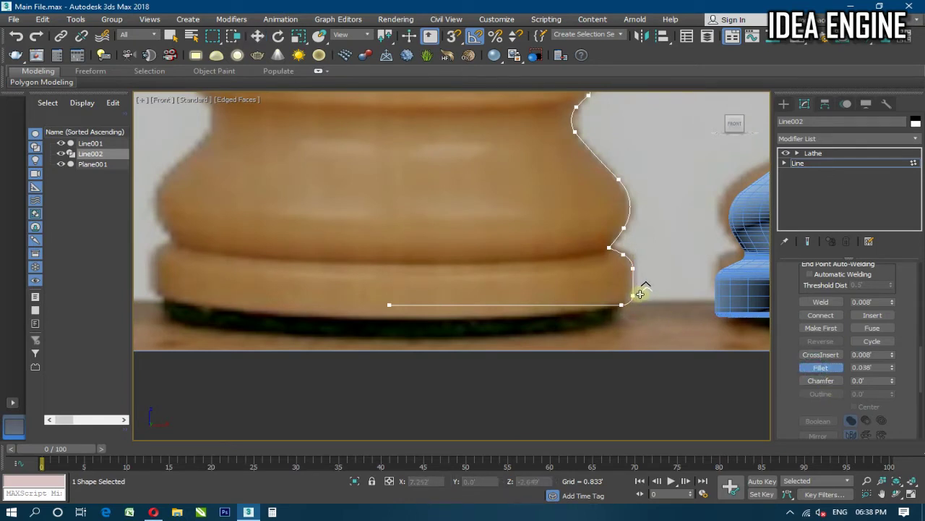
{"action": "right_click", "coordinate": [640, 294]}
{"action": "scroll", "coordinate": [607, 304], "scroll_direction": "down", "scroll_amount": 2}
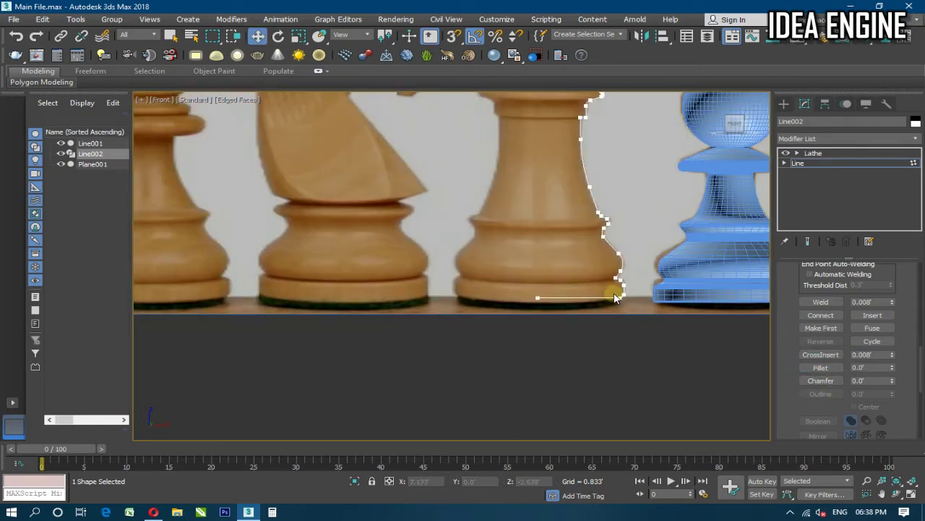
Return to the Lathe modifier to display the rook mesh built from the refined profile
{"action": "left_click", "coordinate": [812, 153]}
{"action": "middle_click_drag", "start_coordinate": [542, 284], "coordinate": [539, 351]}
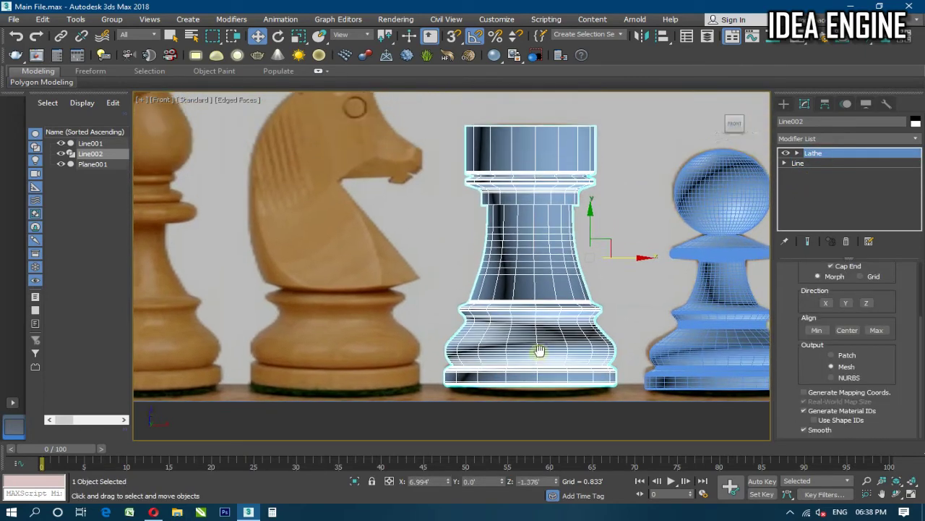
{"action": "scroll", "coordinate": [539, 350], "scroll_direction": "down", "scroll_amount": 3}
{"action": "scroll", "coordinate": [538, 318], "scroll_direction": "up", "scroll_amount": 4}
{"action": "scroll", "coordinate": [542, 311], "scroll_direction": "up", "scroll_amount": 1}
{"action": "scroll", "coordinate": [540, 253], "scroll_direction": "up", "scroll_amount": 2}
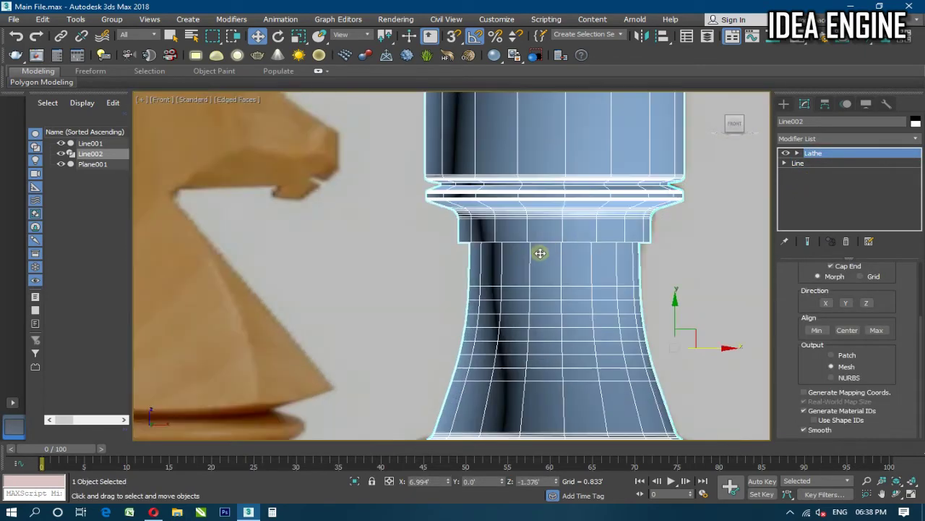
{"action": "scroll", "coordinate": [540, 253], "scroll_direction": "down", "scroll_amount": 1}
{"action": "scroll", "coordinate": [579, 206], "scroll_direction": "down", "scroll_amount": 2}
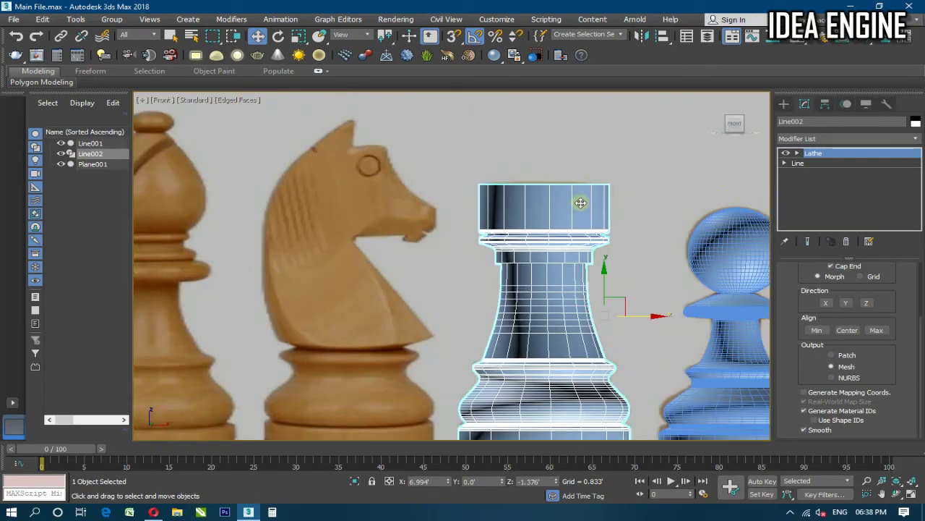
Frame the rook beside the reference pieces in the Perspective viewport and open the modifier stack menu
{"action": "left_click", "coordinate": [715, 99]}
{"action": "middle_click_drag", "start_coordinate": [538, 255], "coordinate": [477, 260], "text": "alt"}
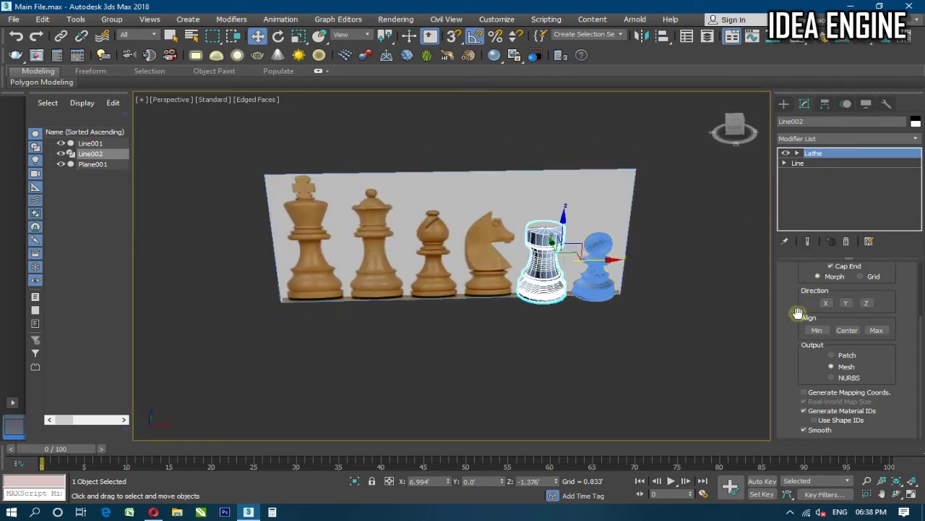
{"action": "scroll", "coordinate": [800, 311], "scroll_direction": "up", "scroll_amount": 3}
{"action": "mouse_move", "coordinate": [654, 302]}
{"action": "middle_mouse_down"}
{"action": "mouse_move", "coordinate": [611, 337]}
{"action": "mouse_move", "coordinate": [624, 356]}
{"action": "mouse_move", "coordinate": [587, 289]}
{"action": "mouse_move", "coordinate": [505, 262]}
{"action": "middle_mouse_up"}
{"action": "scroll", "coordinate": [611, 337], "scroll_direction": "up", "scroll_amount": 5}
{"action": "scroll", "coordinate": [605, 281], "scroll_direction": "down", "scroll_amount": 5}
{"action": "scroll", "coordinate": [506, 262], "scroll_direction": "up", "scroll_amount": 2}
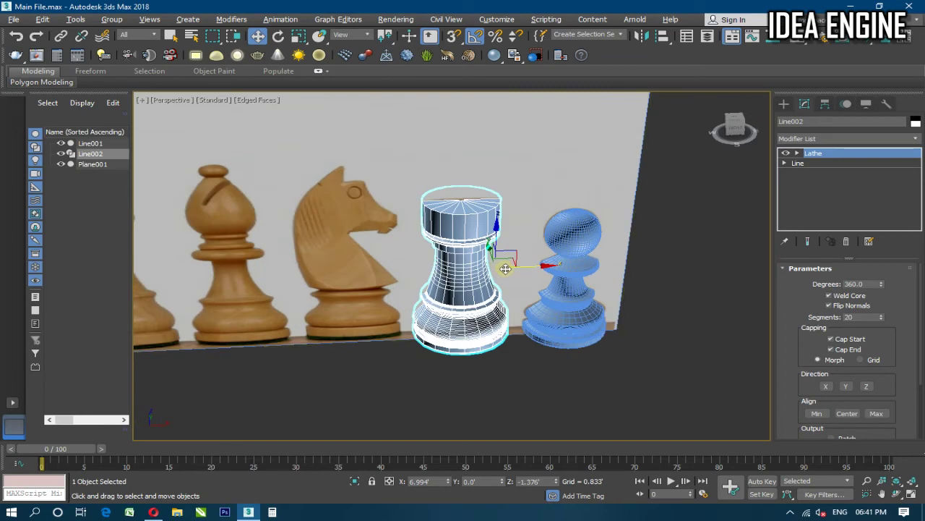
{"action": "right_click", "coordinate": [846, 200]}
Collapse the rook's modifier stack into an Editable Mesh
{"action": "left_click", "coordinate": [800, 310]}
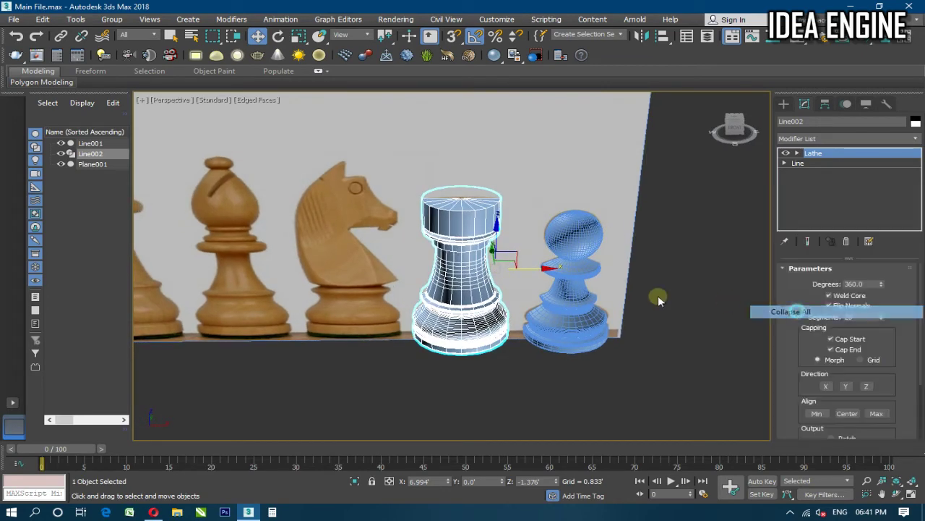
{"action": "left_click", "coordinate": [542, 292]}
{"action": "middle_click_drag", "start_coordinate": [454, 244], "coordinate": [499, 231], "text": "alt"}
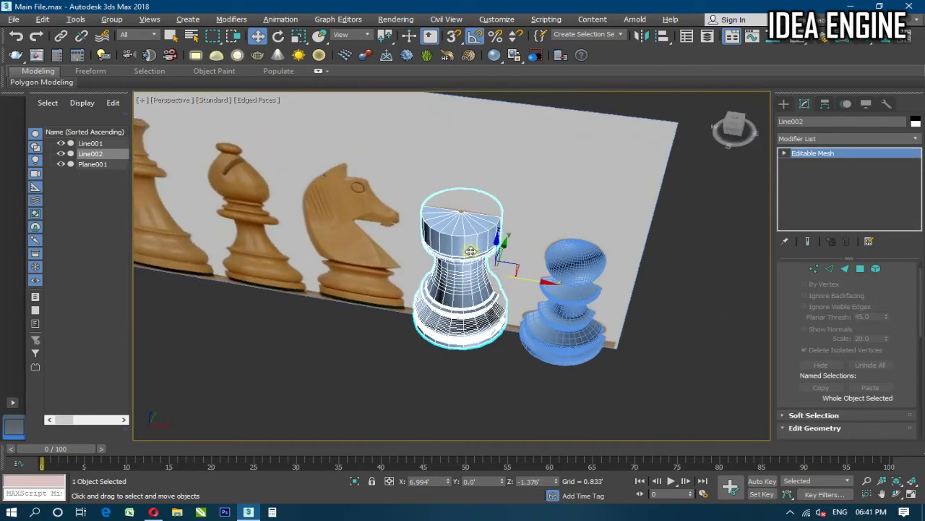
Select wedge-shaped faces on the rook's top in Face sub-object mode
{"action": "left_click", "coordinate": [859, 269]}
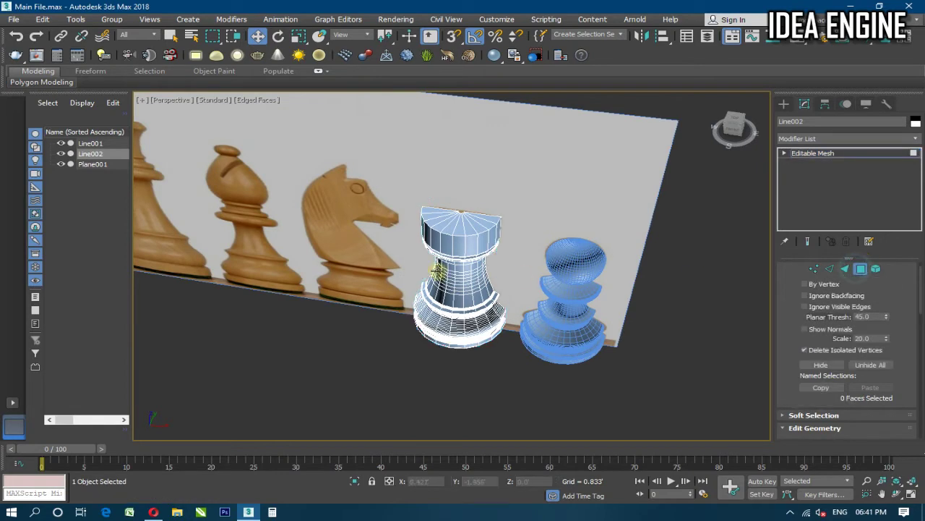
{"action": "middle_click_drag", "start_coordinate": [463, 261], "coordinate": [457, 224], "text": "alt"}
{"action": "scroll", "coordinate": [457, 219], "scroll_direction": "up", "scroll_amount": 3}
{"action": "scroll", "coordinate": [457, 219], "scroll_direction": "up", "scroll_amount": 2}
{"action": "left_click", "coordinate": [458, 219]}
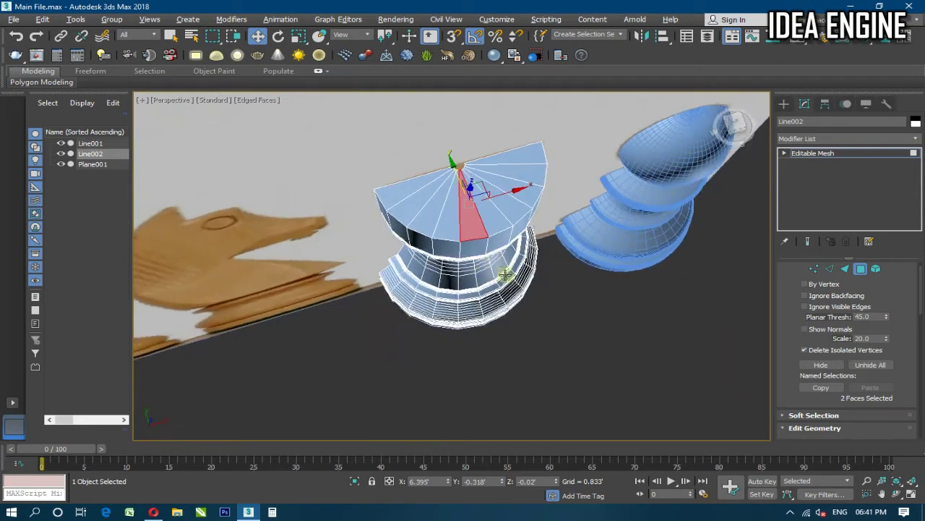
{"action": "middle_click_drag", "start_coordinate": [483, 232], "coordinate": [464, 237], "text": "alt"}
{"action": "left_click", "coordinate": [463, 235], "text": "ctrl"}
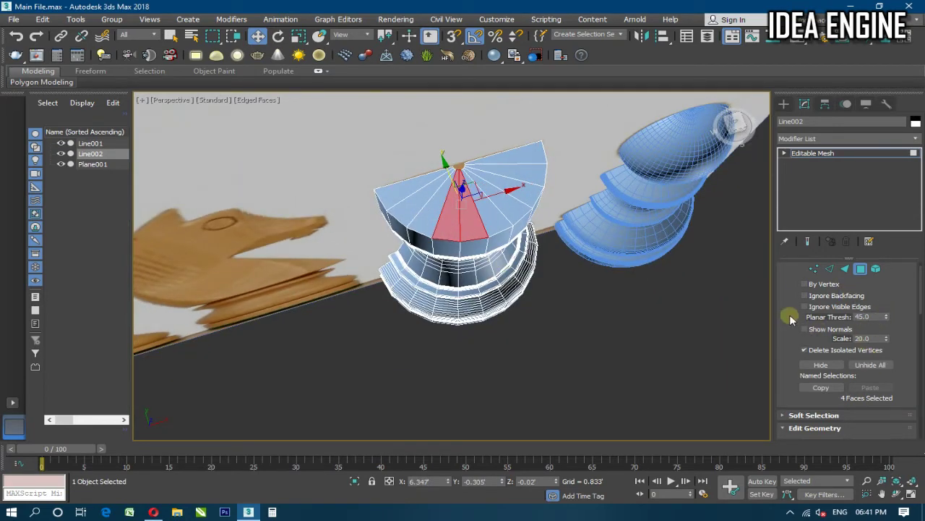
{"action": "left_click_drag", "start_coordinate": [790, 319], "coordinate": [812, 417]}
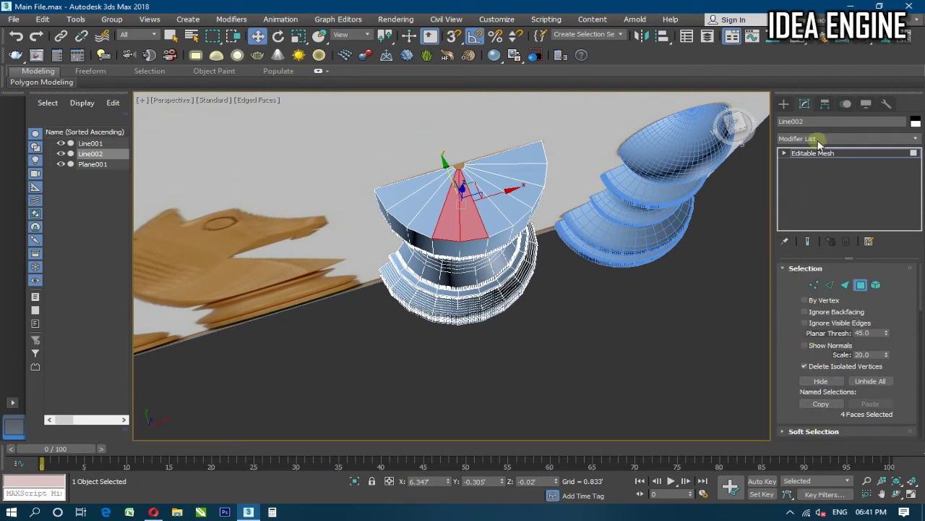
{"action": "left_click", "coordinate": [821, 181]}
{"action": "left_click", "coordinate": [821, 154]}
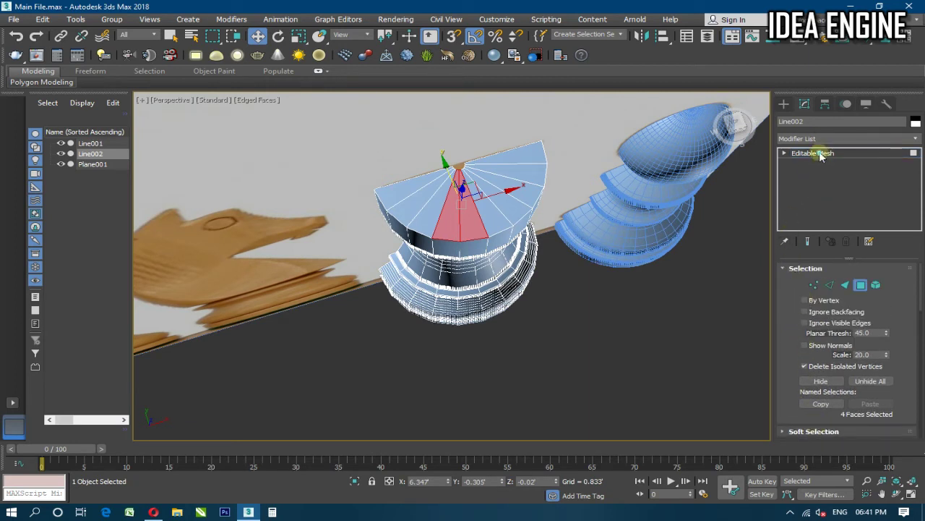
Convert the rook's Editable Mesh to an Editable Poly in Polygon mode
{"action": "right_click", "coordinate": [824, 181]}
{"action": "left_click", "coordinate": [842, 271]}
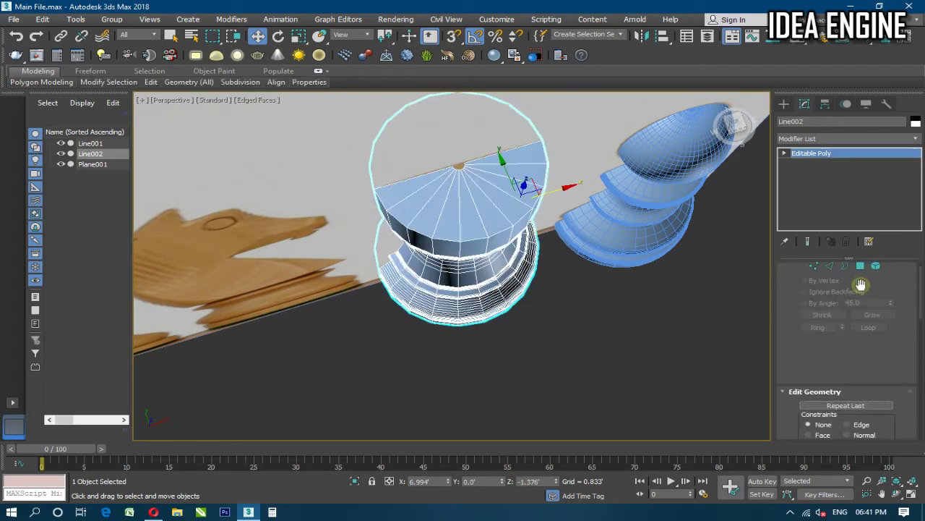
{"action": "left_click", "coordinate": [861, 265]}
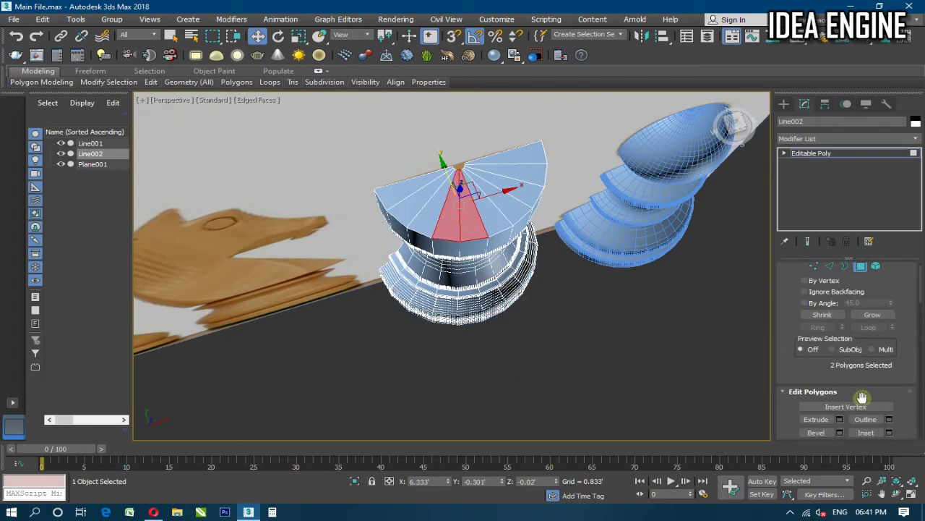
{"action": "left_click", "coordinate": [872, 314]}
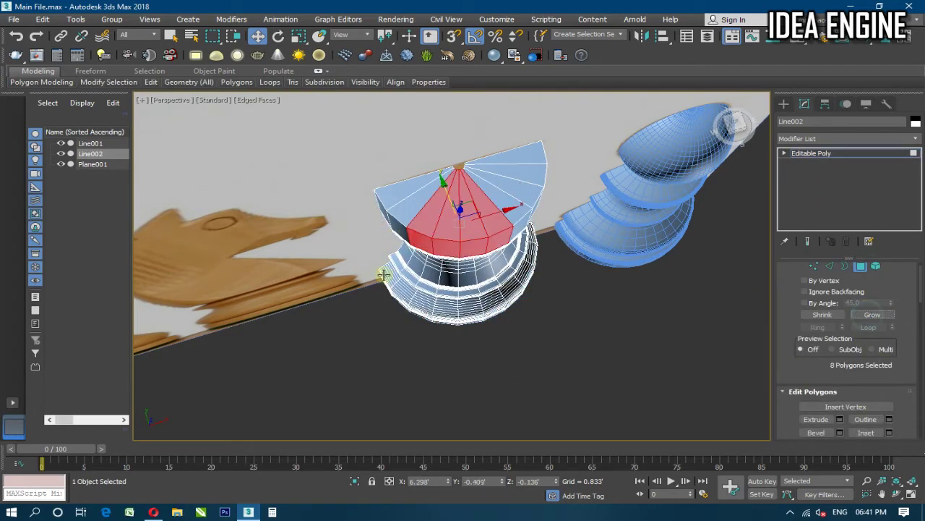
Select the full ring of 20 triangular polygons forming the rook's fan-shaped top
{"action": "mouse_move", "coordinate": [386, 276]}
{"action": "middle_mouse_down", "text": "alt"}
{"action": "mouse_move", "coordinate": [429, 241]}
{"action": "mouse_move", "coordinate": [498, 304]}
{"action": "middle_mouse_up", "text": "alt"}
{"action": "left_click", "coordinate": [430, 241]}
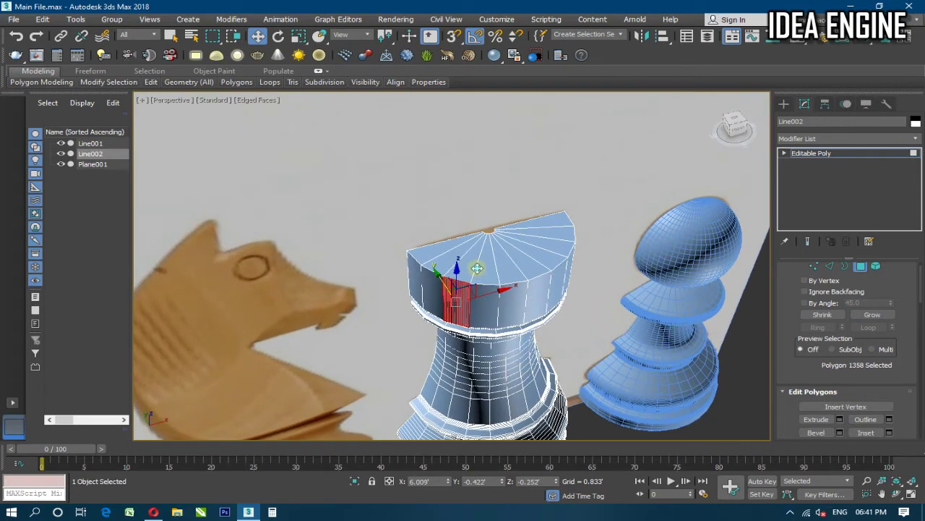
{"action": "left_click", "coordinate": [479, 272]}
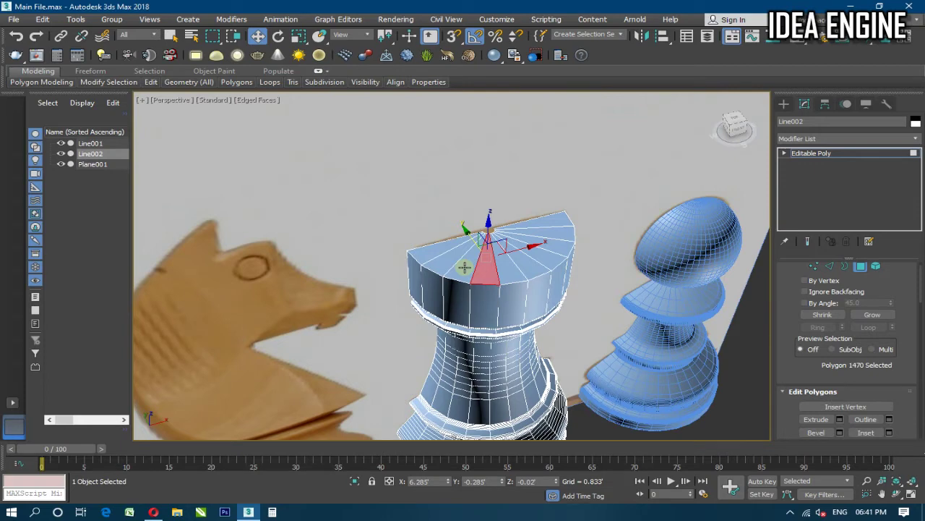
{"action": "left_click", "coordinate": [463, 268]}
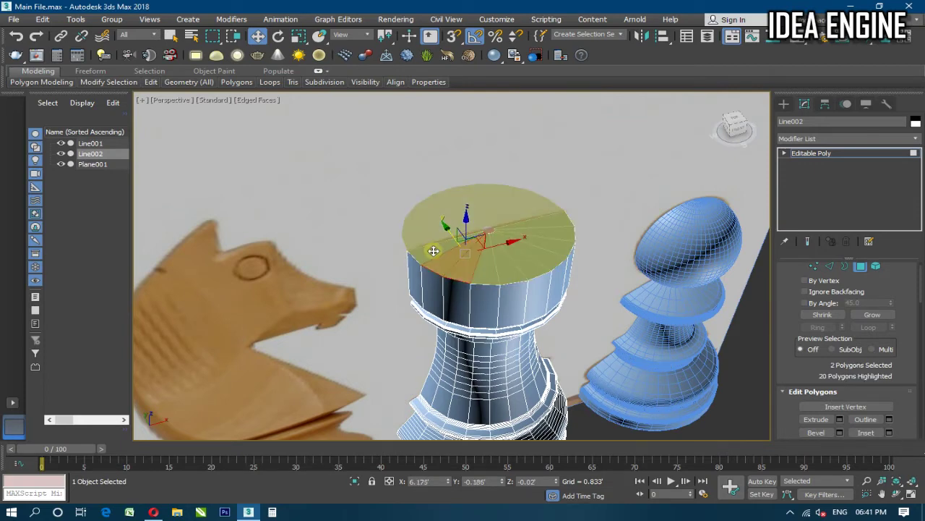
{"action": "left_click", "coordinate": [434, 250], "text": "shift"}
{"action": "mouse_move", "coordinate": [453, 271]}
{"action": "middle_mouse_down", "text": "alt"}
{"action": "mouse_move", "coordinate": [531, 266]}
{"action": "mouse_move", "coordinate": [519, 270]}
{"action": "middle_mouse_up", "text": "alt"}
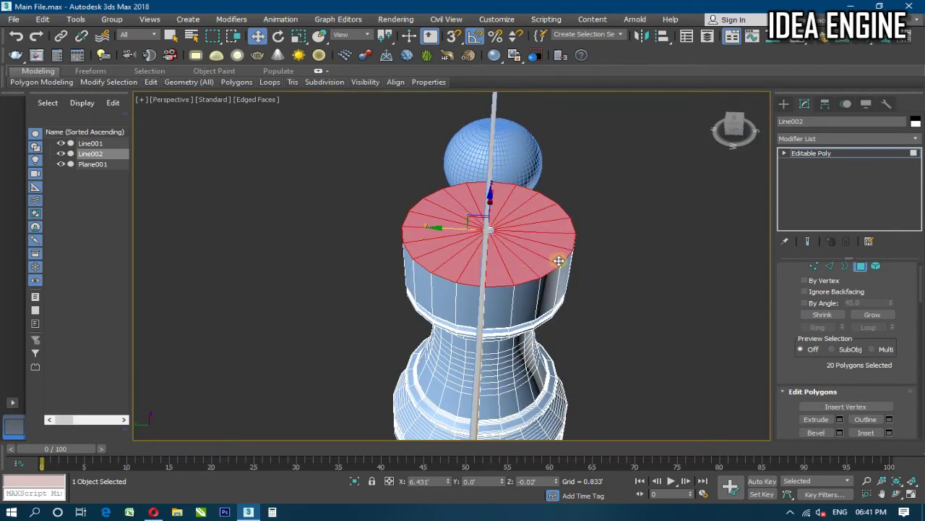
Delete the 20 top polygons, Cap the open border, and select the new flat top face
{"action": "key", "text": "Delete"}
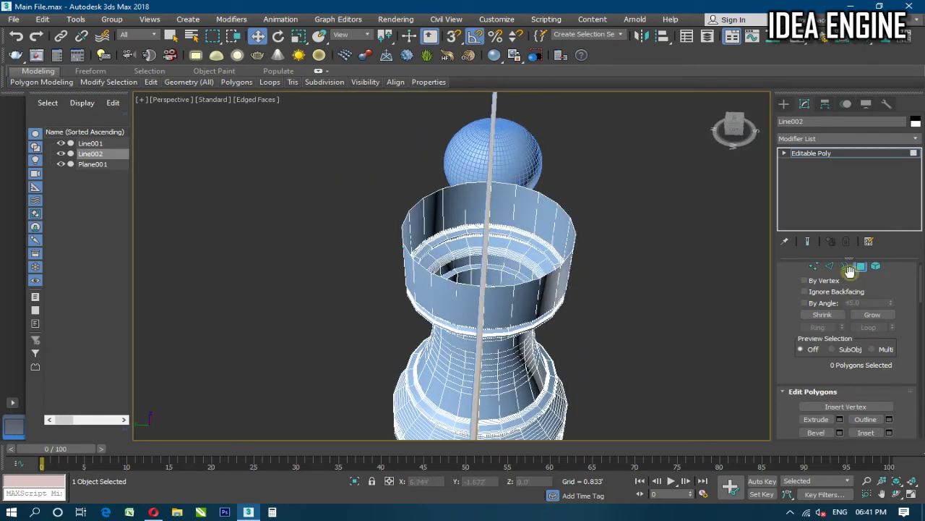
{"action": "left_click", "coordinate": [845, 266]}
{"action": "left_click", "coordinate": [424, 265]}
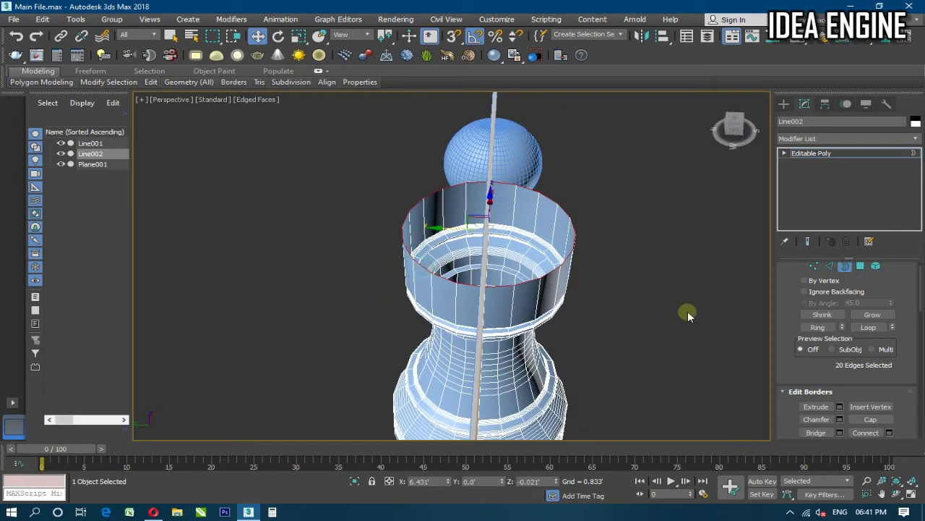
{"action": "left_click", "coordinate": [871, 420]}
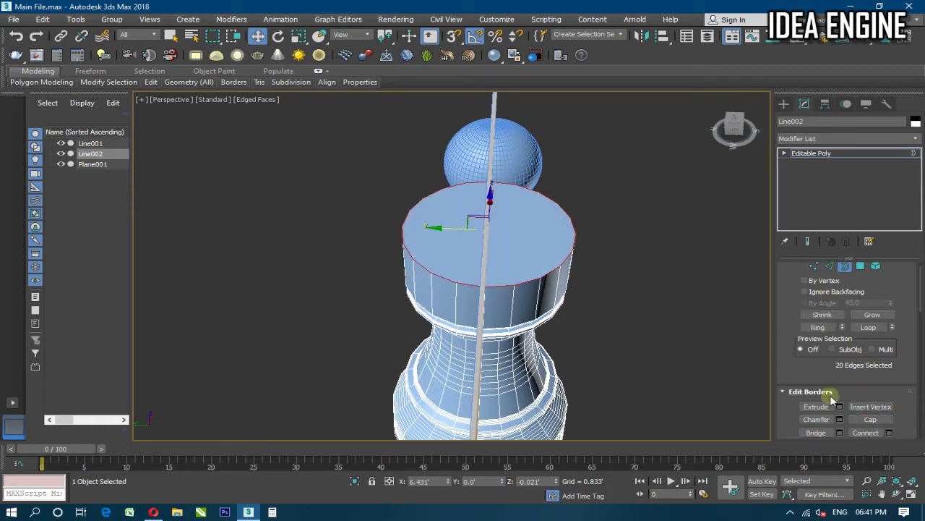
{"action": "scroll", "coordinate": [895, 394], "scroll_direction": "down", "scroll_amount": 1}
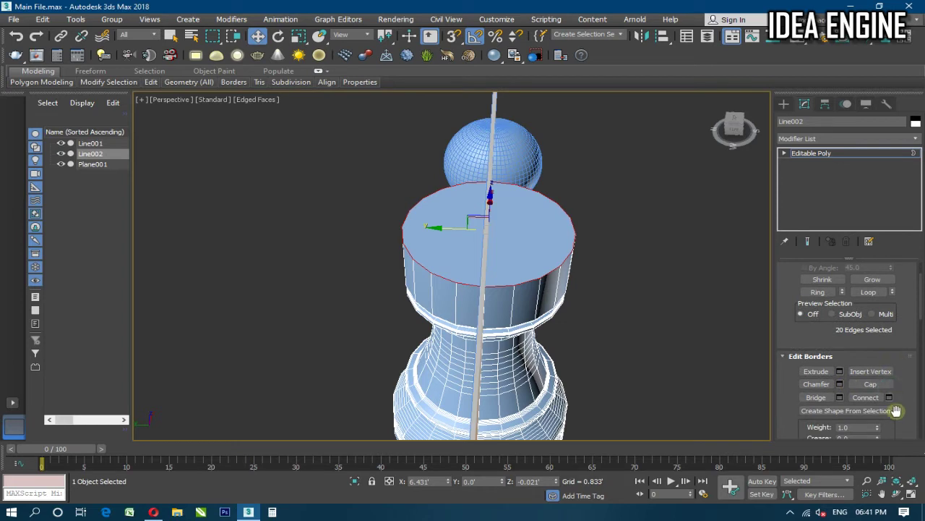
{"action": "scroll", "coordinate": [827, 335], "scroll_direction": "up", "scroll_amount": 2}
{"action": "left_click", "coordinate": [860, 282]}
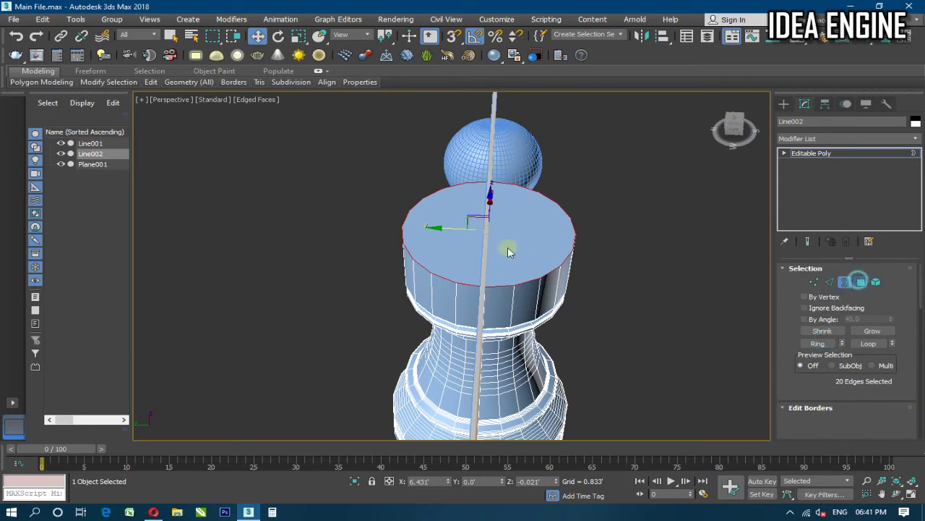
{"action": "left_click", "coordinate": [507, 248]}
Inset the rook's top face by about 0.125 to form a rim
{"action": "scroll", "coordinate": [879, 402], "scroll_direction": "down", "scroll_amount": 1}
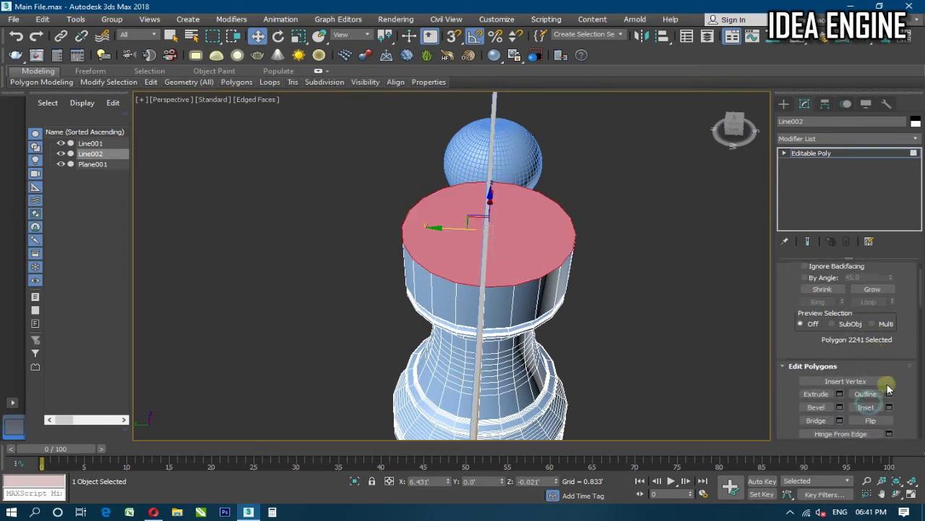
{"action": "left_click", "coordinate": [891, 407]}
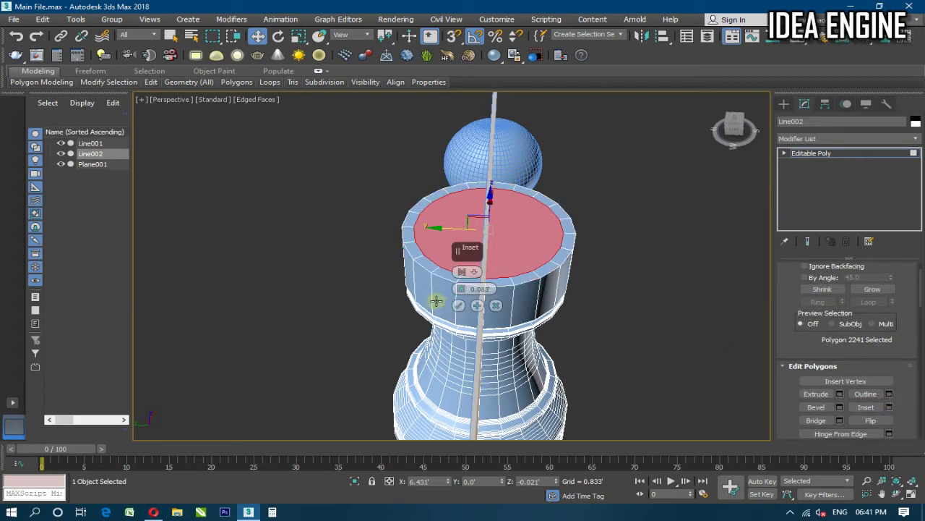
{"action": "left_click_drag", "start_coordinate": [463, 289], "coordinate": [463, 283]}
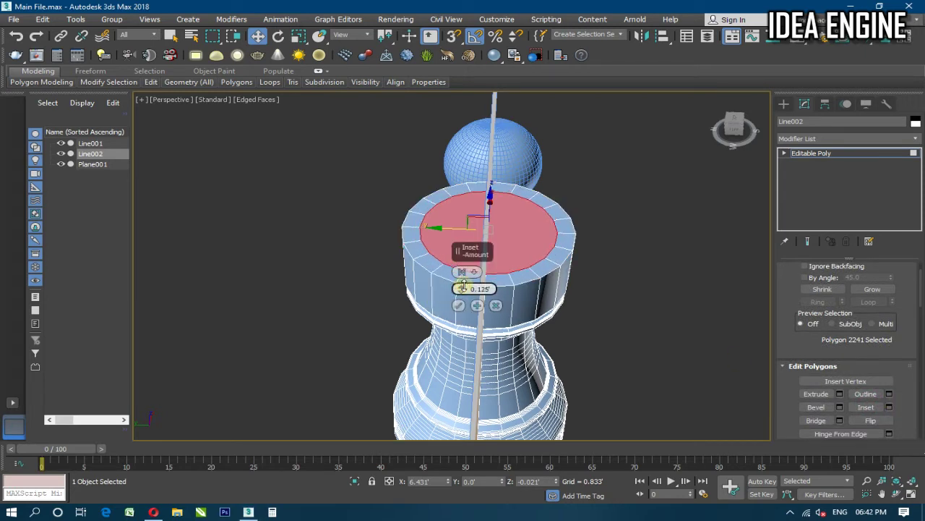
{"action": "left_click", "coordinate": [460, 305]}
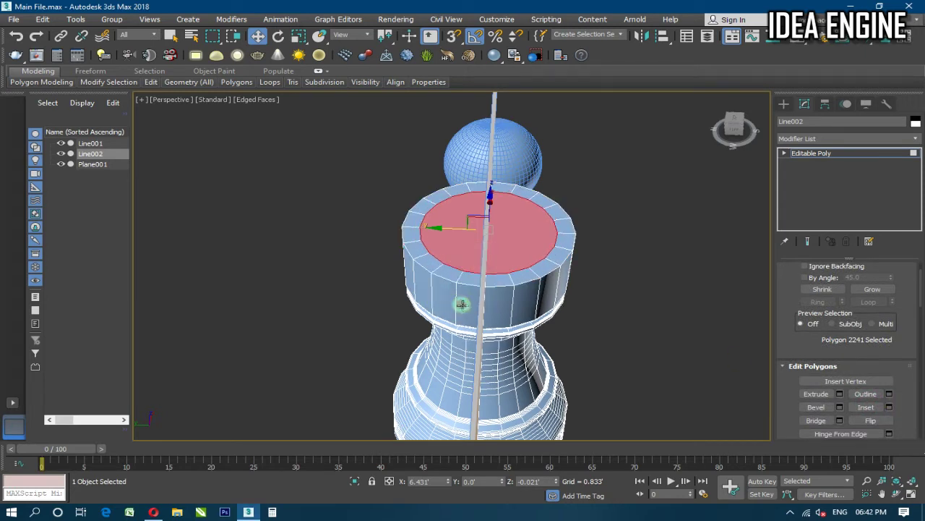
{"action": "middle_click_drag", "start_coordinate": [440, 306], "coordinate": [419, 326], "text": "alt"}
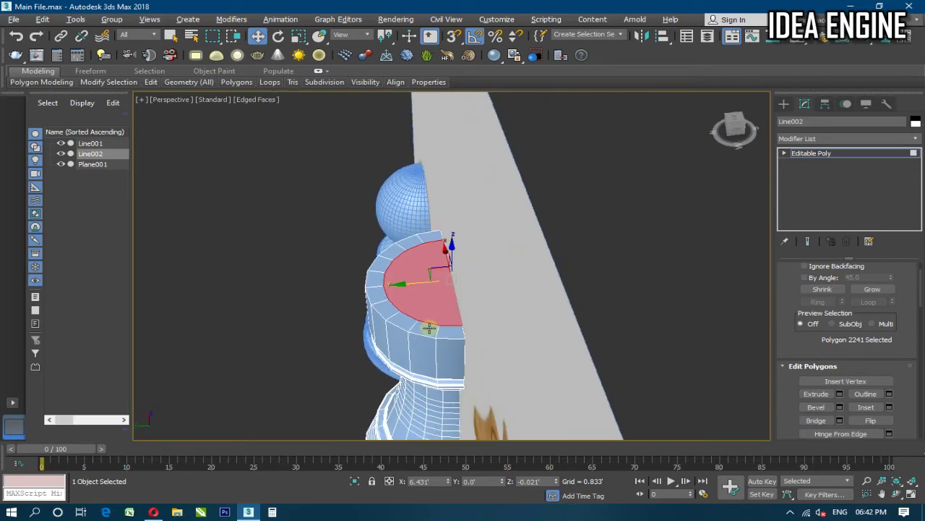
Extrude the inset top face inward to -0.422 to sink the well
{"action": "left_click", "coordinate": [840, 393]}
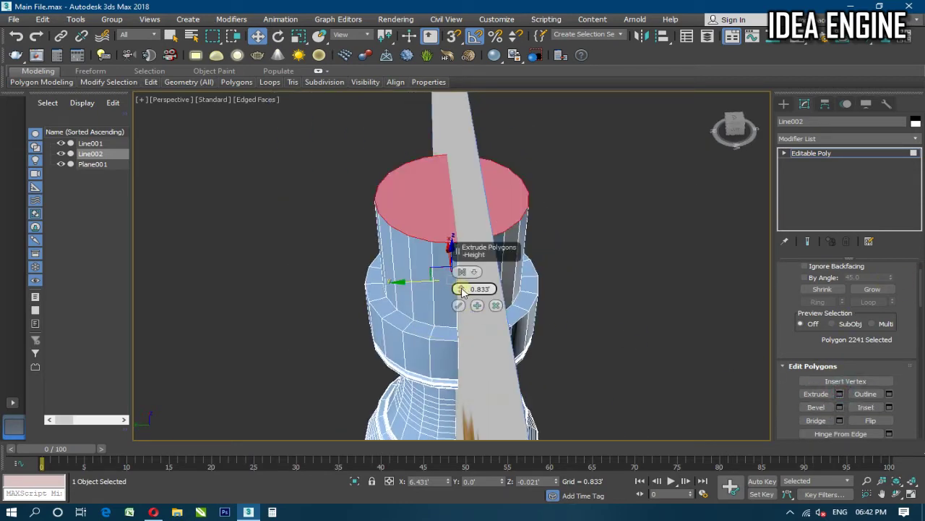
{"action": "left_click_drag", "start_coordinate": [463, 289], "coordinate": [462, 336]}
{"action": "key", "text": "F3"}
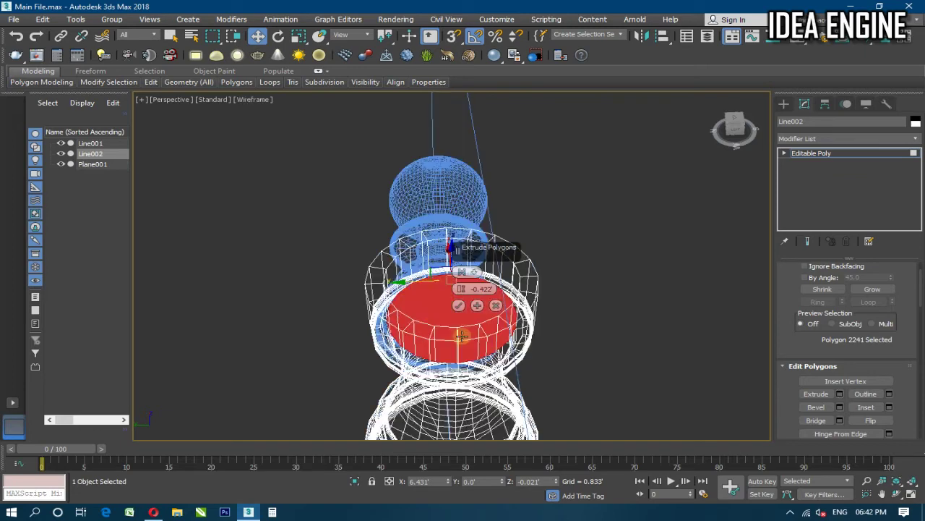
{"action": "middle_click_drag", "start_coordinate": [423, 291], "coordinate": [418, 278], "text": "alt"}
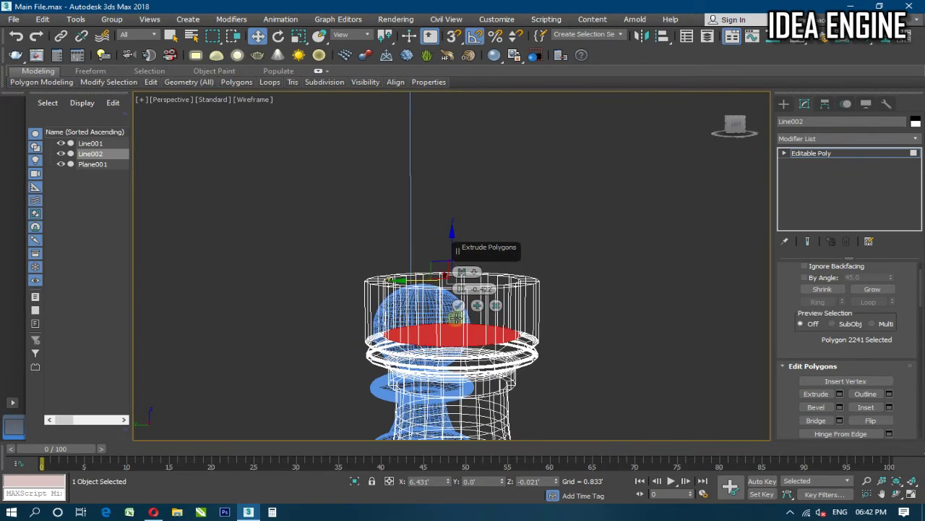
{"action": "left_click", "coordinate": [460, 305]}
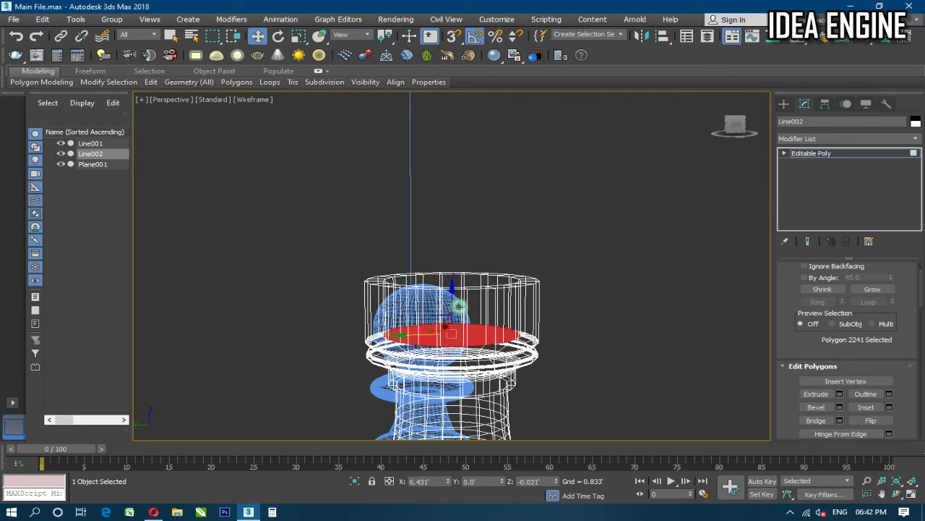
{"action": "mouse_move", "coordinate": [460, 306]}
{"action": "middle_mouse_down", "text": "alt"}
{"action": "mouse_move", "coordinate": [470, 331]}
{"action": "mouse_move", "coordinate": [613, 357]}
{"action": "middle_mouse_up", "text": "alt"}
{"action": "key", "text": "F3"}
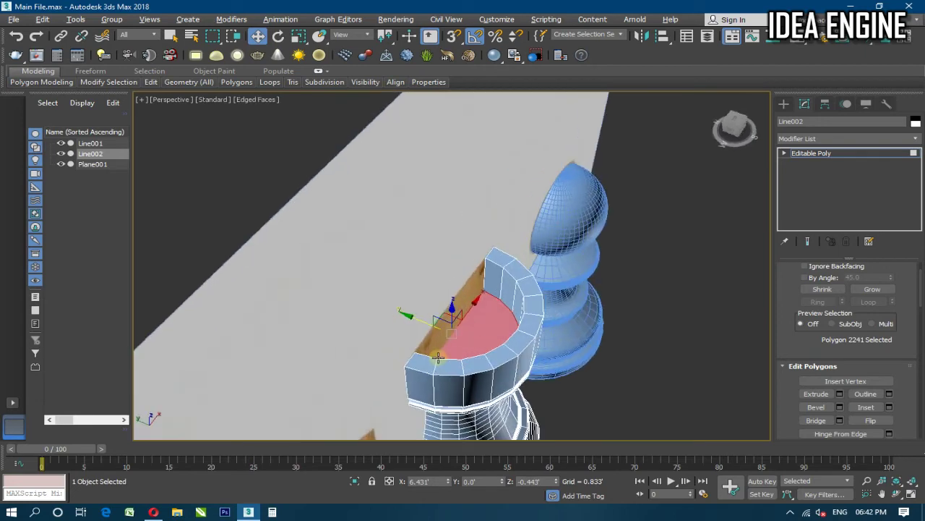
Add several concentric inset rings inside the recess and select the rook's top polygon ring
{"action": "left_click", "coordinate": [889, 407]}
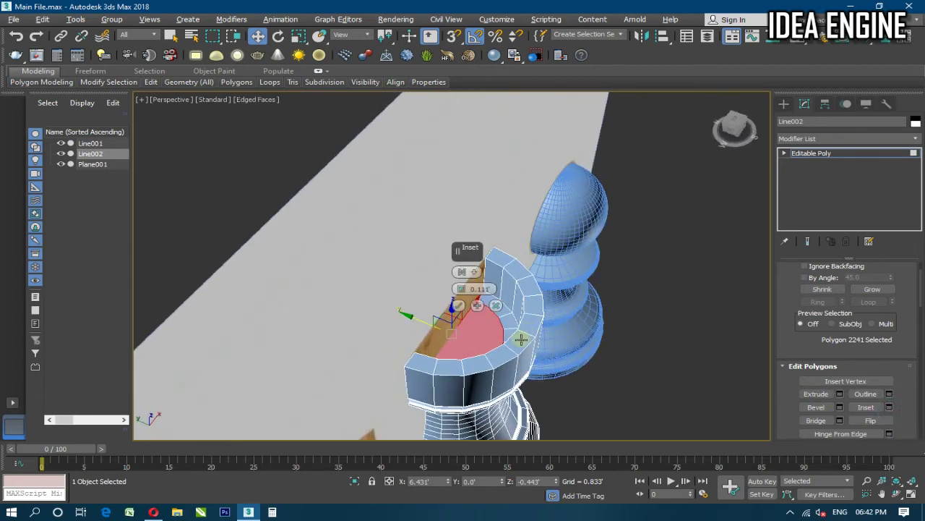
{"action": "middle_click_drag", "start_coordinate": [520, 337], "coordinate": [483, 307], "text": "alt"}
{"action": "left_click", "coordinate": [479, 306]}
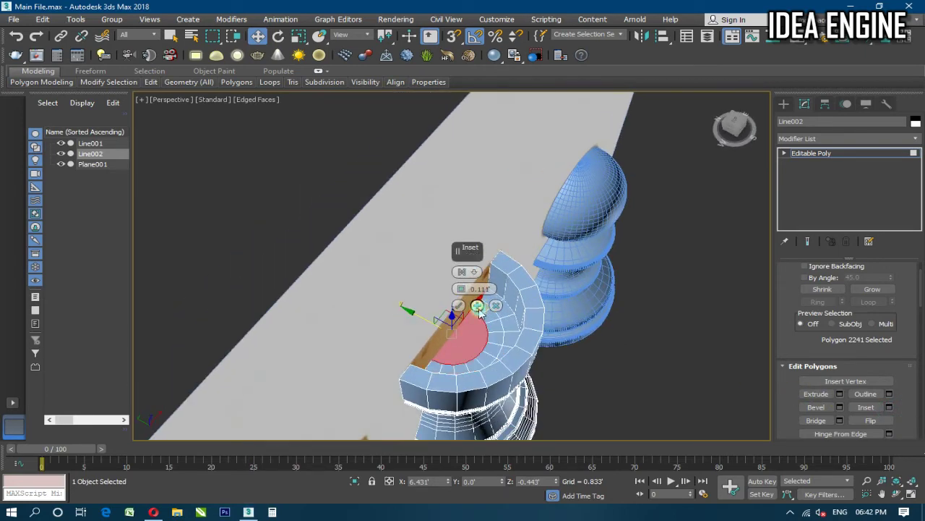
{"action": "left_click", "coordinate": [479, 306]}
{"action": "left_click", "coordinate": [479, 306]}
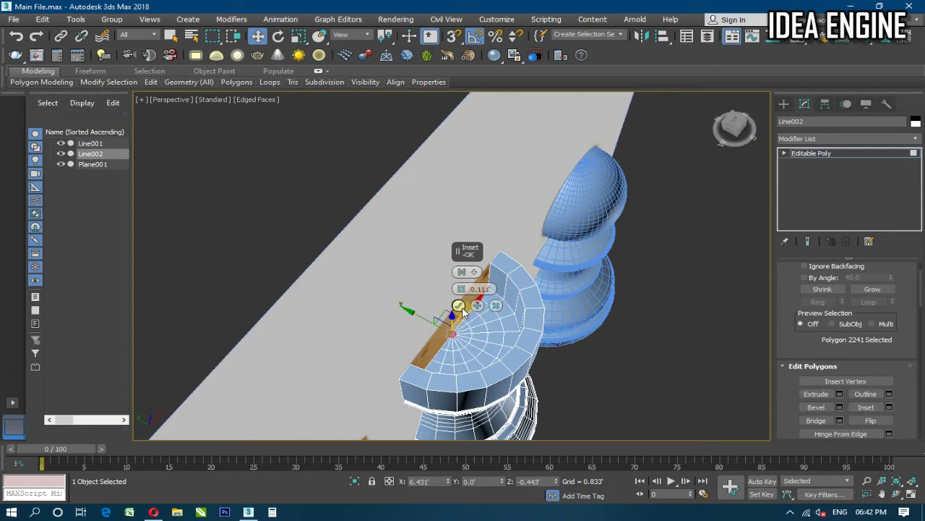
{"action": "left_click", "coordinate": [459, 305]}
{"action": "mouse_move", "coordinate": [471, 320]}
{"action": "middle_mouse_down", "text": "alt"}
{"action": "mouse_move", "coordinate": [514, 310]}
{"action": "mouse_move", "coordinate": [535, 320]}
{"action": "mouse_move", "coordinate": [678, 293]}
{"action": "mouse_move", "coordinate": [588, 248]}
{"action": "mouse_move", "coordinate": [603, 311]}
{"action": "mouse_move", "coordinate": [477, 352]}
{"action": "mouse_move", "coordinate": [516, 287]}
{"action": "middle_mouse_up", "text": "alt"}
{"action": "left_click", "coordinate": [477, 353]}
{"action": "left_click", "coordinate": [477, 353], "text": "shift"}
In Front view, zoom in and lower the rook's top polygons slightly
{"action": "key", "text": "f"}
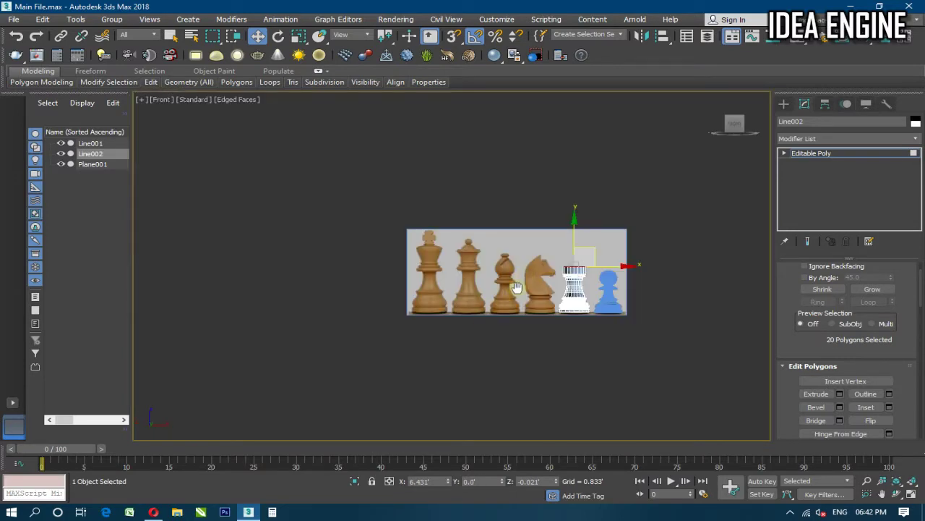
{"action": "scroll", "coordinate": [516, 287], "scroll_direction": "up", "scroll_amount": 2}
{"action": "scroll", "coordinate": [557, 304], "scroll_direction": "up", "scroll_amount": 6}
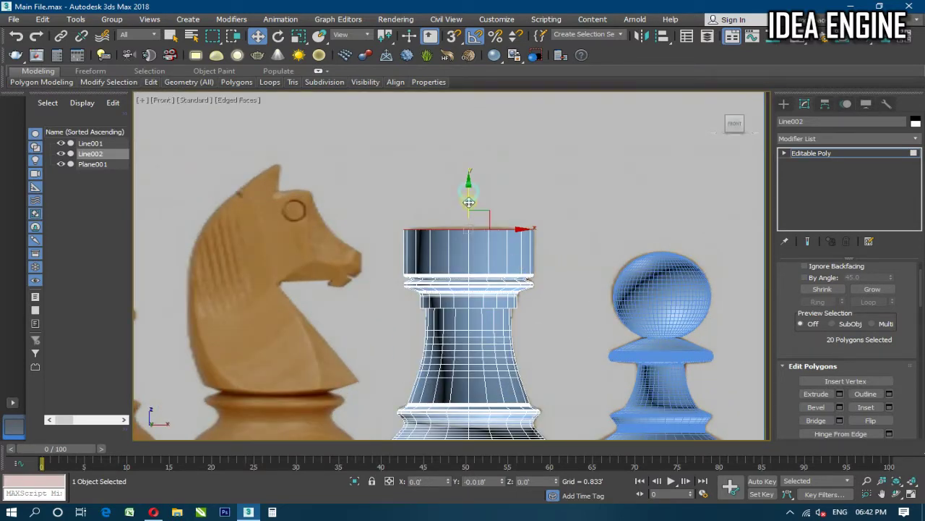
{"action": "left_click_drag", "start_coordinate": [469, 202], "coordinate": [470, 206]}
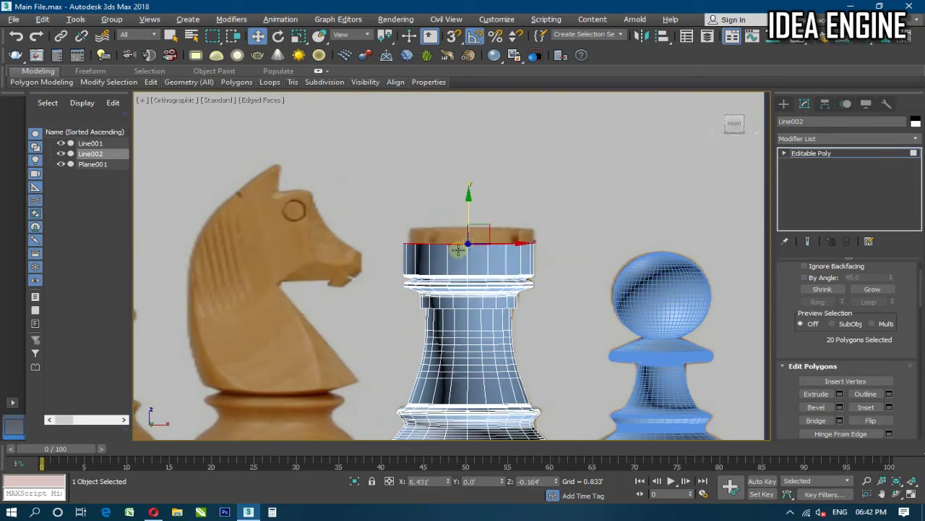
{"action": "scroll", "coordinate": [459, 239], "scroll_direction": "down", "scroll_amount": 8}
Zoom and pan over the rook's top, then return to the home Perspective view
{"action": "scroll", "coordinate": [459, 239], "scroll_direction": "up", "scroll_amount": 3}
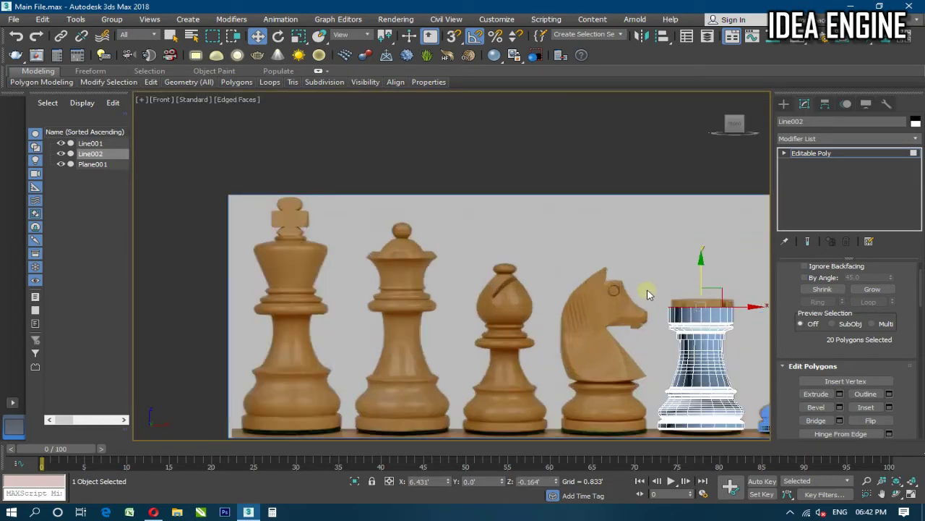
{"action": "scroll", "coordinate": [448, 246], "scroll_direction": "up", "scroll_amount": 3}
{"action": "scroll", "coordinate": [420, 244], "scroll_direction": "up", "scroll_amount": 3}
{"action": "middle_click_drag", "start_coordinate": [445, 258], "coordinate": [449, 260]}
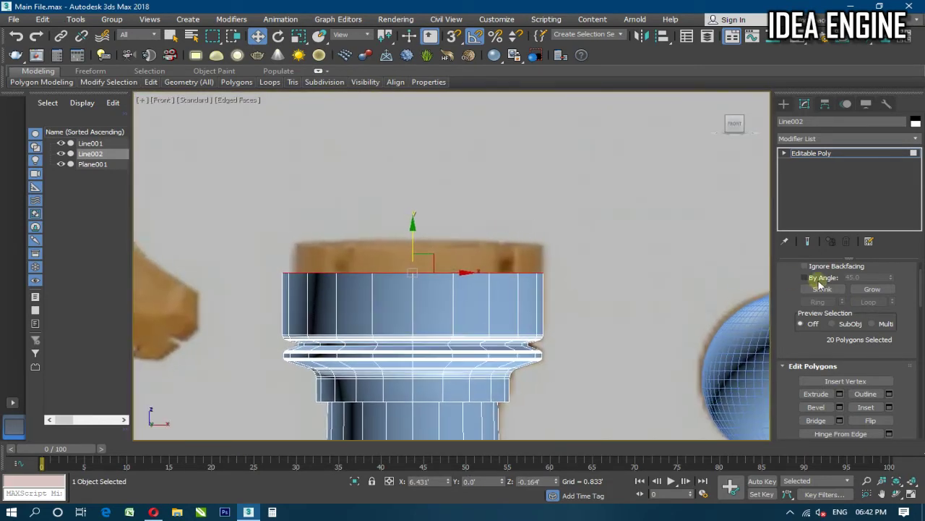
{"action": "scroll", "coordinate": [796, 313], "scroll_direction": "up", "scroll_amount": 2}
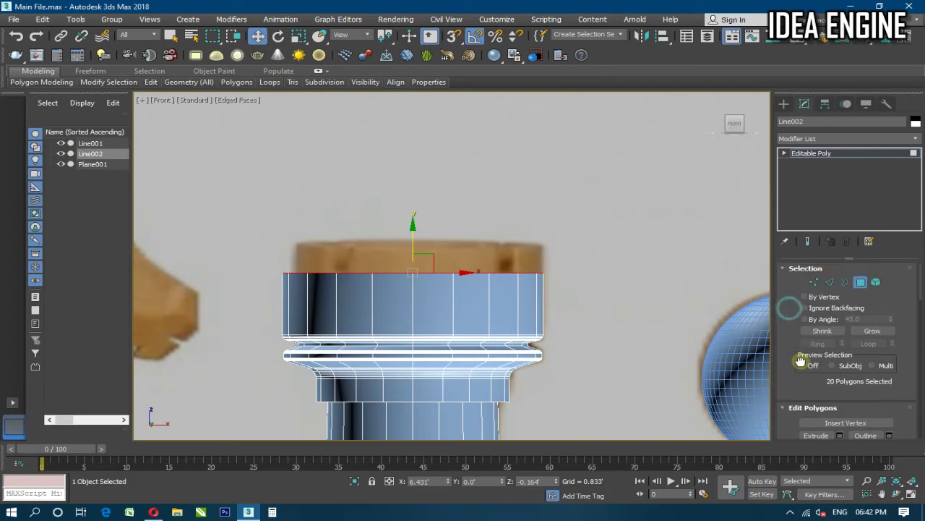
{"action": "left_click", "coordinate": [714, 99]}
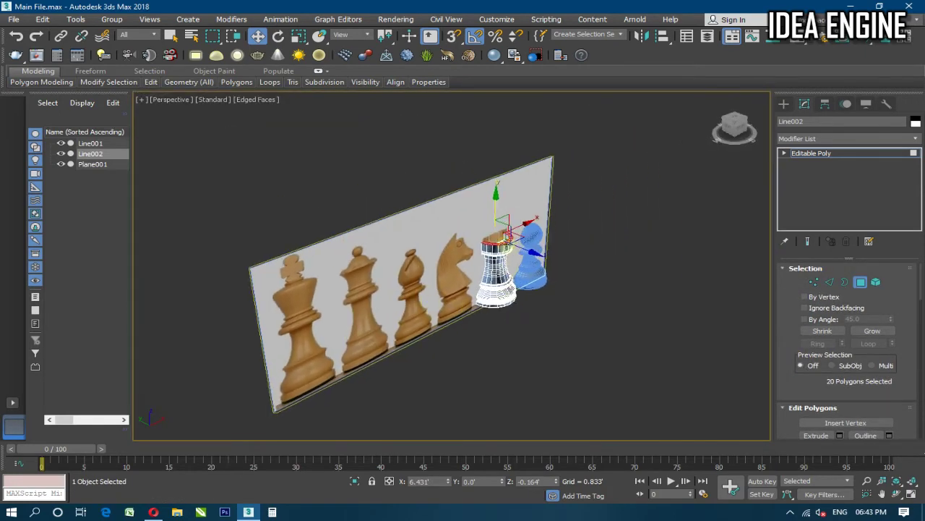
{"action": "scroll", "coordinate": [508, 235], "scroll_direction": "up", "scroll_amount": 5}
Select the first six alternating polygons on the front of the rook's rim
{"action": "mouse_move", "coordinate": [508, 235]}
{"action": "middle_mouse_down", "text": "alt"}
{"action": "mouse_move", "coordinate": [499, 230]}
{"action": "mouse_move", "coordinate": [499, 265]}
{"action": "mouse_move", "coordinate": [520, 269]}
{"action": "middle_mouse_up", "text": "alt"}
{"action": "left_click", "coordinate": [499, 230]}
{"action": "left_click", "coordinate": [493, 248], "text": "ctrl"}
{"action": "left_click", "coordinate": [434, 271], "text": "ctrl"}
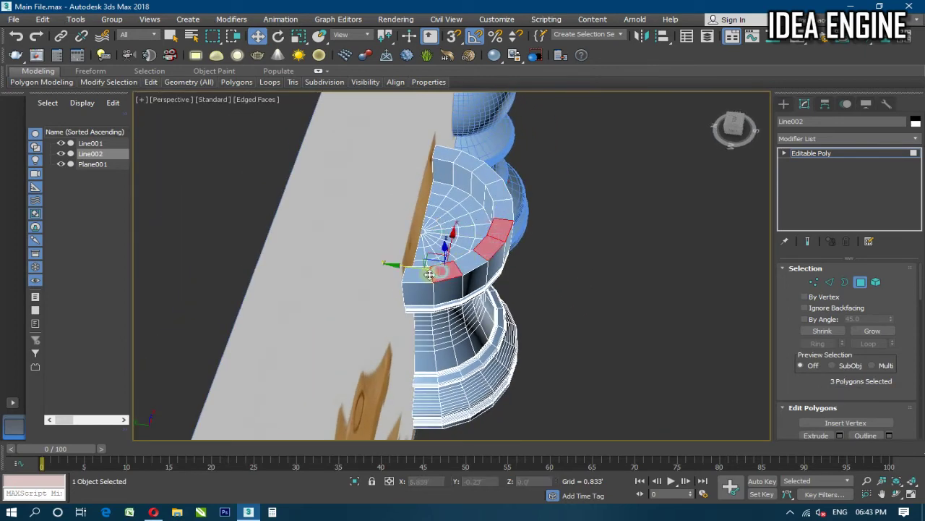
{"action": "left_click", "coordinate": [427, 273], "text": "ctrl"}
{"action": "middle_click_drag", "start_coordinate": [419, 273], "coordinate": [423, 324], "text": "alt"}
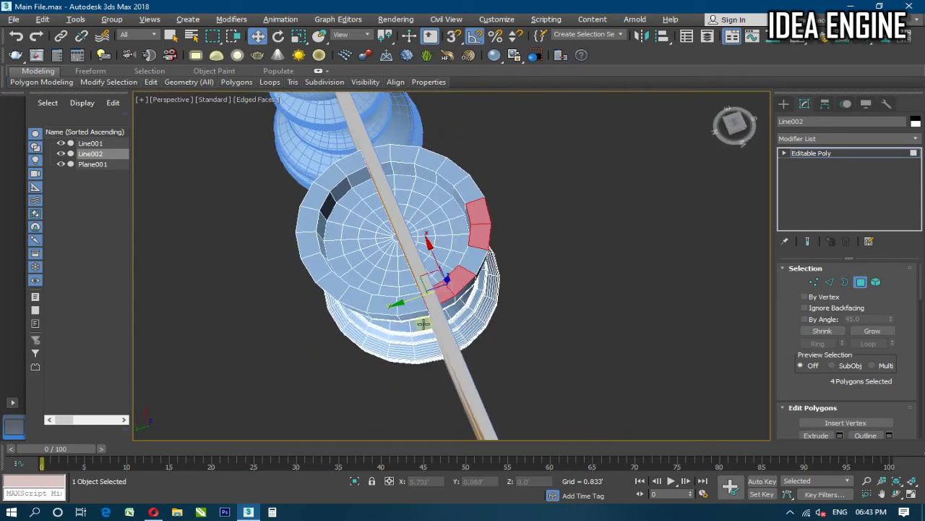
{"action": "left_click", "coordinate": [381, 305], "text": "ctrl"}
{"action": "left_click", "coordinate": [332, 318], "text": "ctrl"}
Add the remaining alternating rim polygons on the left and back of the rook
{"action": "middle_click_drag", "start_coordinate": [307, 295], "coordinate": [362, 286], "text": "alt"}
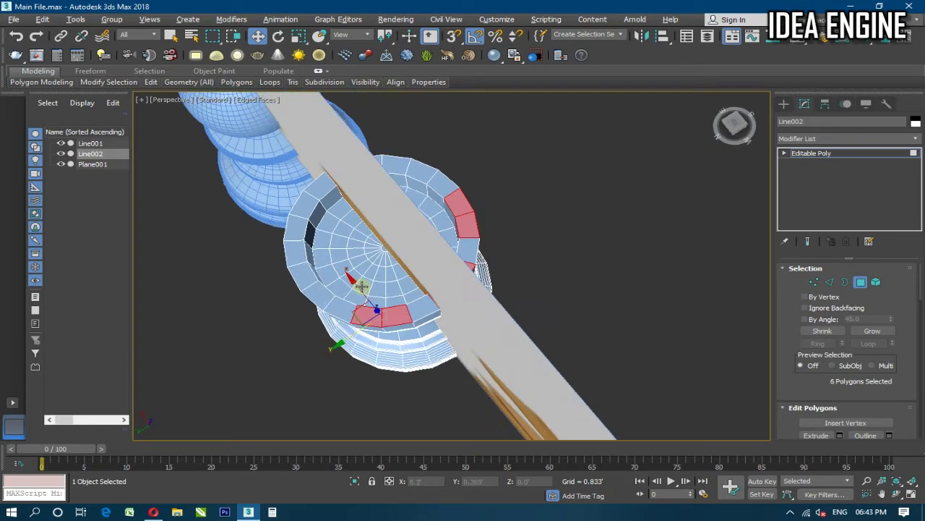
{"action": "left_click", "coordinate": [313, 296], "text": "ctrl"}
{"action": "left_click", "coordinate": [301, 276], "text": "ctrl"}
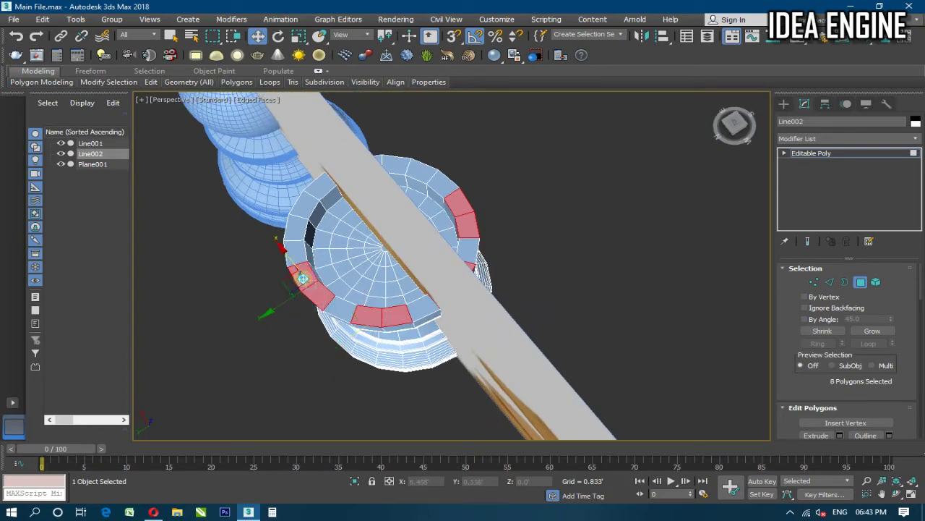
{"action": "left_click", "coordinate": [296, 230], "text": "ctrl"}
{"action": "left_click", "coordinate": [297, 208], "text": "ctrl"}
{"action": "middle_click_drag", "start_coordinate": [396, 245], "coordinate": [397, 270], "text": "alt"}
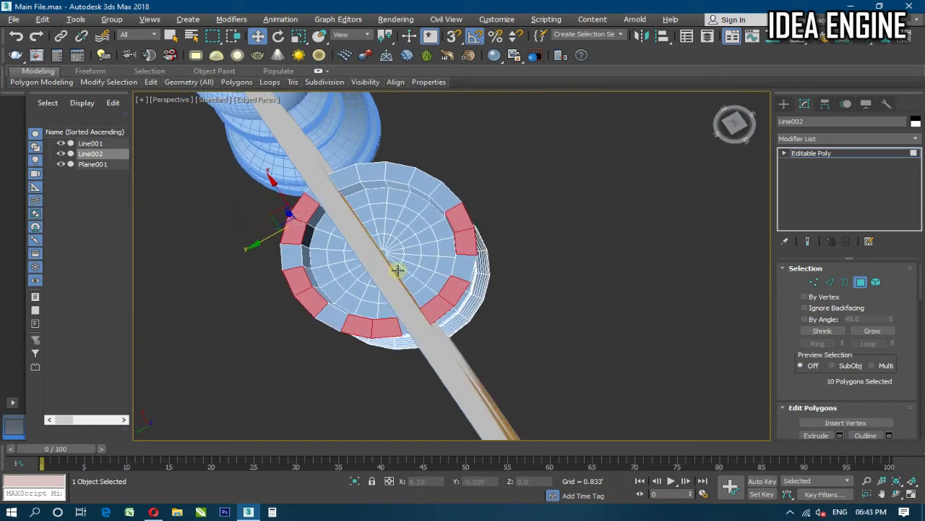
{"action": "left_click", "coordinate": [371, 172], "text": "ctrl"}
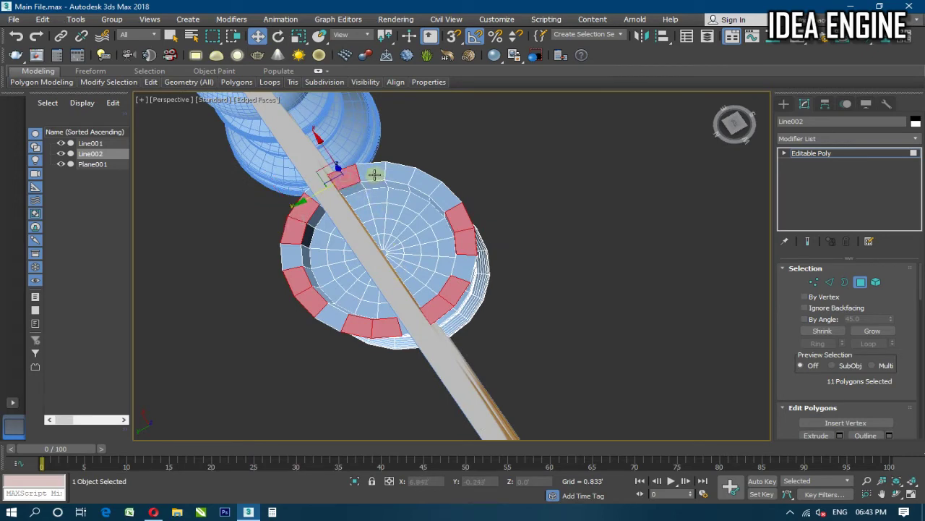
{"action": "mouse_move", "coordinate": [437, 203]}
{"action": "middle_mouse_down", "text": "alt"}
{"action": "mouse_move", "coordinate": [429, 207]}
{"action": "mouse_move", "coordinate": [554, 179]}
{"action": "mouse_move", "coordinate": [473, 186]}
{"action": "mouse_move", "coordinate": [369, 176]}
{"action": "mouse_move", "coordinate": [407, 167]}
{"action": "middle_mouse_up", "text": "alt"}
{"action": "left_click", "coordinate": [417, 185], "text": "ctrl"}
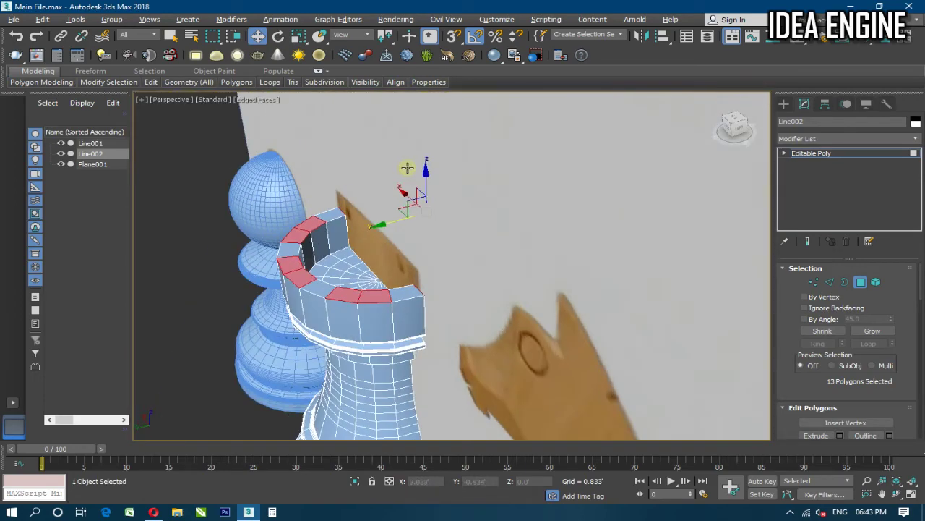
Extrude the selected rim faces upward with a positive Extrude Height
{"action": "scroll", "coordinate": [846, 410], "scroll_direction": "down", "scroll_amount": 2}
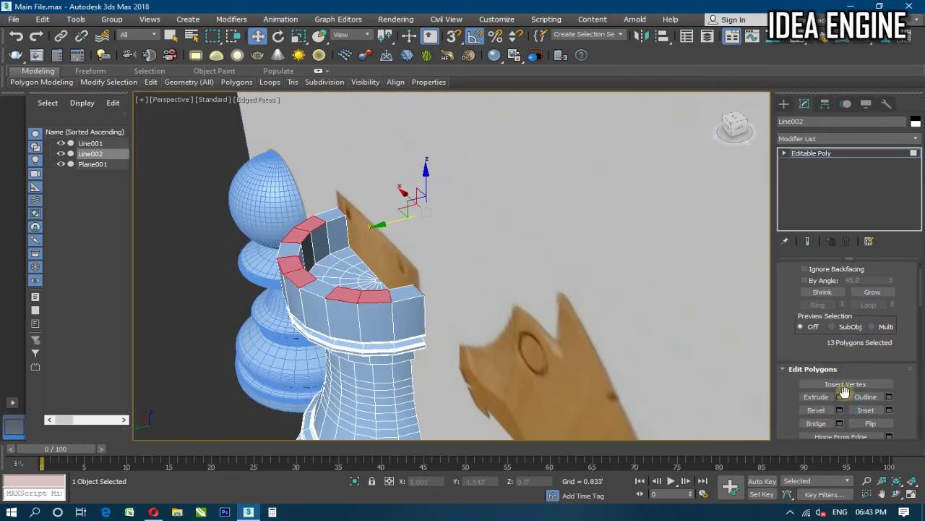
{"action": "left_click", "coordinate": [840, 397]}
{"action": "middle_click_drag", "start_coordinate": [308, 312], "coordinate": [314, 297], "text": "alt"}
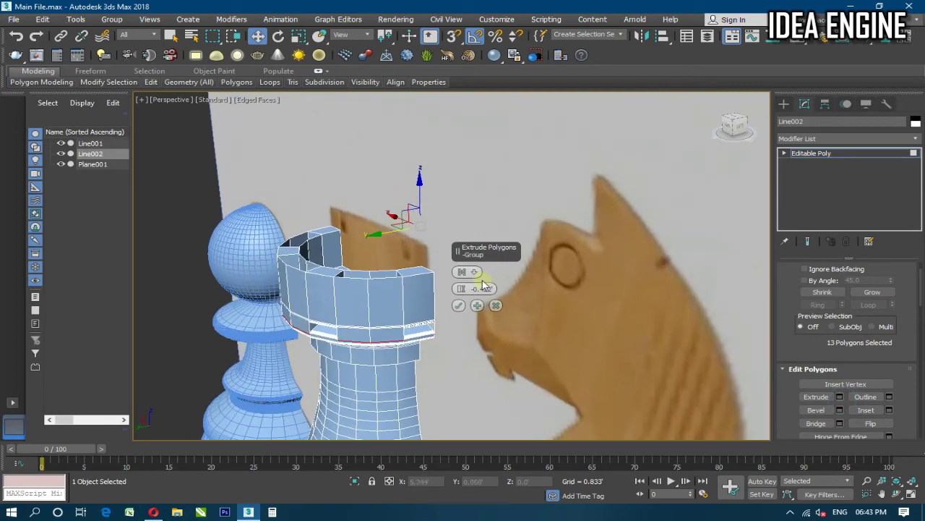
{"action": "left_click_drag", "start_coordinate": [458, 288], "coordinate": [470, 263]}
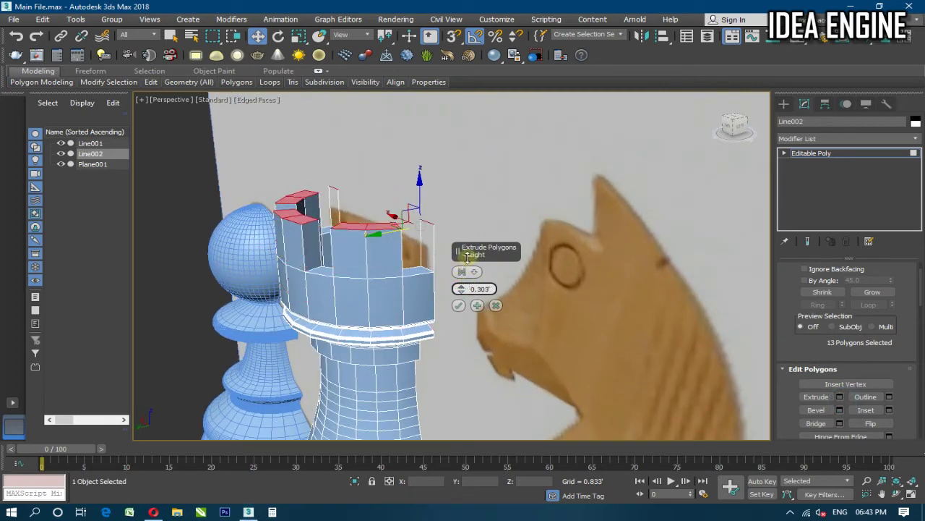
Fine-tune the extrusion height against the reference in Front view, confirm it, and return to Perspective
{"action": "key", "text": "f"}
{"action": "scroll", "coordinate": [566, 283], "scroll_direction": "up", "scroll_amount": 5}
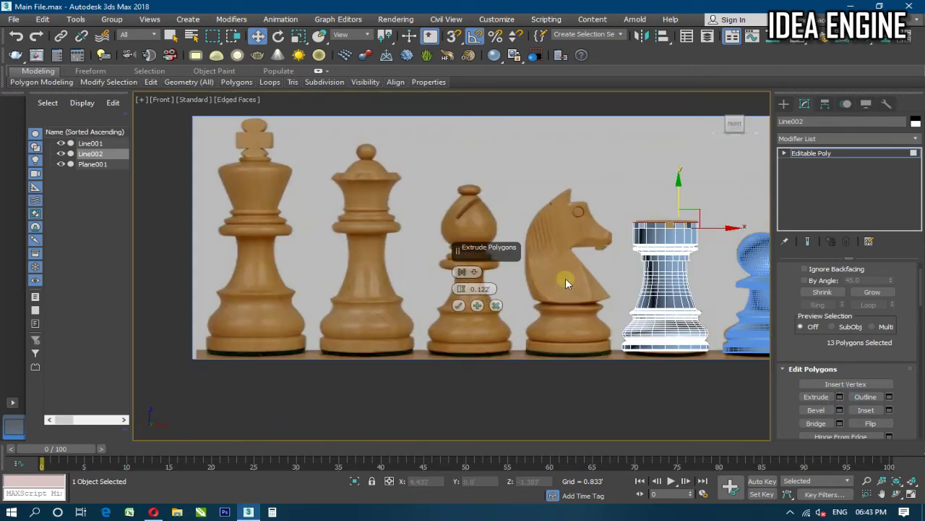
{"action": "middle_click_drag", "start_coordinate": [714, 235], "coordinate": [545, 259]}
{"action": "scroll", "coordinate": [474, 258], "scroll_direction": "up", "scroll_amount": 3}
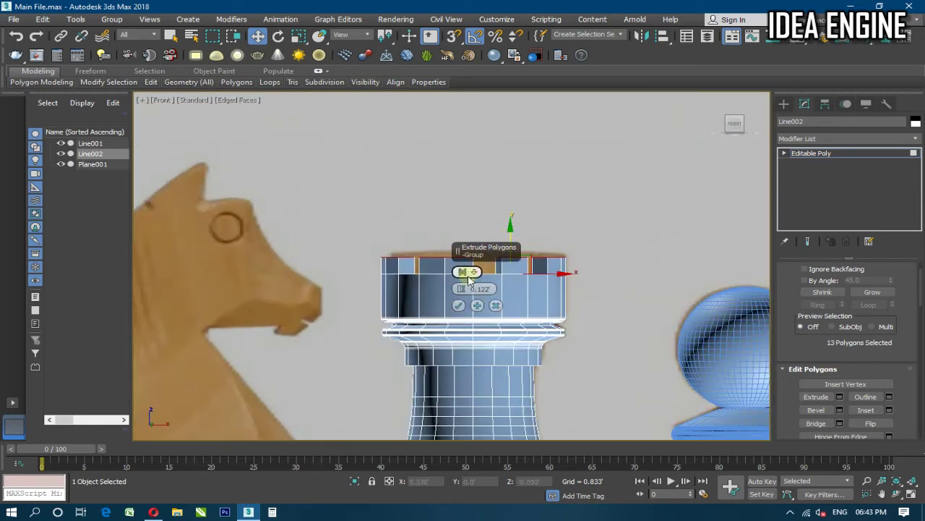
{"action": "left_click_drag", "start_coordinate": [465, 289], "coordinate": [469, 282]}
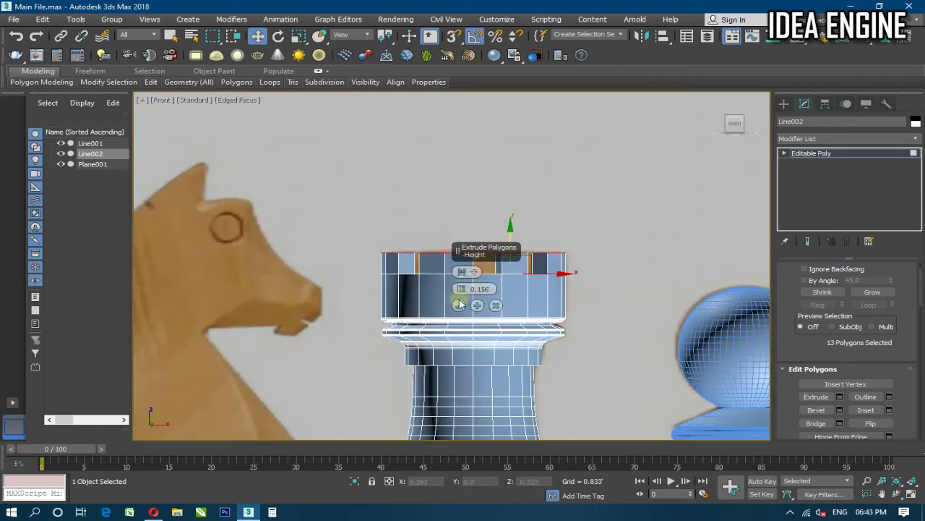
{"action": "left_click", "coordinate": [460, 305]}
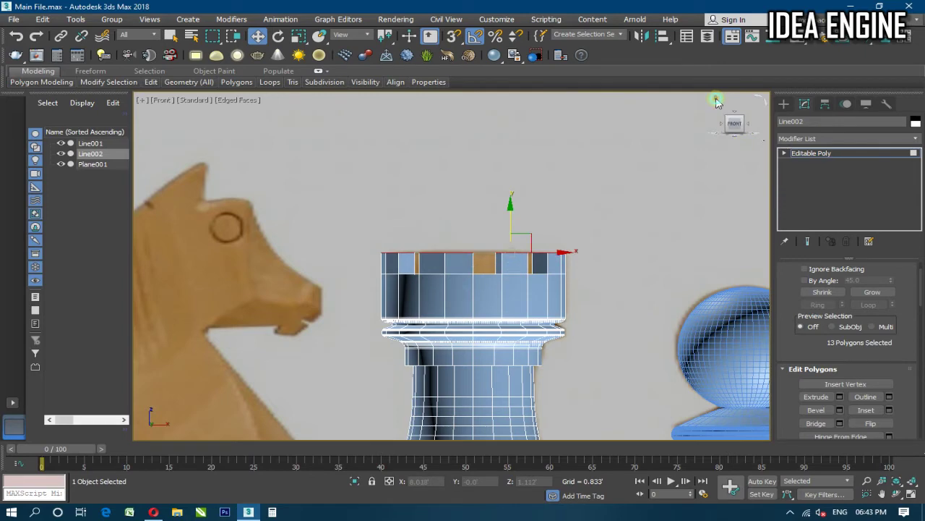
{"action": "left_click", "coordinate": [716, 102]}
{"action": "scroll", "coordinate": [543, 269], "scroll_direction": "up", "scroll_amount": 5}
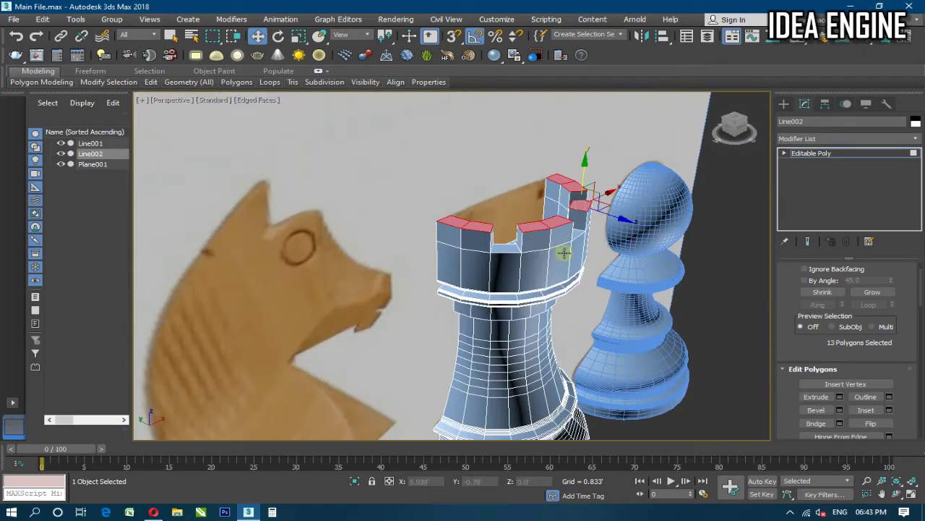
{"action": "scroll", "coordinate": [542, 269], "scroll_direction": "up", "scroll_amount": 2}
Leave Polygon sub-object mode for Editable Poly and move the view toward the bishop
{"action": "left_click", "coordinate": [833, 153]}
{"action": "middle_click_drag", "start_coordinate": [492, 239], "coordinate": [537, 248], "text": "alt"}
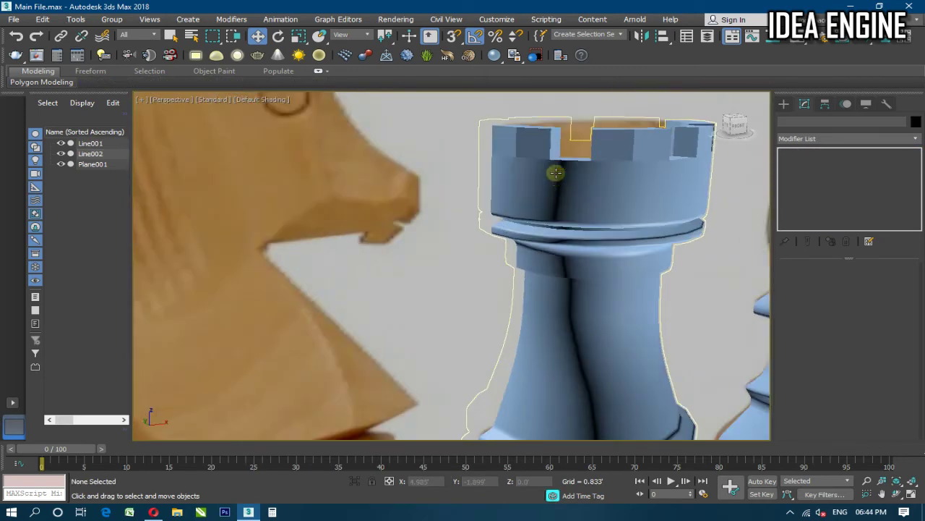
{"action": "scroll", "coordinate": [554, 190], "scroll_direction": "down", "scroll_amount": 3}
{"action": "scroll", "coordinate": [513, 215], "scroll_direction": "up", "scroll_amount": 4}
{"action": "mouse_move", "coordinate": [513, 215]}
{"action": "middle_mouse_down"}
{"action": "mouse_move", "coordinate": [398, 202]}
{"action": "mouse_move", "coordinate": [430, 202]}
{"action": "mouse_move", "coordinate": [499, 246]}
{"action": "mouse_move", "coordinate": [491, 240]}
{"action": "middle_mouse_up"}
Frame the reference bishop in the Front viewport
{"action": "key", "text": "f"}
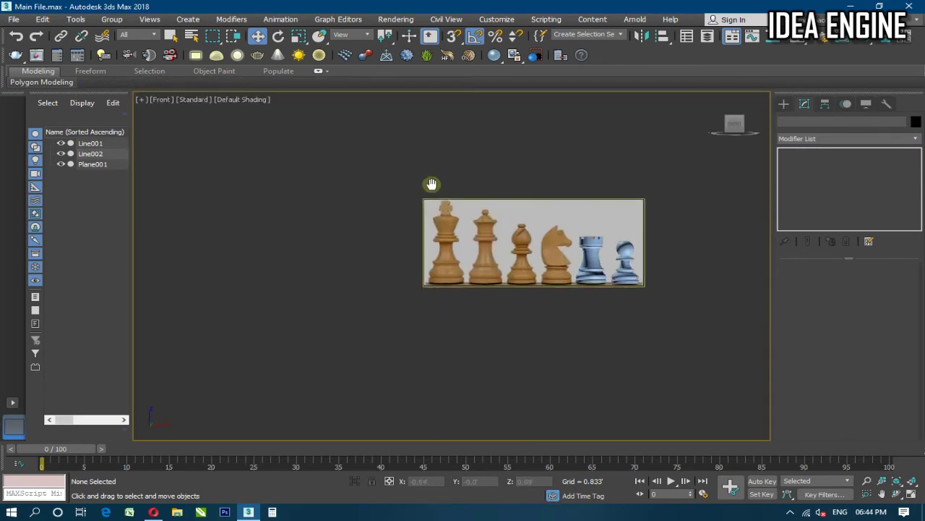
{"action": "scroll", "coordinate": [492, 239], "scroll_direction": "up", "scroll_amount": 2}
{"action": "scroll", "coordinate": [492, 240], "scroll_direction": "up", "scroll_amount": 2}
{"action": "scroll", "coordinate": [494, 240], "scroll_direction": "up", "scroll_amount": 2}
{"action": "scroll", "coordinate": [504, 298], "scroll_direction": "down", "scroll_amount": 1}
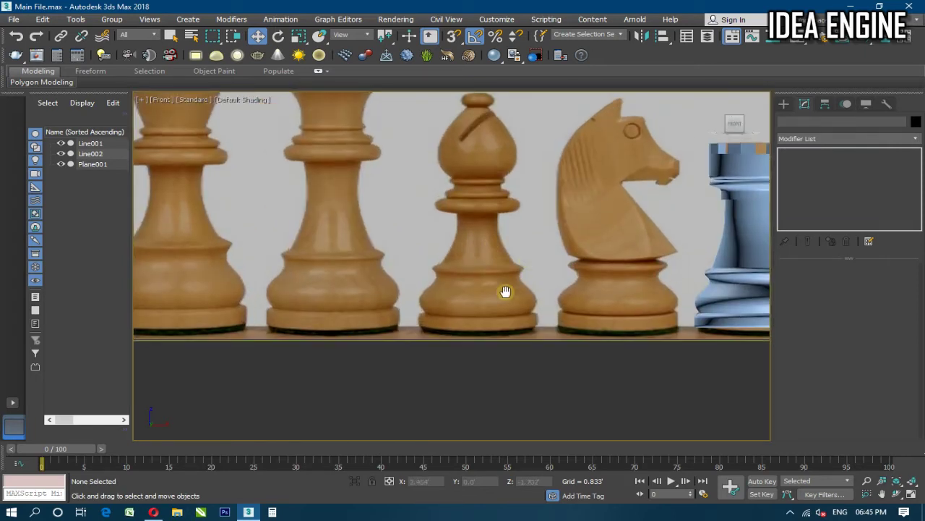
{"action": "scroll", "coordinate": [504, 298], "scroll_direction": "down", "scroll_amount": 1}
{"action": "scroll", "coordinate": [473, 191], "scroll_direction": "up", "scroll_amount": 2}
{"action": "scroll", "coordinate": [477, 203], "scroll_direction": "up", "scroll_amount": 2}
{"action": "scroll", "coordinate": [477, 203], "scroll_direction": "up", "scroll_amount": 2}
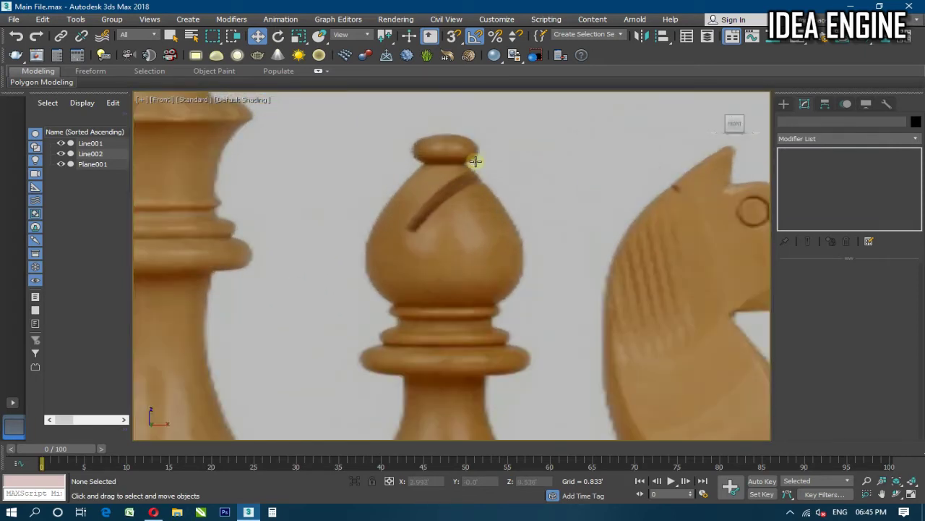
{"action": "scroll", "coordinate": [473, 233], "scroll_direction": "down", "scroll_amount": 1}
Start a Line spline with vertices at the bishop's tip, the knob's right edge, and its neck
{"action": "left_click", "coordinate": [785, 104]}
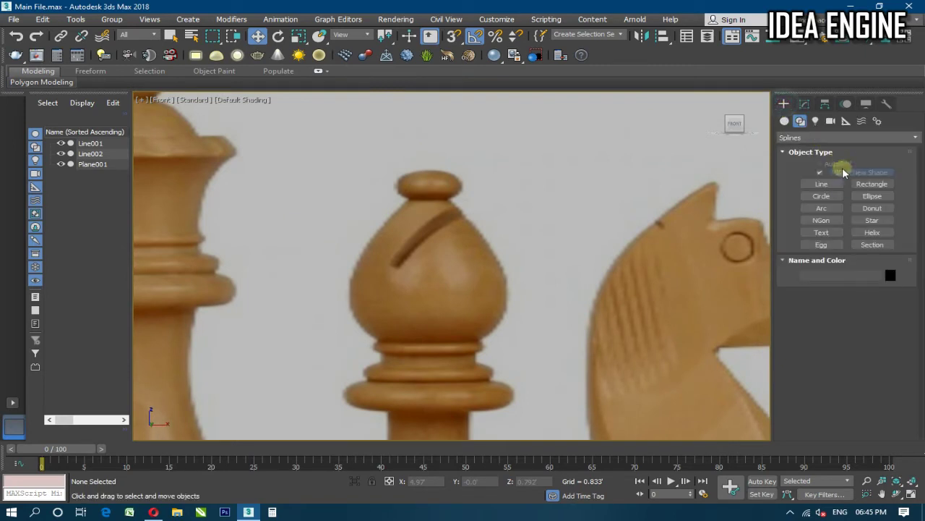
{"action": "left_click", "coordinate": [822, 185]}
{"action": "middle_click_drag", "start_coordinate": [364, 221], "coordinate": [412, 170]}
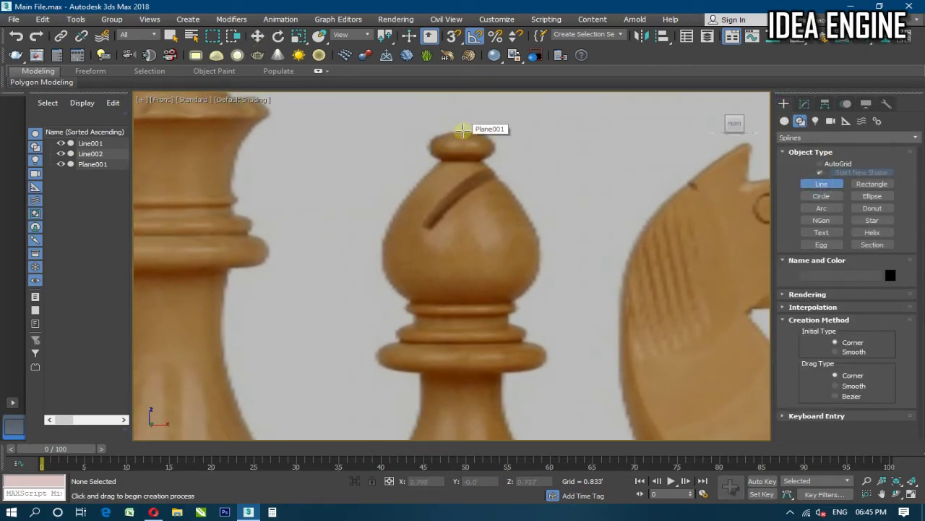
{"action": "left_click", "coordinate": [463, 131]}
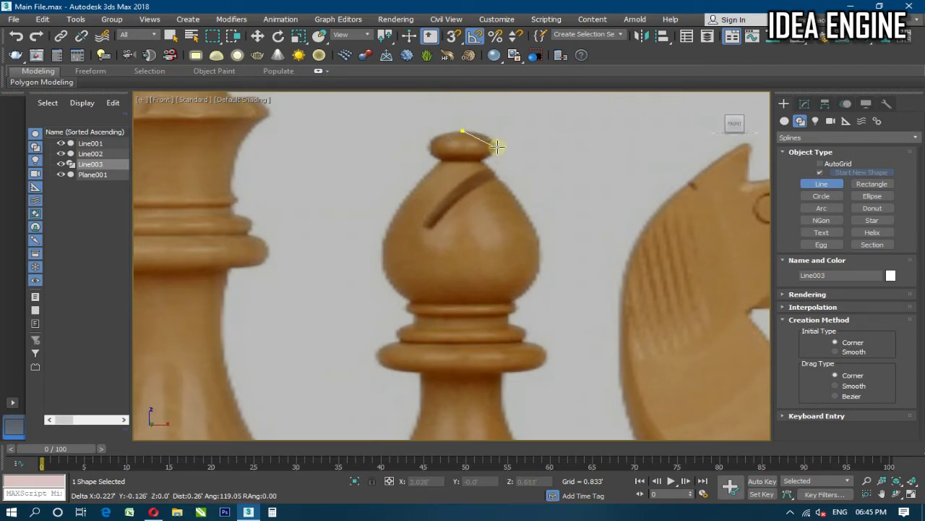
{"action": "left_click", "coordinate": [497, 144]}
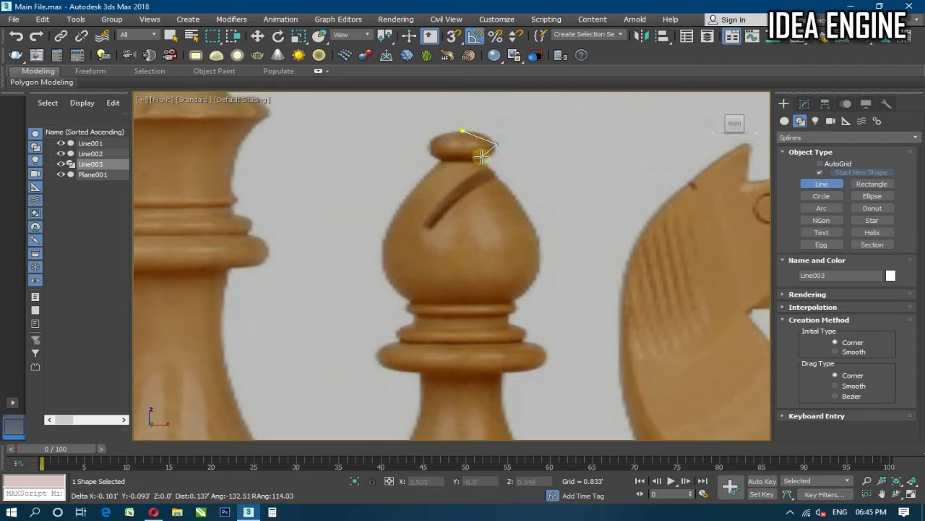
{"action": "left_click", "coordinate": [483, 160]}
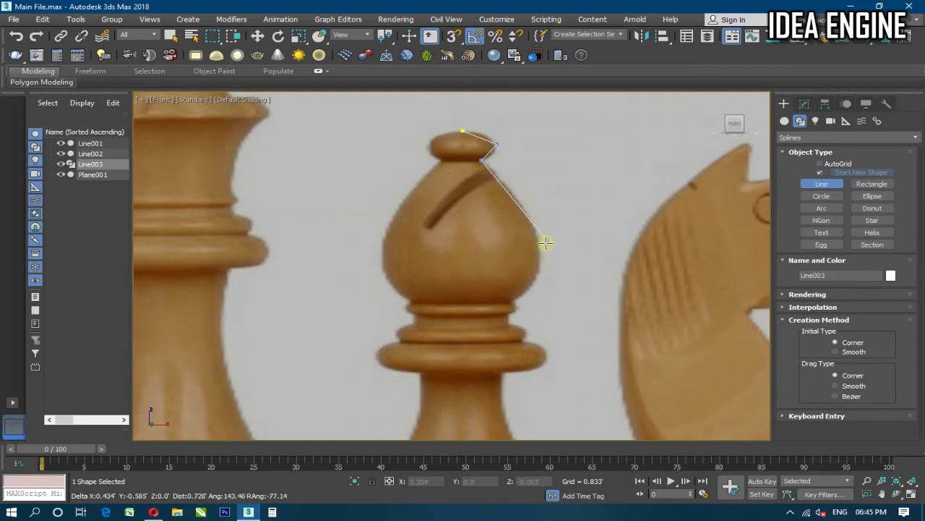
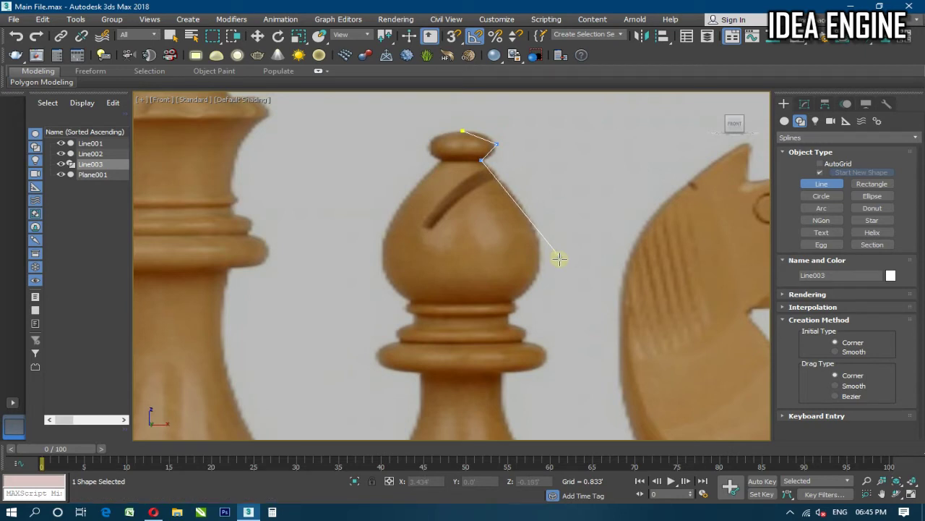
Trace profile points from the head's base out around the wide collar's outer edge
{"action": "left_click", "coordinate": [510, 301]}
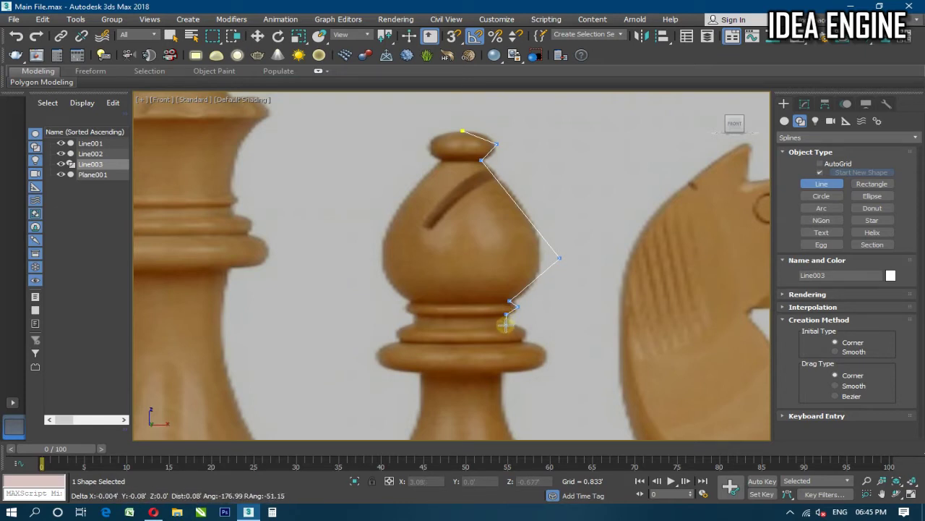
{"action": "left_click", "coordinate": [507, 323]}
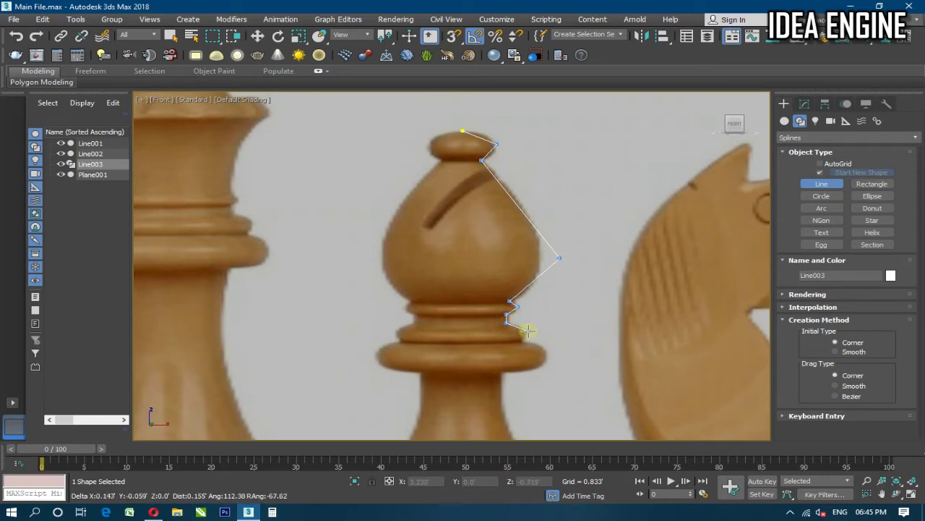
{"action": "left_click", "coordinate": [520, 339]}
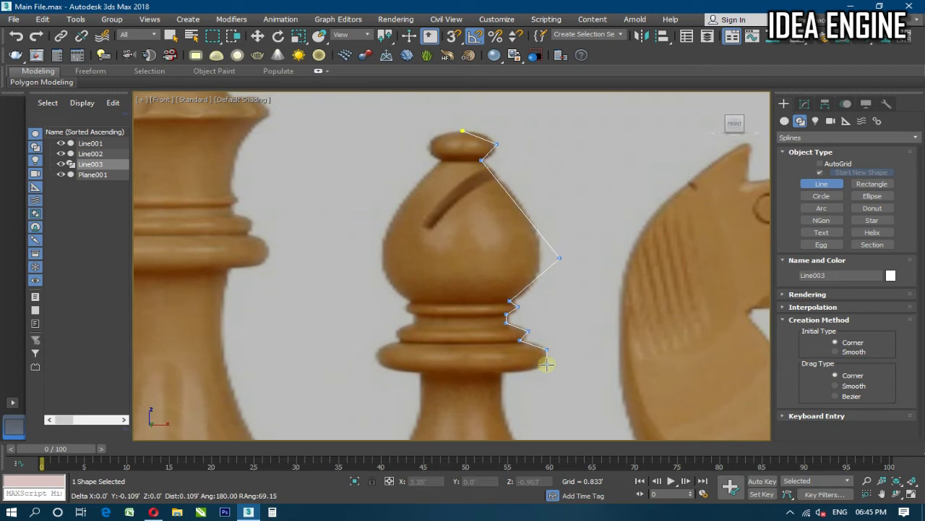
{"action": "left_click", "coordinate": [547, 365]}
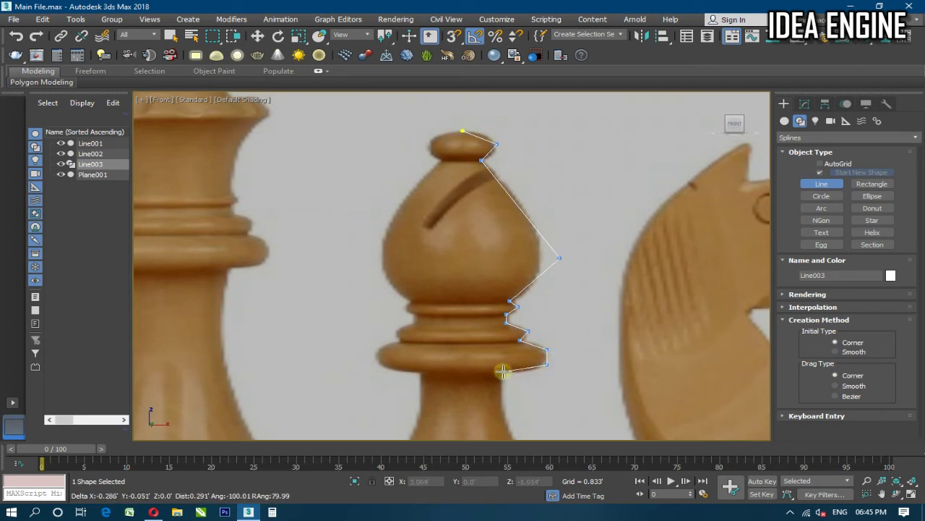
{"action": "left_click", "coordinate": [504, 371]}
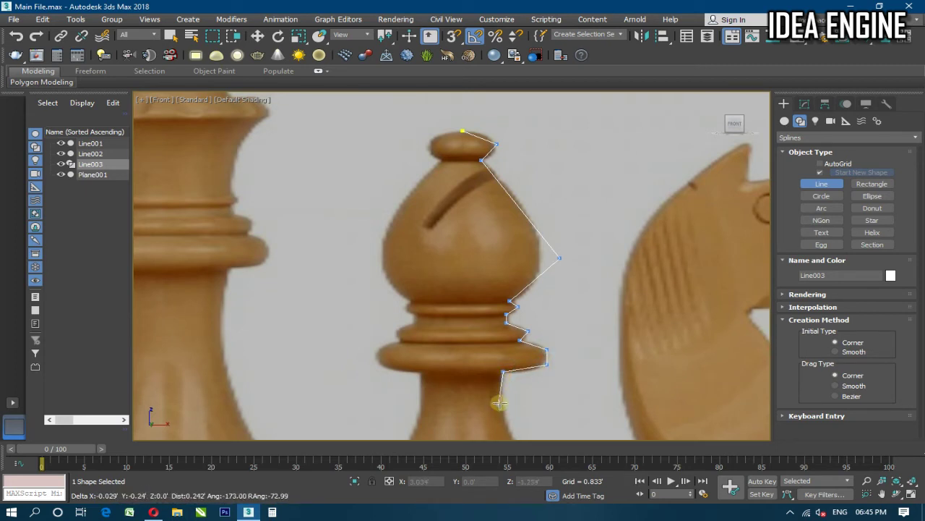
Continue the profile down the narrowing stem to its lower ring
{"action": "key", "text": "i"}
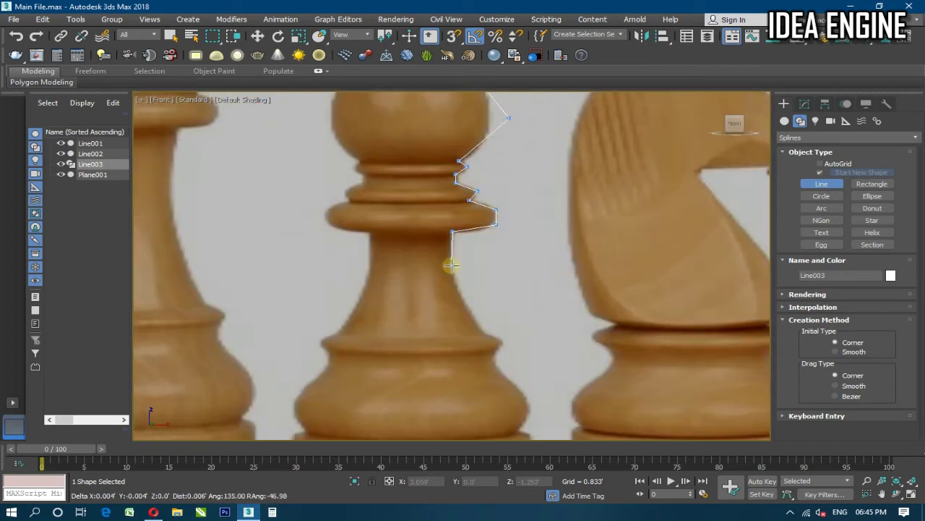
{"action": "left_click", "coordinate": [451, 266]}
{"action": "key", "text": "i"}
{"action": "key", "text": "i"}
{"action": "key", "text": "i"}
{"action": "key", "text": "i"}
{"action": "key", "text": "i"}
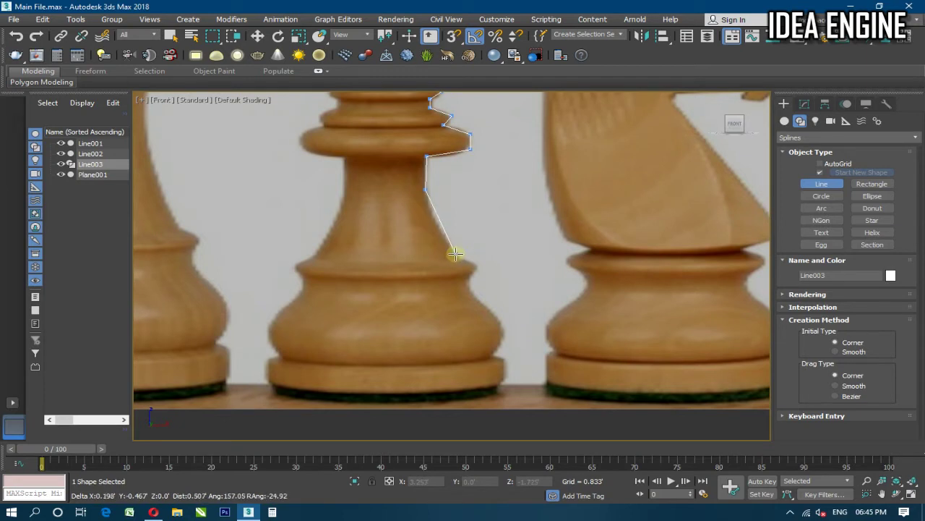
{"action": "left_click", "coordinate": [455, 253]}
{"action": "left_click", "coordinate": [478, 266]}
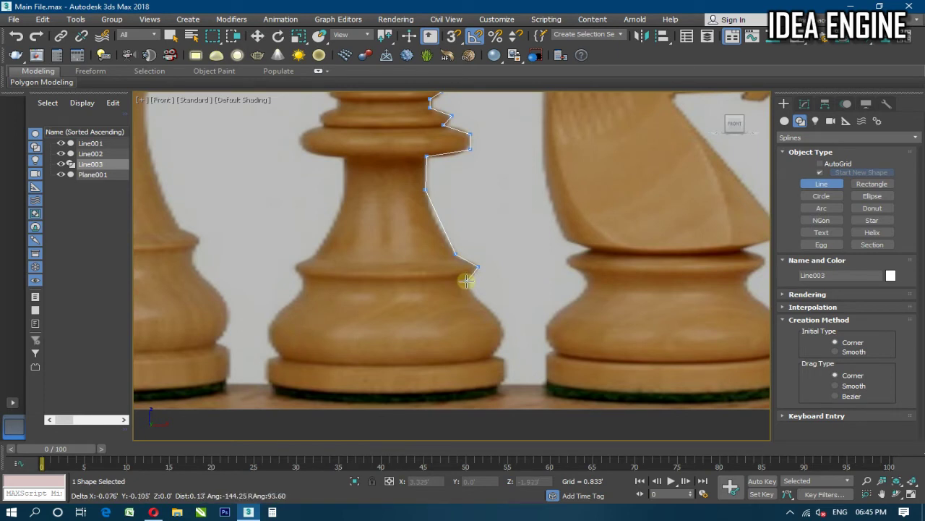
{"action": "left_click", "coordinate": [467, 282]}
Trace the flaring base to its bottom edge and finish the line at the base centre
{"action": "left_click", "coordinate": [508, 329]}
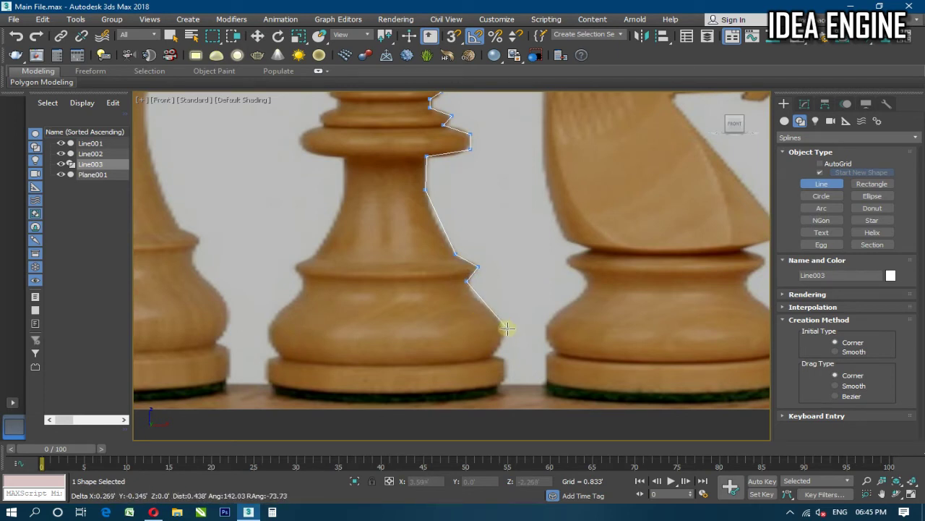
{"action": "left_click", "coordinate": [493, 356]}
{"action": "left_click", "coordinate": [504, 360]}
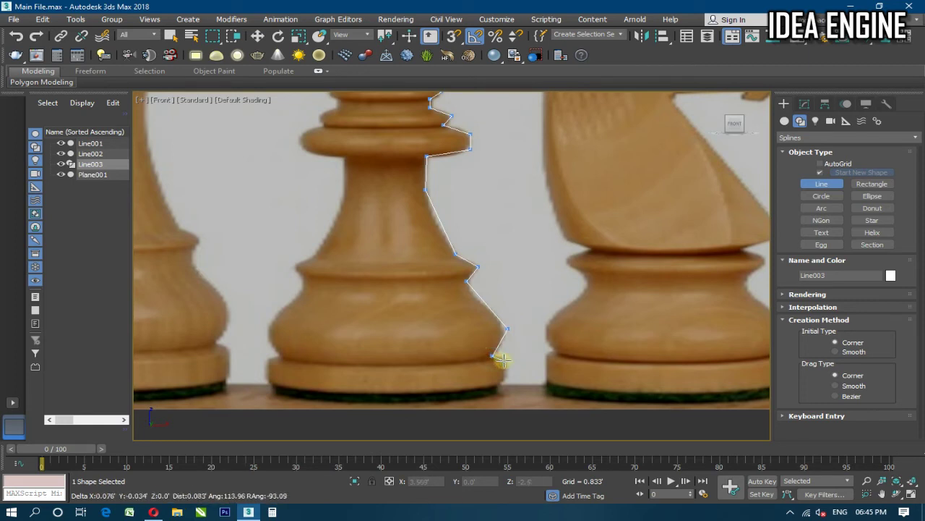
{"action": "left_click", "coordinate": [504, 380]}
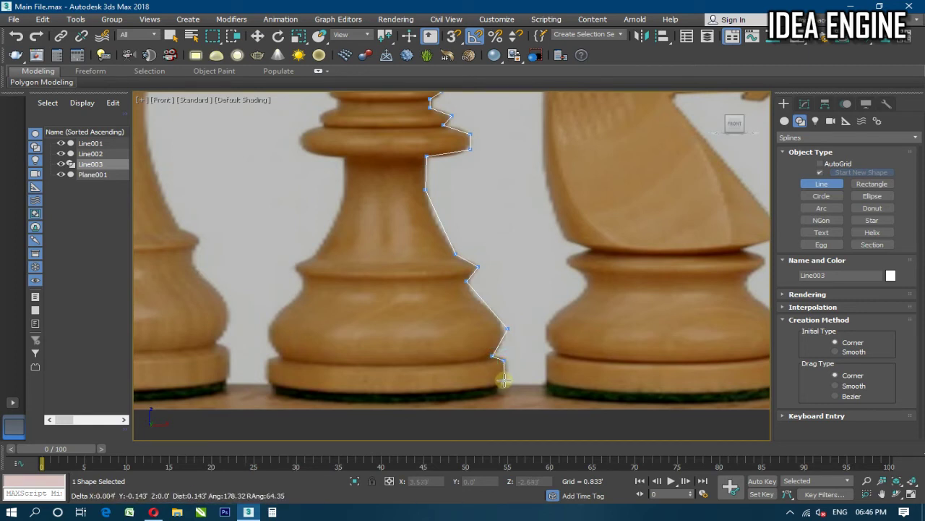
{"action": "right_click", "coordinate": [384, 386]}
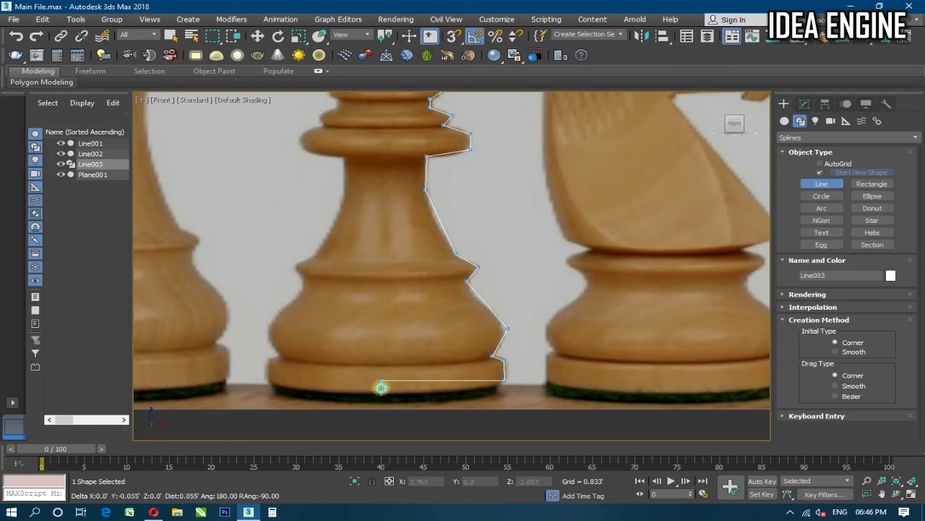
{"action": "right_click", "coordinate": [376, 380]}
{"action": "mouse_move", "coordinate": [376, 380]}
{"action": "middle_mouse_down"}
{"action": "mouse_move", "coordinate": [427, 362]}
{"action": "mouse_move", "coordinate": [456, 306]}
{"action": "mouse_move", "coordinate": [478, 361]}
{"action": "middle_mouse_up"}
Enter Vertex sub-object mode on Line003 and zoom in on the bishop's top
{"action": "left_click", "coordinate": [805, 103]}
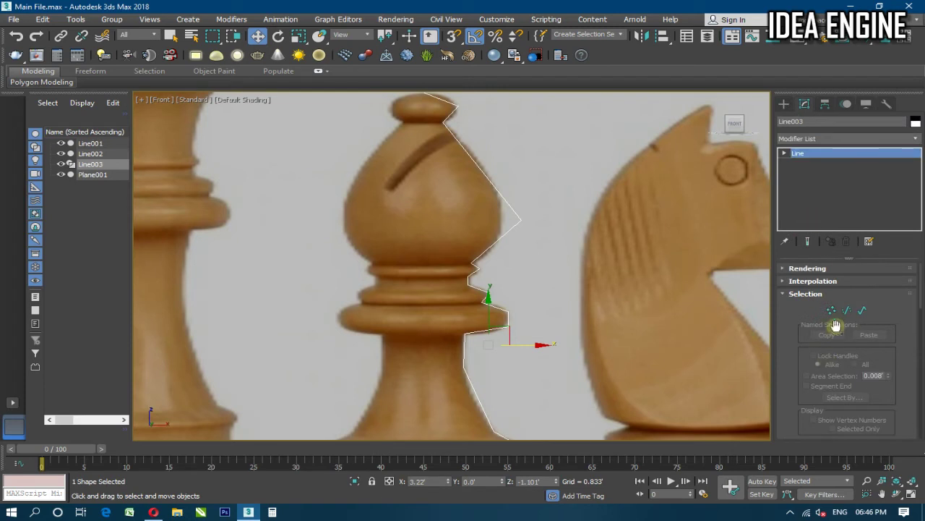
{"action": "left_click", "coordinate": [831, 310]}
{"action": "middle_click_drag", "start_coordinate": [477, 224], "coordinate": [472, 270]}
{"action": "middle_click_drag", "start_coordinate": [461, 217], "coordinate": [448, 231]}
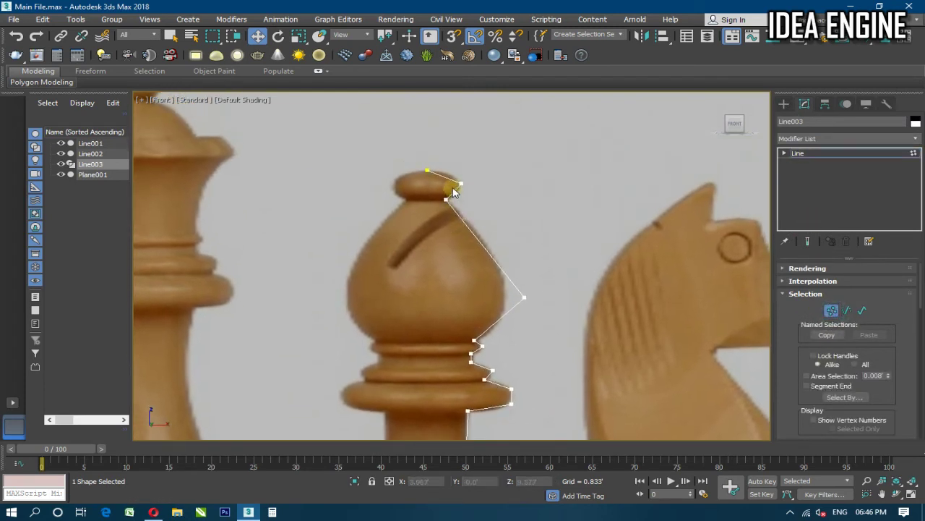
{"action": "scroll", "coordinate": [427, 172], "scroll_direction": "up", "scroll_amount": 2}
Move the knob-side point up and right so it sits at the knob's edge
{"action": "mouse_move", "coordinate": [454, 168]}
{"action": "left_mouse_down"}
{"action": "mouse_move", "coordinate": [477, 191]}
{"action": "mouse_move", "coordinate": [510, 186]}
{"action": "left_mouse_up"}
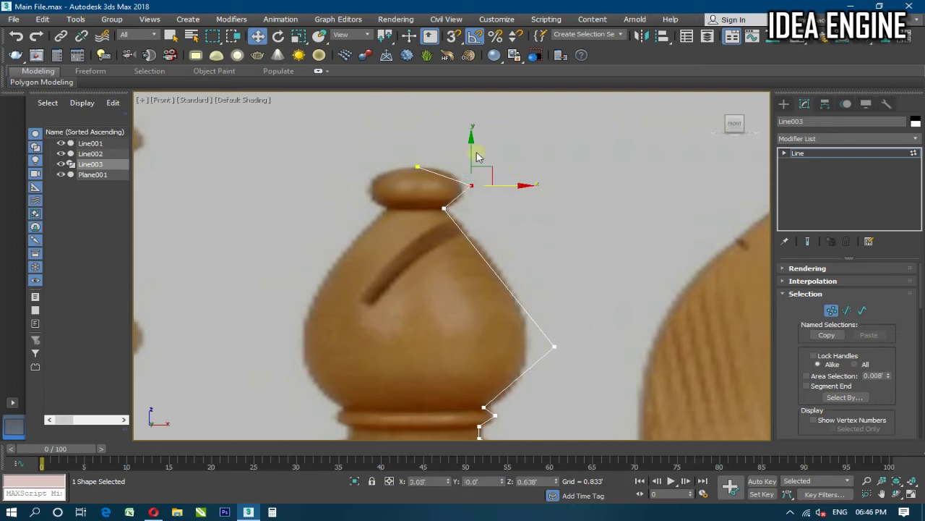
{"action": "left_click_drag", "start_coordinate": [471, 150], "coordinate": [471, 144]}
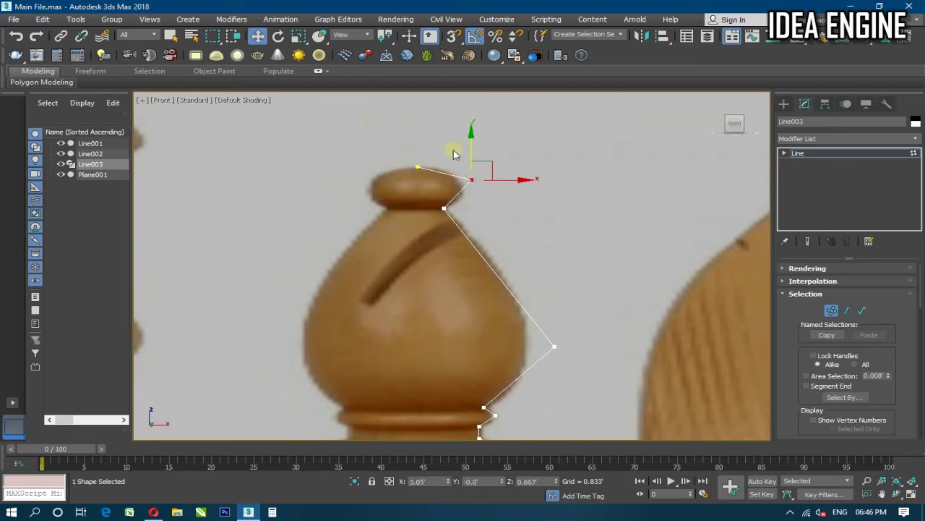
{"action": "left_click", "coordinate": [418, 165]}
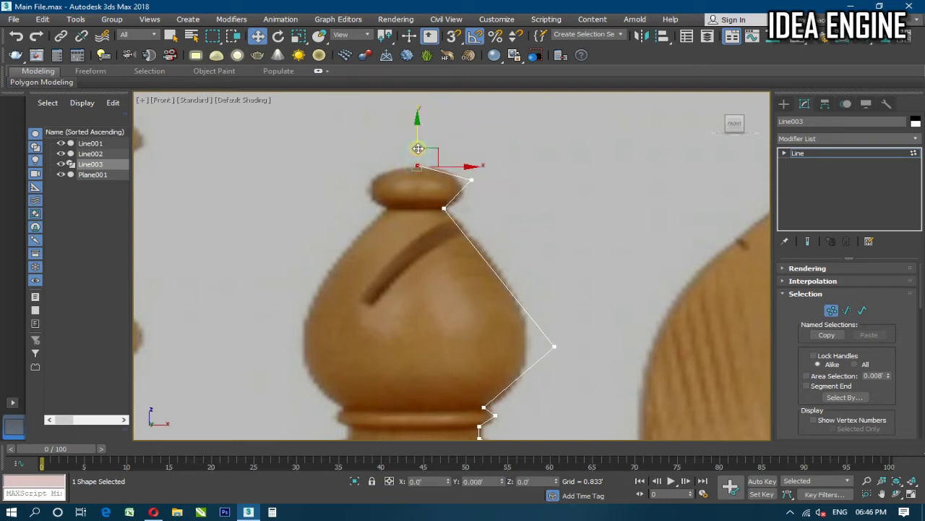
{"action": "left_click", "coordinate": [470, 181]}
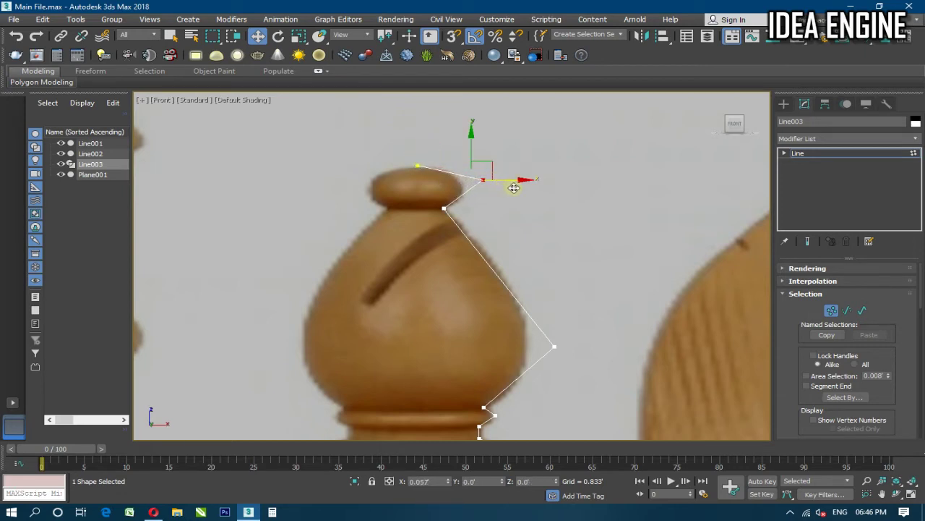
{"action": "left_click_drag", "start_coordinate": [510, 181], "coordinate": [524, 181]}
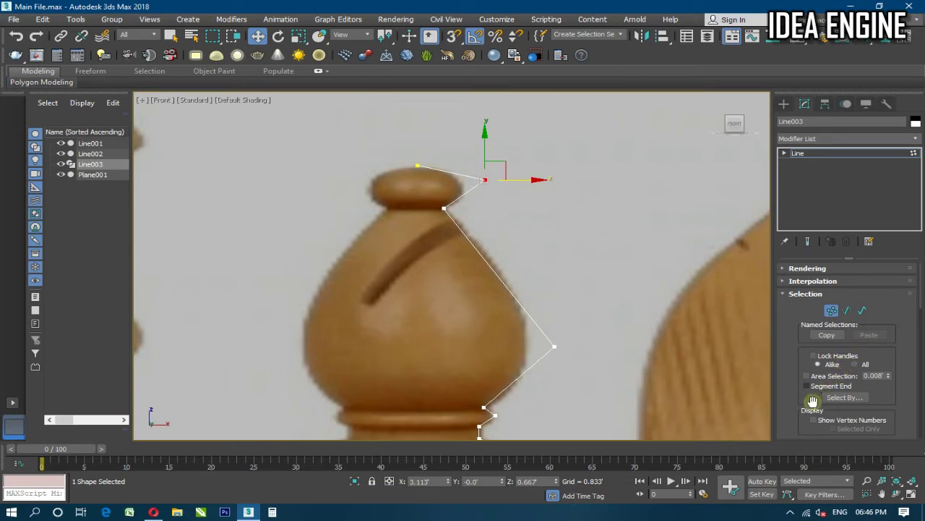
{"action": "scroll", "coordinate": [806, 390], "scroll_direction": "down", "scroll_amount": 3}
{"action": "scroll", "coordinate": [817, 362], "scroll_direction": "down", "scroll_amount": 3}
{"action": "scroll", "coordinate": [795, 409], "scroll_direction": "down", "scroll_amount": 3}
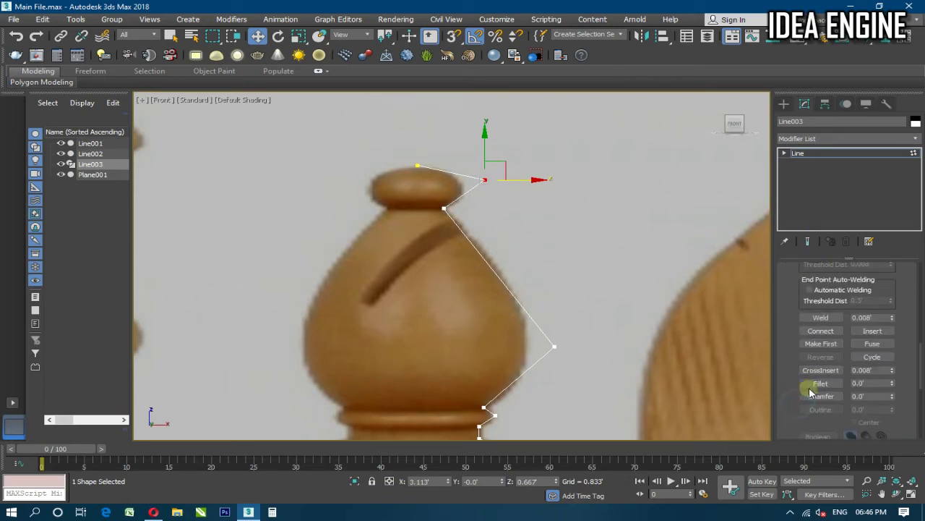
Fillet the knob-side corner into a small rounded curve after nudging it slightly left
{"action": "left_click", "coordinate": [820, 382]}
{"action": "left_click_drag", "start_coordinate": [486, 180], "coordinate": [490, 147]}
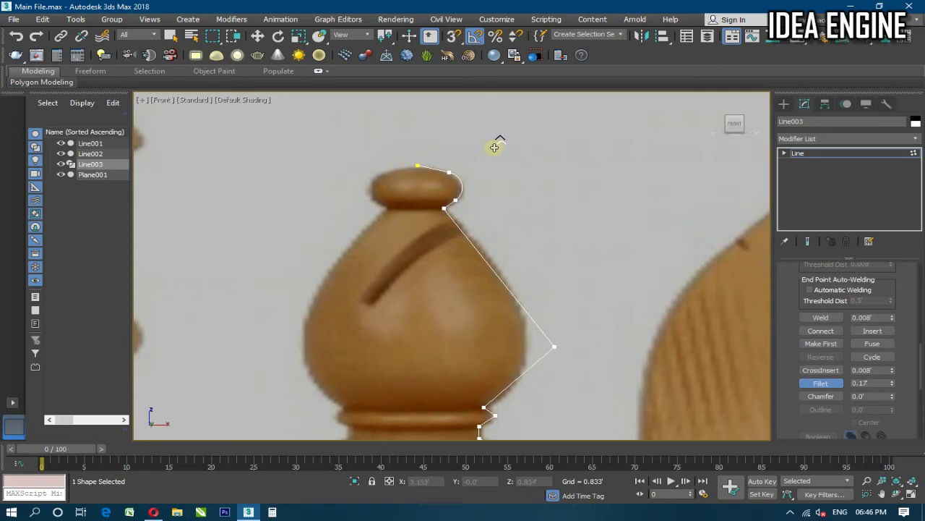
{"action": "key", "text": "ctrl+z"}
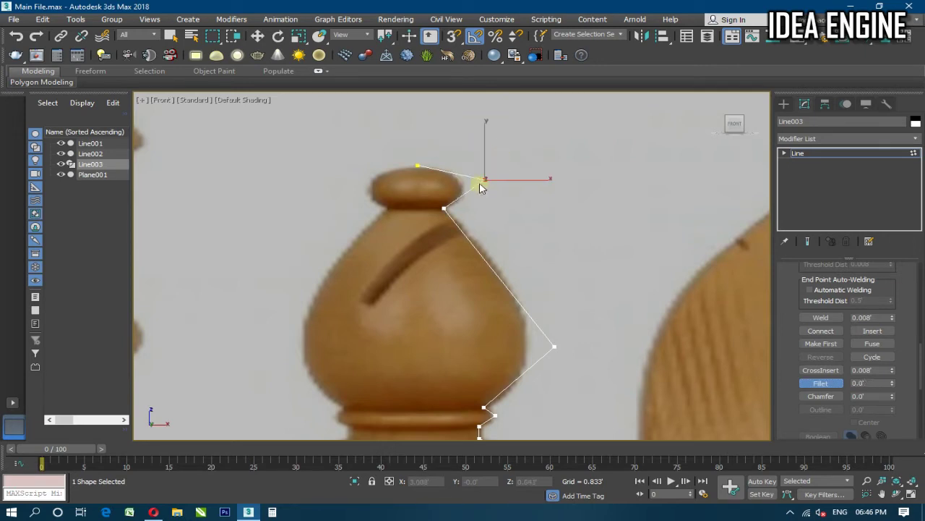
{"action": "key", "text": "w"}
{"action": "left_click_drag", "start_coordinate": [518, 181], "coordinate": [511, 181]}
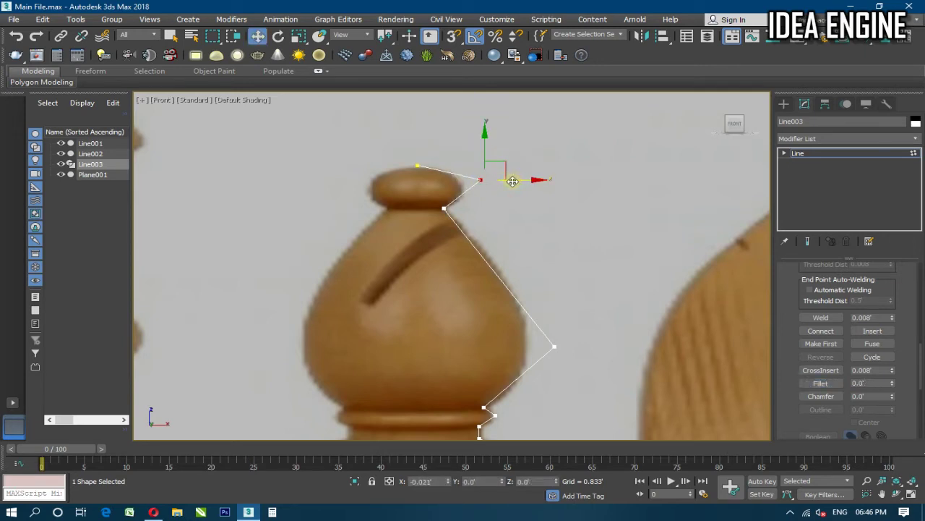
{"action": "left_click", "coordinate": [821, 383]}
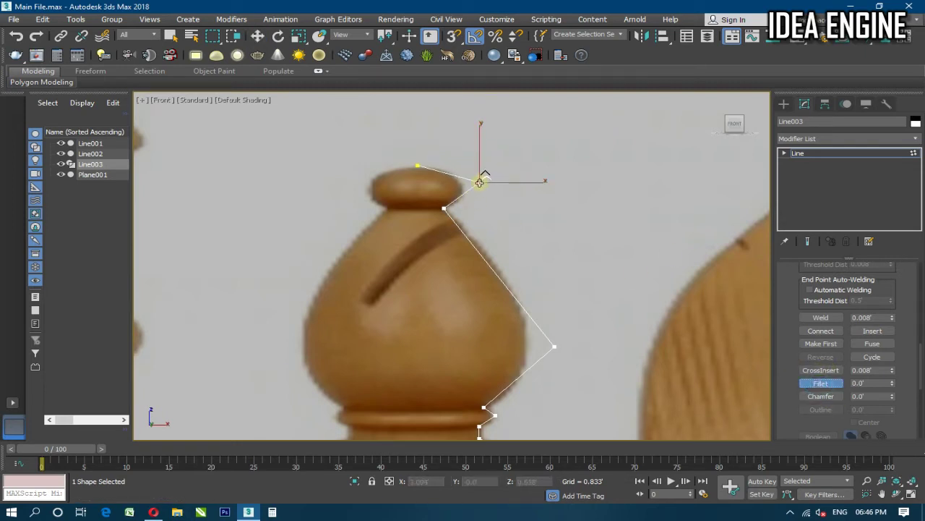
{"action": "left_click_drag", "start_coordinate": [480, 182], "coordinate": [483, 157]}
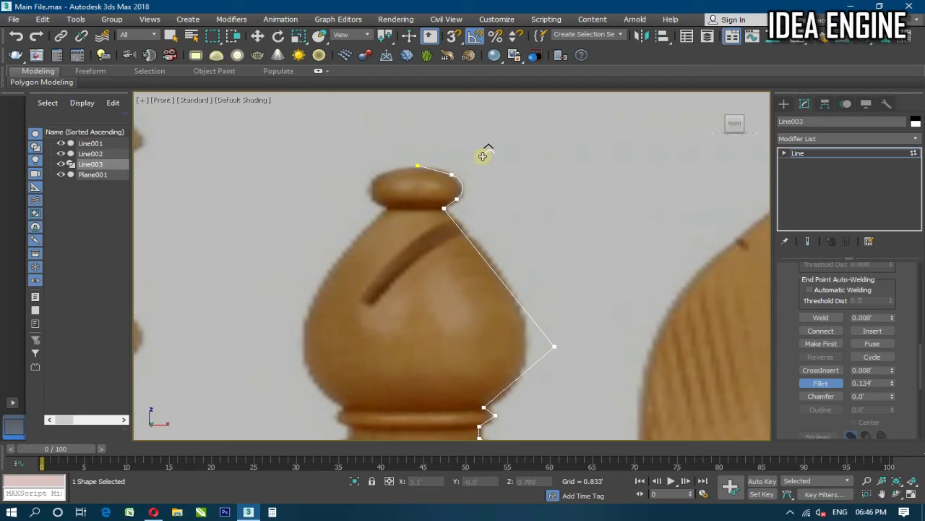
Raise a point of the rounded corner to fit the knob outline
{"action": "right_click", "coordinate": [444, 180]}
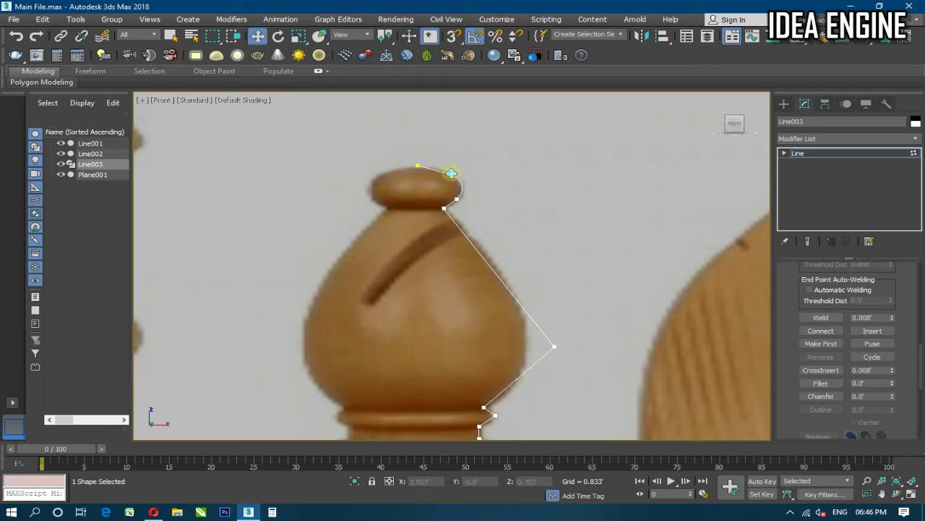
{"action": "left_click", "coordinate": [451, 173]}
{"action": "left_click_drag", "start_coordinate": [451, 155], "coordinate": [420, 147]}
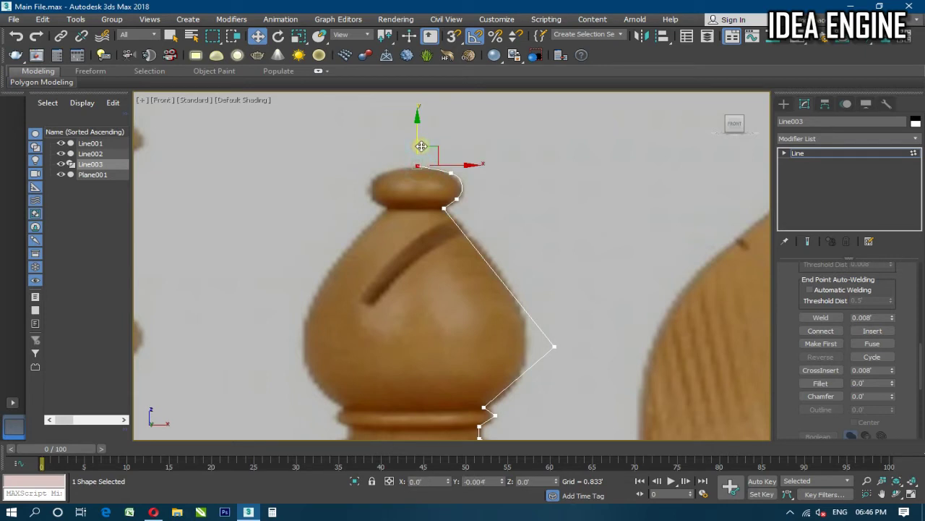
{"action": "left_click", "coordinate": [451, 174]}
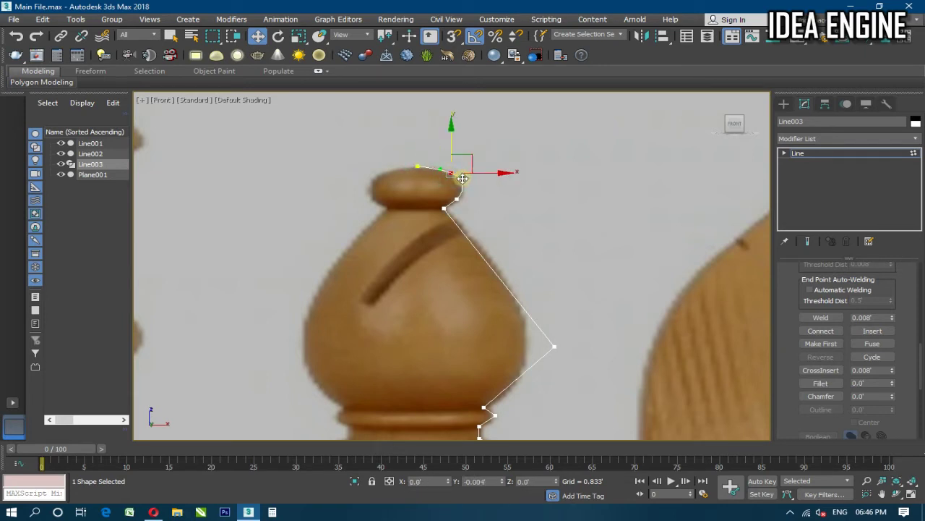
{"action": "left_click", "coordinate": [418, 167]}
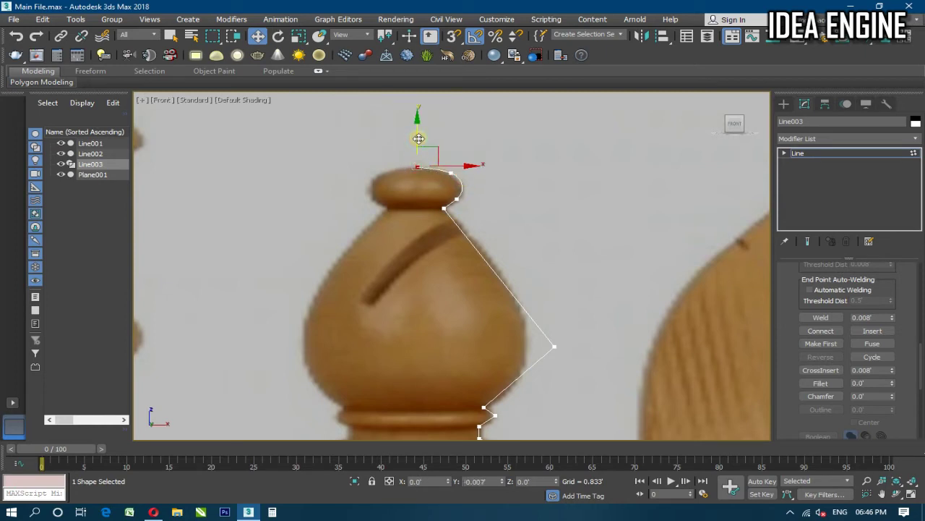
Add a point midway along the head's side, pull it out to the bulge, and nudge the neighbouring vertex
{"action": "middle_click_drag", "start_coordinate": [441, 204], "coordinate": [435, 180]}
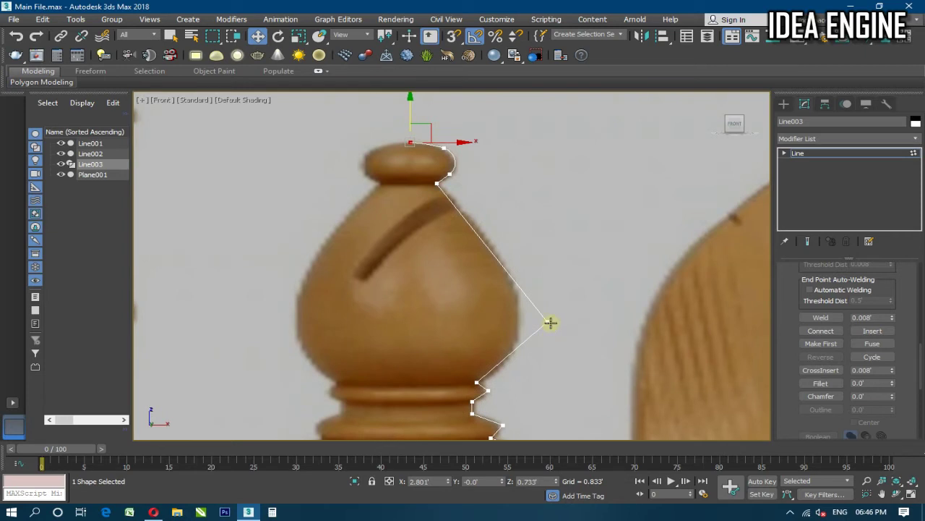
{"action": "left_click", "coordinate": [550, 322]}
{"action": "left_click_drag", "start_coordinate": [578, 322], "coordinate": [596, 316]}
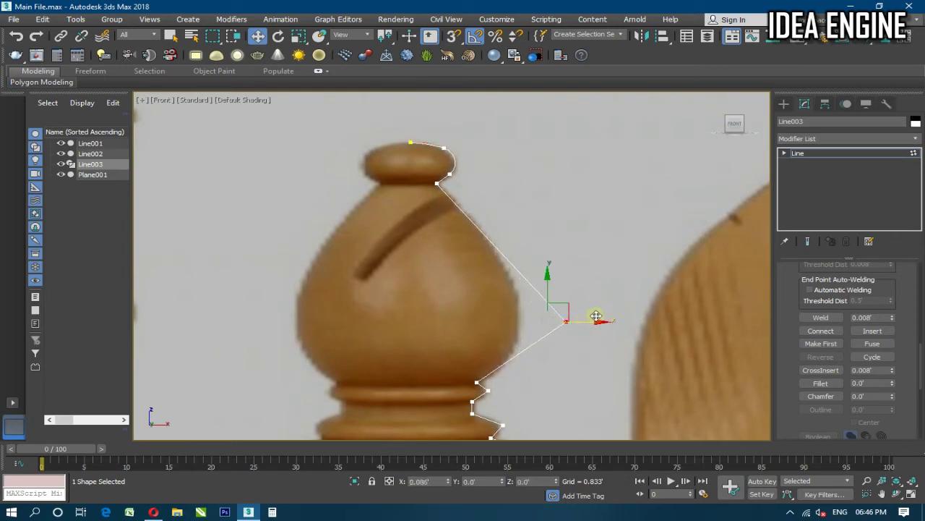
{"action": "mouse_move", "coordinate": [463, 325]}
{"action": "middle_mouse_down"}
{"action": "mouse_move", "coordinate": [442, 239]}
{"action": "mouse_move", "coordinate": [441, 291]}
{"action": "middle_mouse_up"}
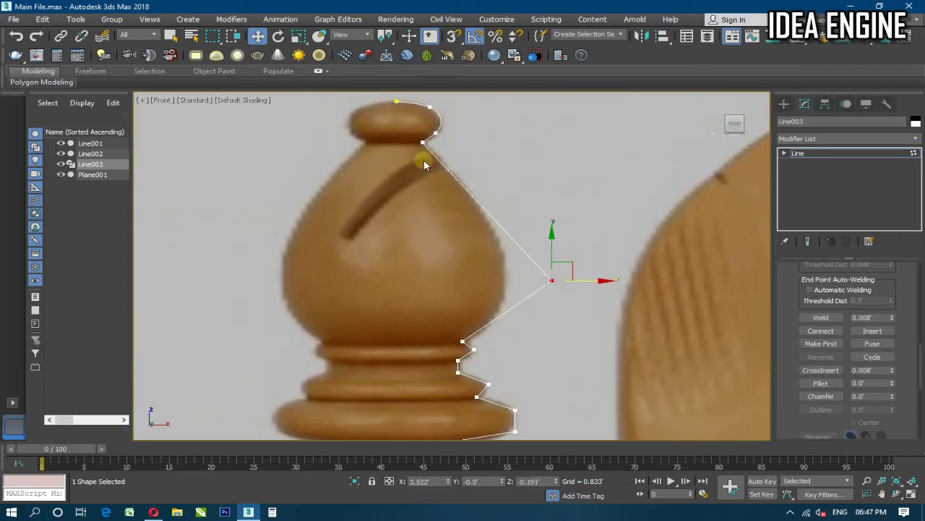
{"action": "middle_click_drag", "start_coordinate": [514, 278], "coordinate": [517, 209]}
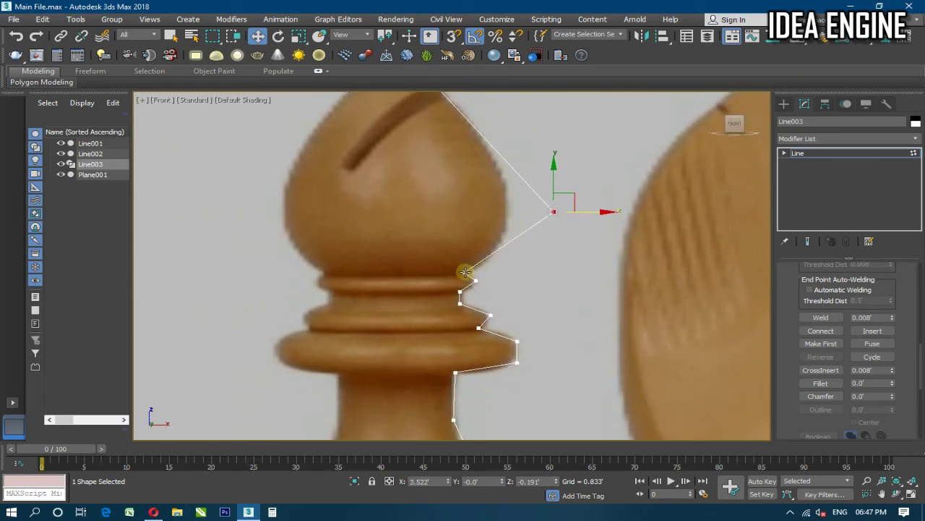
{"action": "left_click", "coordinate": [464, 272]}
{"action": "left_click_drag", "start_coordinate": [461, 248], "coordinate": [462, 250]}
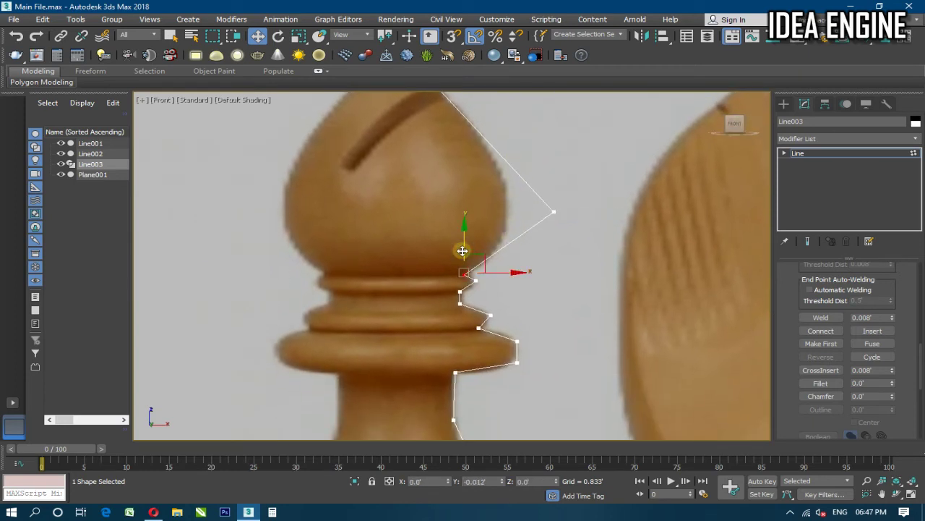
Fillet the corner beside the head into a curve along the bulb, then nudge the curve vertex down
{"action": "left_click", "coordinate": [555, 211]}
{"action": "left_click", "coordinate": [821, 382]}
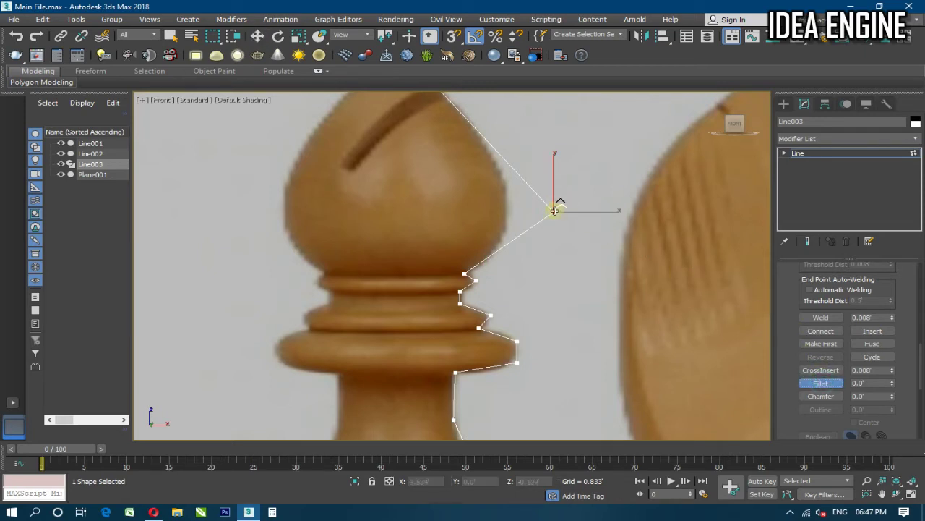
{"action": "mouse_move", "coordinate": [554, 211]}
{"action": "left_mouse_down"}
{"action": "mouse_move", "coordinate": [572, 129]}
{"action": "mouse_move", "coordinate": [563, 98]}
{"action": "mouse_move", "coordinate": [562, 111]}
{"action": "left_mouse_up"}
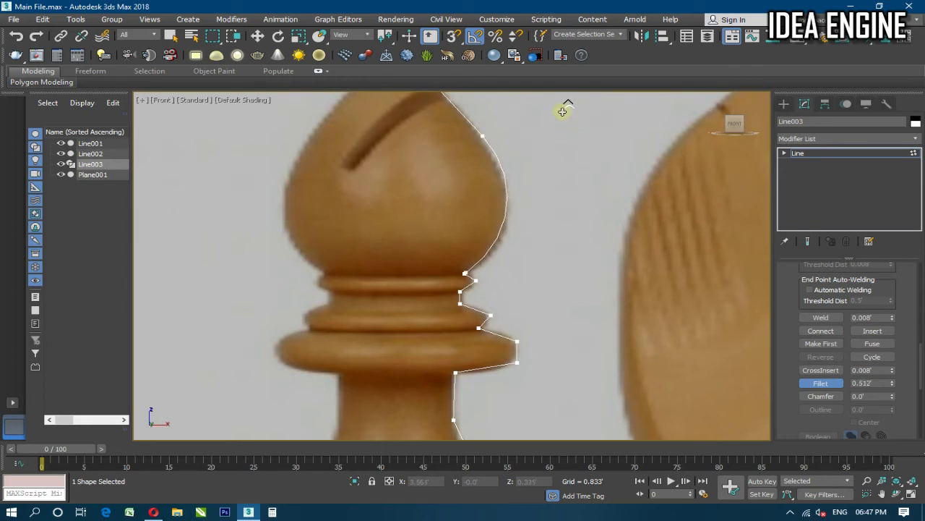
{"action": "middle_click_drag", "start_coordinate": [480, 235], "coordinate": [455, 289]}
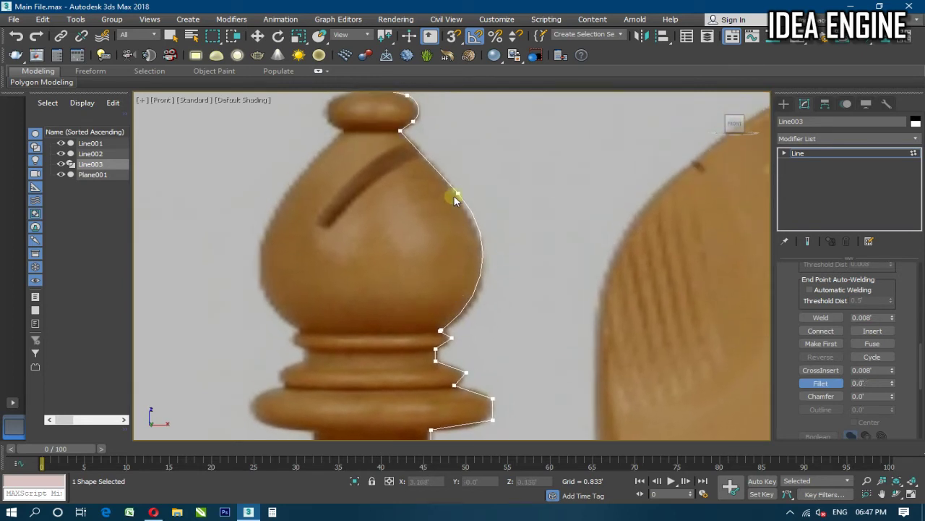
{"action": "left_click", "coordinate": [456, 192]}
{"action": "key", "text": "w"}
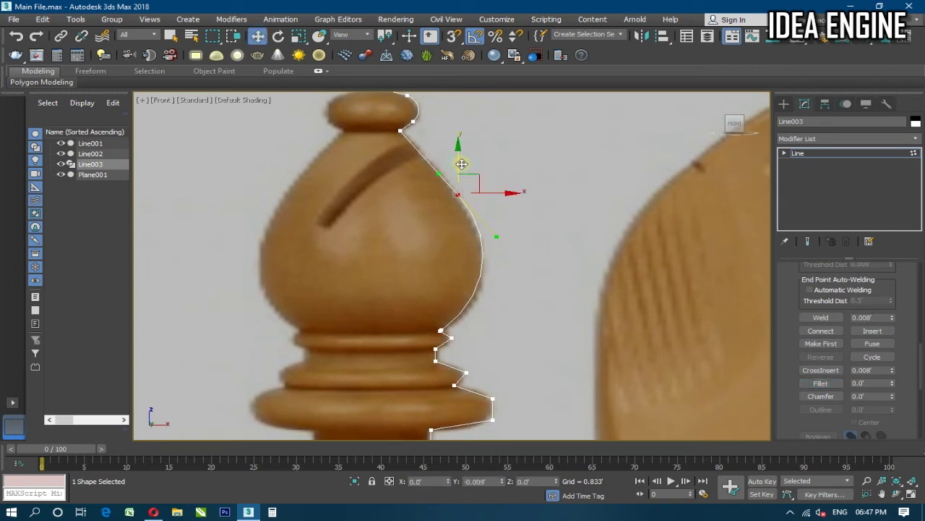
{"action": "left_click_drag", "start_coordinate": [461, 160], "coordinate": [462, 163]}
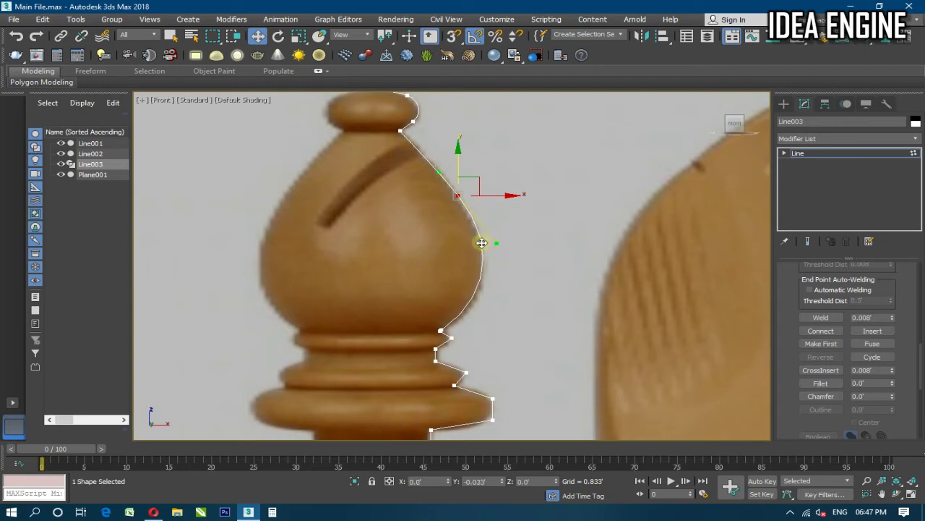
Nudge the vertex where head meets collar down and give it a slight fillet
{"action": "scroll", "coordinate": [463, 224], "scroll_direction": "down", "scroll_amount": 2}
{"action": "scroll", "coordinate": [441, 221], "scroll_direction": "up", "scroll_amount": 5}
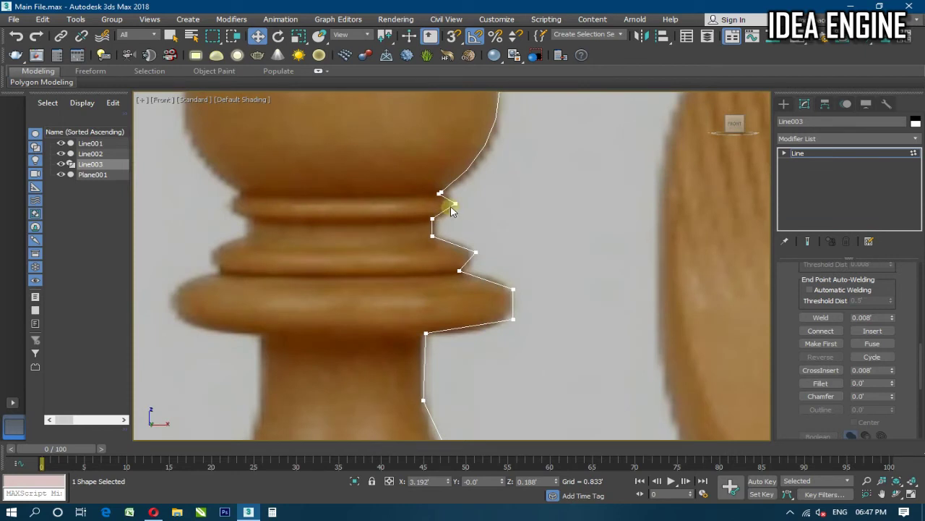
{"action": "middle_click_drag", "start_coordinate": [451, 230], "coordinate": [456, 245]}
{"action": "left_click", "coordinate": [458, 217]}
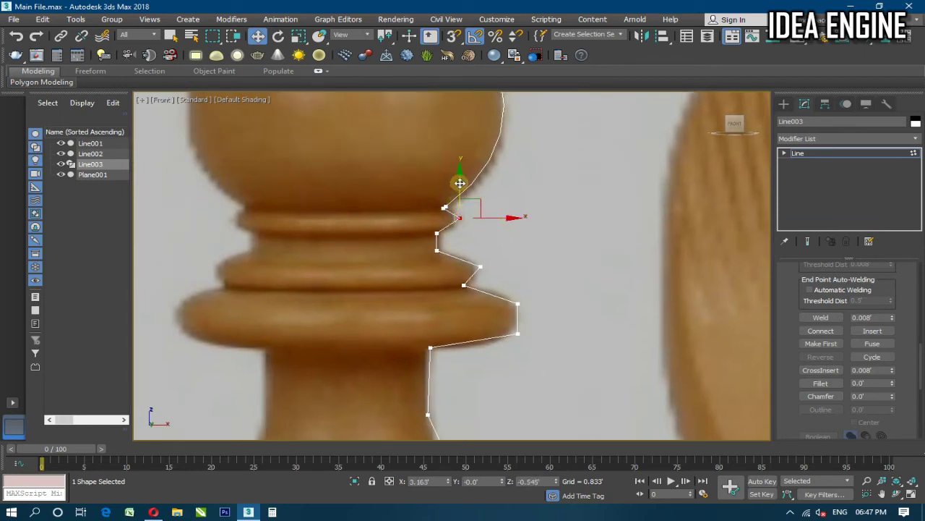
{"action": "left_click_drag", "start_coordinate": [460, 183], "coordinate": [469, 187]}
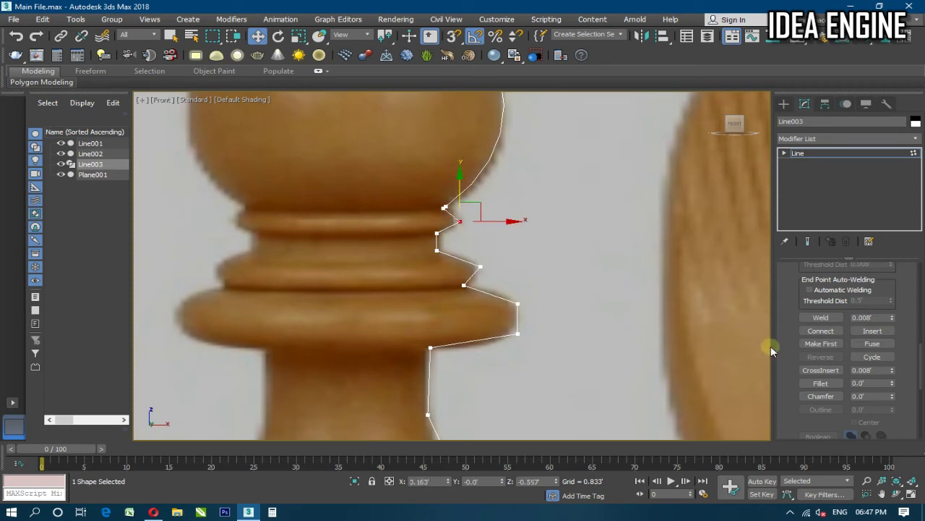
{"action": "left_click", "coordinate": [819, 382]}
{"action": "left_click_drag", "start_coordinate": [460, 222], "coordinate": [464, 219]}
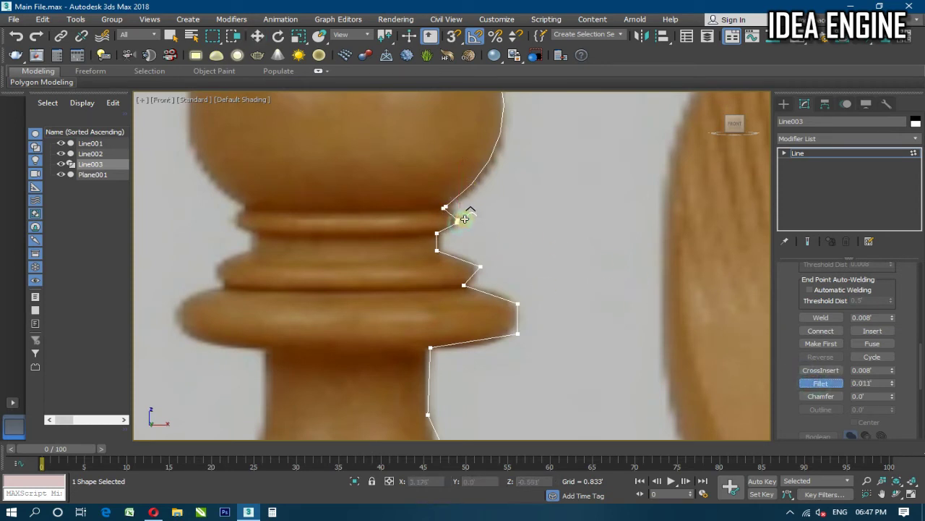
{"action": "scroll", "coordinate": [434, 239], "scroll_direction": "up", "scroll_amount": 2}
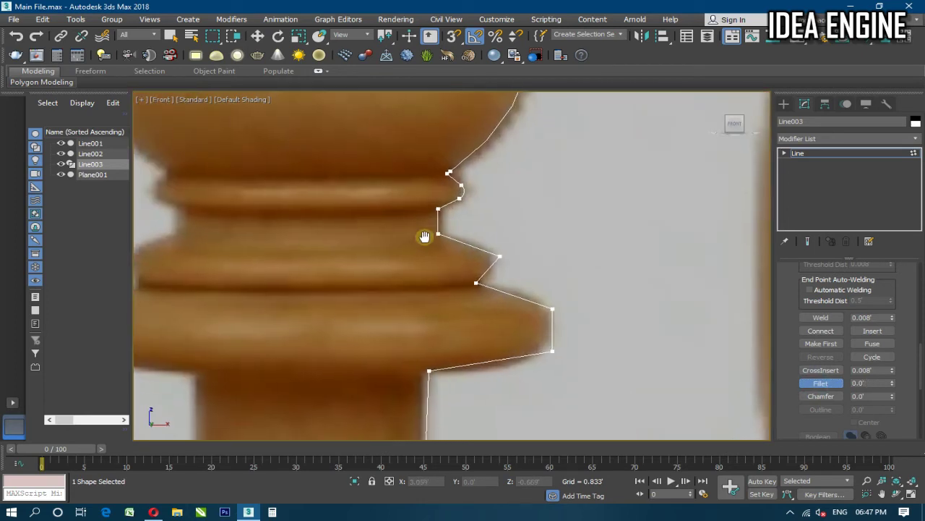
{"action": "key", "text": "w"}
Adjust the upper and lower collar ring vertices with small moves
{"action": "left_click", "coordinate": [437, 235]}
{"action": "left_click_drag", "start_coordinate": [436, 236], "coordinate": [436, 232]}
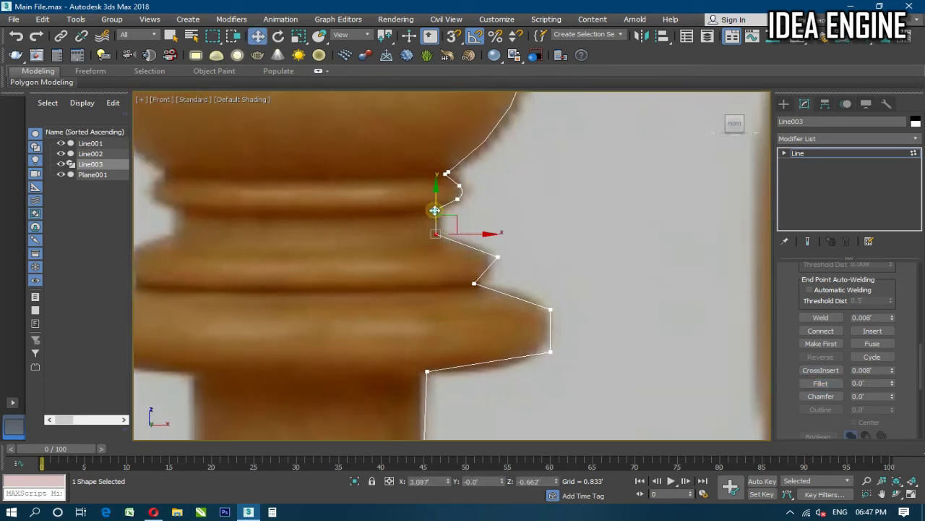
{"action": "left_click", "coordinate": [499, 258]}
{"action": "left_click_drag", "start_coordinate": [527, 257], "coordinate": [526, 258]}
{"action": "left_click", "coordinate": [436, 232]}
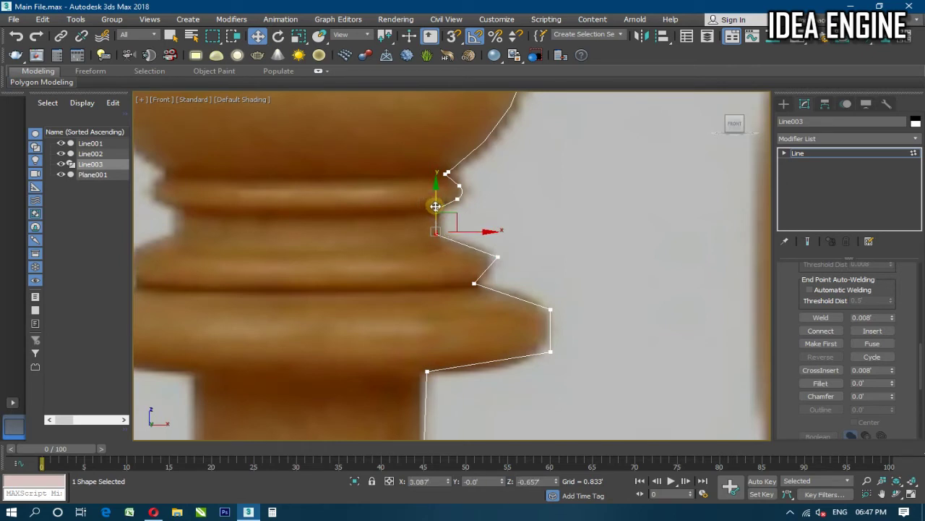
{"action": "left_click", "coordinate": [497, 257]}
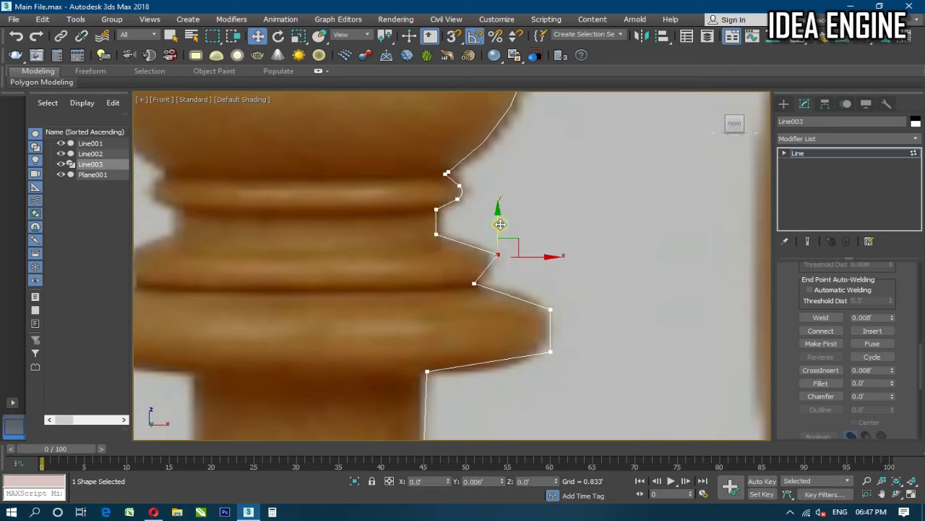
{"action": "left_click", "coordinate": [474, 283]}
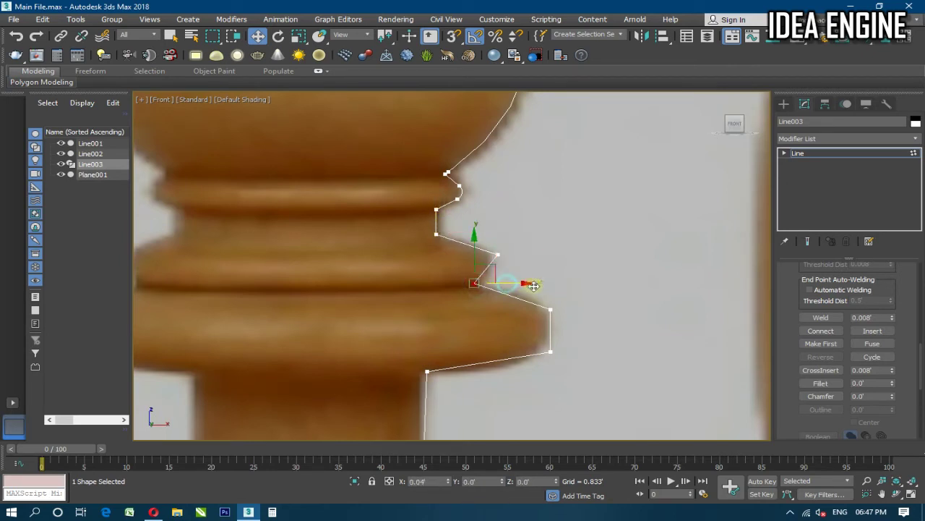
{"action": "left_click_drag", "start_coordinate": [509, 286], "coordinate": [506, 284]}
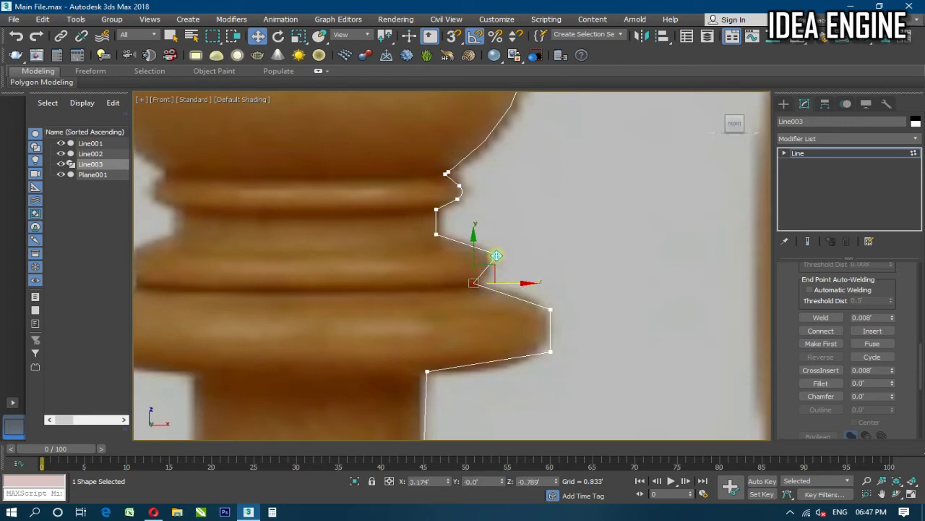
Fillet the lower ring's outer corner, the upper ring's inner corner and the corner under the head
{"action": "left_click", "coordinate": [821, 383]}
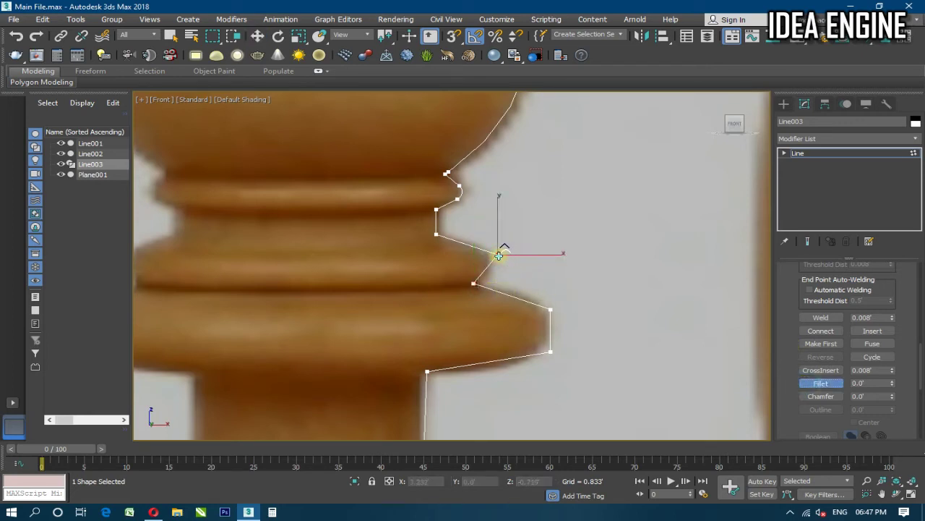
{"action": "left_click_drag", "start_coordinate": [499, 255], "coordinate": [493, 230]}
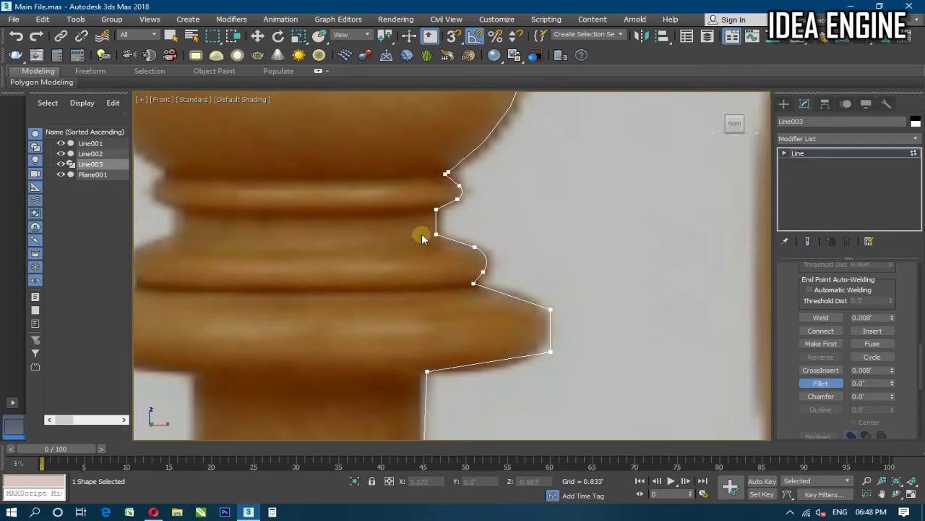
{"action": "left_click_drag", "start_coordinate": [436, 235], "coordinate": [439, 229]}
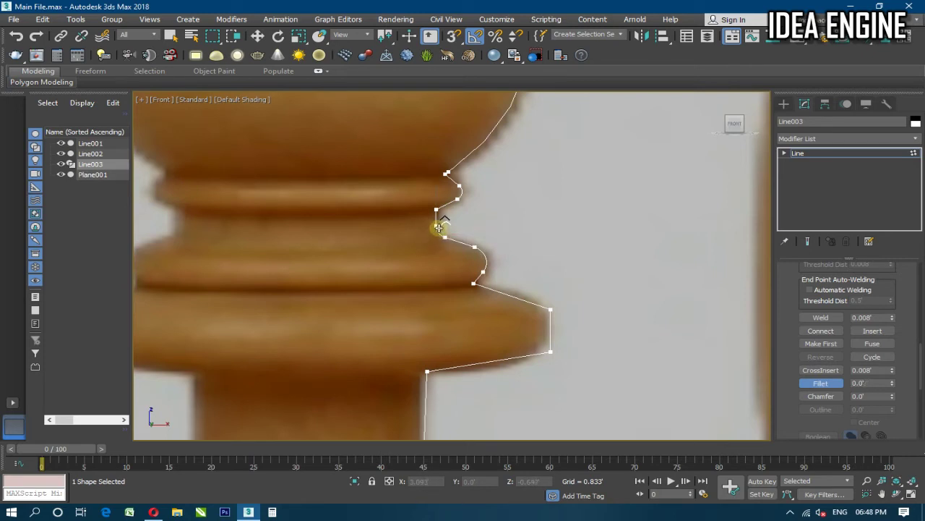
{"action": "middle_click_drag", "start_coordinate": [465, 268], "coordinate": [462, 260]}
{"action": "left_click_drag", "start_coordinate": [436, 206], "coordinate": [438, 200]}
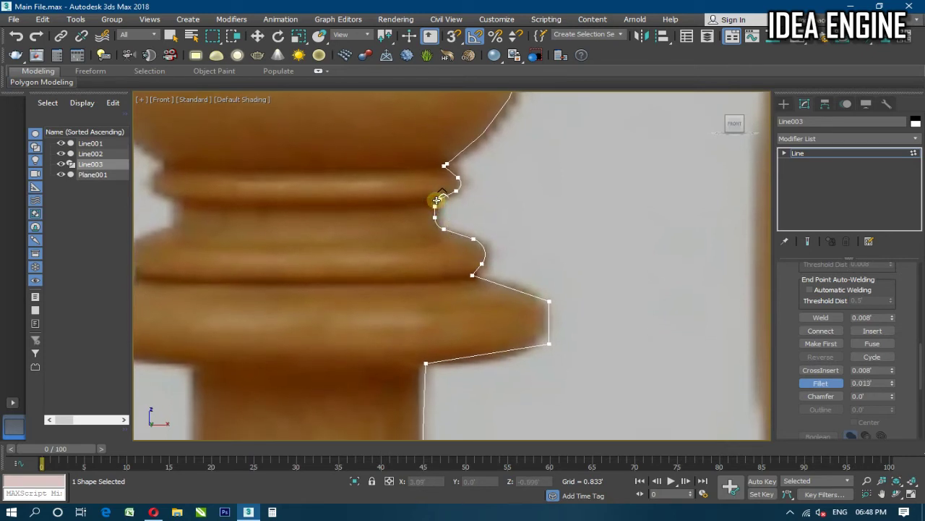
{"action": "middle_click_drag", "start_coordinate": [437, 200], "coordinate": [428, 105]}
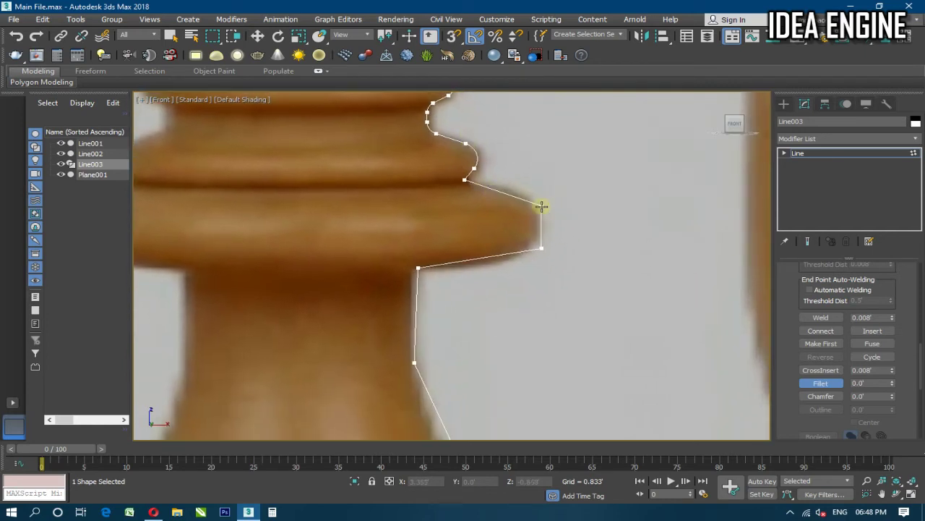
Reposition the wide ring's outer corner, stem-side vertex and upper corner to the reference edge
{"action": "left_click", "coordinate": [544, 249]}
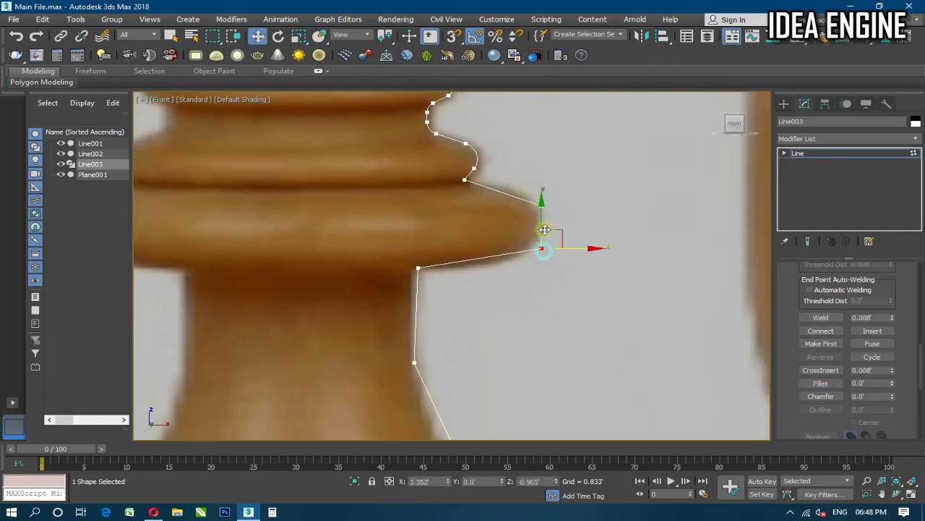
{"action": "left_click_drag", "start_coordinate": [543, 214], "coordinate": [543, 229]}
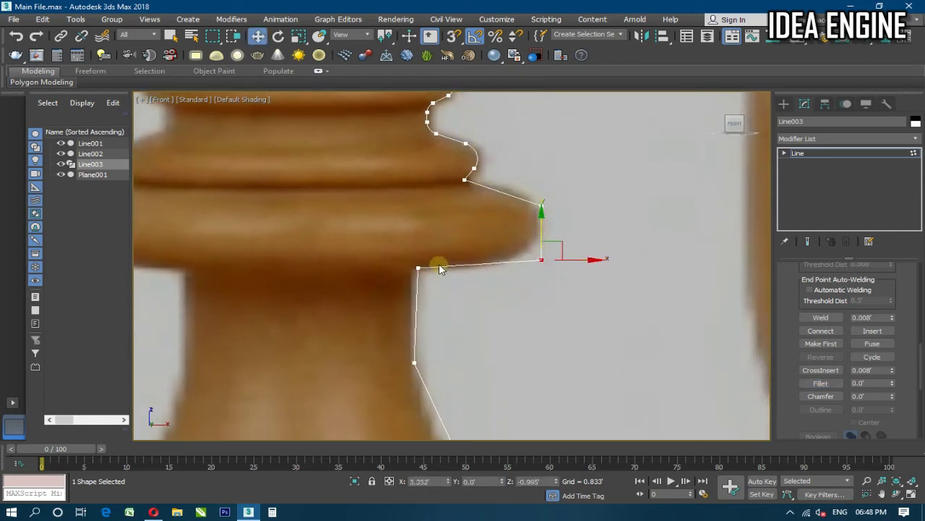
{"action": "left_click", "coordinate": [418, 267]}
{"action": "left_click_drag", "start_coordinate": [455, 269], "coordinate": [451, 269]}
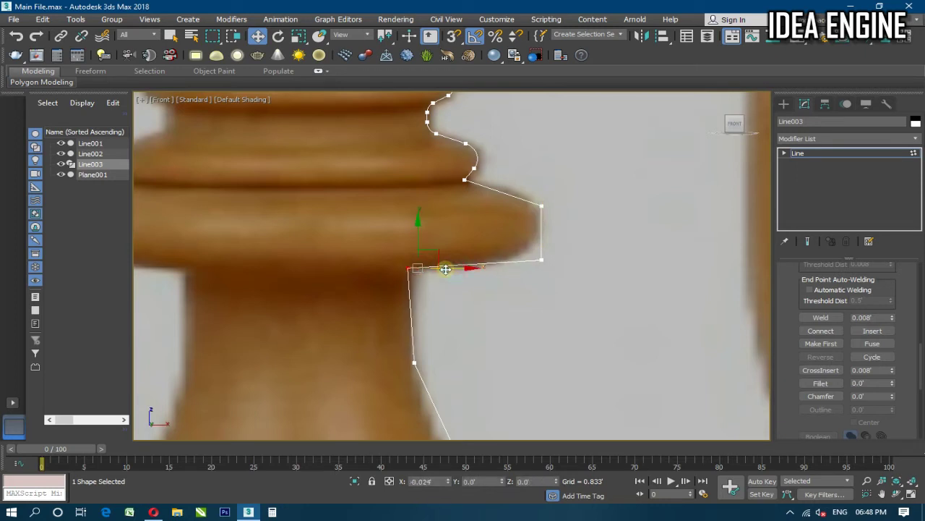
{"action": "left_click", "coordinate": [536, 259]}
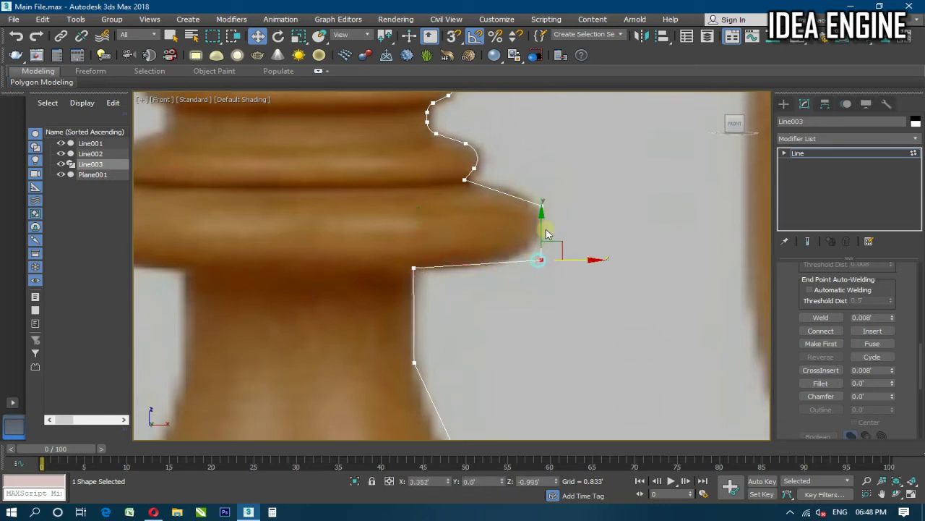
{"action": "left_click", "coordinate": [542, 206]}
{"action": "mouse_move", "coordinate": [543, 190]}
{"action": "left_mouse_down"}
{"action": "mouse_move", "coordinate": [544, 182]}
{"action": "mouse_move", "coordinate": [542, 206]}
{"action": "mouse_move", "coordinate": [542, 180]}
{"action": "left_mouse_up"}
Round the wide ring's outer corner and pull its curve vertices inward to match the photo
{"action": "left_click", "coordinate": [807, 384]}
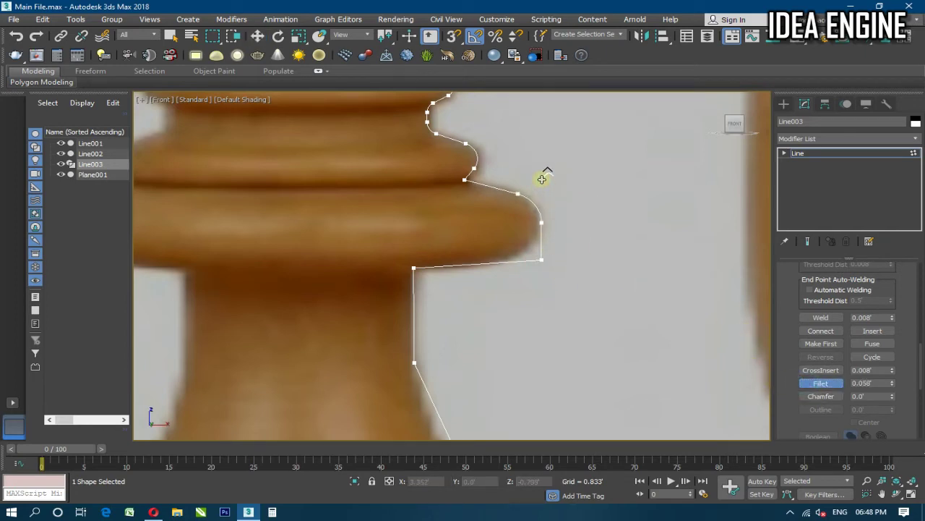
{"action": "left_click", "coordinate": [543, 257]}
{"action": "key", "text": "w"}
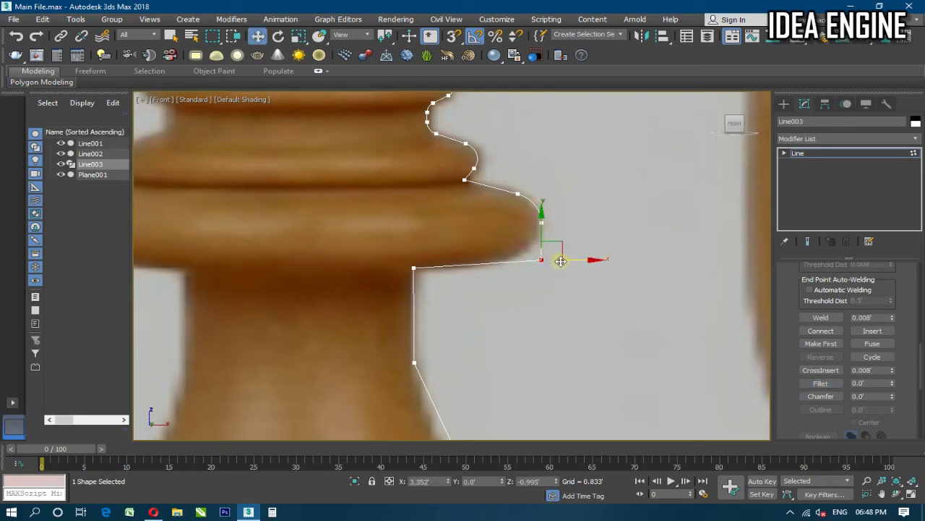
{"action": "mouse_move", "coordinate": [569, 259]}
{"action": "left_mouse_down"}
{"action": "mouse_move", "coordinate": [532, 259]}
{"action": "mouse_move", "coordinate": [512, 229]}
{"action": "left_mouse_up"}
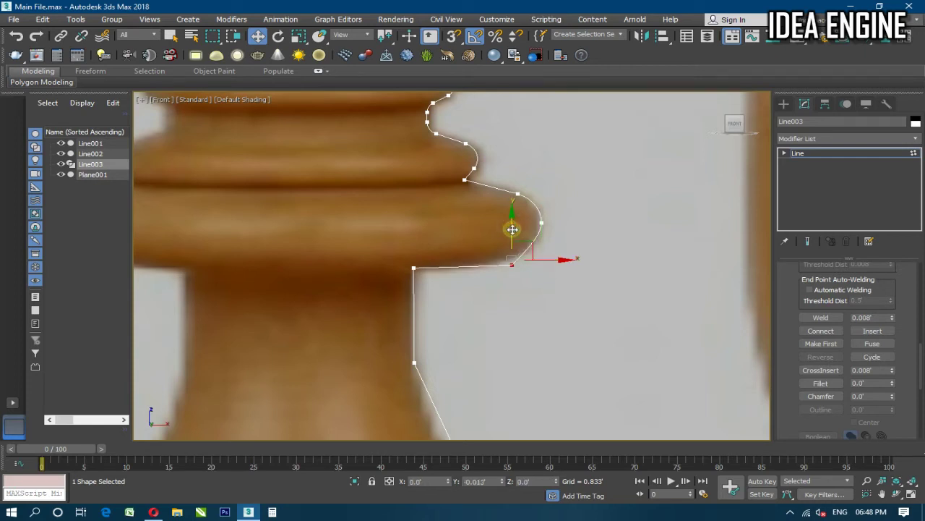
{"action": "left_click", "coordinate": [518, 194]}
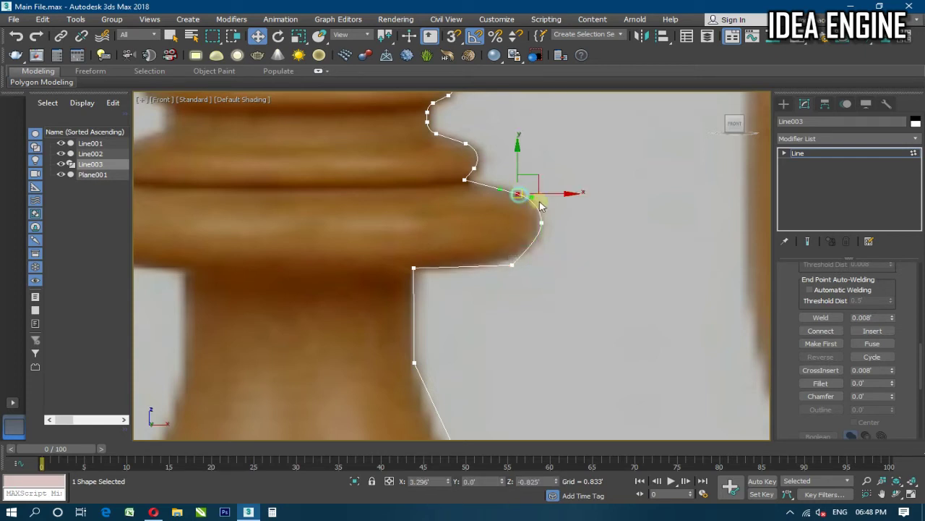
{"action": "left_click_drag", "start_coordinate": [533, 202], "coordinate": [534, 201]}
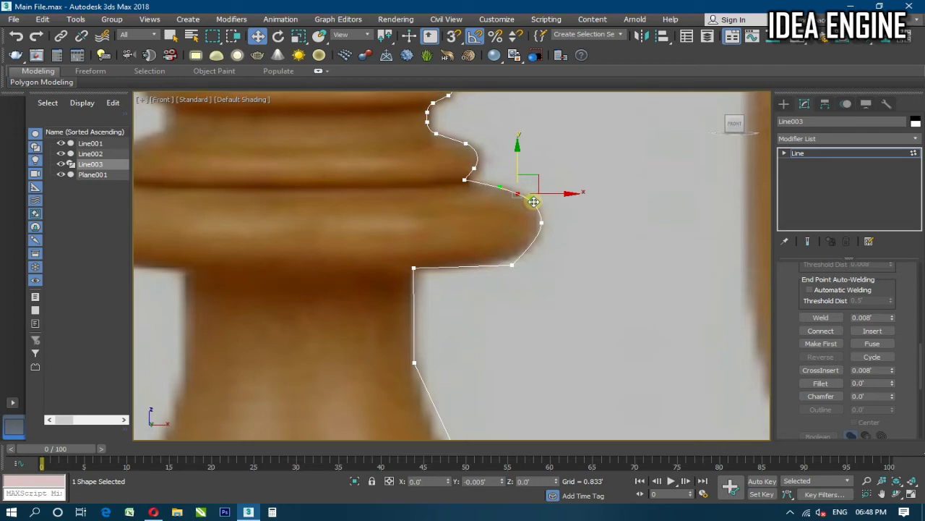
{"action": "left_click", "coordinate": [464, 179]}
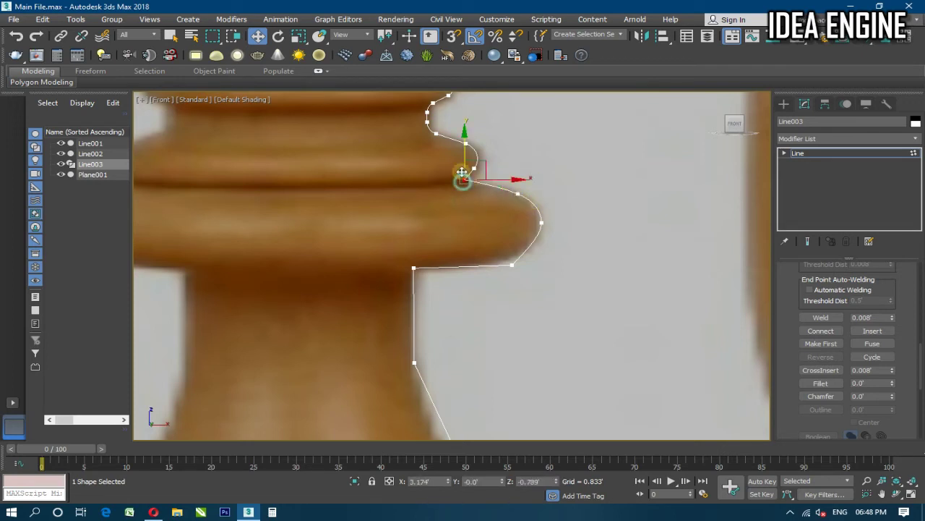
{"action": "left_click_drag", "start_coordinate": [461, 154], "coordinate": [462, 156]}
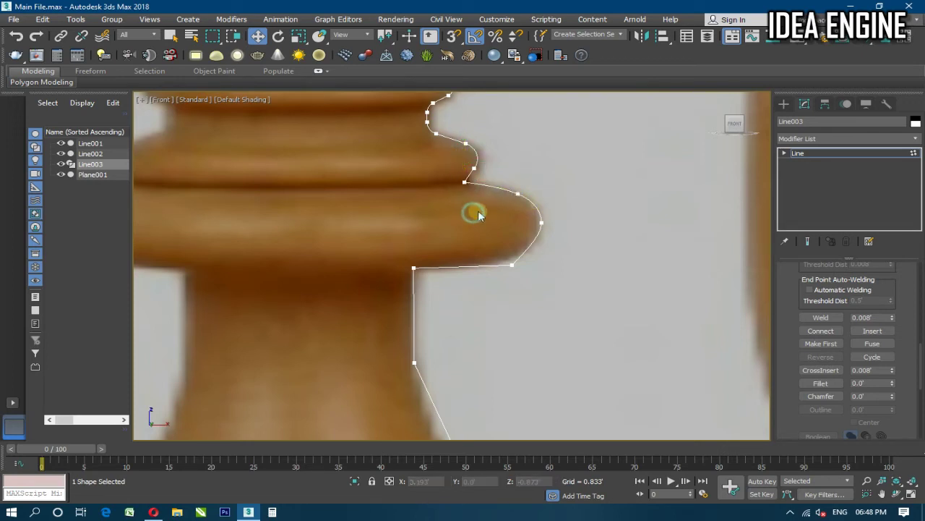
{"action": "middle_click_drag", "start_coordinate": [471, 209], "coordinate": [463, 217]}
Fillet the corner vertex under the collar rim
{"action": "scroll", "coordinate": [464, 188], "scroll_direction": "up", "scroll_amount": 1}
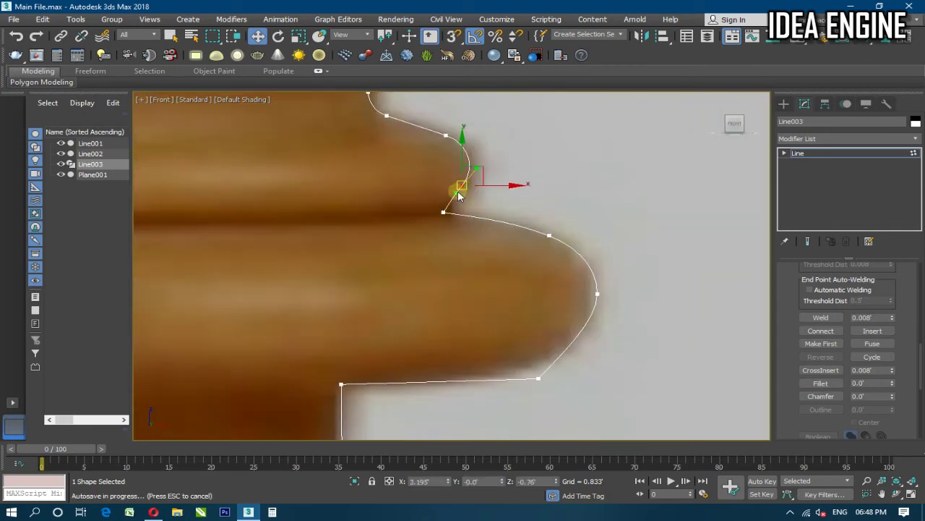
{"action": "scroll", "coordinate": [458, 185], "scroll_direction": "up", "scroll_amount": 1}
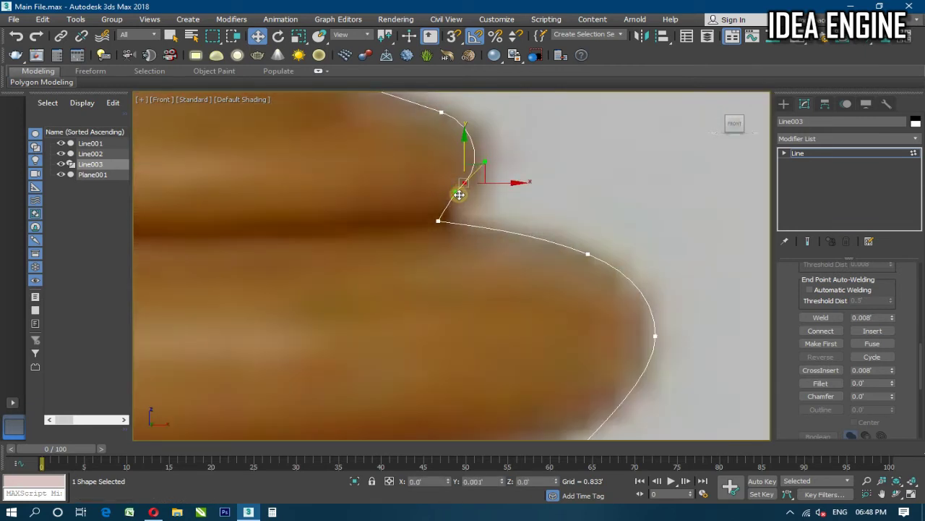
{"action": "left_click", "coordinate": [441, 258]}
{"action": "scroll", "coordinate": [470, 206], "scroll_direction": "down", "scroll_amount": 2}
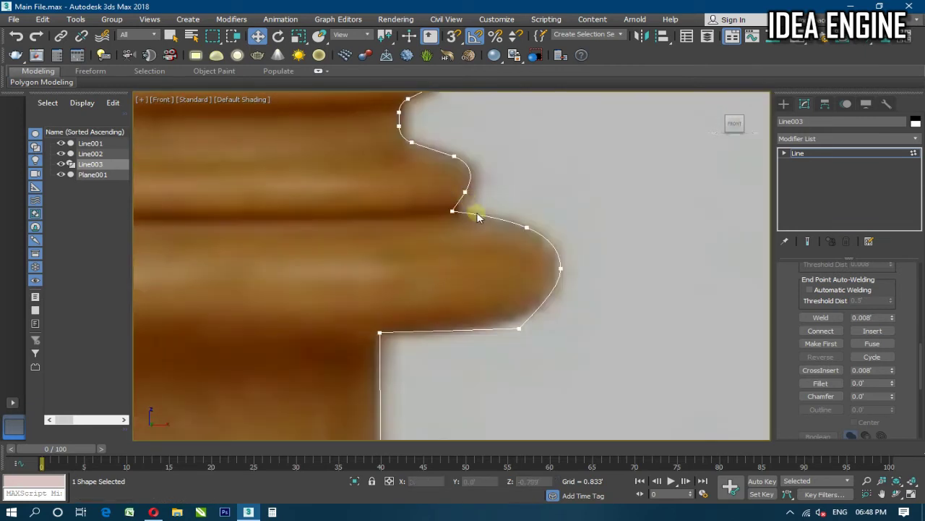
{"action": "scroll", "coordinate": [475, 212], "scroll_direction": "down", "scroll_amount": 3}
{"action": "scroll", "coordinate": [522, 239], "scroll_direction": "up", "scroll_amount": 1}
{"action": "scroll", "coordinate": [517, 252], "scroll_direction": "up", "scroll_amount": 1}
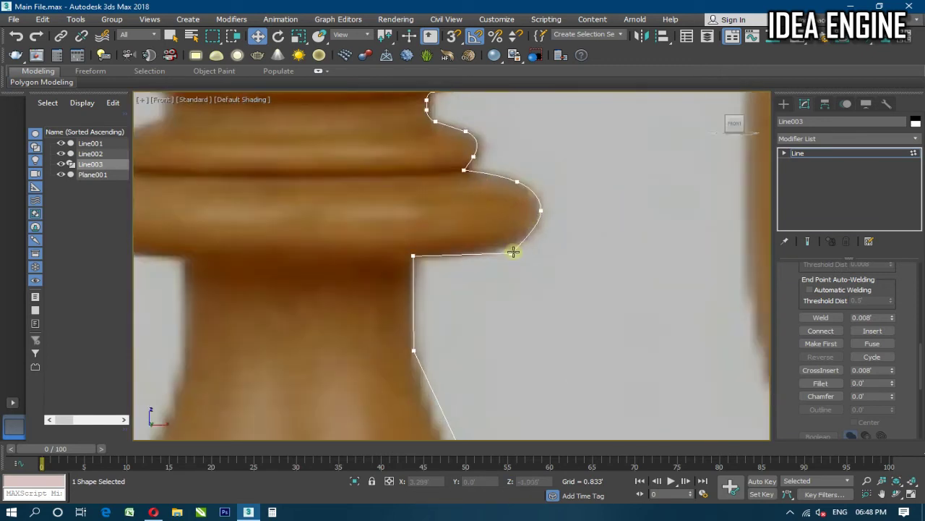
{"action": "left_click", "coordinate": [512, 251]}
{"action": "left_click", "coordinate": [821, 383]}
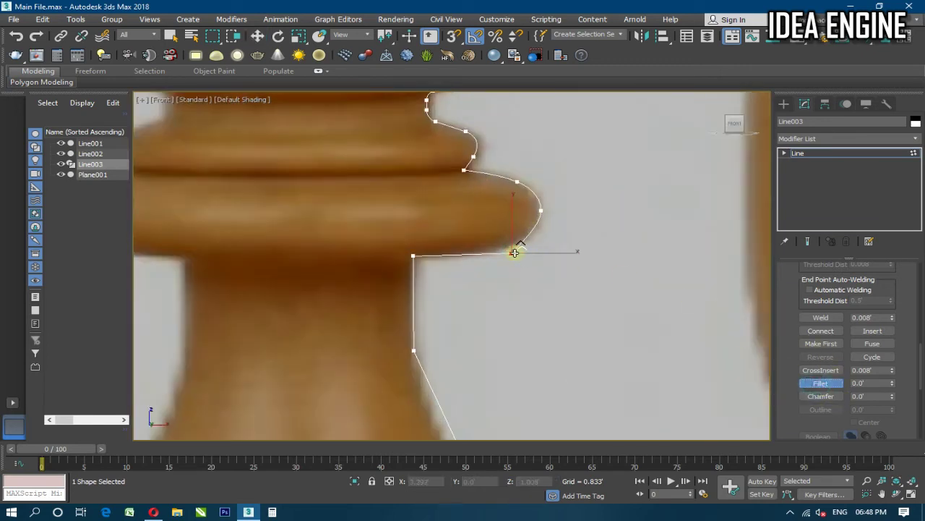
{"action": "left_click_drag", "start_coordinate": [514, 253], "coordinate": [528, 218]}
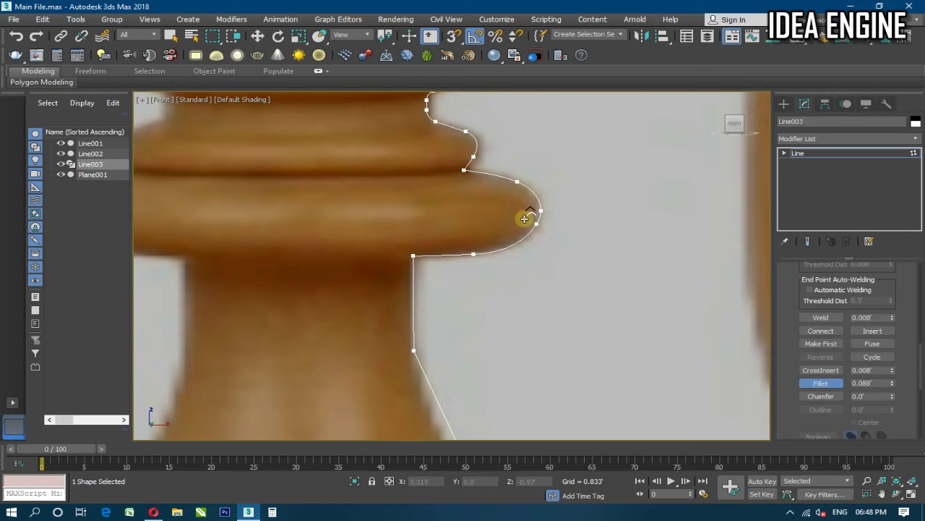
Try nudging a vertex on the collar curve, then undo the changes
{"action": "key", "text": "w"}
{"action": "left_click", "coordinate": [541, 210]}
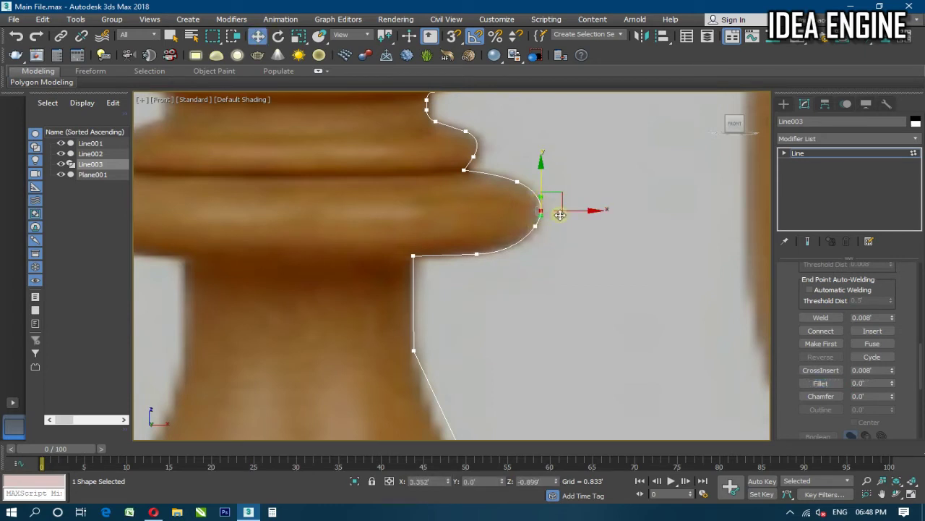
{"action": "left_click", "coordinate": [532, 216]}
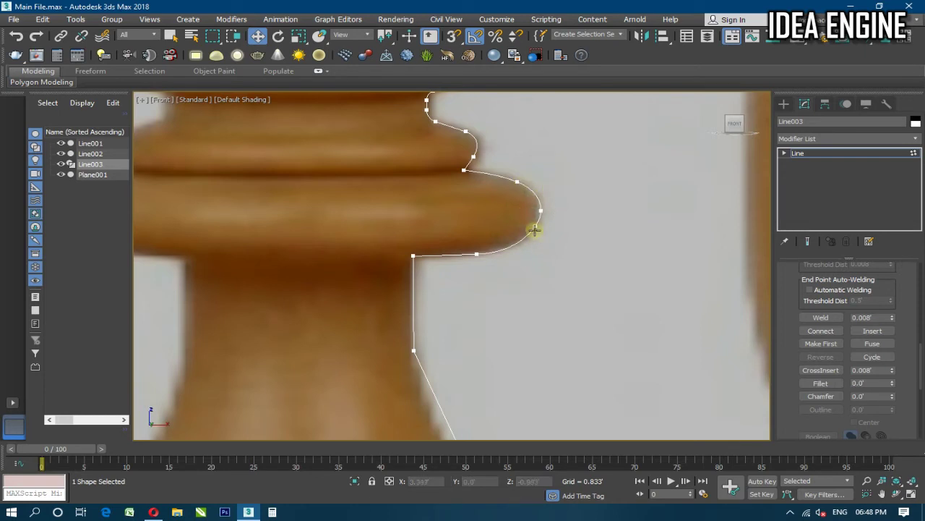
{"action": "left_click", "coordinate": [535, 230]}
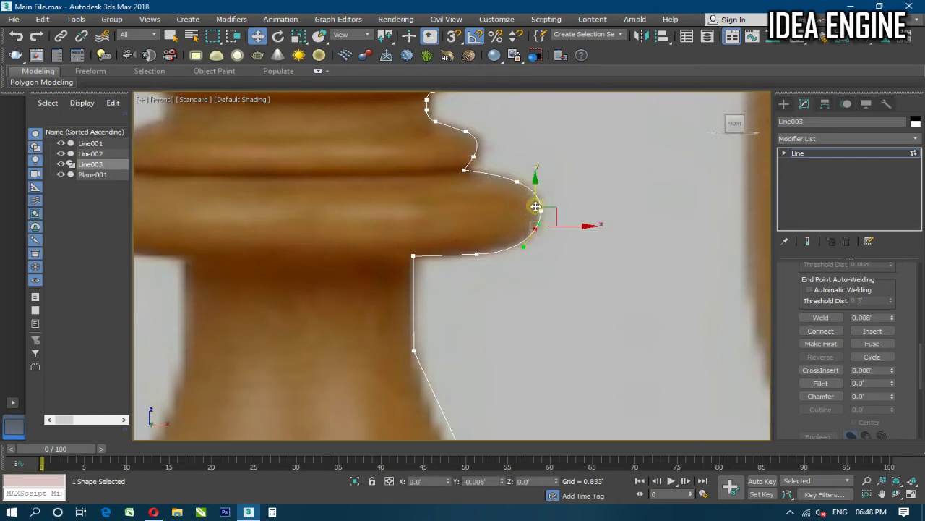
{"action": "left_click_drag", "start_coordinate": [535, 204], "coordinate": [536, 208]}
{"action": "key", "text": "ctrl+z"}
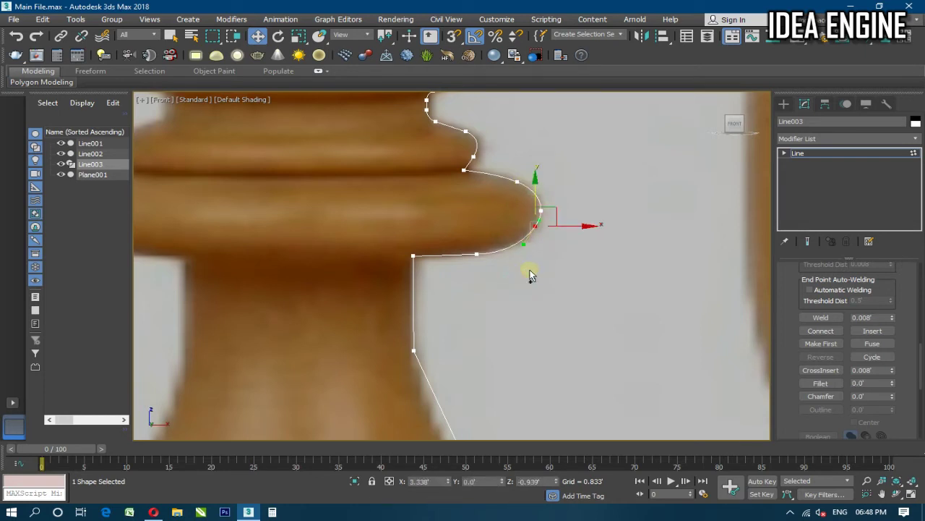
{"action": "key", "text": "ctrl+z"}
{"action": "key", "text": "ctrl+z"}
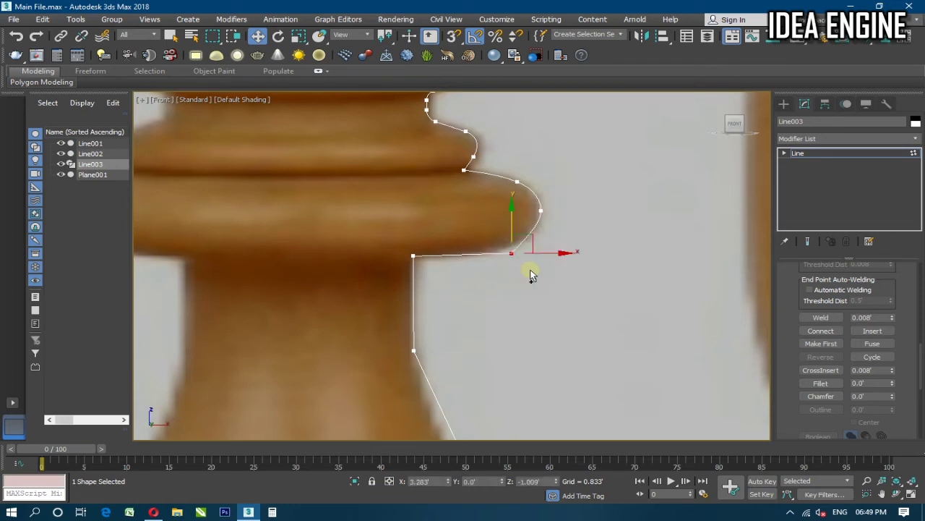
{"action": "key", "text": "ctrl+z"}
Shift the corner vertex under the collar left and round it with a small fillet
{"action": "left_click", "coordinate": [511, 255]}
{"action": "mouse_move", "coordinate": [534, 256]}
{"action": "left_mouse_down"}
{"action": "mouse_move", "coordinate": [519, 255]}
{"action": "mouse_move", "coordinate": [512, 237]}
{"action": "mouse_move", "coordinate": [522, 218]}
{"action": "left_mouse_up"}
{"action": "left_click", "coordinate": [820, 382]}
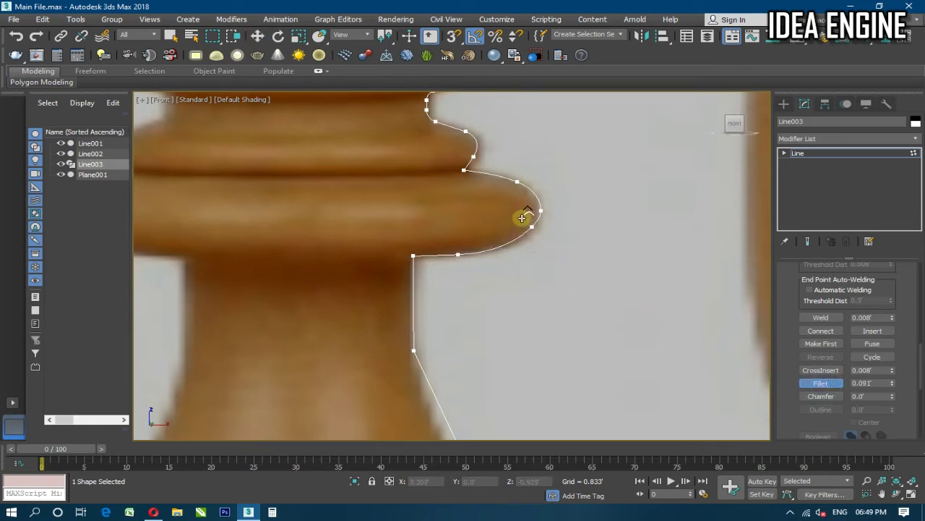
{"action": "middle_click_drag", "start_coordinate": [522, 218], "coordinate": [487, 270]}
{"action": "right_click", "coordinate": [439, 241]}
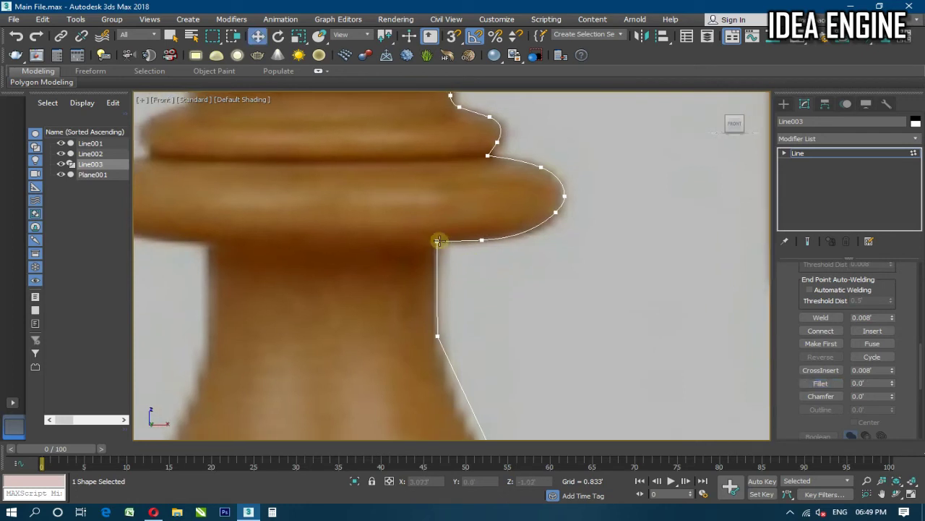
Nudge the vertex under the collar along its underside toward the stem
{"action": "left_click", "coordinate": [437, 240]}
{"action": "left_click_drag", "start_coordinate": [438, 227], "coordinate": [475, 252]}
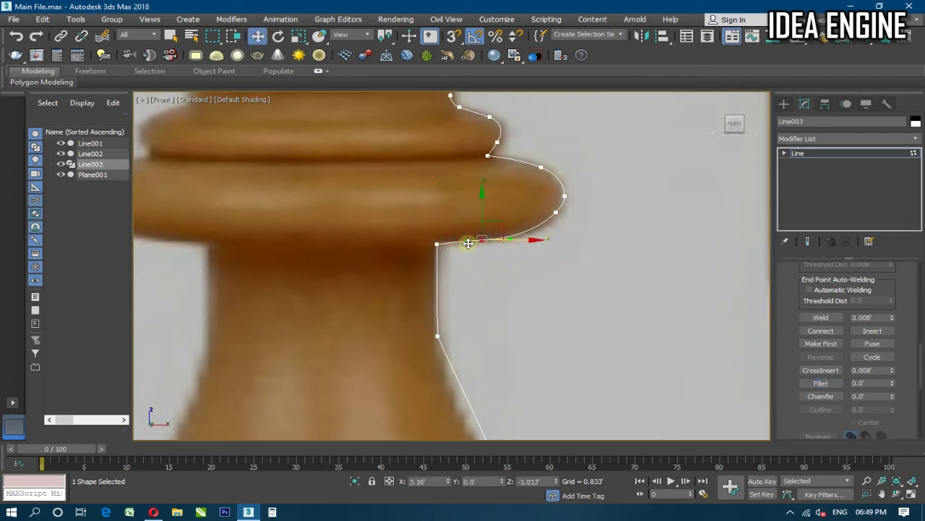
{"action": "left_click", "coordinate": [469, 261]}
{"action": "left_click_drag", "start_coordinate": [471, 242], "coordinate": [472, 253]}
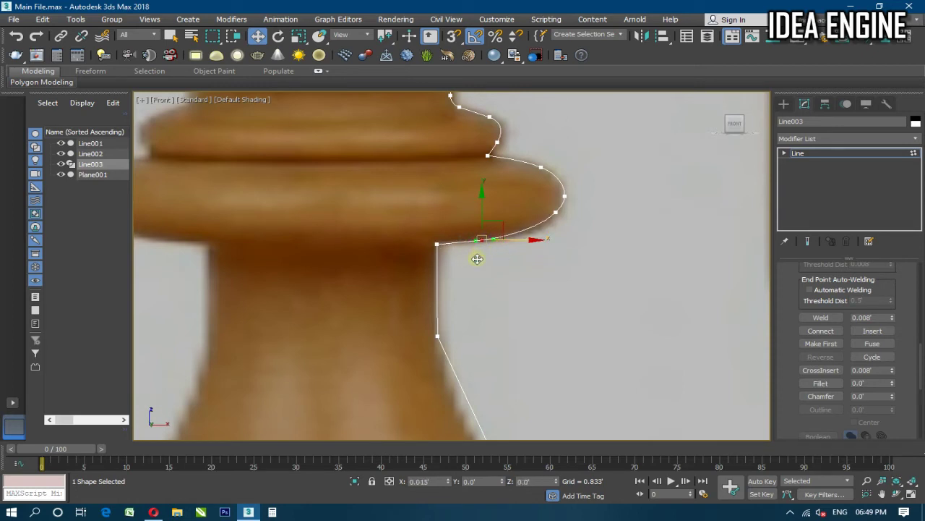
Push the collar bulge vertex slightly outward and check the vertices beneath it
{"action": "left_click", "coordinate": [478, 258]}
{"action": "scroll", "coordinate": [496, 258], "scroll_direction": "down", "scroll_amount": 2}
{"action": "scroll", "coordinate": [477, 236], "scroll_direction": "down", "scroll_amount": 2}
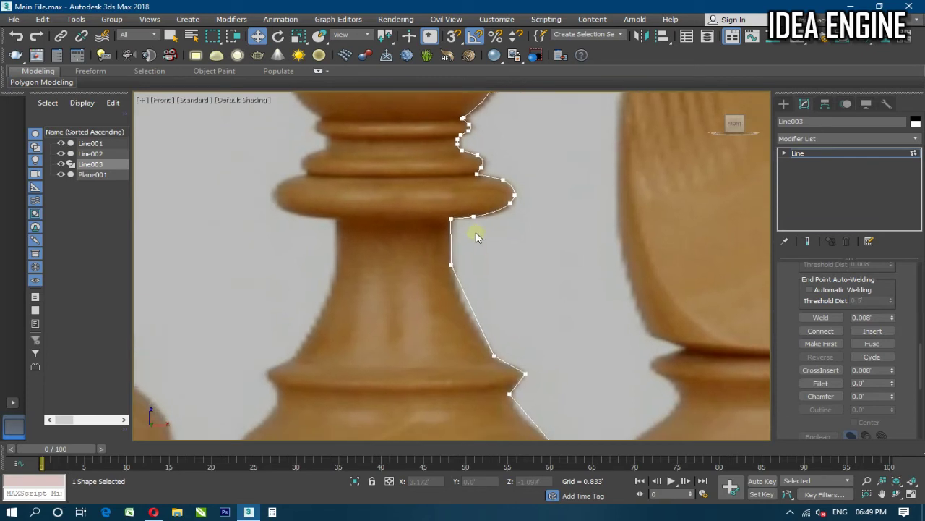
{"action": "scroll", "coordinate": [496, 209], "scroll_direction": "up", "scroll_amount": 2}
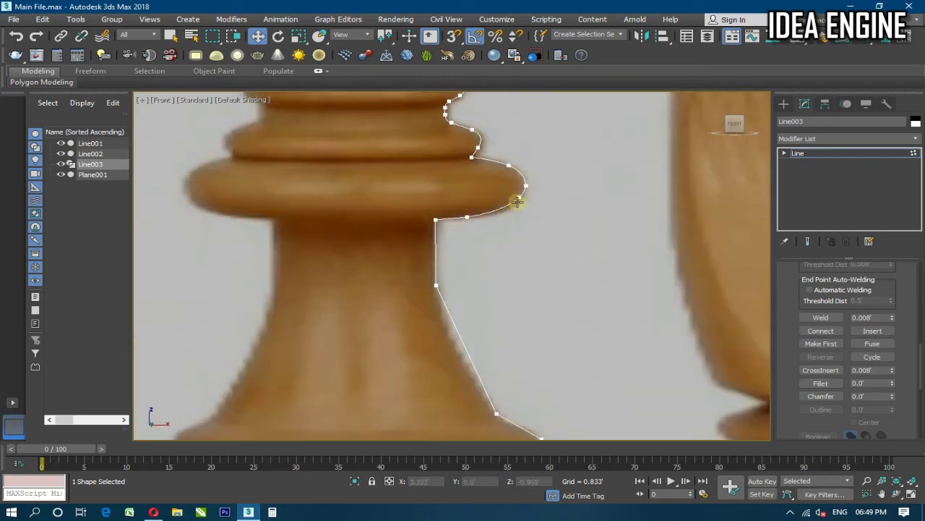
{"action": "left_click", "coordinate": [518, 186]}
{"action": "left_click_drag", "start_coordinate": [519, 180], "coordinate": [526, 186]}
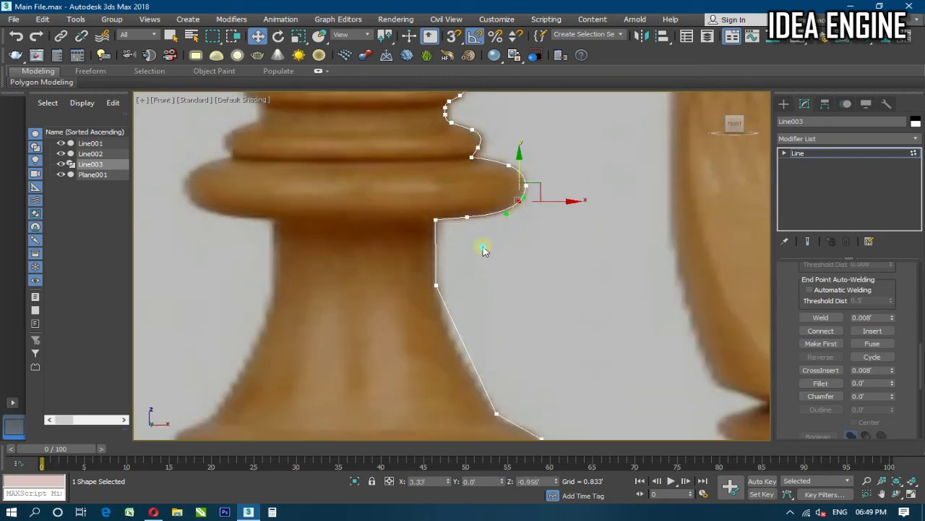
{"action": "left_click", "coordinate": [470, 215]}
{"action": "scroll", "coordinate": [474, 215], "scroll_direction": "up", "scroll_amount": 2}
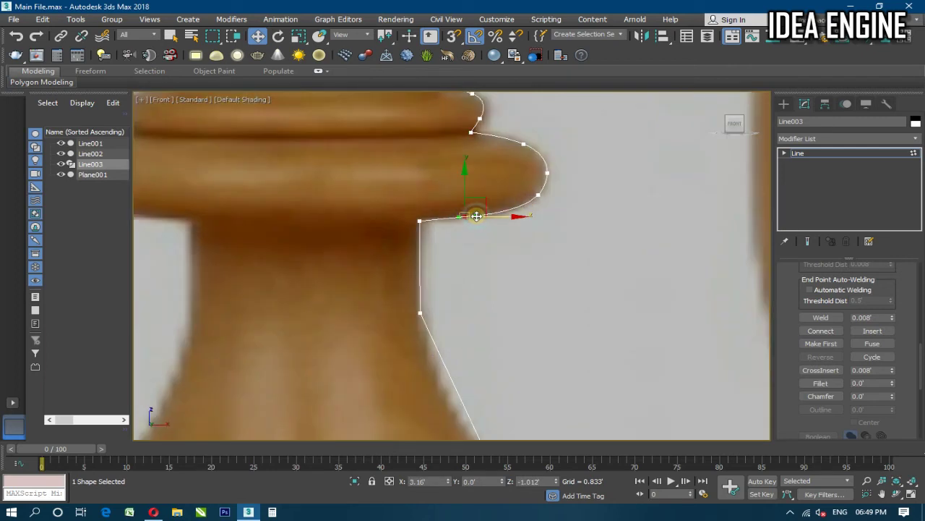
{"action": "left_click", "coordinate": [418, 219]}
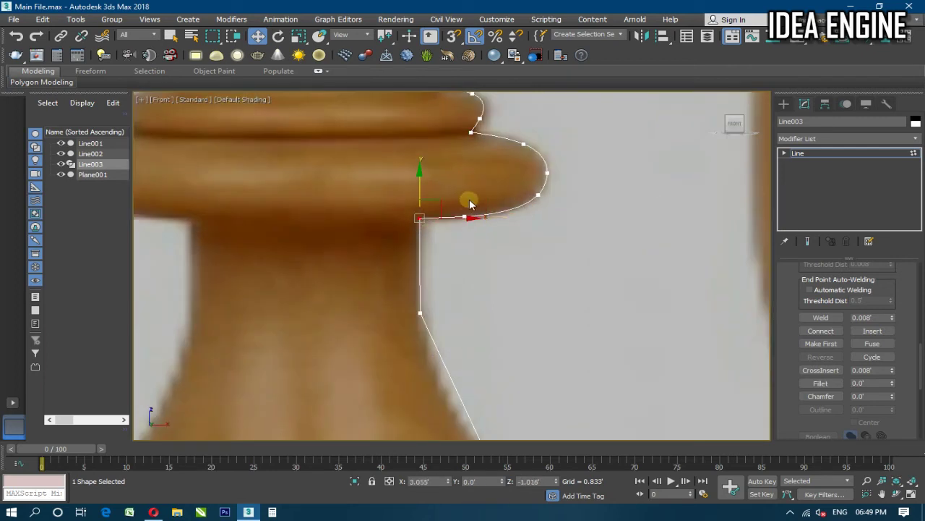
Reselect the collar outline vertices, checking the top and outermost points of the bulge
{"action": "middle_click_drag", "start_coordinate": [470, 200], "coordinate": [478, 256]}
{"action": "left_click", "coordinate": [578, 226]}
{"action": "left_click", "coordinate": [559, 228]}
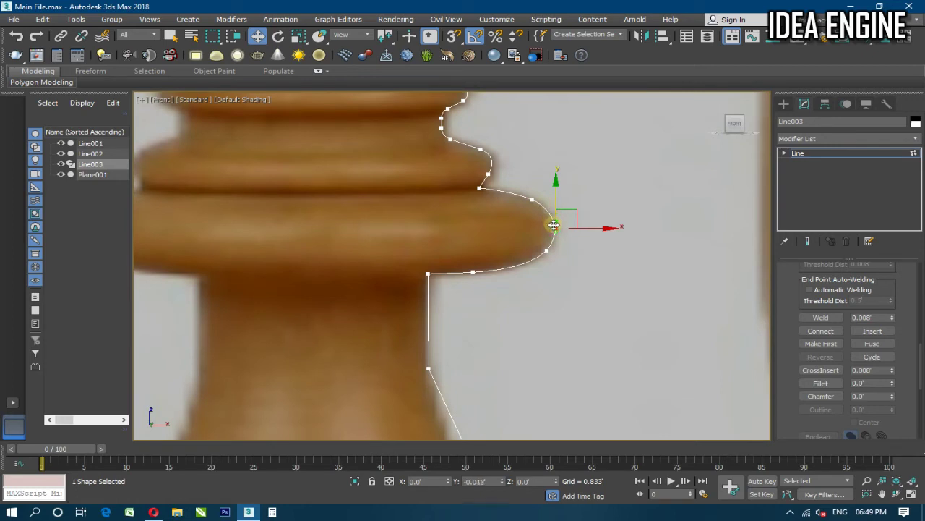
{"action": "left_click", "coordinate": [579, 268]}
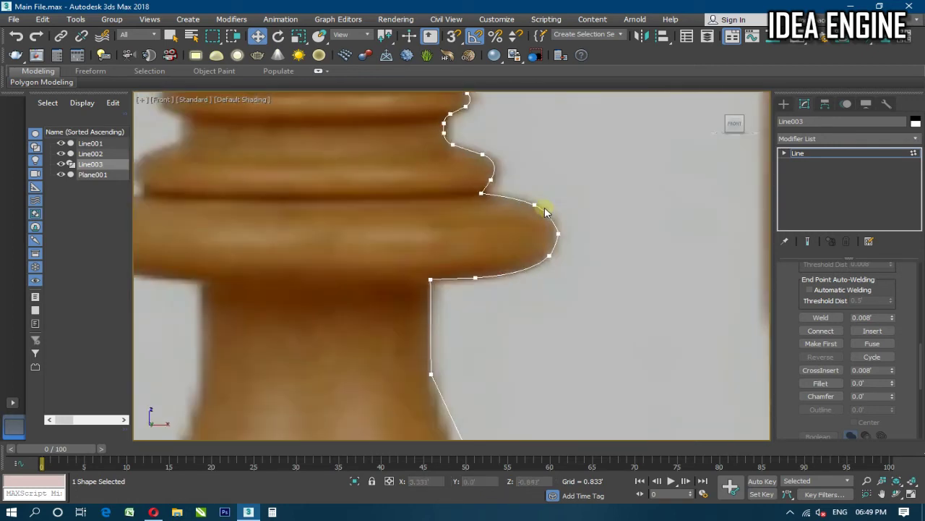
{"action": "left_click", "coordinate": [539, 205]}
{"action": "left_click", "coordinate": [560, 233]}
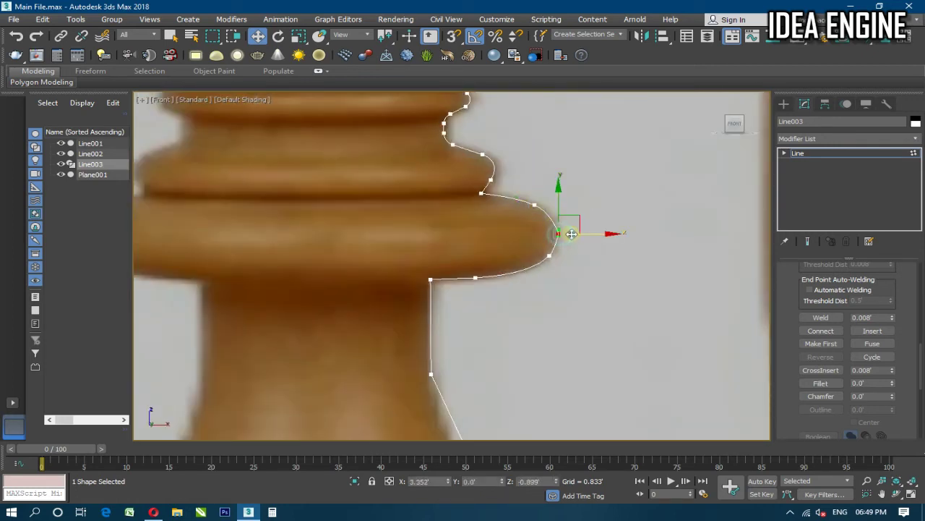
{"action": "left_click", "coordinate": [533, 206]}
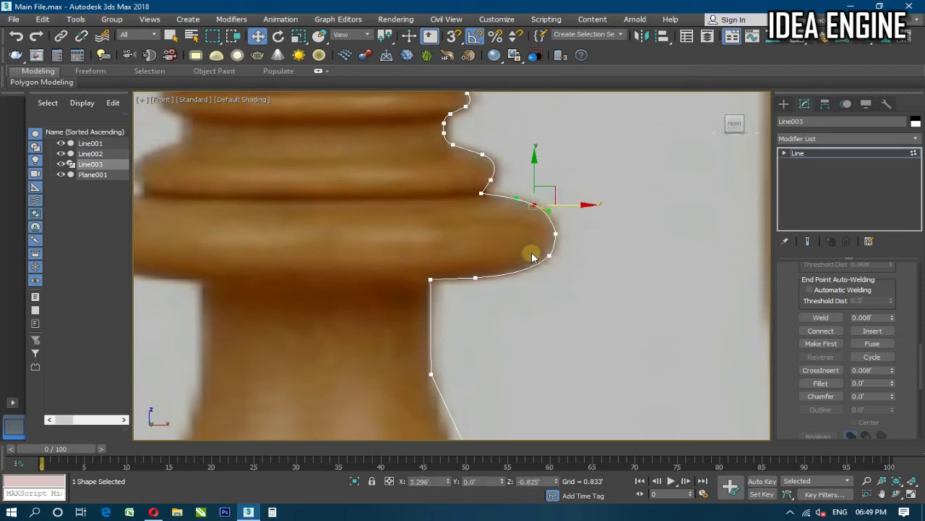
Nudge the neck vertex down and fillet the neck's flaring bend to about 0.17
{"action": "scroll", "coordinate": [530, 250], "scroll_direction": "down", "scroll_amount": 3}
{"action": "middle_click_drag", "start_coordinate": [532, 287], "coordinate": [444, 229]}
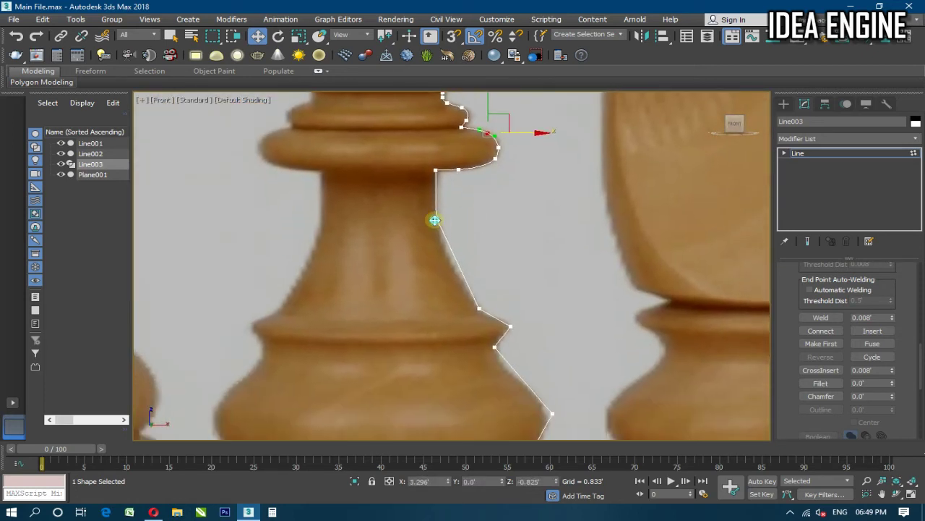
{"action": "left_click", "coordinate": [435, 219]}
{"action": "left_click_drag", "start_coordinate": [437, 188], "coordinate": [437, 206]}
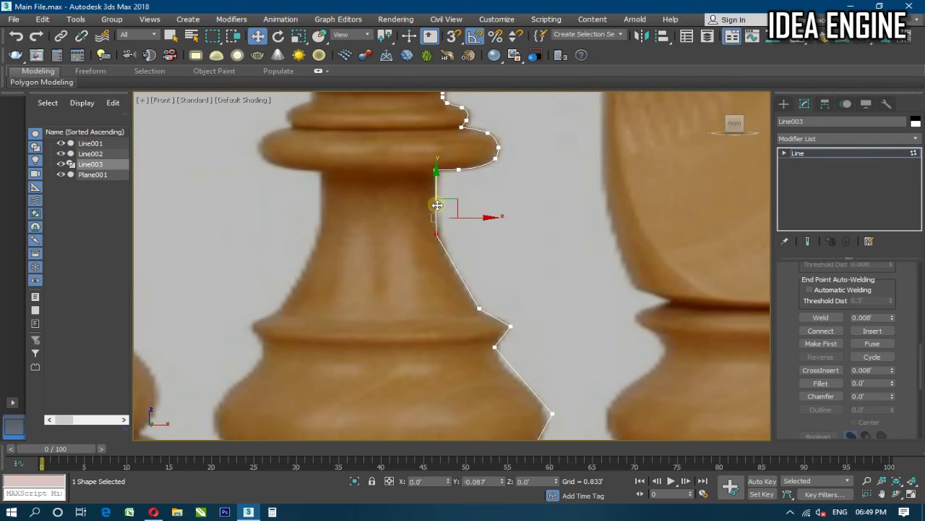
{"action": "left_click", "coordinate": [816, 381]}
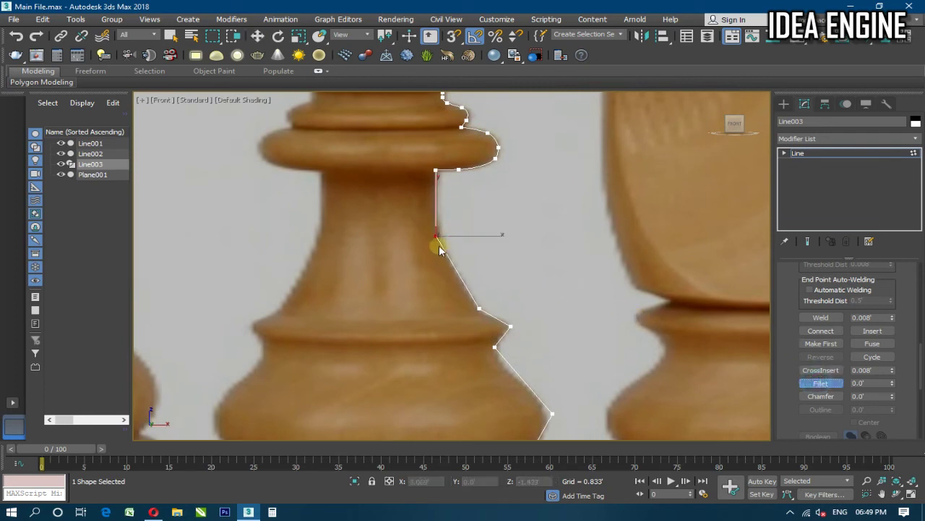
{"action": "left_click_drag", "start_coordinate": [435, 233], "coordinate": [446, 201]}
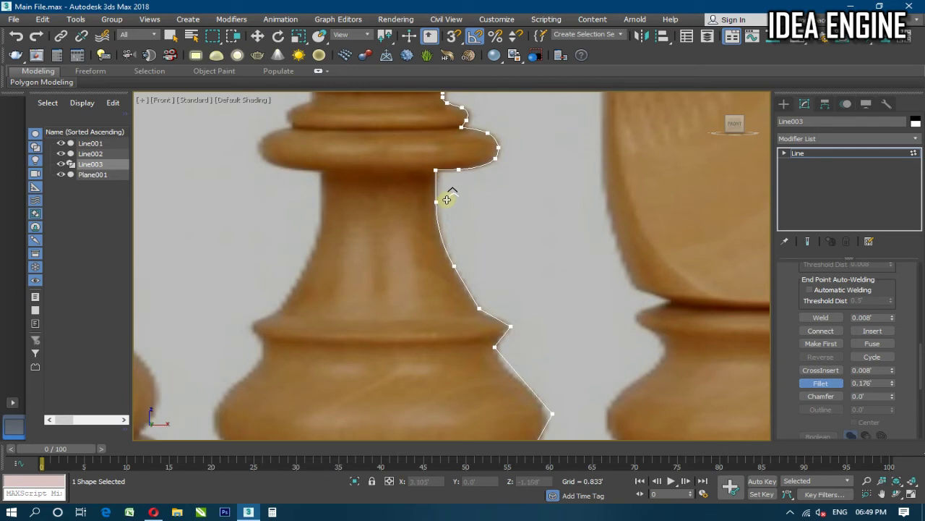
{"action": "scroll", "coordinate": [490, 263], "scroll_direction": "down", "scroll_amount": 3}
{"action": "scroll", "coordinate": [453, 196], "scroll_direction": "up", "scroll_amount": 3}
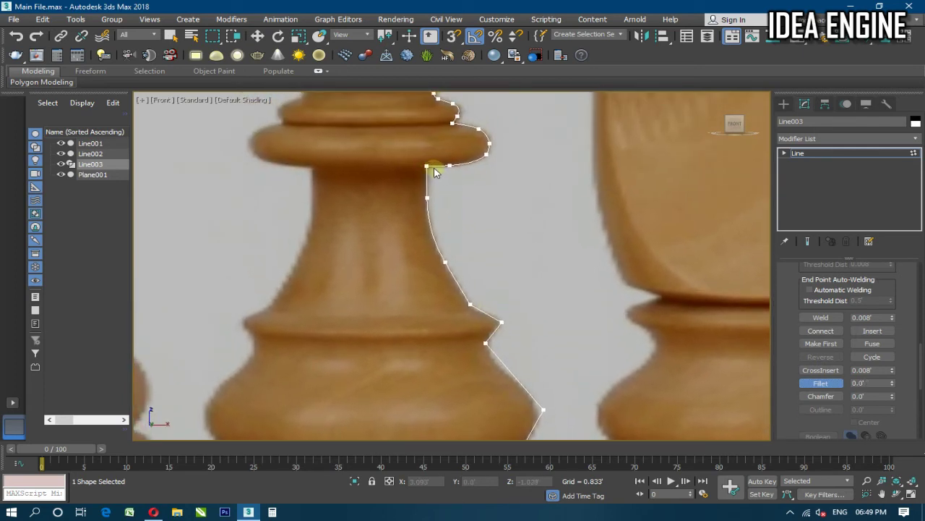
Nudge a profile vertex right, fillet the corner under the collar, and fine-tune it
{"action": "middle_click_drag", "start_coordinate": [483, 240], "coordinate": [470, 164]}
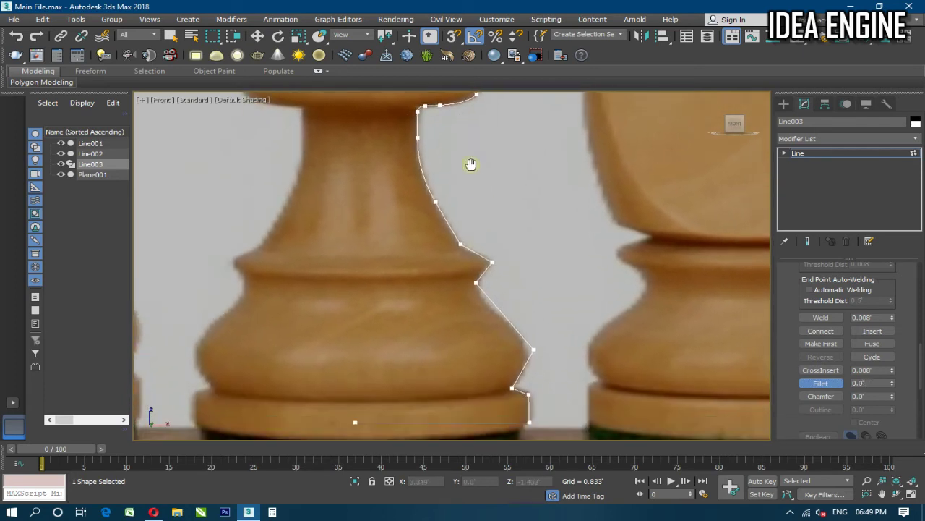
{"action": "key", "text": "w"}
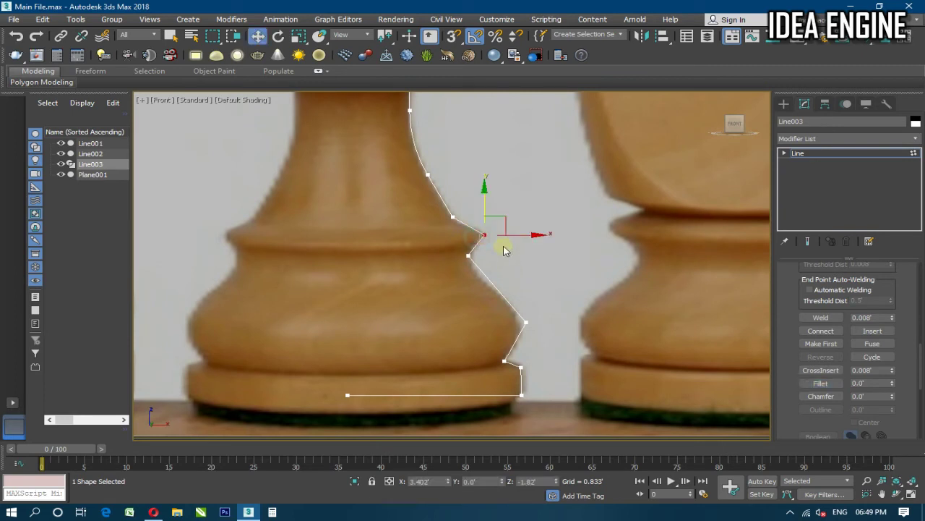
{"action": "mouse_move", "coordinate": [504, 236]}
{"action": "left_mouse_down"}
{"action": "mouse_move", "coordinate": [450, 202]}
{"action": "mouse_move", "coordinate": [518, 236]}
{"action": "left_mouse_up"}
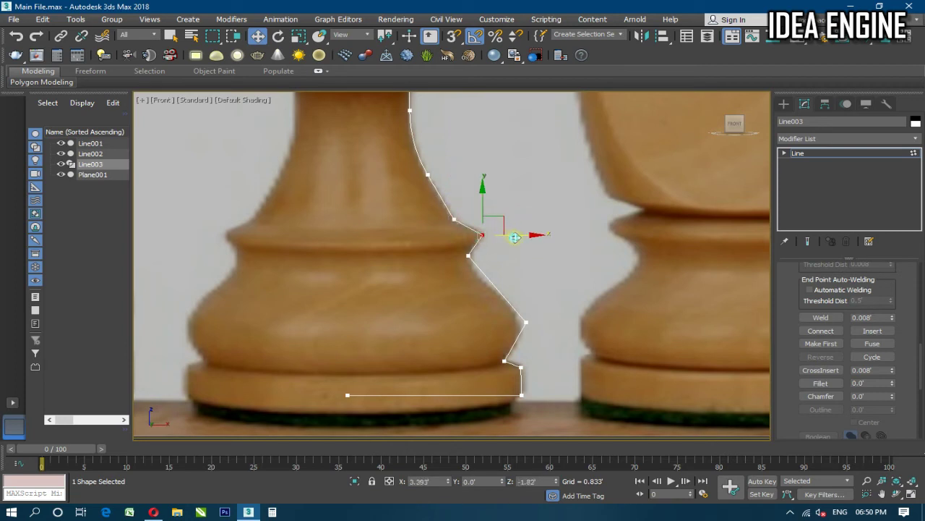
{"action": "left_click", "coordinate": [820, 383]}
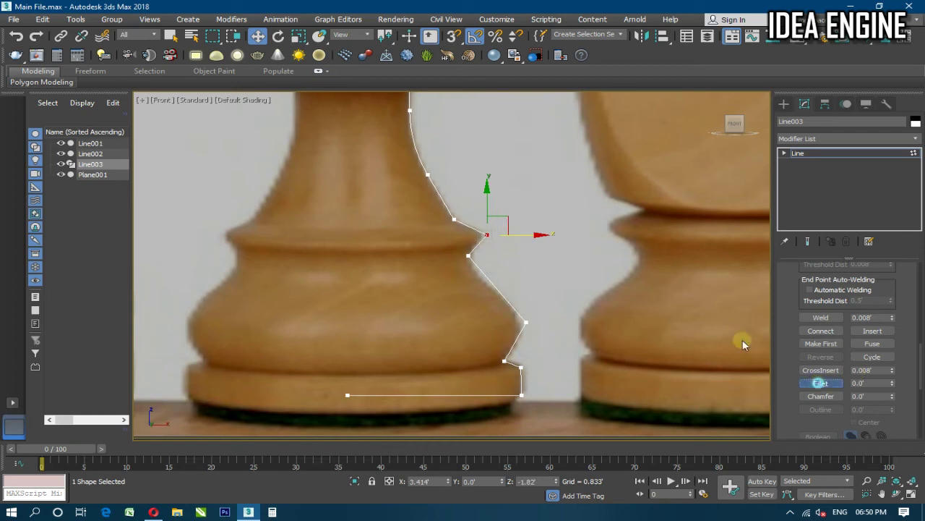
{"action": "left_click_drag", "start_coordinate": [487, 231], "coordinate": [491, 225]}
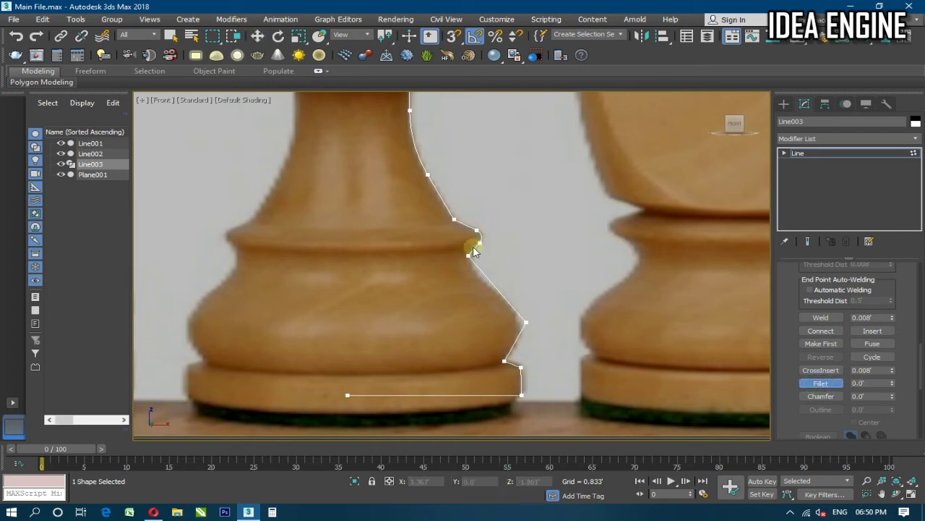
{"action": "key", "text": "w"}
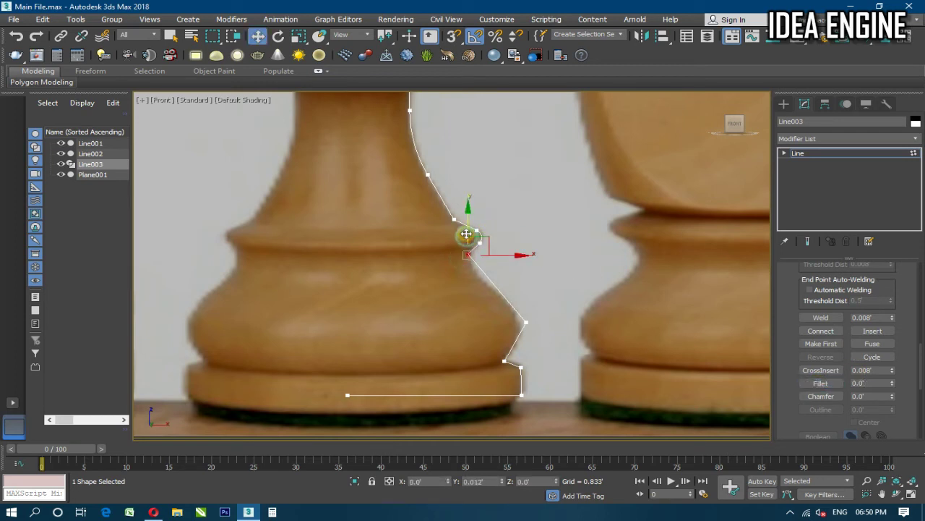
{"action": "left_click_drag", "start_coordinate": [465, 235], "coordinate": [488, 256]}
Push the body bulge vertex outward and fillet the bulge corner into a wider curve
{"action": "left_click", "coordinate": [525, 324]}
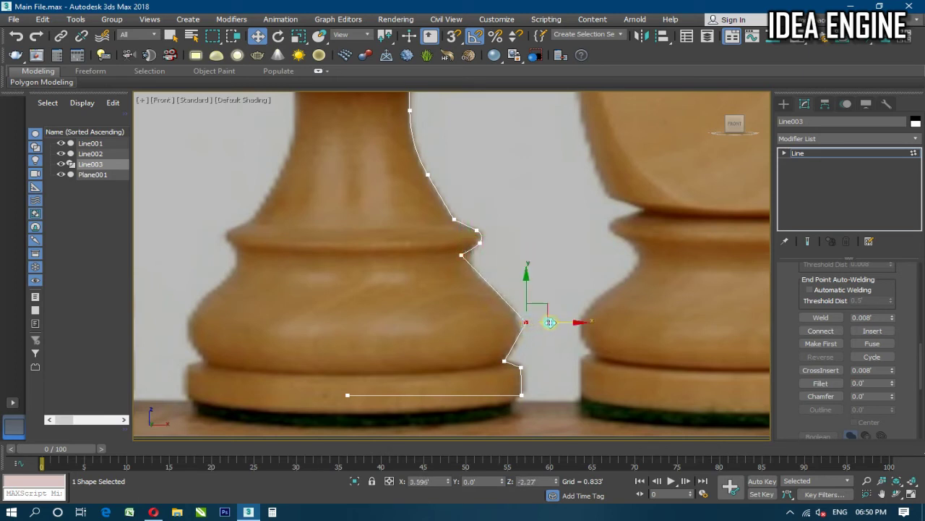
{"action": "left_click_drag", "start_coordinate": [549, 323], "coordinate": [553, 322]}
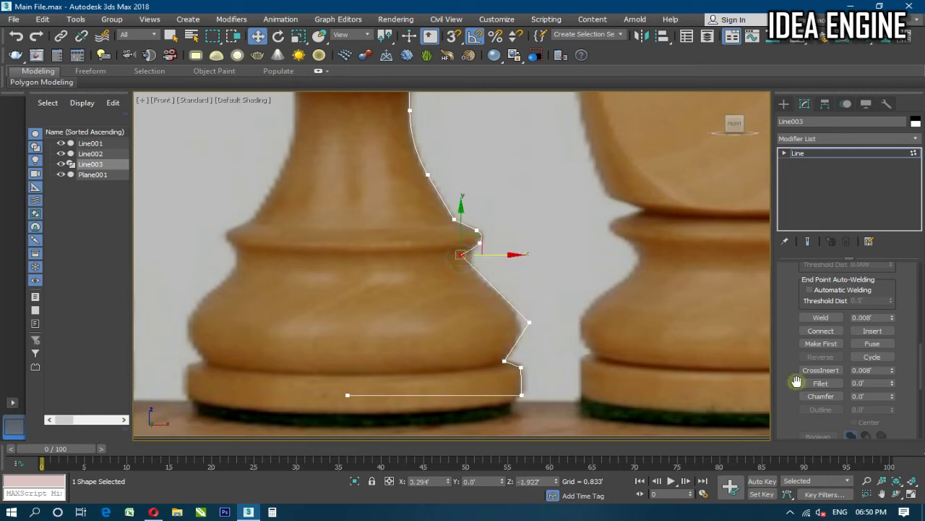
{"action": "left_click", "coordinate": [820, 383]}
{"action": "left_click", "coordinate": [463, 254]}
{"action": "left_click_drag", "start_coordinate": [463, 254], "coordinate": [464, 242]}
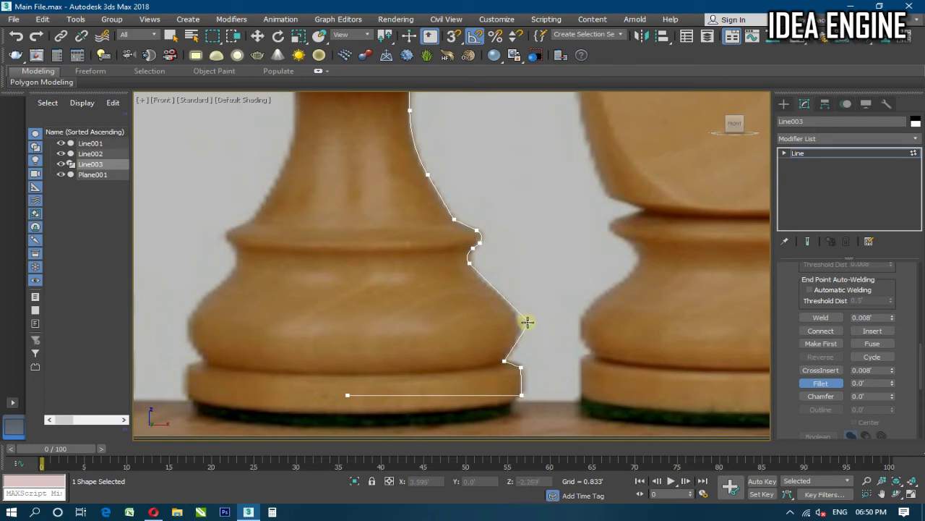
{"action": "left_click_drag", "start_coordinate": [527, 323], "coordinate": [535, 289]}
{"action": "right_click", "coordinate": [479, 282]}
Fillet the bottom corner of the base ring, then exit vertex editing
{"action": "left_click", "coordinate": [469, 264]}
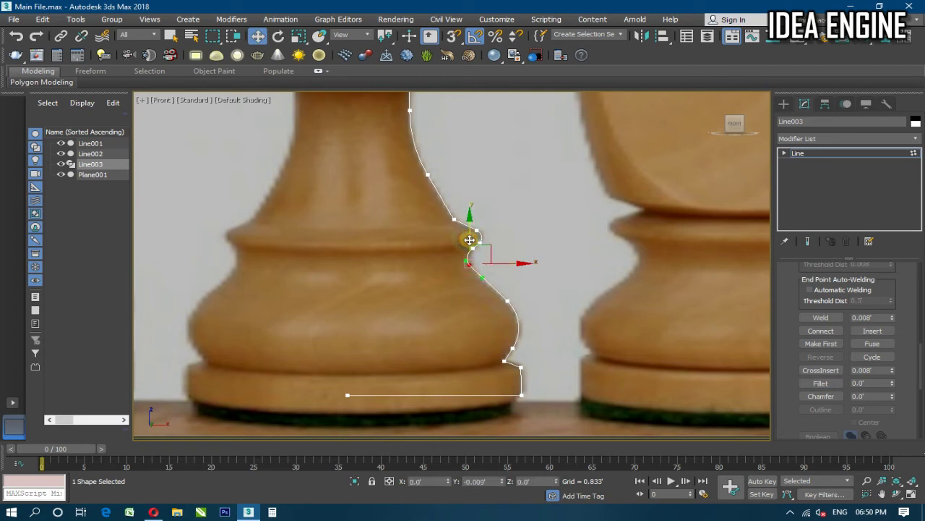
{"action": "left_click", "coordinate": [533, 275]}
{"action": "middle_click_drag", "start_coordinate": [535, 333], "coordinate": [540, 278]}
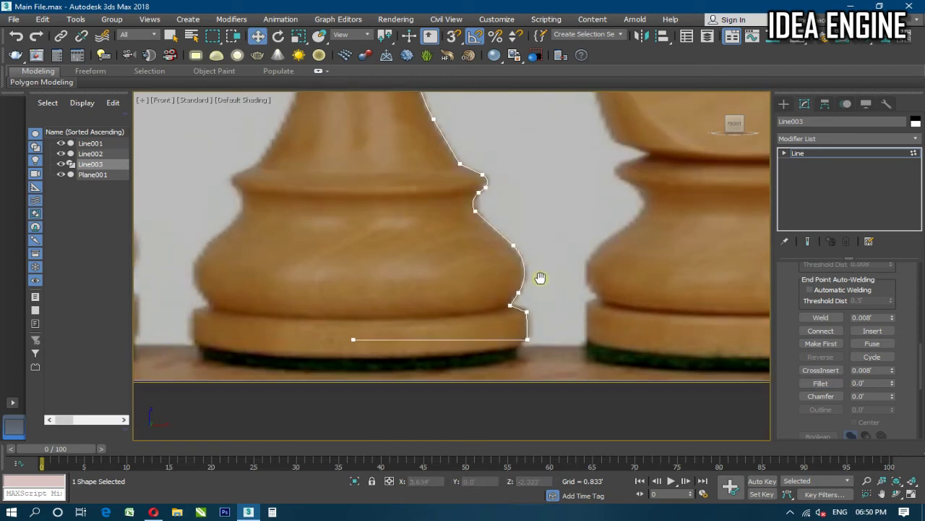
{"action": "left_click", "coordinate": [511, 306]}
{"action": "scroll", "coordinate": [517, 305], "scroll_direction": "up", "scroll_amount": 2}
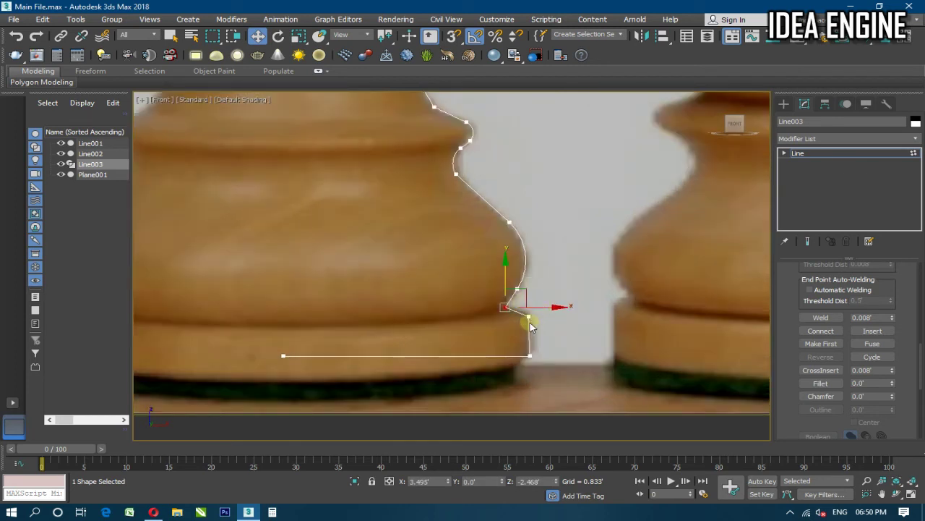
{"action": "left_click", "coordinate": [528, 318]}
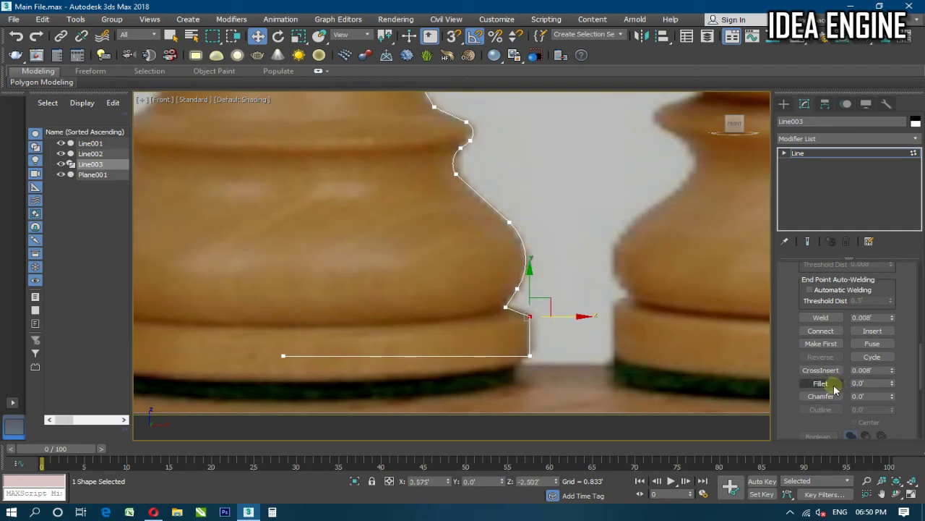
{"action": "left_click", "coordinate": [821, 383]}
{"action": "left_click_drag", "start_coordinate": [530, 319], "coordinate": [533, 313]}
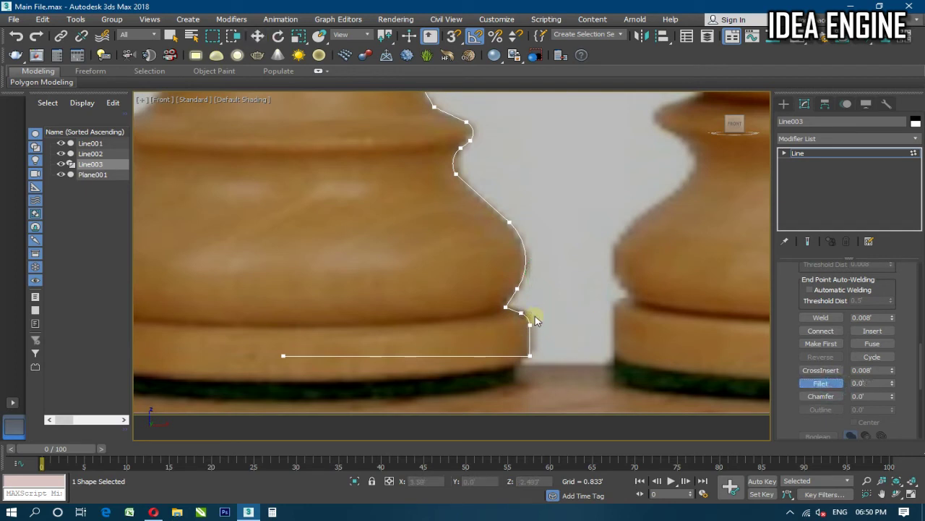
{"action": "left_click_drag", "start_coordinate": [529, 355], "coordinate": [534, 348]}
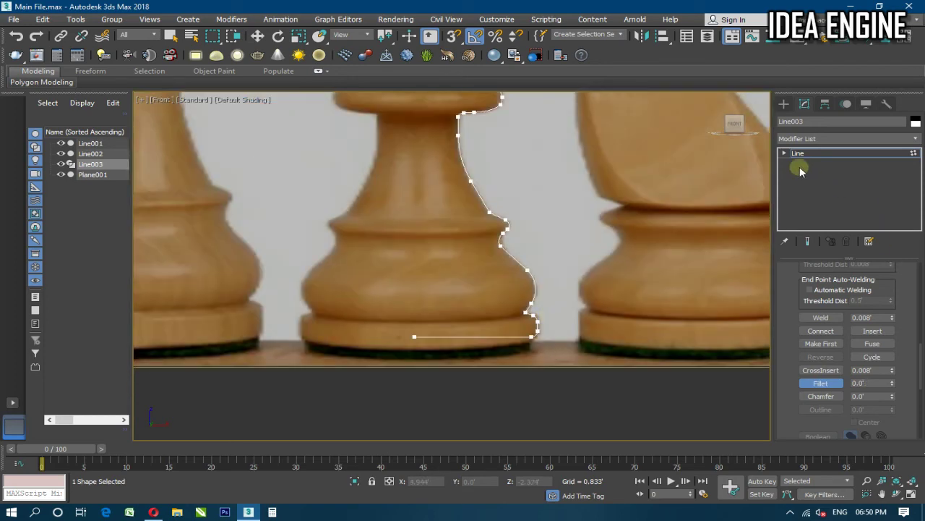
{"action": "left_click", "coordinate": [801, 153]}
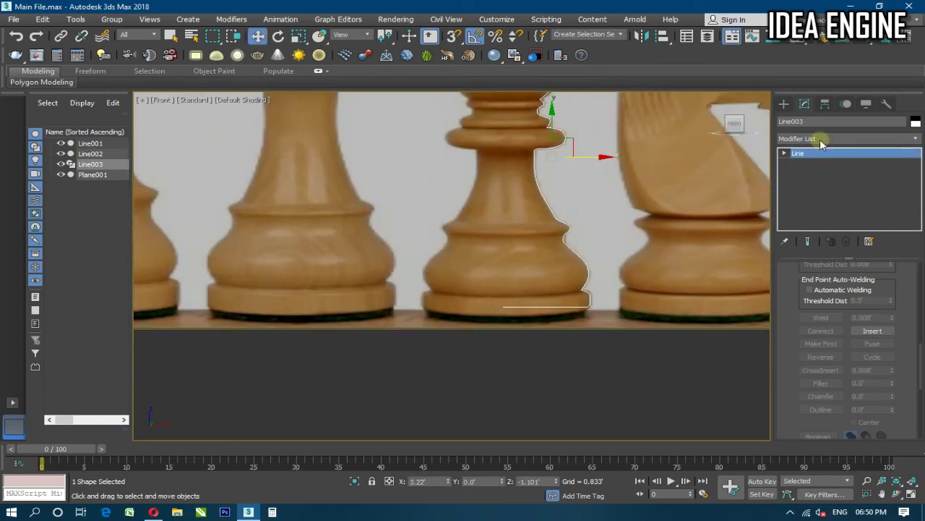
Add a Lathe modifier to Line003 and align its axis with Min
{"action": "left_click", "coordinate": [818, 138]}
{"action": "key", "text": "l"}
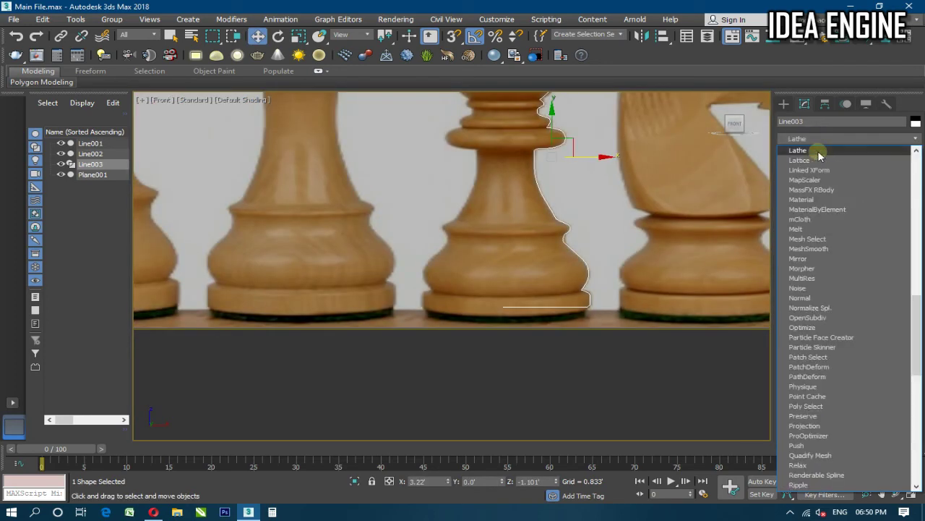
{"action": "left_click", "coordinate": [819, 153]}
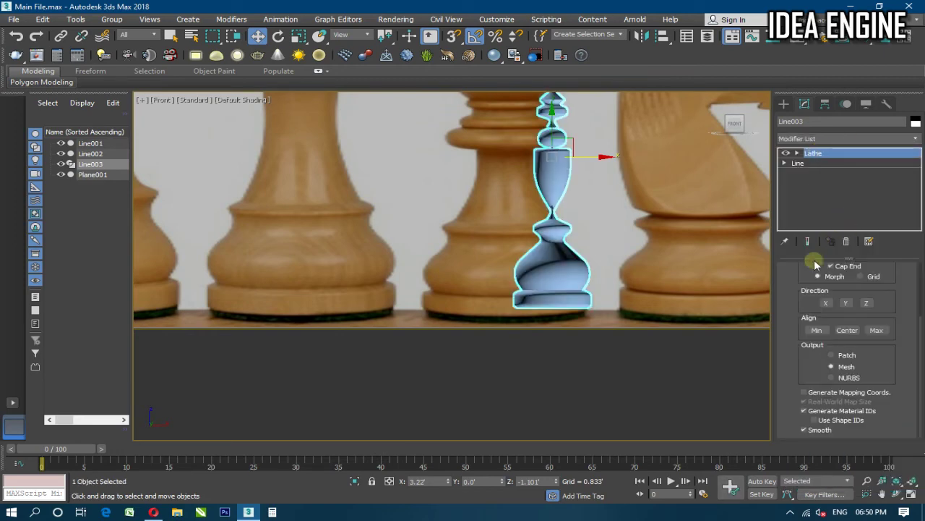
{"action": "left_click", "coordinate": [815, 330]}
{"action": "scroll", "coordinate": [516, 352], "scroll_direction": "down", "scroll_amount": 2}
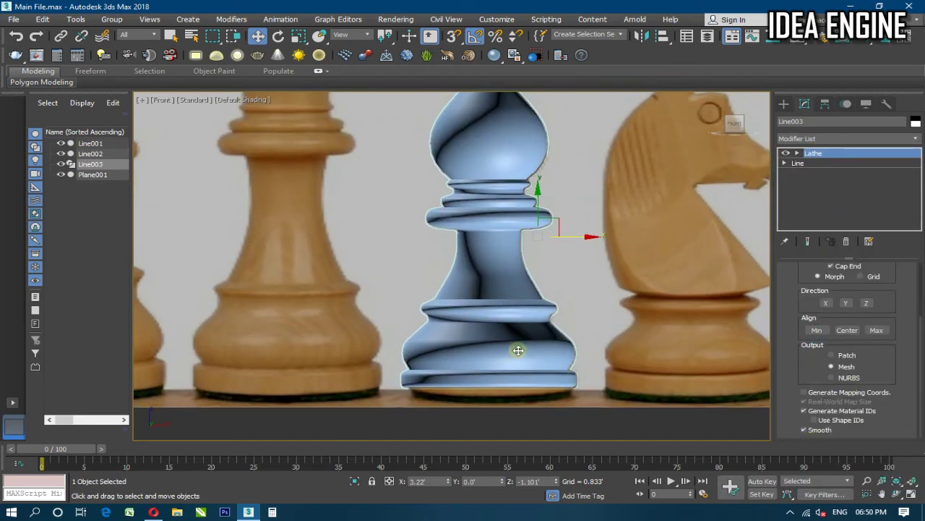
{"action": "scroll", "coordinate": [530, 320], "scroll_direction": "down", "scroll_amount": 2}
{"action": "scroll", "coordinate": [612, 356], "scroll_direction": "down", "scroll_amount": 2}
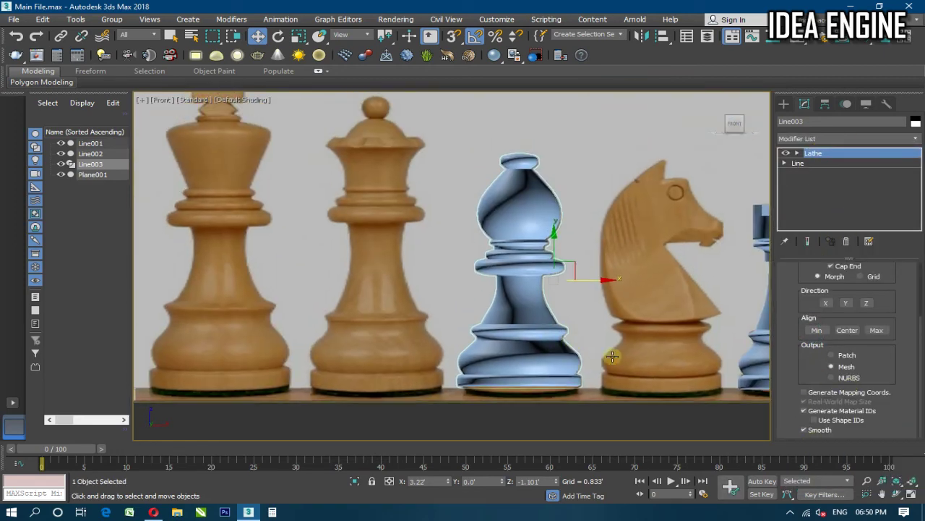
Shift the Lathe Axis sub-object slightly to correct the bishop's width
{"action": "left_click", "coordinate": [797, 153]}
{"action": "left_click", "coordinate": [817, 163]}
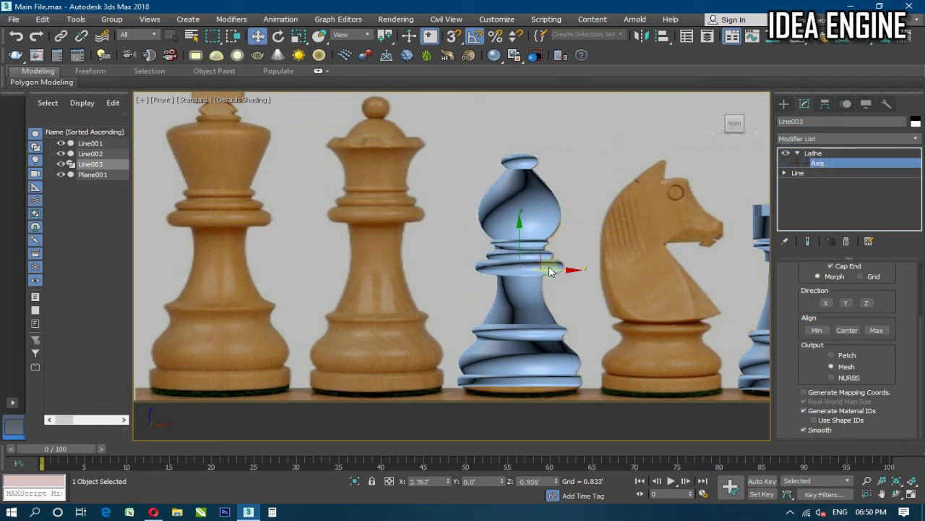
{"action": "left_click_drag", "start_coordinate": [553, 267], "coordinate": [552, 267]}
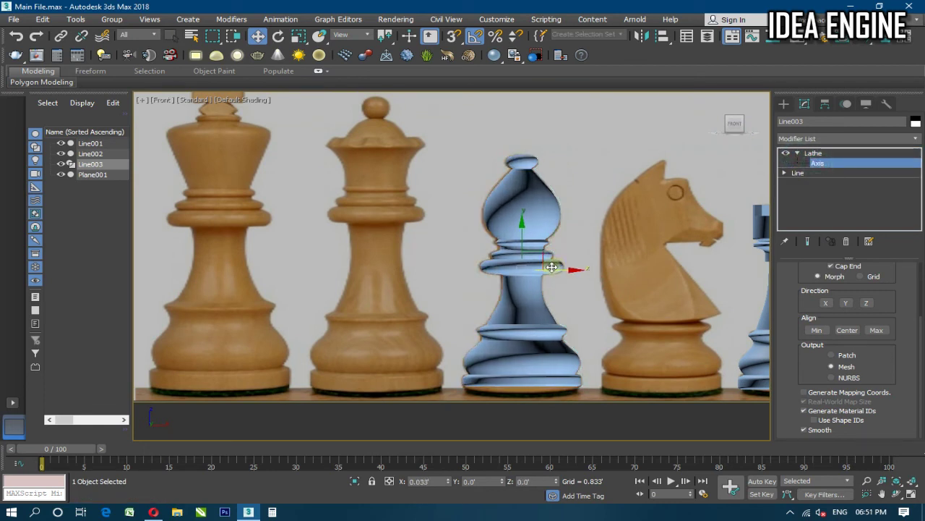
{"action": "left_click", "coordinate": [801, 153]}
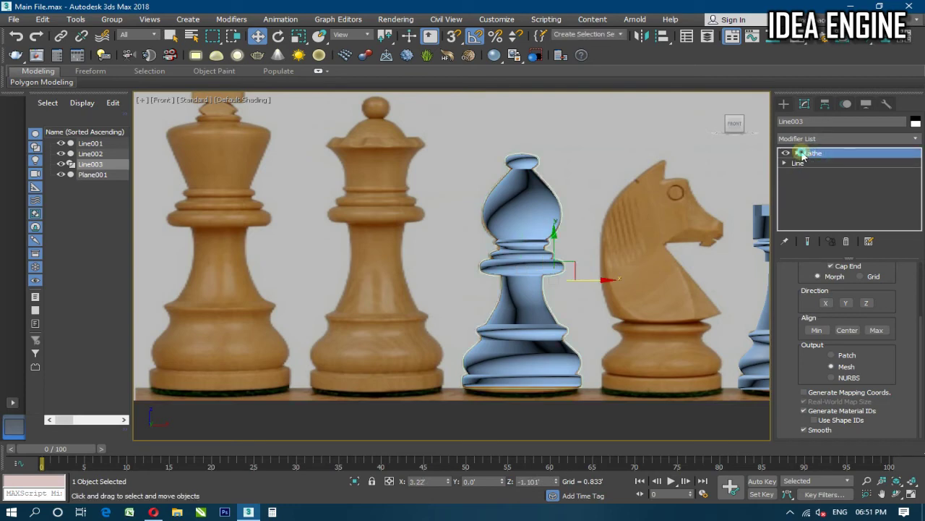
{"action": "scroll", "coordinate": [521, 174], "scroll_direction": "up", "scroll_amount": 1}
{"action": "scroll", "coordinate": [506, 174], "scroll_direction": "up", "scroll_amount": 5}
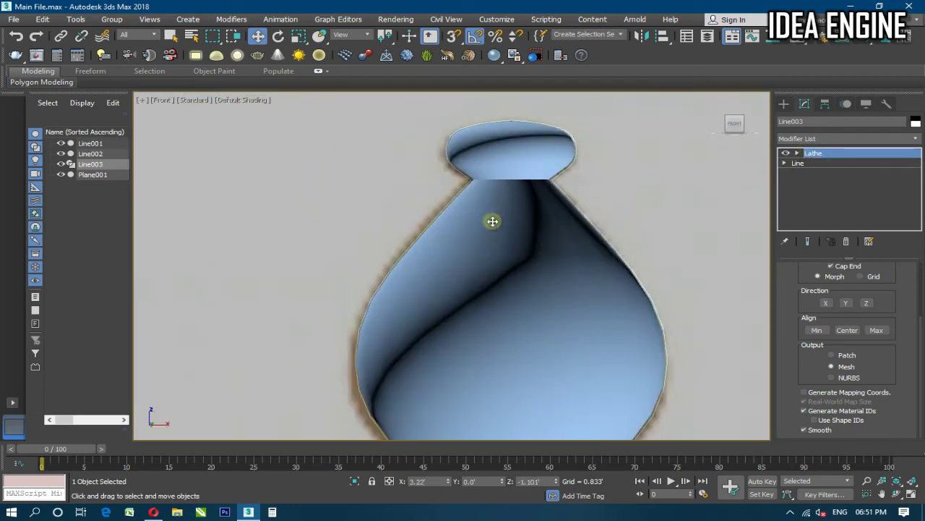
{"action": "scroll", "coordinate": [510, 164], "scroll_direction": "down", "scroll_amount": 5}
{"action": "scroll", "coordinate": [550, 204], "scroll_direction": "up", "scroll_amount": 1}
{"action": "scroll", "coordinate": [528, 249], "scroll_direction": "up", "scroll_amount": 2}
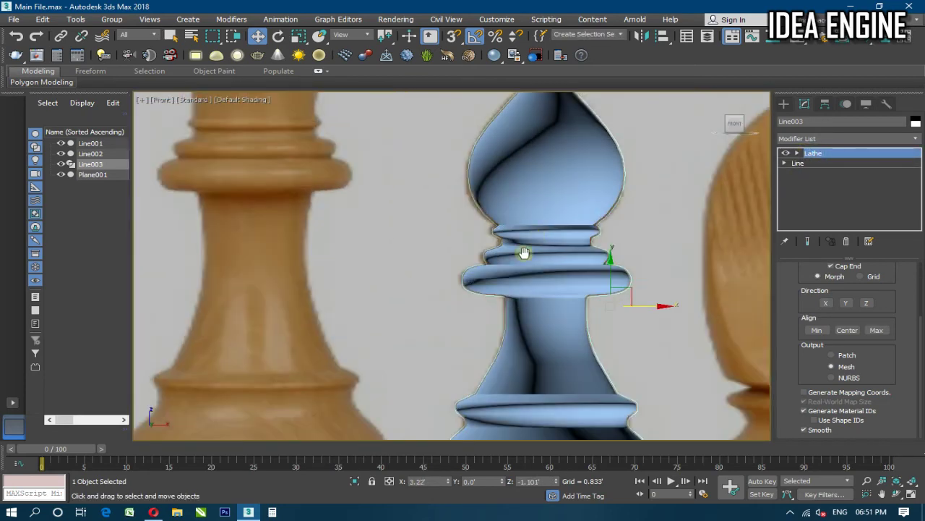
{"action": "scroll", "coordinate": [524, 253], "scroll_direction": "down", "scroll_amount": 1}
{"action": "left_click", "coordinate": [822, 139]}
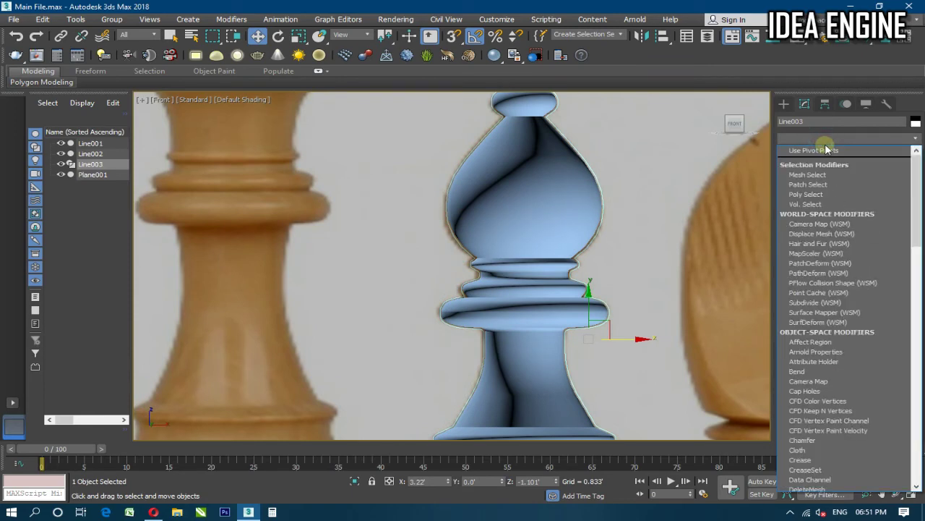
Add TurboSmooth above the Lathe and frame the bishop among the other pieces
{"action": "scroll", "coordinate": [826, 148], "scroll_direction": "down", "scroll_amount": 10}
{"action": "left_click", "coordinate": [822, 149]}
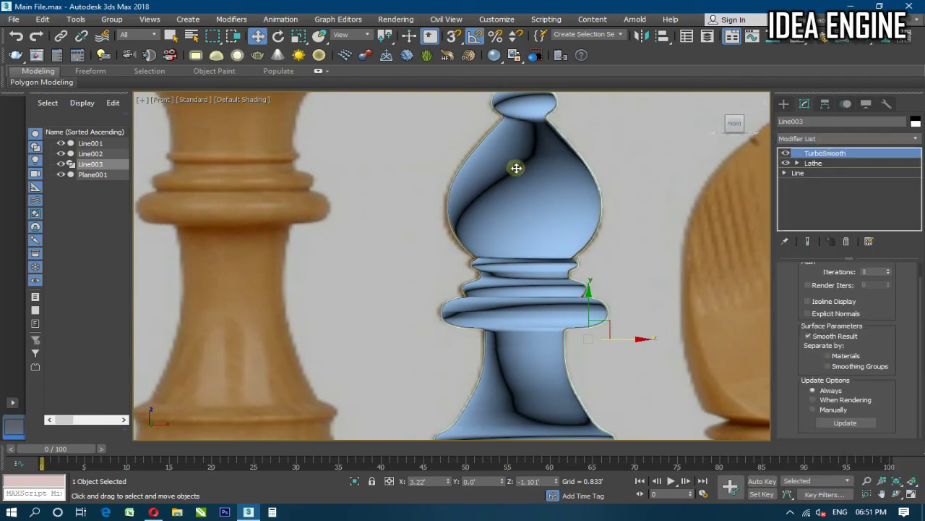
{"action": "scroll", "coordinate": [517, 167], "scroll_direction": "down", "scroll_amount": 4}
{"action": "scroll", "coordinate": [506, 217], "scroll_direction": "up", "scroll_amount": 1}
{"action": "scroll", "coordinate": [521, 257], "scroll_direction": "up", "scroll_amount": 3}
{"action": "scroll", "coordinate": [536, 175], "scroll_direction": "up", "scroll_amount": 1}
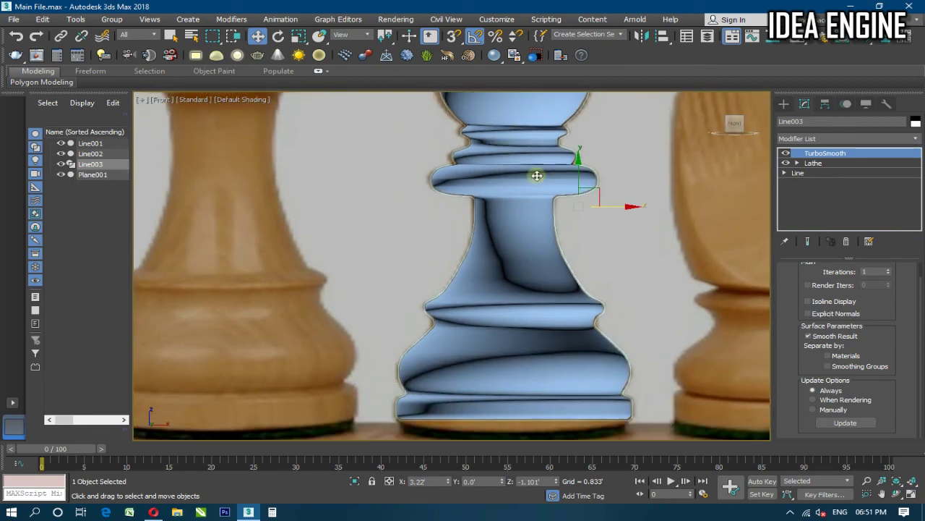
{"action": "scroll", "coordinate": [538, 181], "scroll_direction": "down", "scroll_amount": 2}
{"action": "scroll", "coordinate": [541, 193], "scroll_direction": "down", "scroll_amount": 1}
{"action": "middle_click_drag", "start_coordinate": [532, 225], "coordinate": [530, 231]}
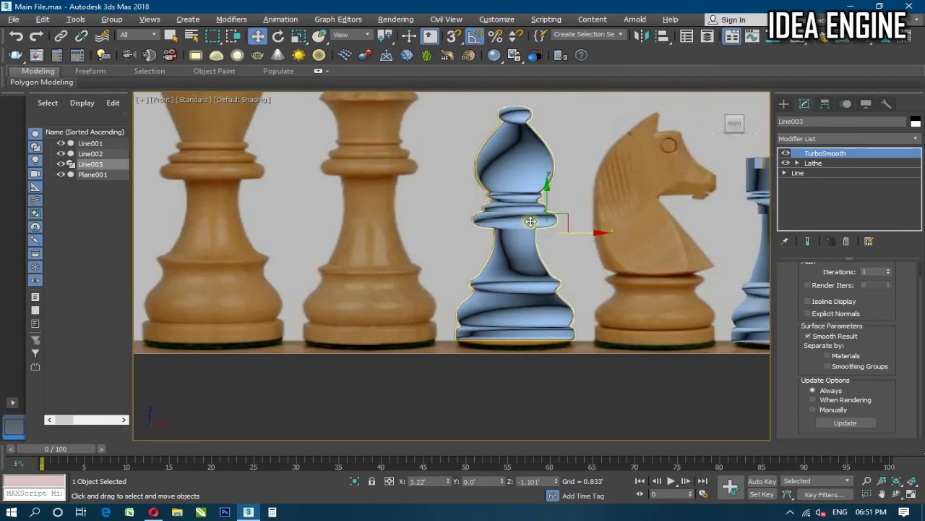
Set the bishop's display properties to per-object in Object Properties
{"action": "left_click", "coordinate": [42, 20]}
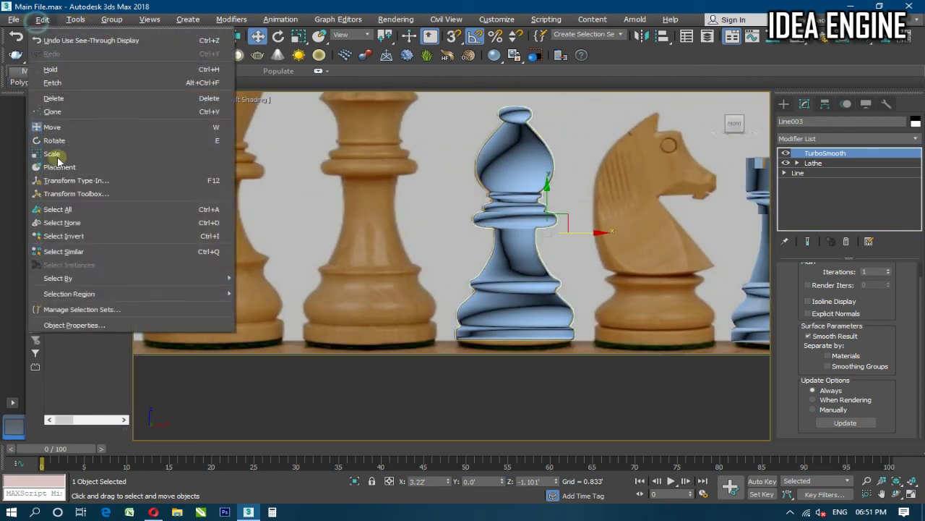
{"action": "left_click", "coordinate": [94, 324]}
{"action": "left_click", "coordinate": [432, 268]}
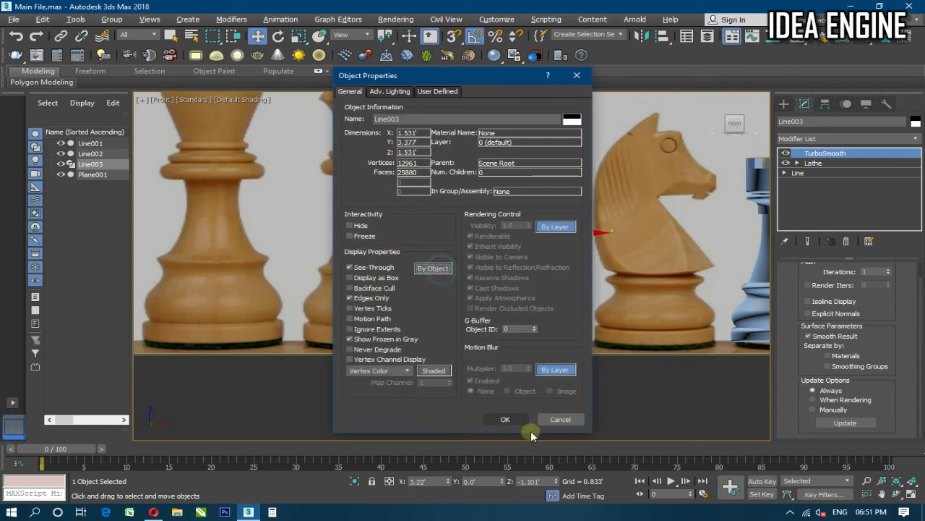
{"action": "left_click", "coordinate": [508, 418]}
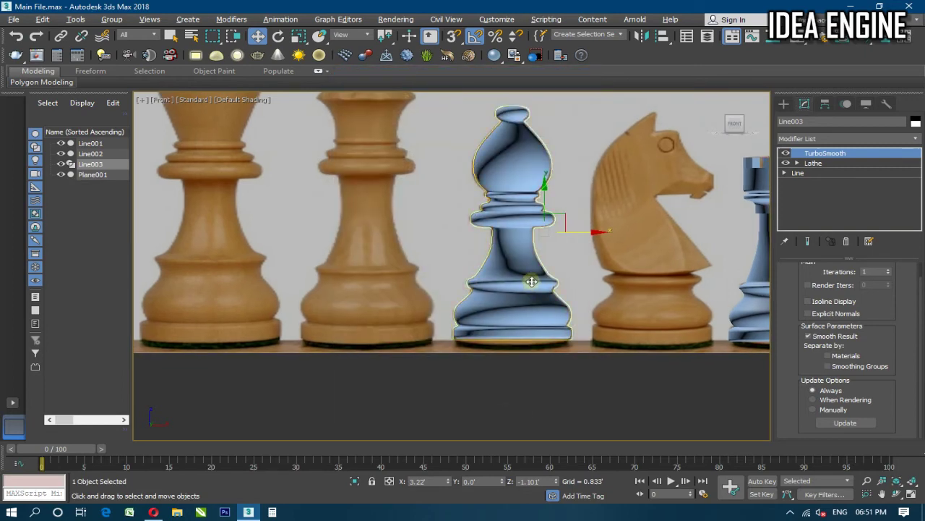
Zoom in and out in the Front viewport to inspect the smoothed bishop head
{"action": "scroll", "coordinate": [531, 275], "scroll_direction": "up", "scroll_amount": 4}
{"action": "scroll", "coordinate": [530, 253], "scroll_direction": "down", "scroll_amount": 5}
{"action": "scroll", "coordinate": [524, 154], "scroll_direction": "up", "scroll_amount": 4}
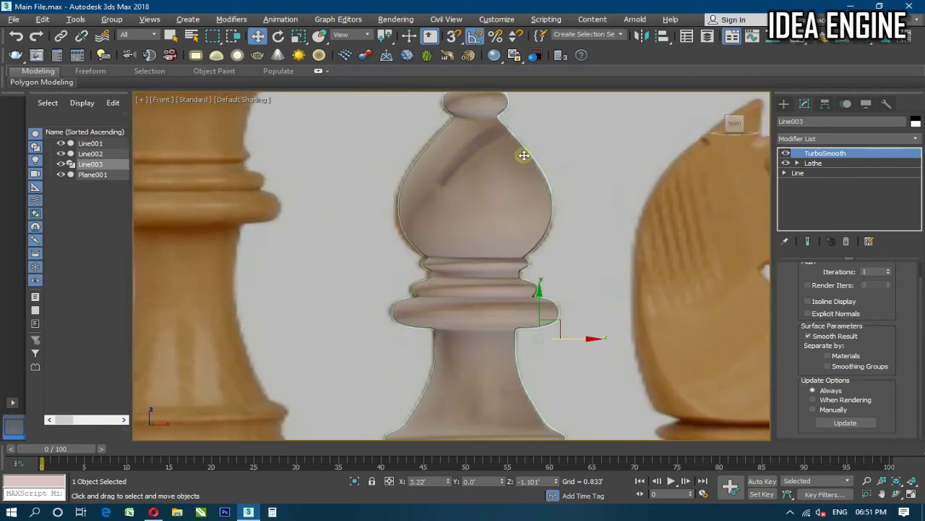
{"action": "scroll", "coordinate": [494, 198], "scroll_direction": "down", "scroll_amount": 2}
{"action": "scroll", "coordinate": [494, 198], "scroll_direction": "down", "scroll_amount": 2}
{"action": "scroll", "coordinate": [496, 198], "scroll_direction": "up", "scroll_amount": 6}
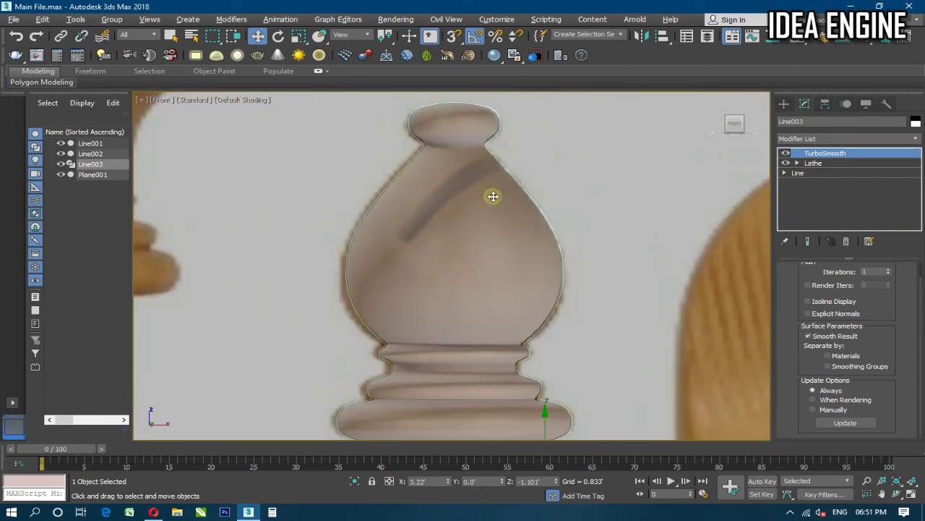
{"action": "scroll", "coordinate": [494, 194], "scroll_direction": "down", "scroll_amount": 2}
{"action": "scroll", "coordinate": [492, 197], "scroll_direction": "down", "scroll_amount": 3}
{"action": "scroll", "coordinate": [491, 235], "scroll_direction": "down", "scroll_amount": 2}
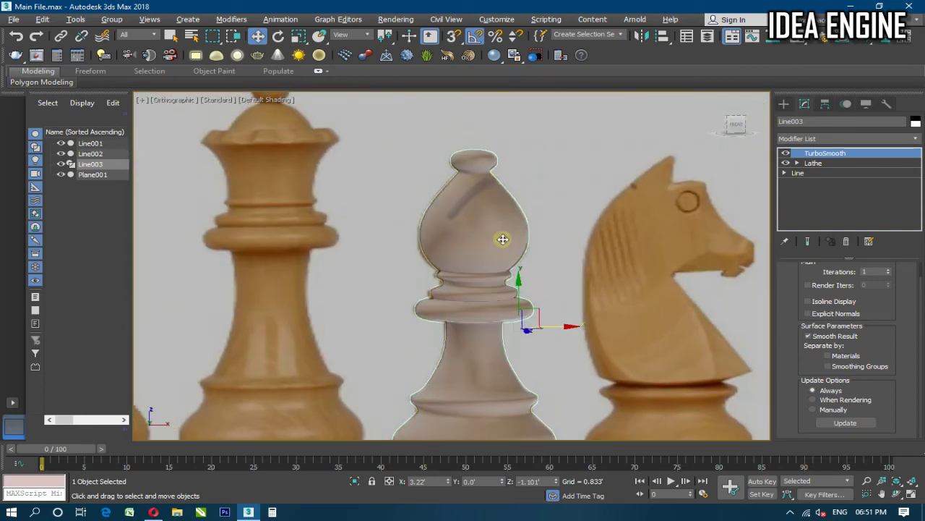
{"action": "scroll", "coordinate": [473, 234], "scroll_direction": "down", "scroll_amount": 2}
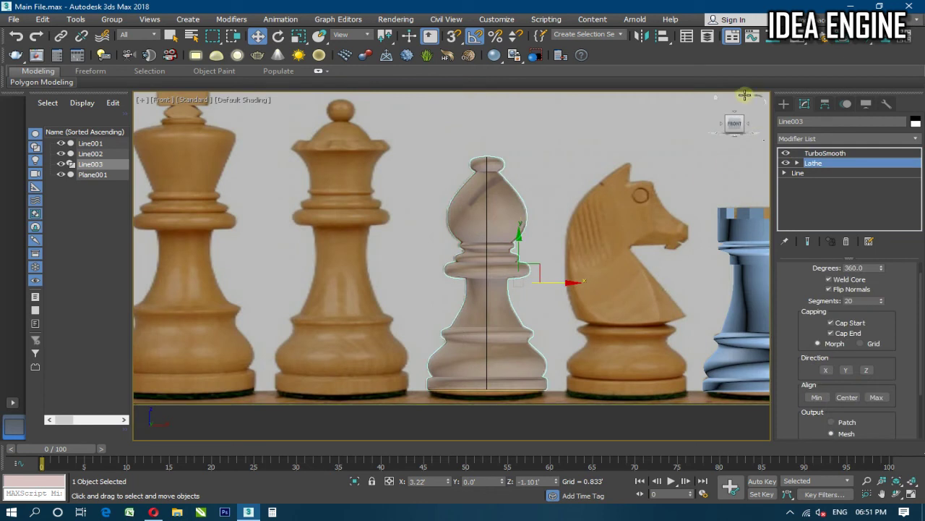
Draw a circle on the bishop's head, then cancel it
{"action": "left_click", "coordinate": [783, 103]}
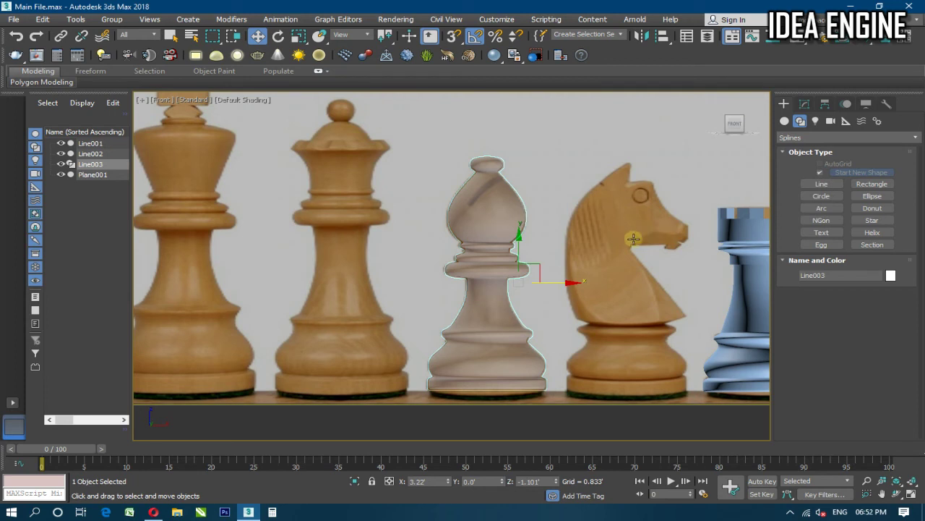
{"action": "left_click", "coordinate": [819, 196]}
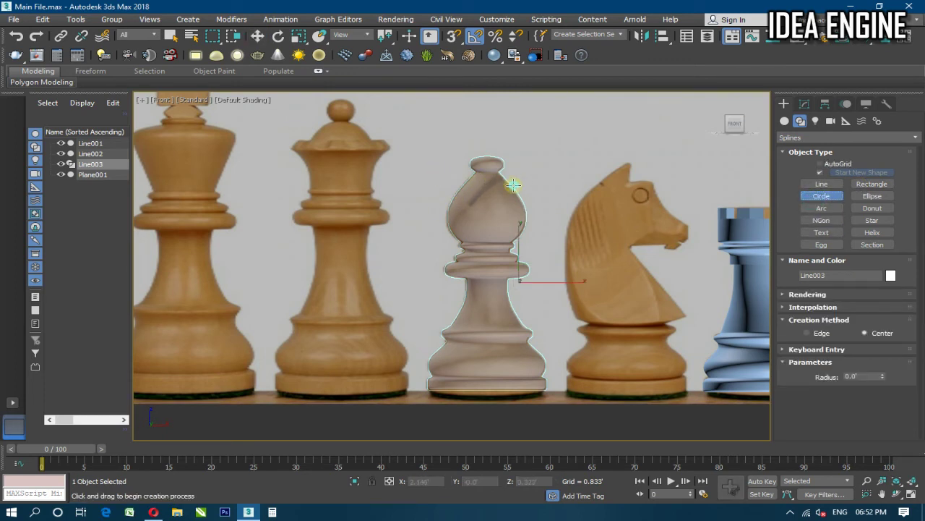
{"action": "left_click_drag", "start_coordinate": [514, 185], "coordinate": [532, 197]}
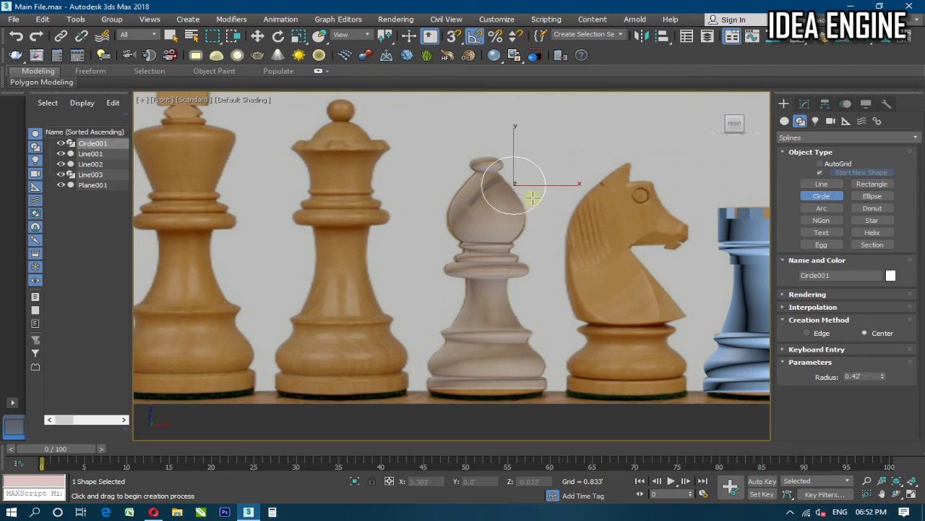
{"action": "right_click", "coordinate": [532, 197]}
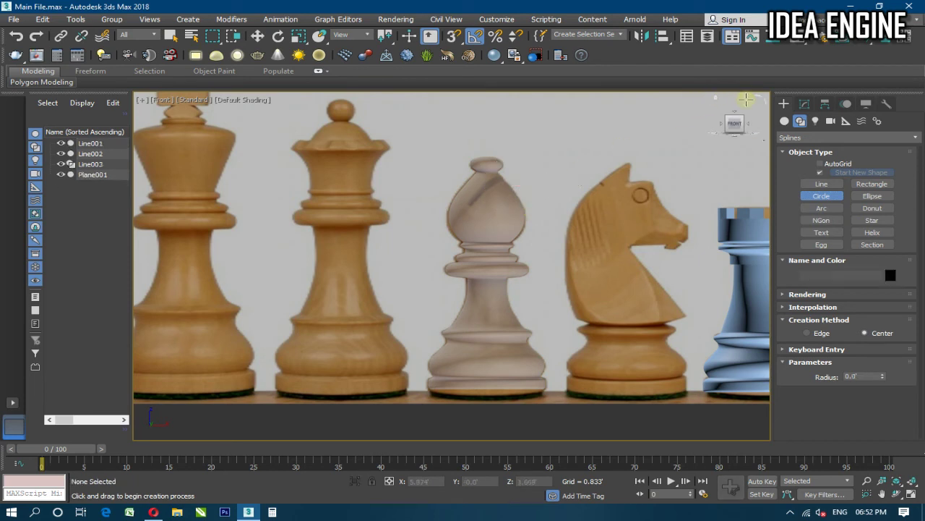
Create a cylinder (radius 0.416, height 0.118) over the head and rotate it 90° upright
{"action": "left_click", "coordinate": [786, 121]}
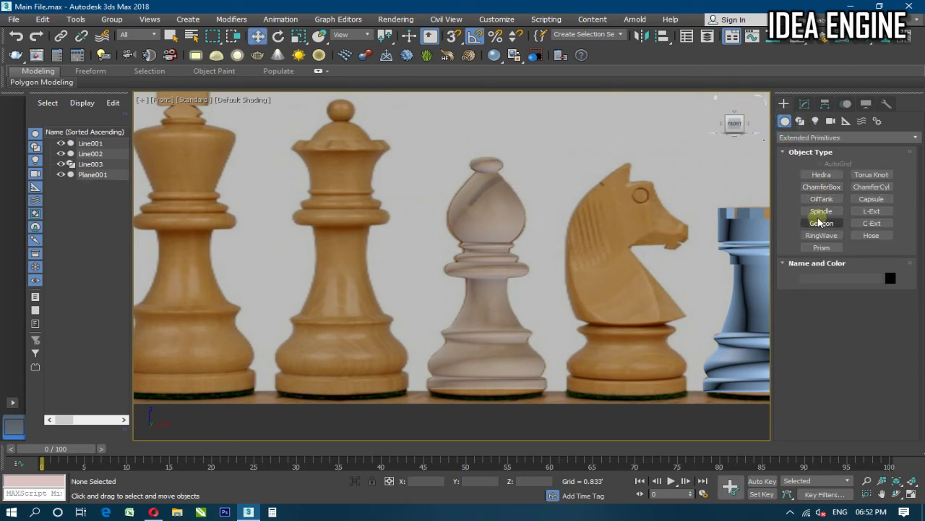
{"action": "left_click", "coordinate": [794, 138]}
{"action": "left_click", "coordinate": [795, 145]}
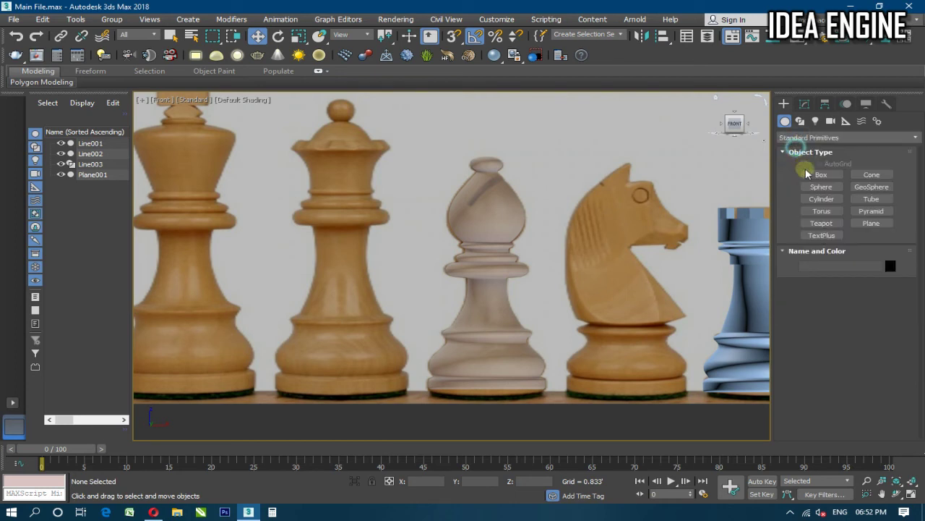
{"action": "left_click", "coordinate": [821, 198]}
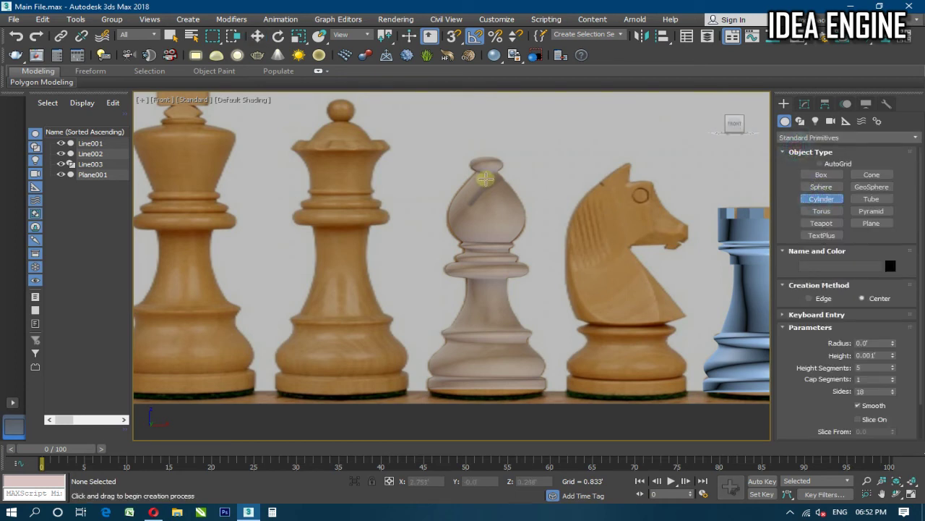
{"action": "left_click_drag", "start_coordinate": [490, 187], "coordinate": [515, 201]}
{"action": "left_click", "coordinate": [504, 192]}
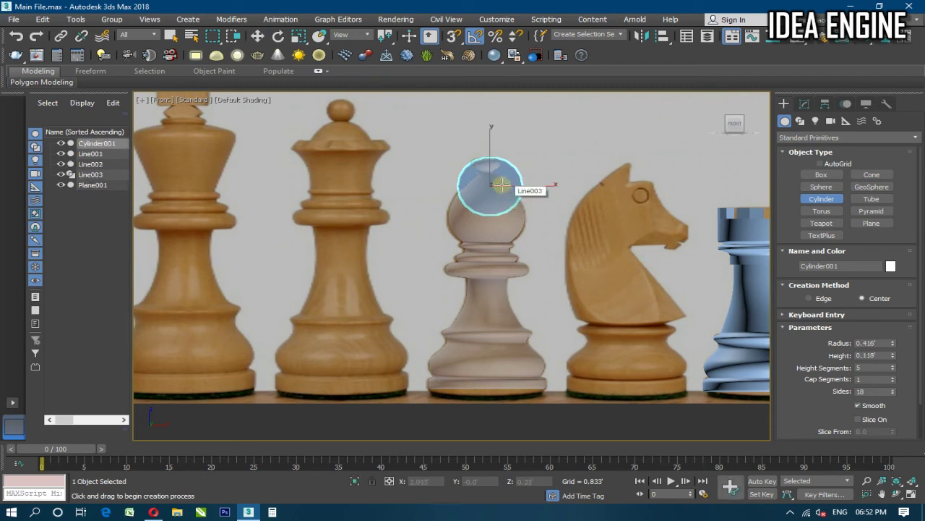
{"action": "key", "text": "w"}
{"action": "key", "text": "e"}
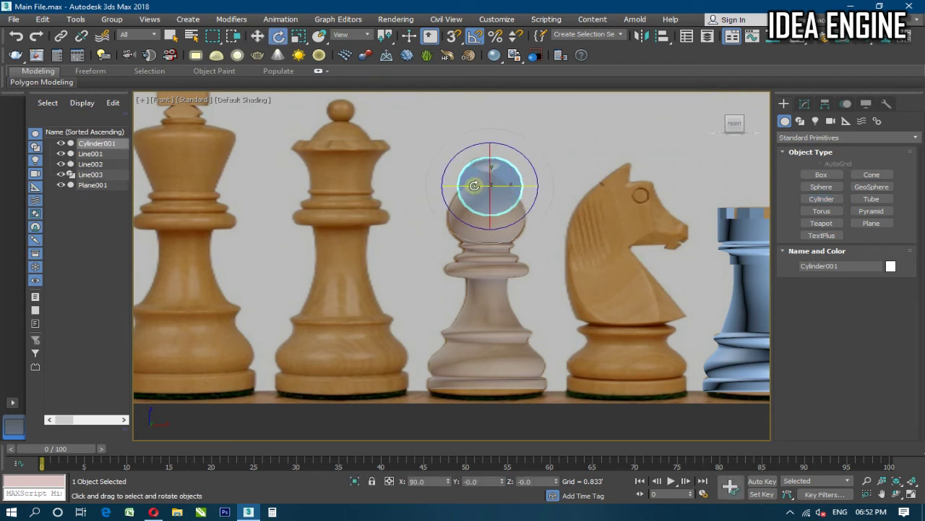
{"action": "left_click_drag", "start_coordinate": [470, 186], "coordinate": [482, 185]}
Rotate the cylinder 90° to lie horizontal and reduce its height to 0.071'
{"action": "key", "text": "w"}
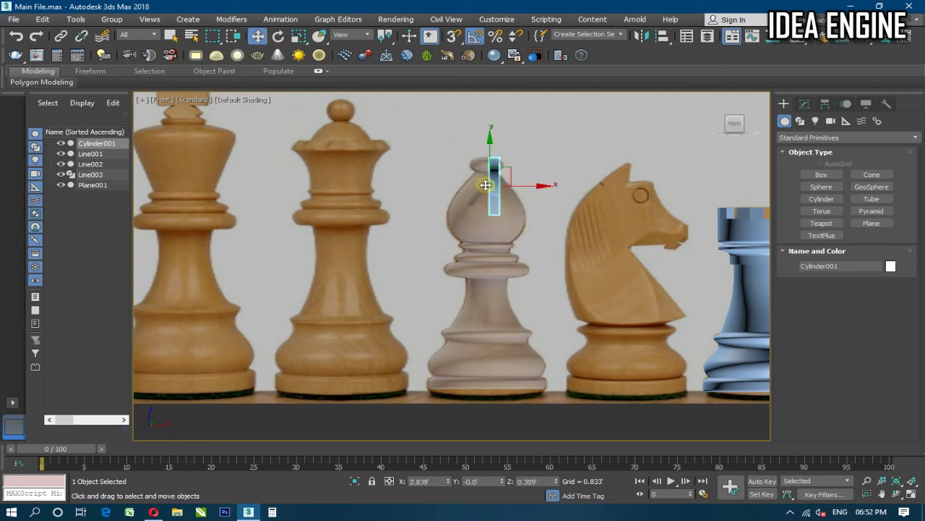
{"action": "key", "text": "e"}
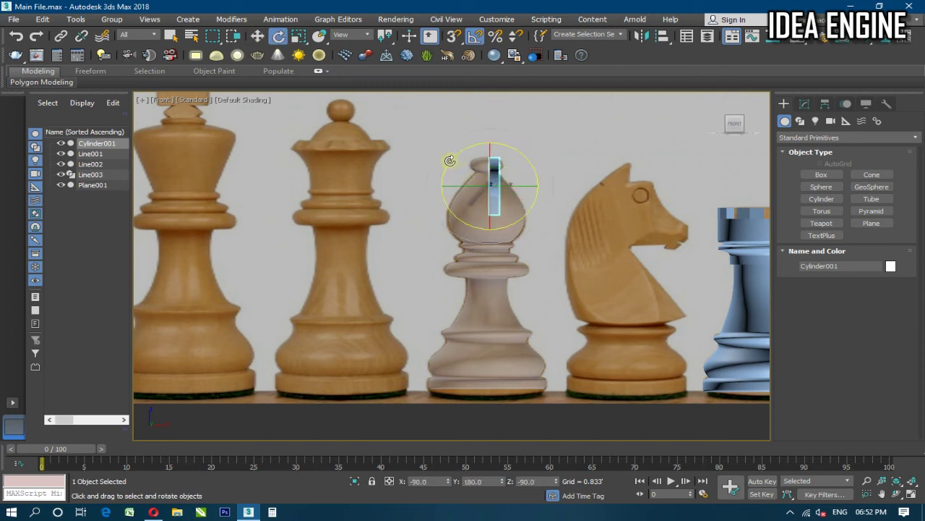
{"action": "left_click_drag", "start_coordinate": [451, 165], "coordinate": [450, 165]}
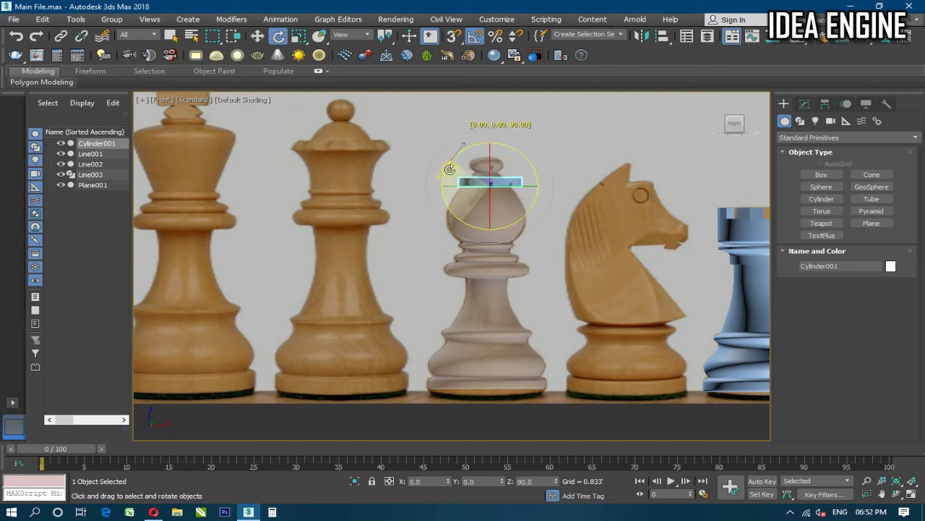
{"action": "scroll", "coordinate": [492, 181], "scroll_direction": "up", "scroll_amount": 2}
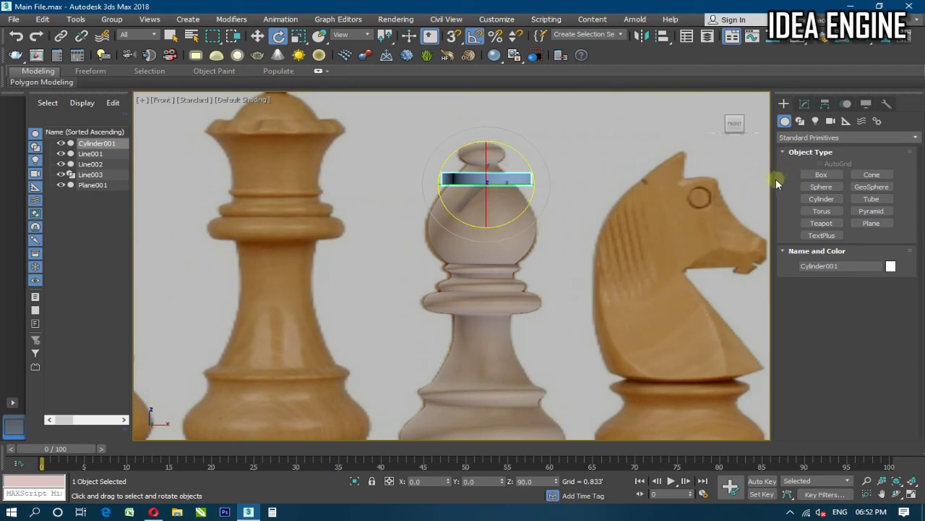
{"action": "key", "text": "w"}
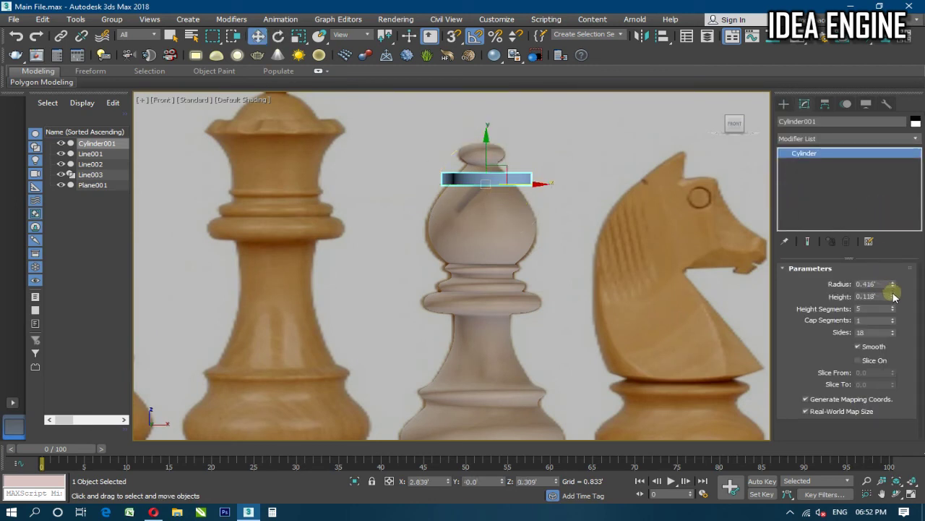
{"action": "left_click_drag", "start_coordinate": [895, 298], "coordinate": [894, 324]}
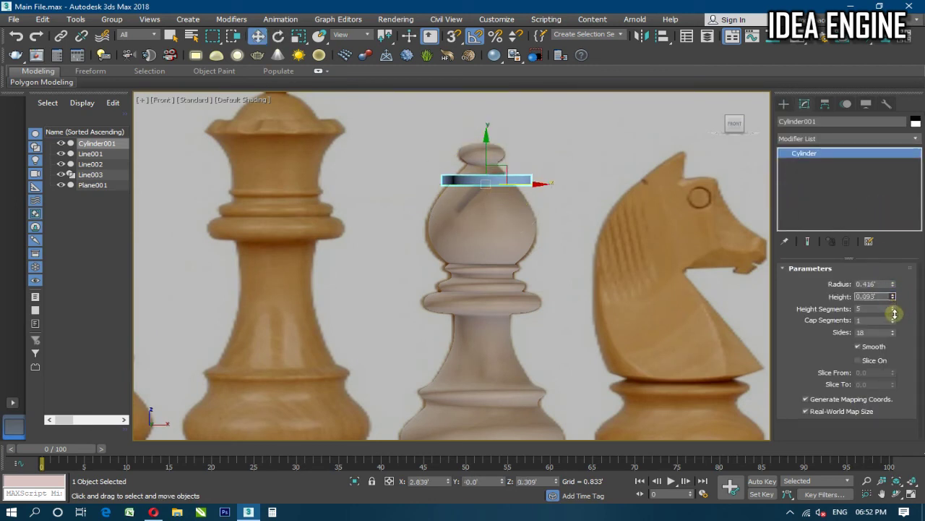
With angle snap off, tilt the cylinder about 48° diagonally across the head
{"action": "middle_click_drag", "start_coordinate": [482, 251], "coordinate": [481, 274]}
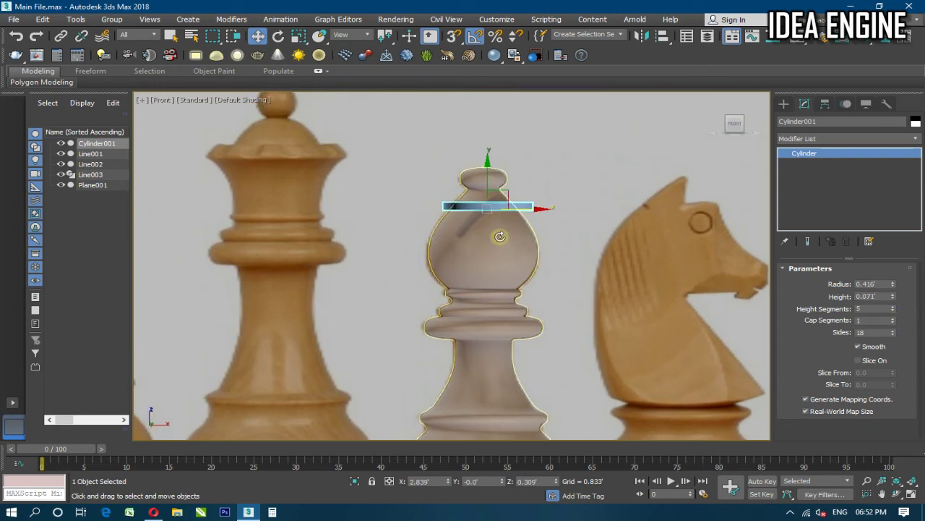
{"action": "key", "text": "e"}
{"action": "key", "text": "a"}
{"action": "left_click_drag", "start_coordinate": [532, 192], "coordinate": [473, 157]}
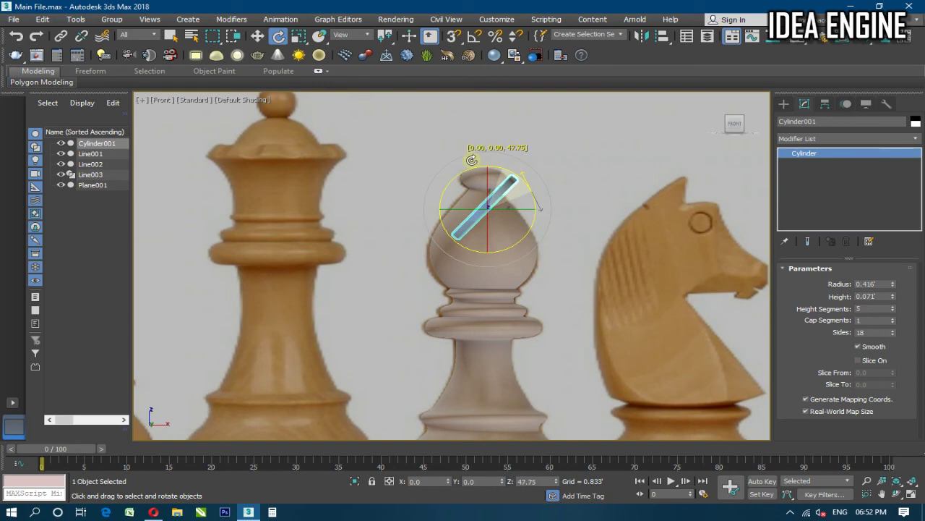
{"action": "scroll", "coordinate": [477, 211], "scroll_direction": "up", "scroll_amount": 1}
{"action": "middle_click_drag", "start_coordinate": [485, 217], "coordinate": [482, 240]}
{"action": "key", "text": "w"}
{"action": "scroll", "coordinate": [506, 225], "scroll_direction": "down", "scroll_amount": 3}
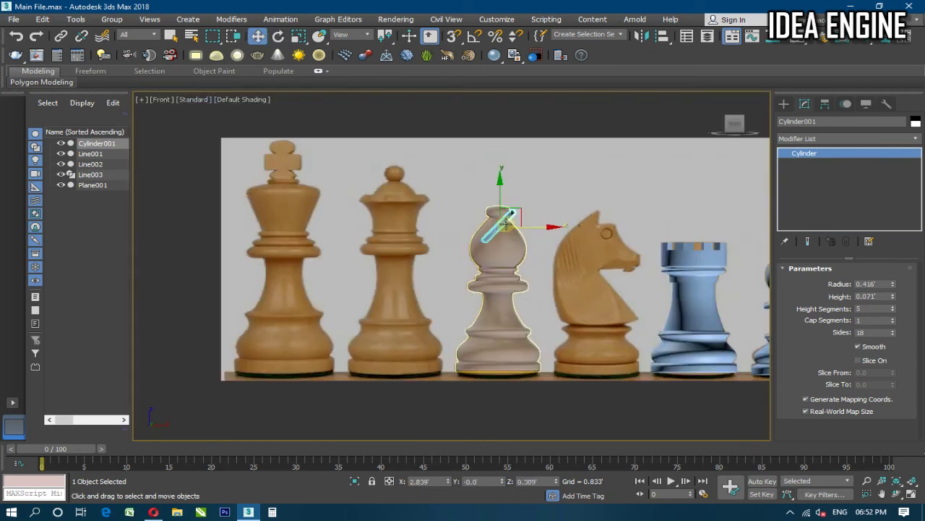
In a perspective view, nudge the cylinder slightly right and check its placement
{"action": "left_click", "coordinate": [717, 101]}
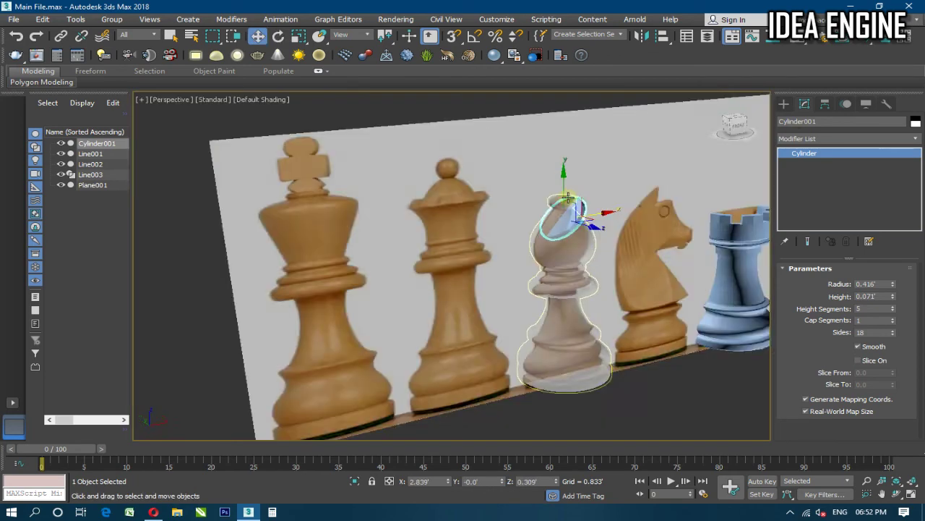
{"action": "scroll", "coordinate": [446, 256], "scroll_direction": "up", "scroll_amount": 4}
{"action": "scroll", "coordinate": [446, 257], "scroll_direction": "up", "scroll_amount": 2}
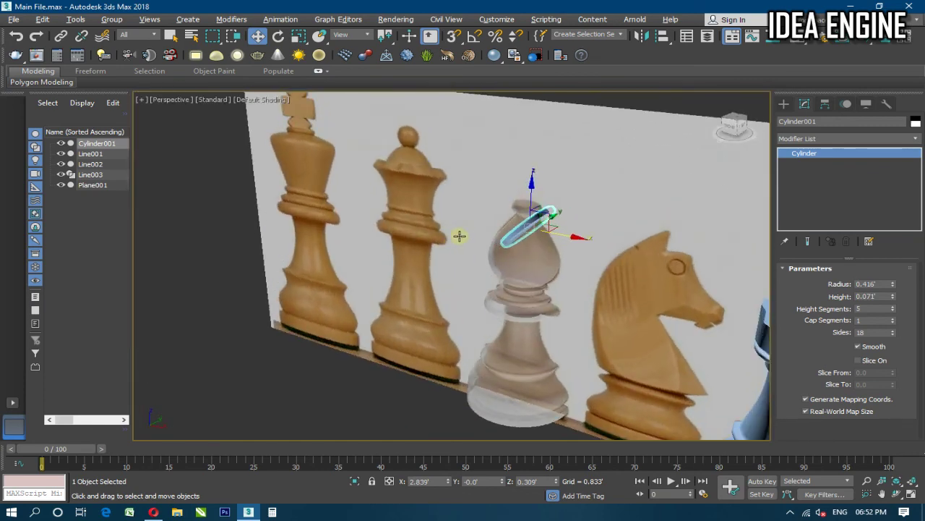
{"action": "scroll", "coordinate": [479, 234], "scroll_direction": "up", "scroll_amount": 1}
{"action": "left_click_drag", "start_coordinate": [564, 229], "coordinate": [558, 243]}
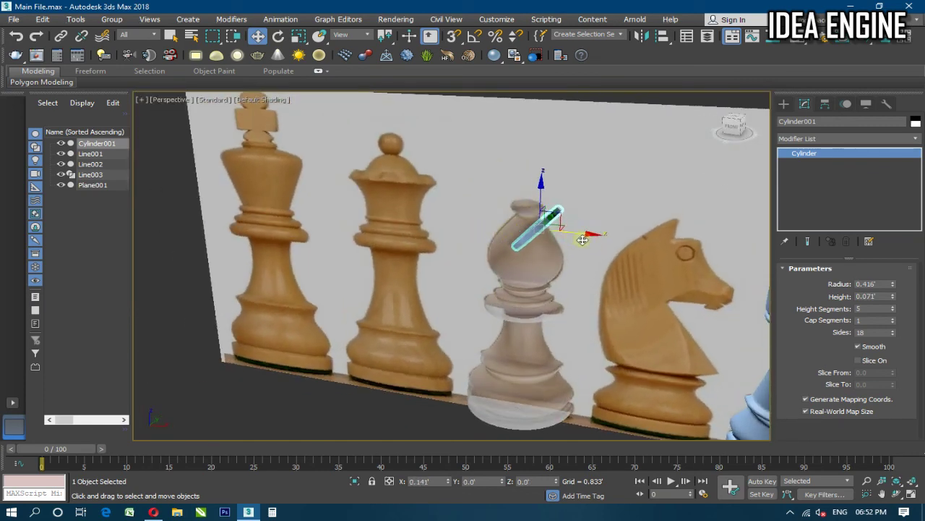
{"action": "mouse_move", "coordinate": [559, 243]}
{"action": "middle_mouse_down", "text": "alt"}
{"action": "mouse_move", "coordinate": [579, 233]}
{"action": "mouse_move", "coordinate": [558, 291]}
{"action": "mouse_move", "coordinate": [513, 310]}
{"action": "mouse_move", "coordinate": [455, 274]}
{"action": "mouse_move", "coordinate": [530, 255]}
{"action": "middle_mouse_up", "text": "alt"}
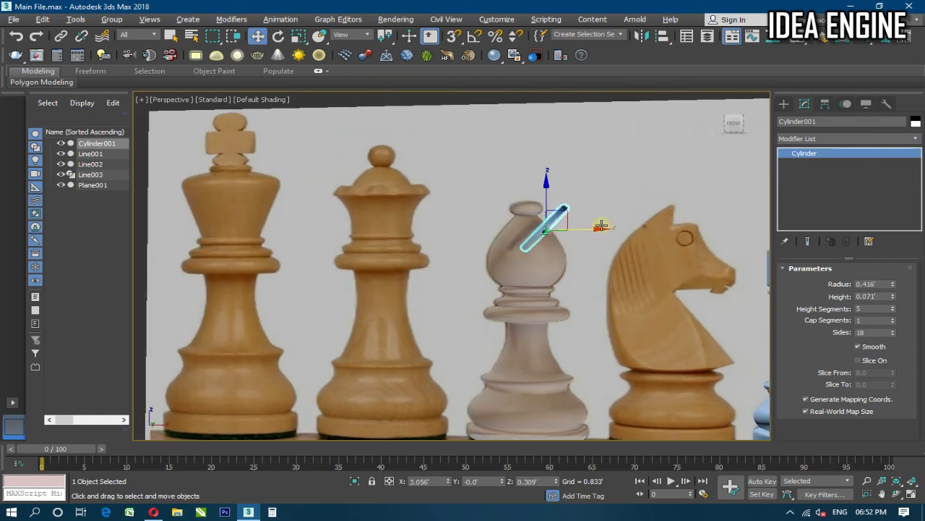
Slide the cylinder along its Local axes into the bishop's head
{"action": "left_click", "coordinate": [355, 37]}
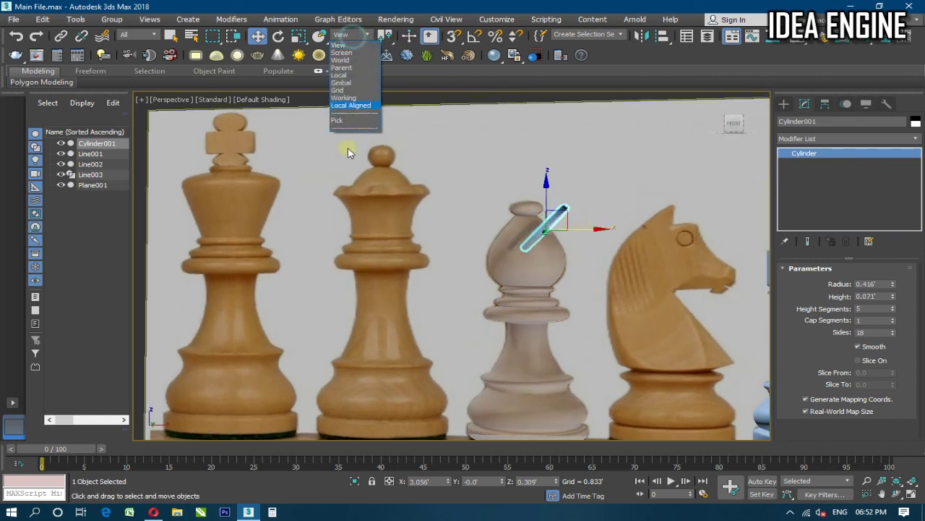
{"action": "left_click", "coordinate": [337, 75]}
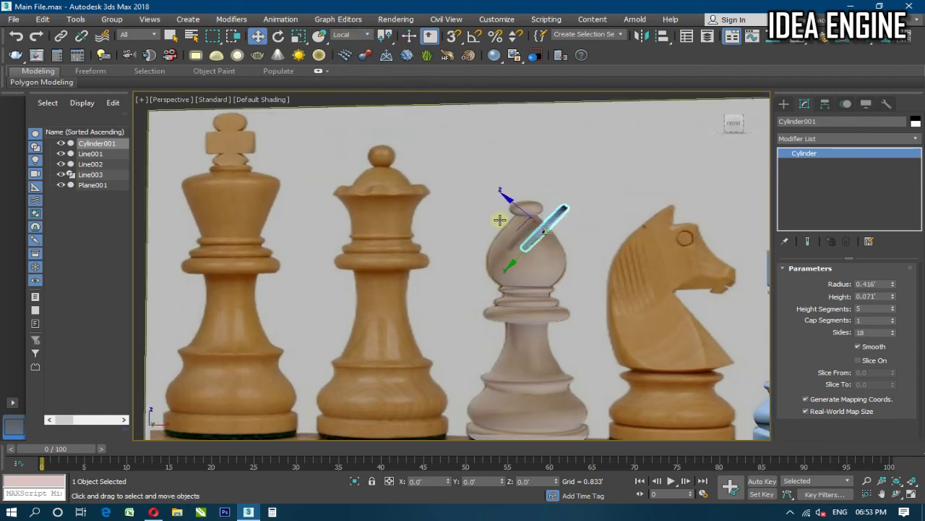
{"action": "left_click_drag", "start_coordinate": [506, 262], "coordinate": [506, 267]}
{"action": "mouse_move", "coordinate": [506, 268]}
{"action": "middle_mouse_down", "text": "alt"}
{"action": "mouse_move", "coordinate": [463, 317]}
{"action": "mouse_move", "coordinate": [500, 264]}
{"action": "mouse_move", "coordinate": [606, 263]}
{"action": "mouse_move", "coordinate": [491, 250]}
{"action": "mouse_move", "coordinate": [587, 235]}
{"action": "middle_mouse_up", "text": "alt"}
{"action": "left_click", "coordinate": [499, 263]}
Reselect the bishop and start a Boolean compound object with it as the base
{"action": "left_click", "coordinate": [436, 384]}
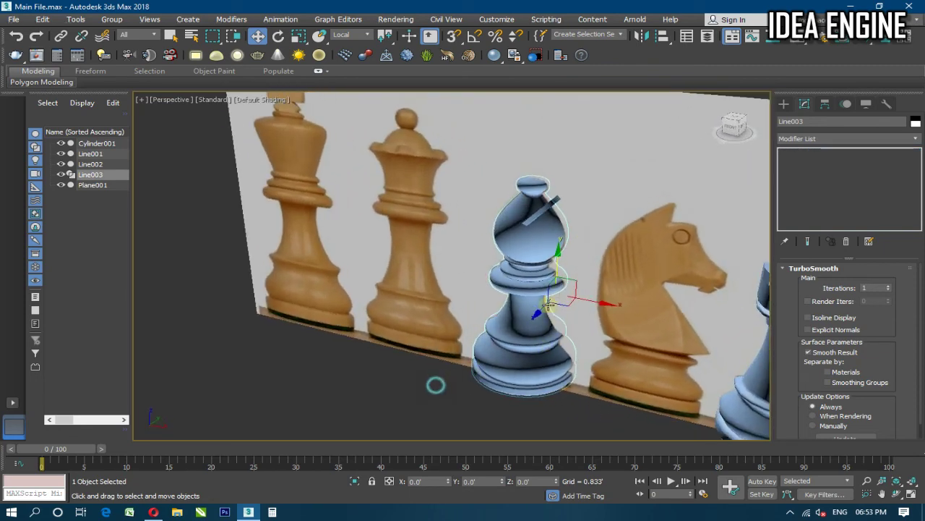
{"action": "middle_click_drag", "start_coordinate": [436, 384], "coordinate": [490, 207], "text": "alt"}
{"action": "left_click", "coordinate": [491, 217]}
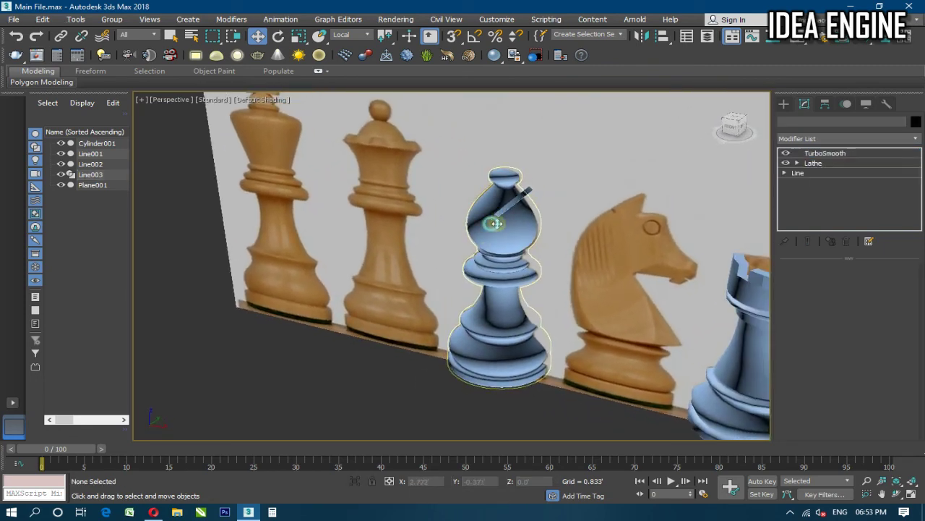
{"action": "left_click", "coordinate": [784, 103]}
{"action": "left_click", "coordinate": [802, 137]}
{"action": "left_click", "coordinate": [796, 169]}
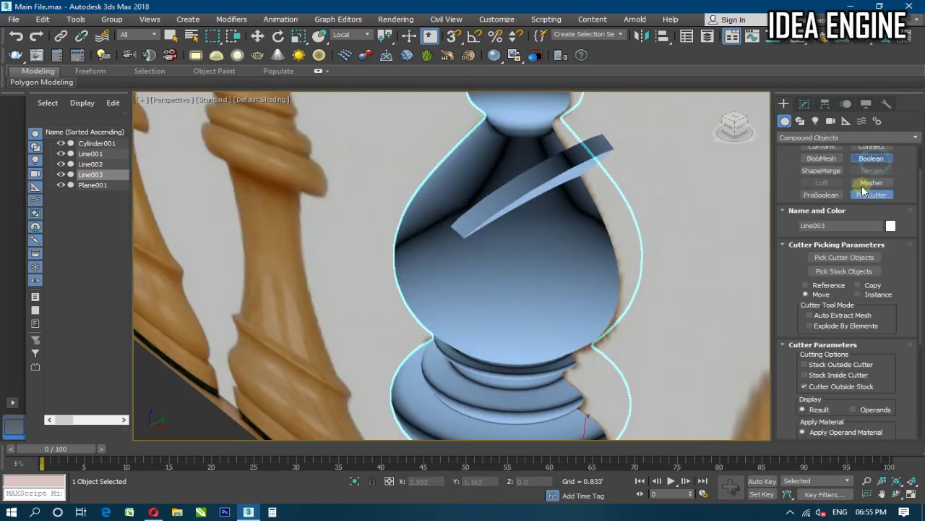
{"action": "left_click", "coordinate": [871, 163]}
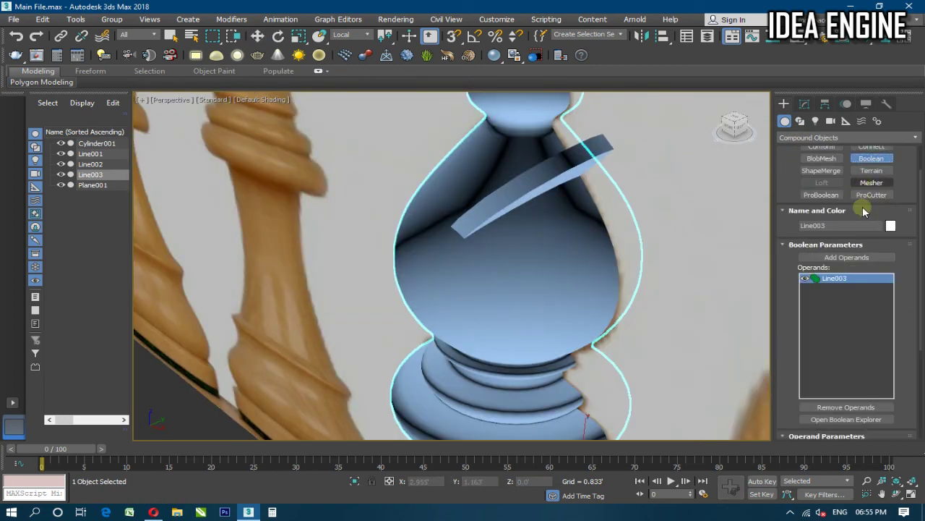
Add Cylinder001 as a Boolean operand and try Subtract, then undo the operand
{"action": "left_click", "coordinate": [839, 257]}
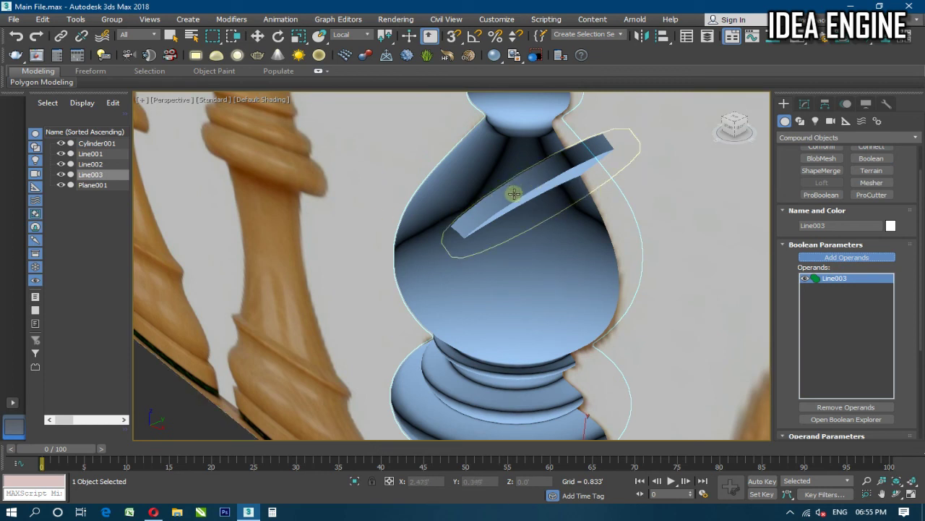
{"action": "left_click", "coordinate": [514, 195]}
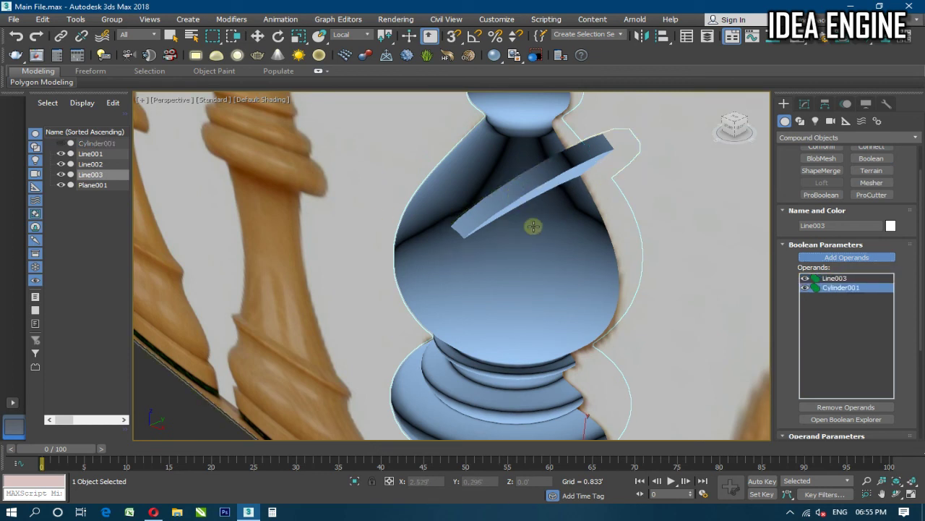
{"action": "left_click", "coordinate": [855, 360]}
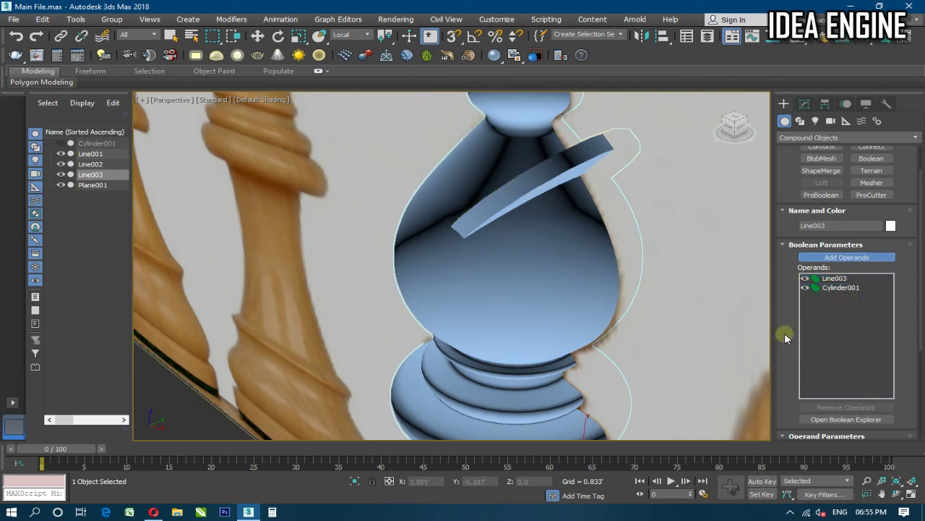
{"action": "scroll", "coordinate": [786, 337], "scroll_direction": "down", "scroll_amount": 3}
{"action": "scroll", "coordinate": [795, 238], "scroll_direction": "down", "scroll_amount": 1}
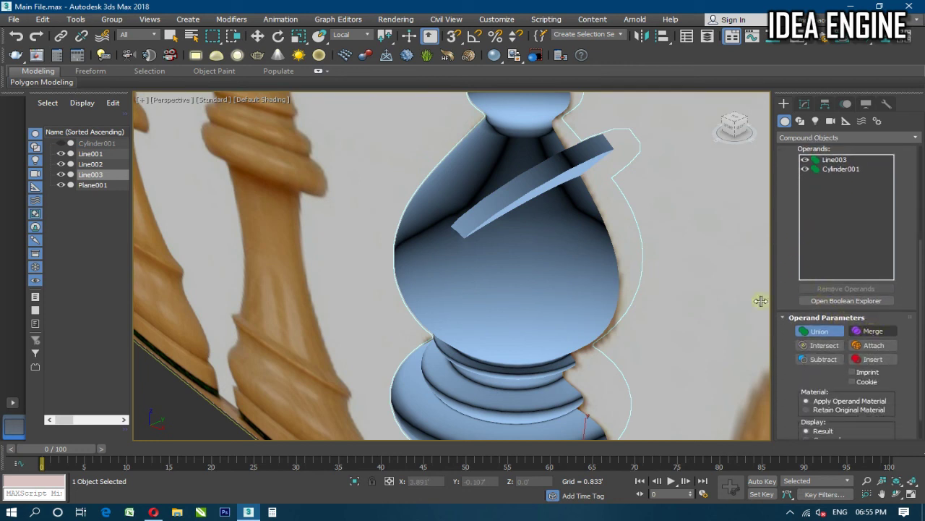
{"action": "left_click", "coordinate": [822, 359]}
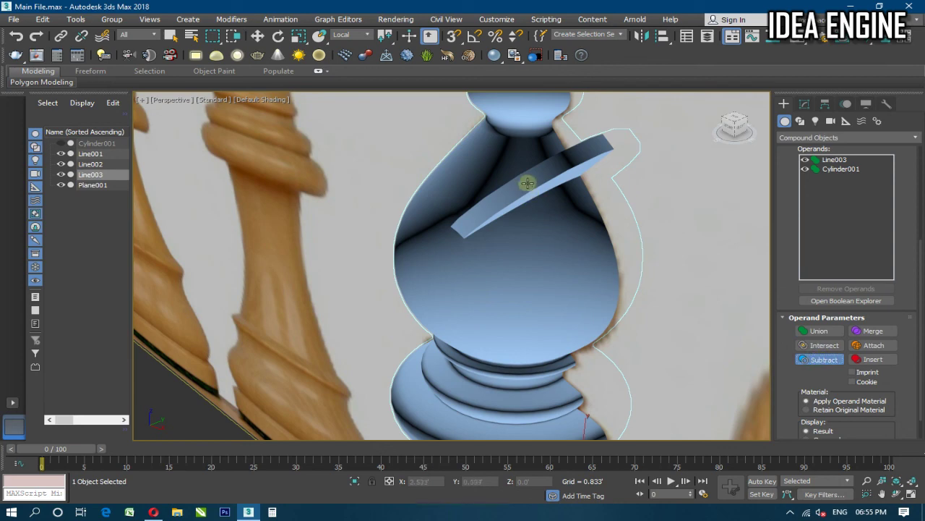
{"action": "scroll", "coordinate": [518, 262], "scroll_direction": "down", "scroll_amount": 2}
{"action": "scroll", "coordinate": [552, 244], "scroll_direction": "down", "scroll_amount": 2}
{"action": "scroll", "coordinate": [487, 287], "scroll_direction": "down", "scroll_amount": 2}
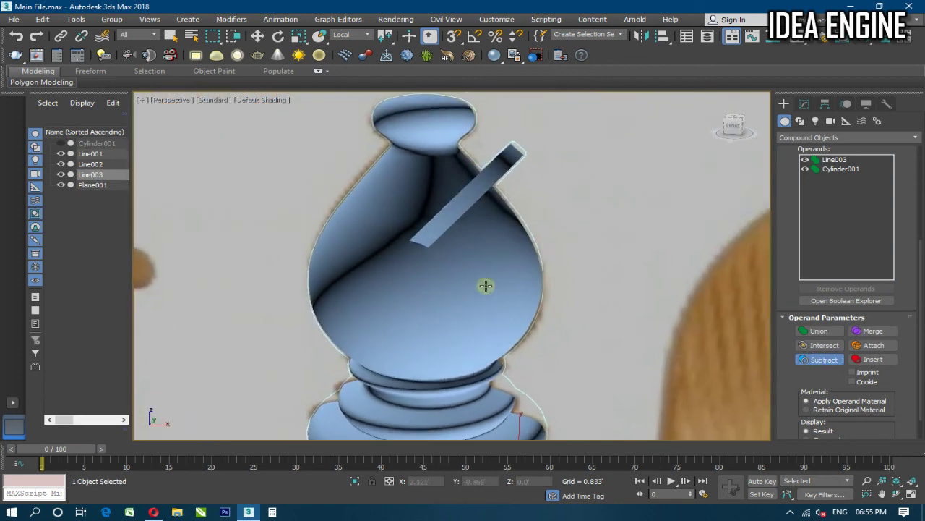
{"action": "scroll", "coordinate": [491, 165], "scroll_direction": "down", "scroll_amount": 2}
{"action": "middle_click_drag", "start_coordinate": [491, 165], "coordinate": [467, 206], "text": "alt"}
{"action": "key", "text": "ctrl+z"}
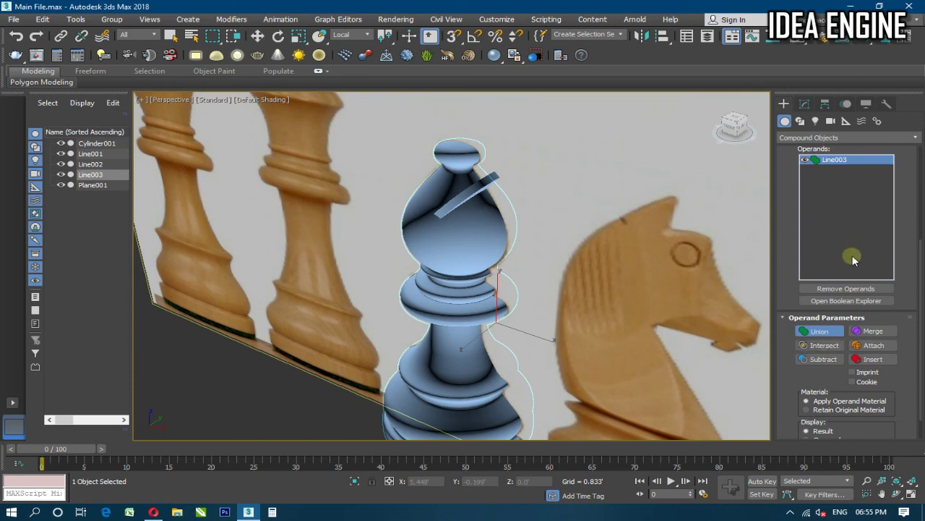
Set the Boolean to Subtract and pick Cylinder001, carving the diagonal slit
{"action": "left_click", "coordinate": [823, 359]}
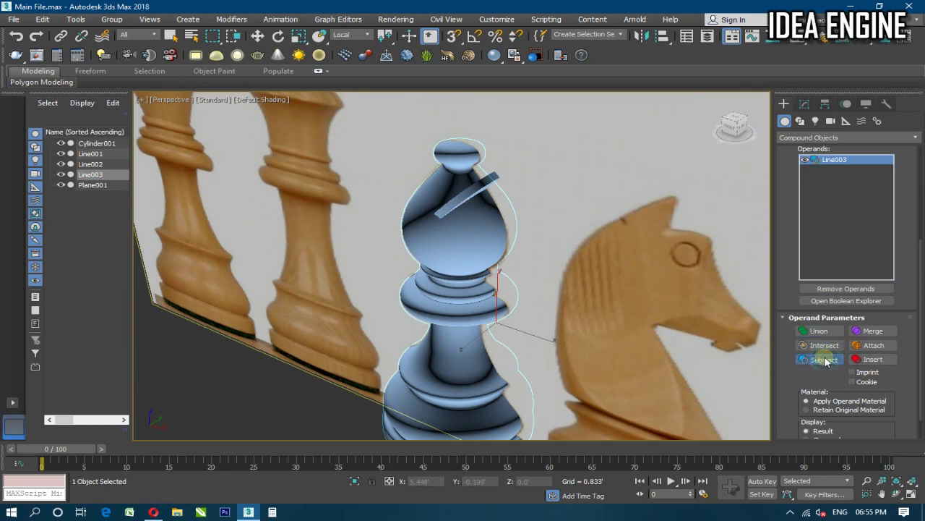
{"action": "left_click", "coordinate": [471, 192]}
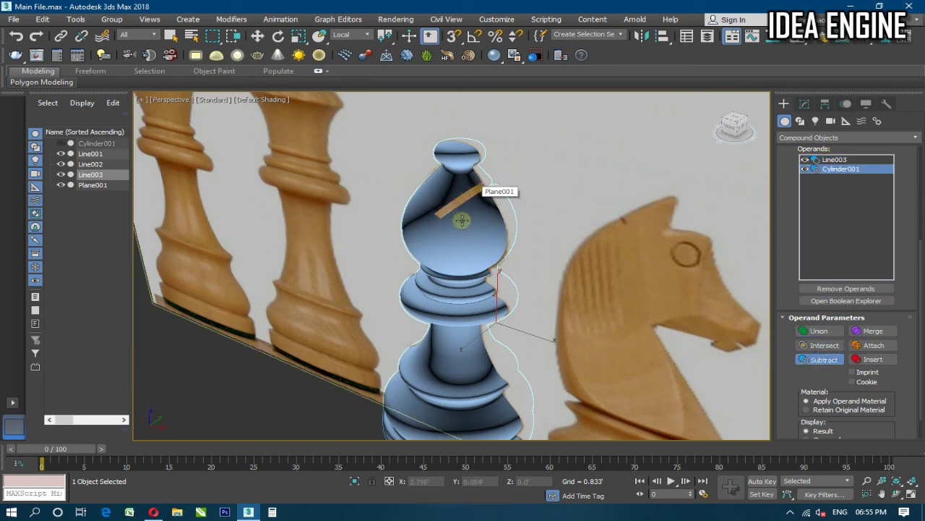
{"action": "mouse_move", "coordinate": [465, 203]}
{"action": "middle_mouse_down", "text": "alt"}
{"action": "mouse_move", "coordinate": [506, 257]}
{"action": "mouse_move", "coordinate": [504, 240]}
{"action": "mouse_move", "coordinate": [386, 233]}
{"action": "mouse_move", "coordinate": [428, 238]}
{"action": "mouse_move", "coordinate": [462, 170]}
{"action": "mouse_move", "coordinate": [458, 213]}
{"action": "mouse_move", "coordinate": [568, 196]}
{"action": "mouse_move", "coordinate": [572, 219]}
{"action": "middle_mouse_up", "text": "alt"}
{"action": "key", "text": "w"}
{"action": "scroll", "coordinate": [457, 205], "scroll_direction": "up", "scroll_amount": 5}
{"action": "scroll", "coordinate": [457, 205], "scroll_direction": "down", "scroll_amount": 3}
{"action": "scroll", "coordinate": [481, 207], "scroll_direction": "down", "scroll_amount": 5}
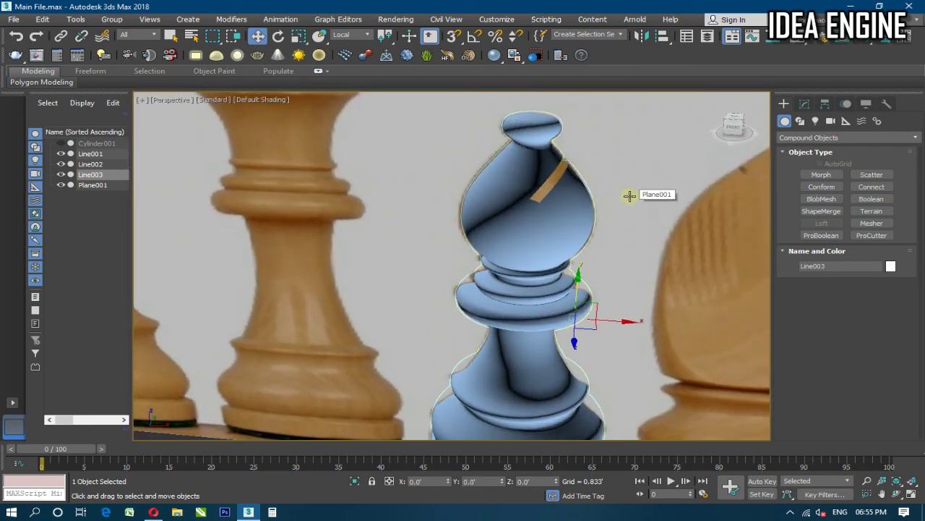
Add a Shell modifier to the bishop using the sh search
{"action": "left_click", "coordinate": [886, 199]}
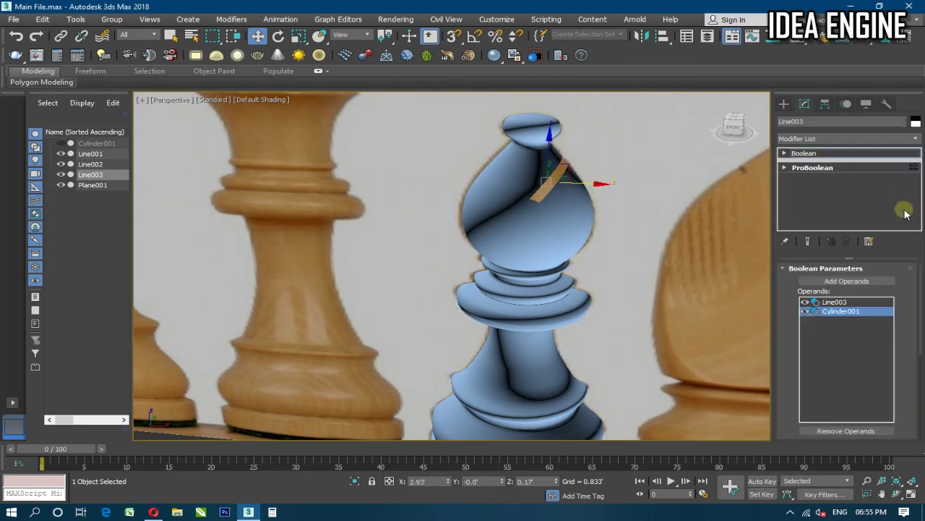
{"action": "left_click", "coordinate": [811, 139]}
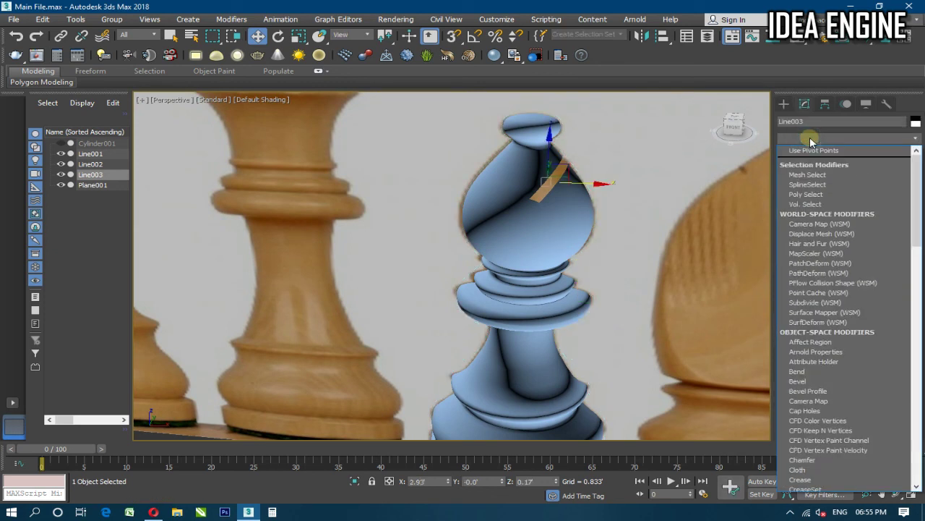
{"action": "type", "text": "sh"}
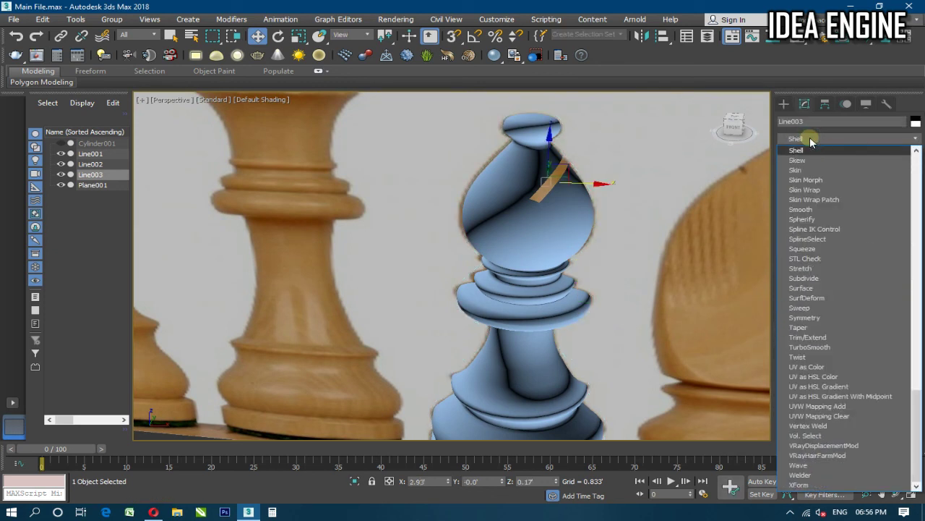
{"action": "key", "text": "Return"}
{"action": "middle_click_drag", "start_coordinate": [611, 251], "coordinate": [554, 265], "text": "alt"}
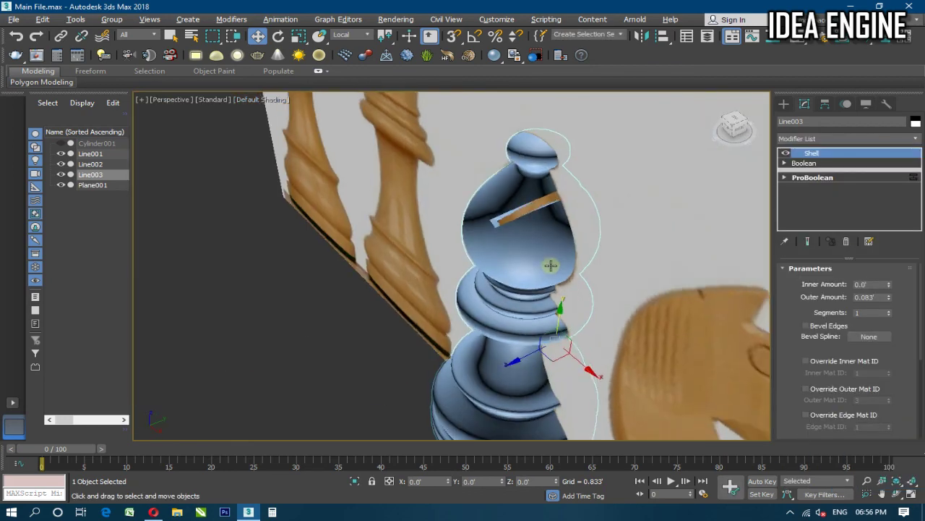
{"action": "scroll", "coordinate": [527, 227], "scroll_direction": "up", "scroll_amount": 2}
{"action": "scroll", "coordinate": [546, 210], "scroll_direction": "up", "scroll_amount": 2}
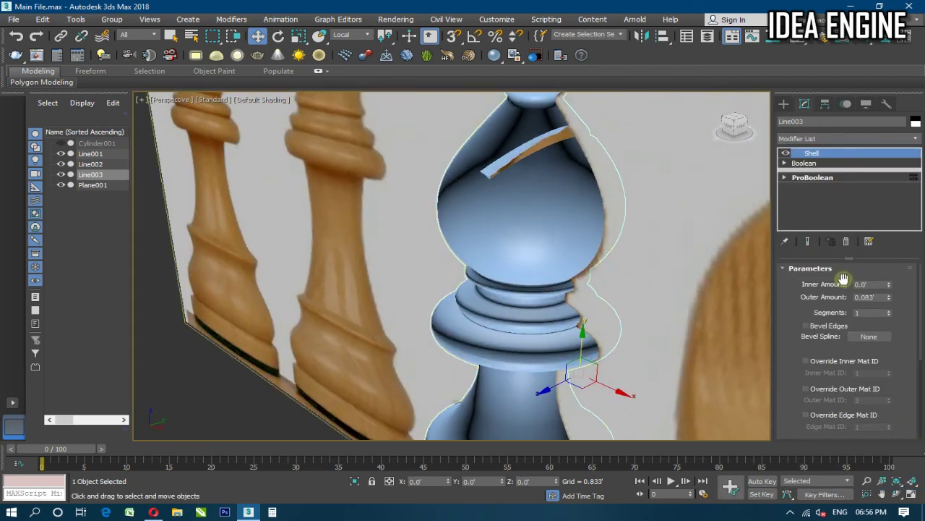
Set the Shell to 0.018' outer amount and 0.0' inner amount
{"action": "left_click_drag", "start_coordinate": [891, 305], "coordinate": [894, 332]}
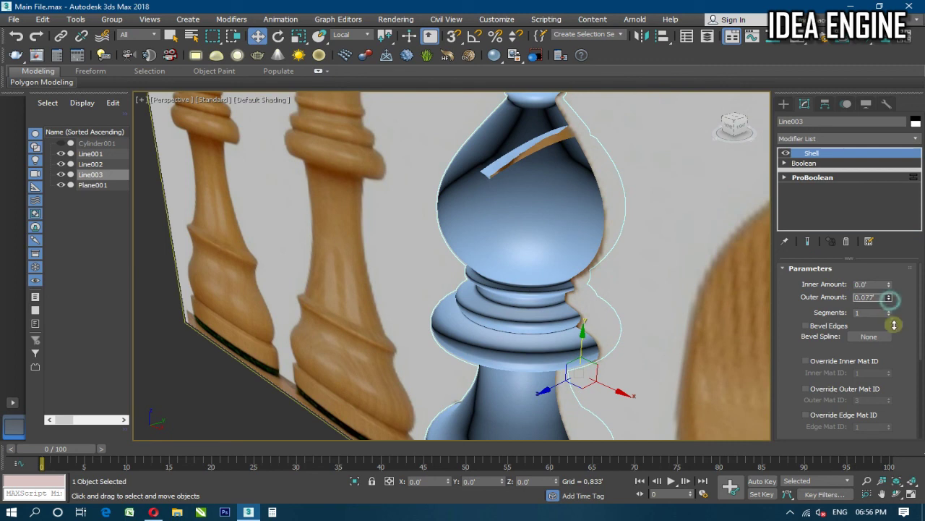
{"action": "left_click", "coordinate": [889, 284]}
{"action": "left_click", "coordinate": [889, 285]}
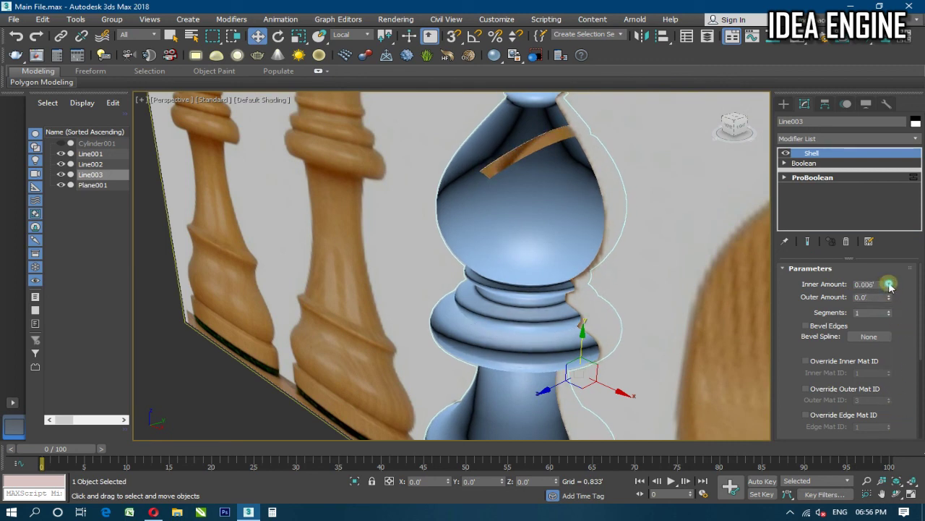
{"action": "left_click", "coordinate": [889, 284]}
{"action": "left_click", "coordinate": [889, 285]}
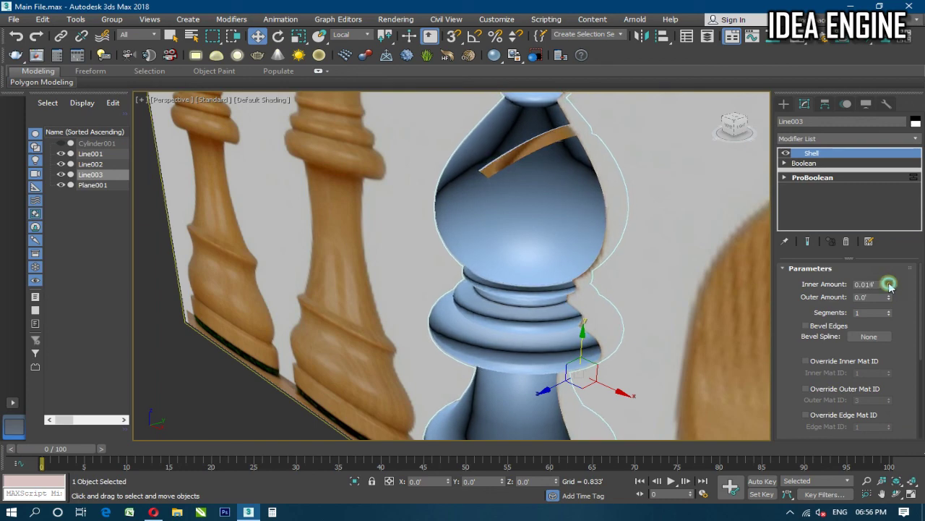
{"action": "mouse_move", "coordinate": [632, 274]}
{"action": "middle_mouse_down", "text": "alt"}
{"action": "mouse_move", "coordinate": [522, 239]}
{"action": "mouse_move", "coordinate": [570, 246]}
{"action": "middle_mouse_up", "text": "alt"}
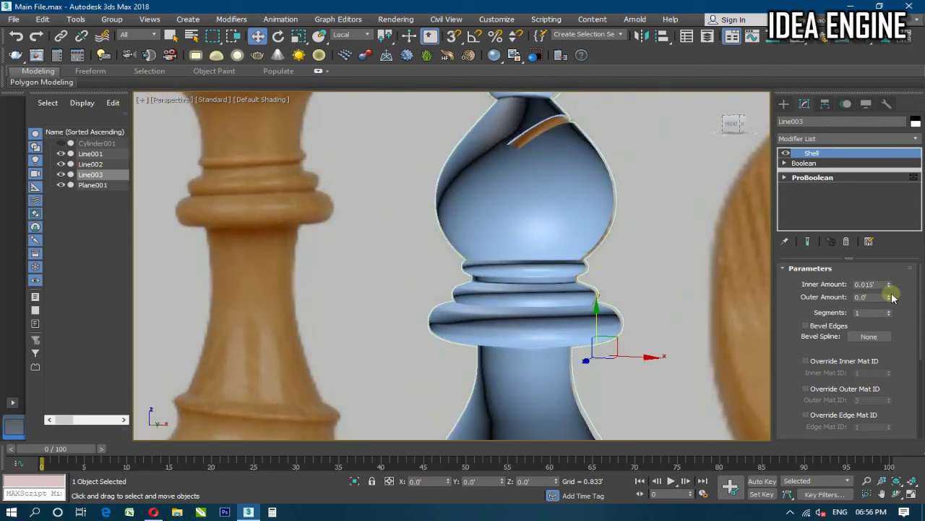
{"action": "left_click_drag", "start_coordinate": [890, 306], "coordinate": [893, 313]}
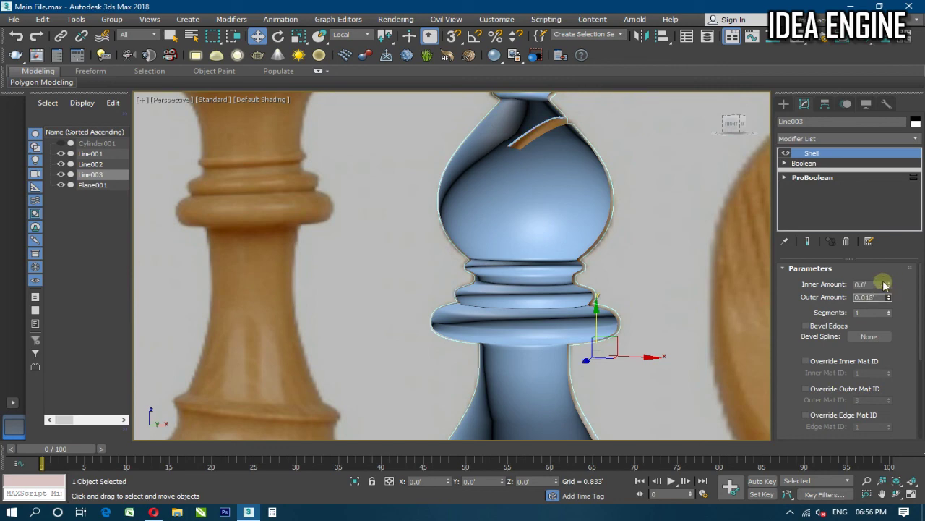
Bring up Collapse All on the bishop's modifier stack
{"action": "left_click", "coordinate": [800, 139]}
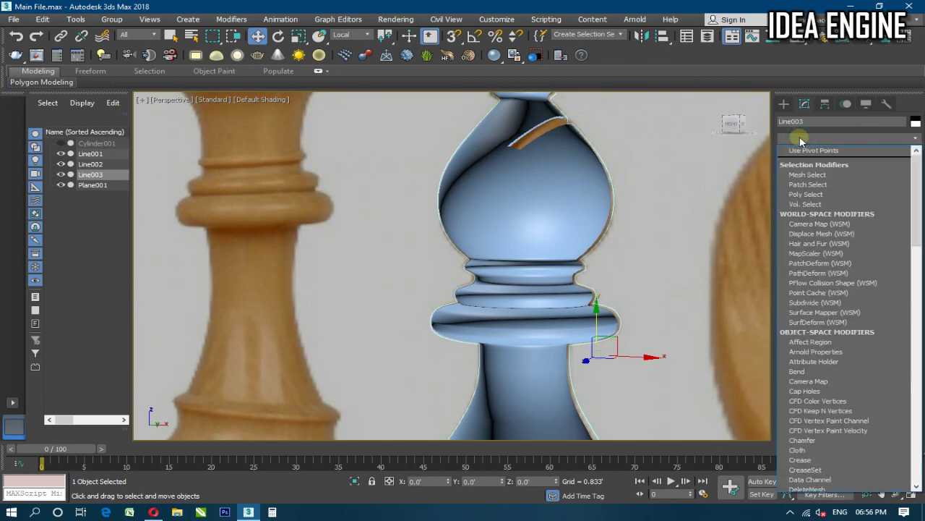
{"action": "left_click", "coordinate": [800, 139]}
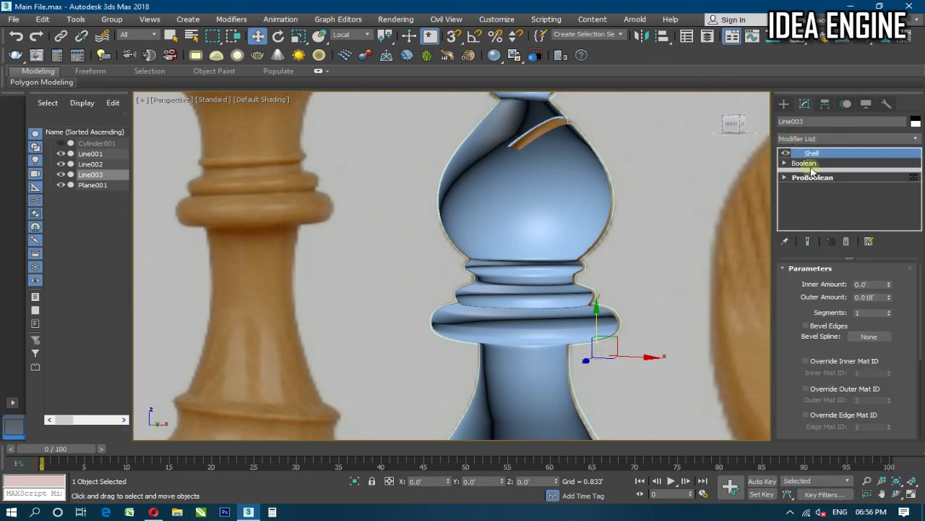
{"action": "right_click", "coordinate": [813, 169]}
Confirm Collapse All and convert the bishop to a single Editable Poly
{"action": "left_click", "coordinate": [781, 317]}
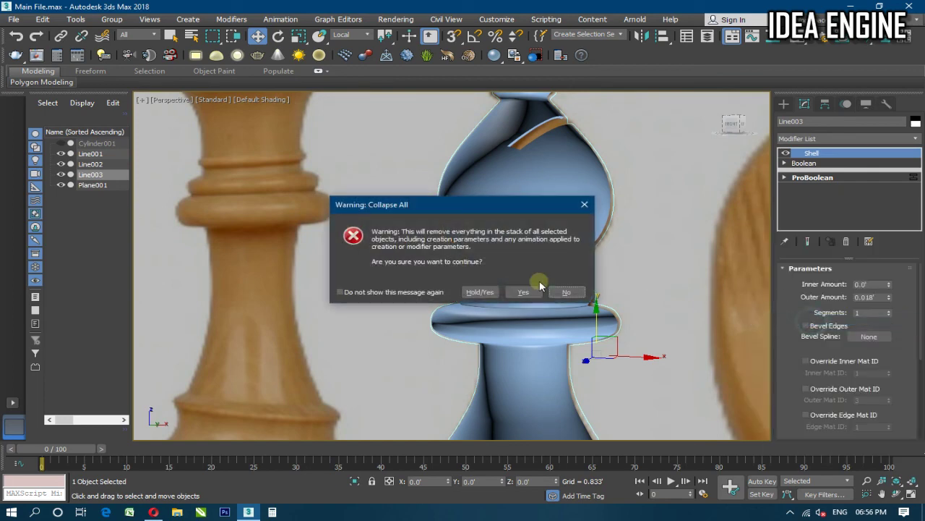
{"action": "left_click", "coordinate": [523, 291]}
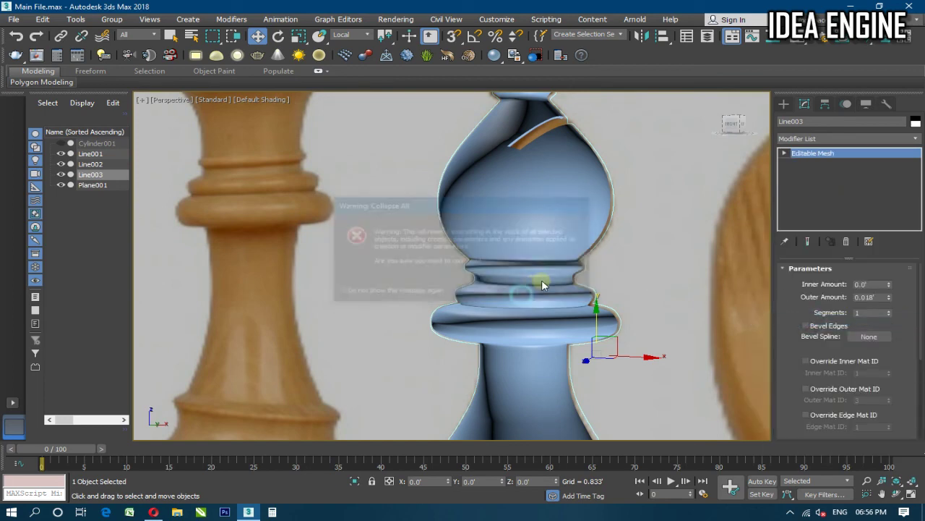
{"action": "right_click", "coordinate": [815, 172]}
{"action": "left_click", "coordinate": [825, 268]}
Search the modifier list for turbo, then orbit to a level front view of all pieces
{"action": "left_click", "coordinate": [816, 138]}
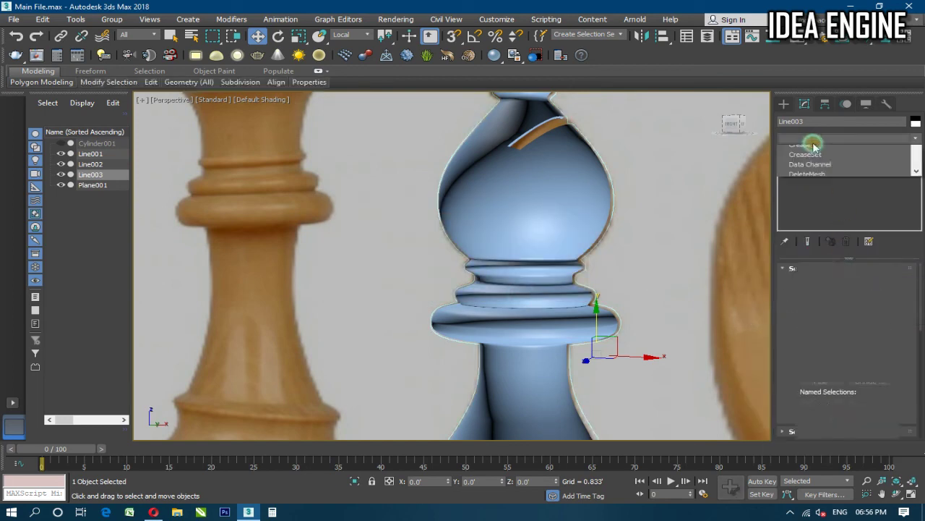
{"action": "type", "text": "turbo"}
{"action": "key", "text": "Return"}
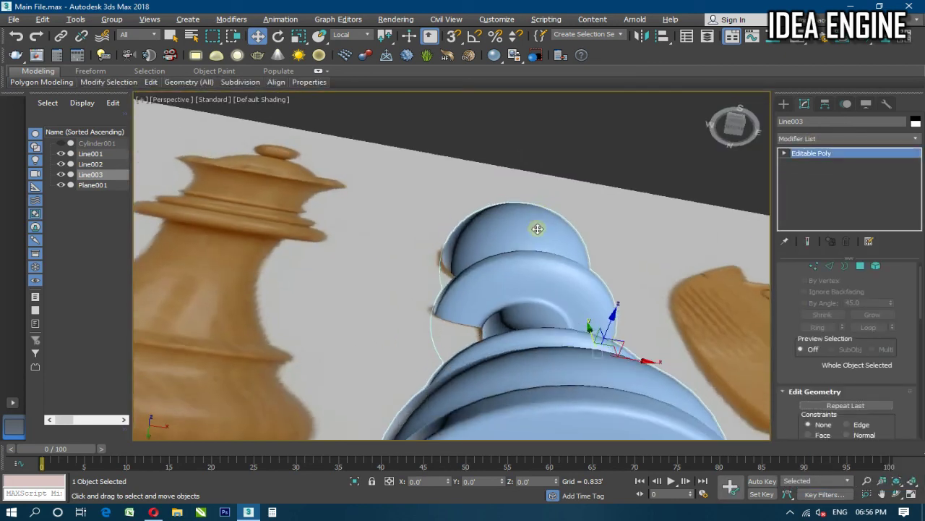
{"action": "scroll", "coordinate": [538, 228], "scroll_direction": "down", "scroll_amount": 5}
{"action": "mouse_move", "coordinate": [530, 289]}
{"action": "middle_mouse_down", "text": "alt"}
{"action": "mouse_move", "coordinate": [528, 392]}
{"action": "mouse_move", "coordinate": [536, 344]}
{"action": "mouse_move", "coordinate": [506, 273]}
{"action": "middle_mouse_up", "text": "alt"}
{"action": "scroll", "coordinate": [506, 272], "scroll_direction": "down", "scroll_amount": 3}
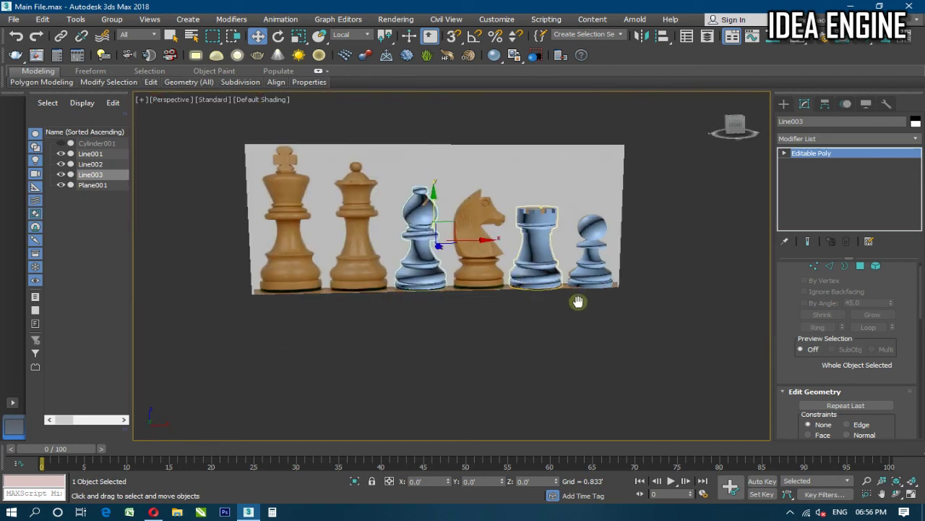
{"action": "scroll", "coordinate": [580, 301], "scroll_direction": "down", "scroll_amount": 1}
{"action": "scroll", "coordinate": [596, 258], "scroll_direction": "up", "scroll_amount": 3}
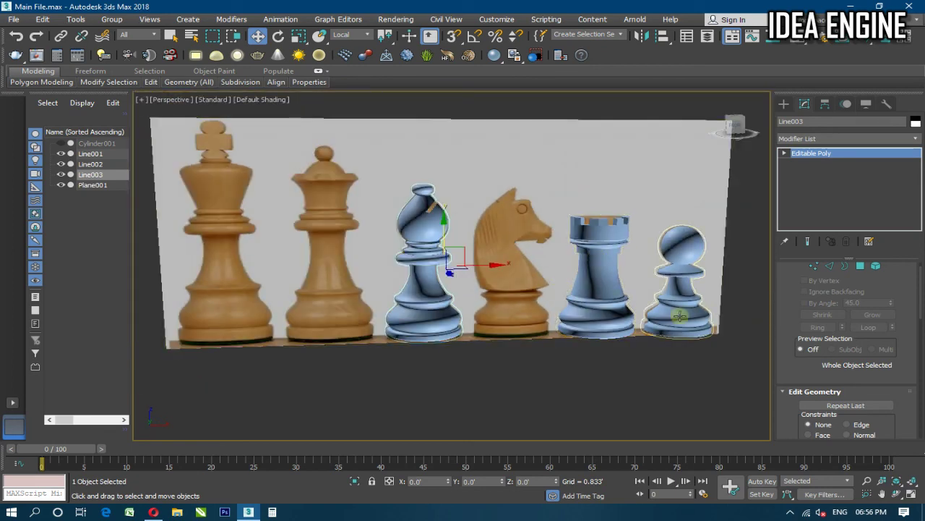